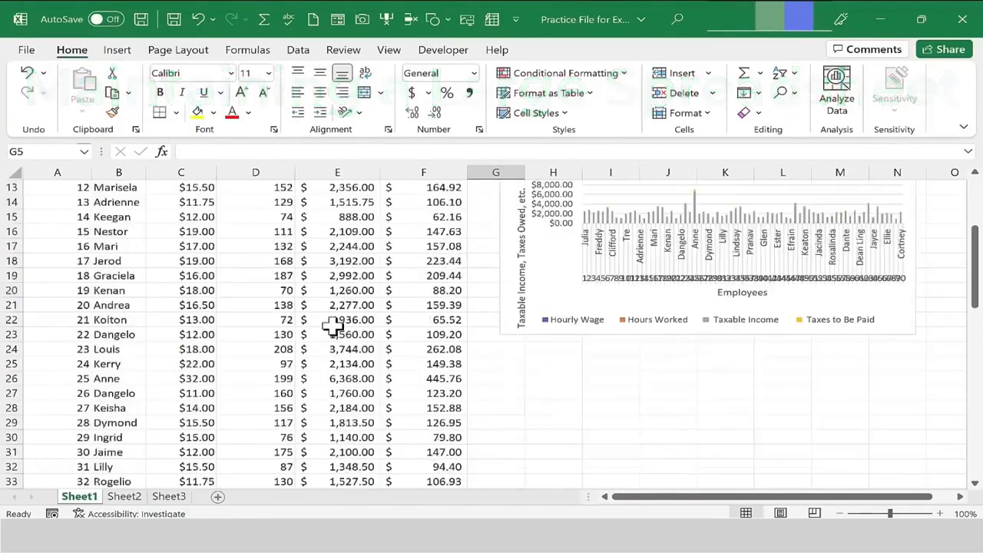
{"action": "scroll", "coordinate": [315, 347], "scroll_direction": "down", "scroll_amount": 9}
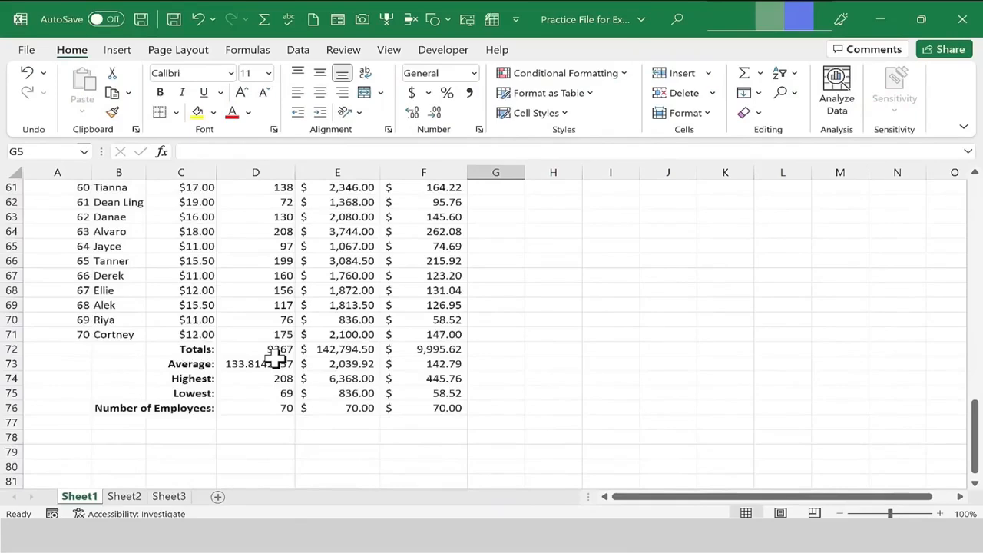
Zoom the worksheet to 200% using the Zoom dialog.
{"action": "scroll", "coordinate": [325, 367], "scroll_direction": "up", "scroll_amount": 1}
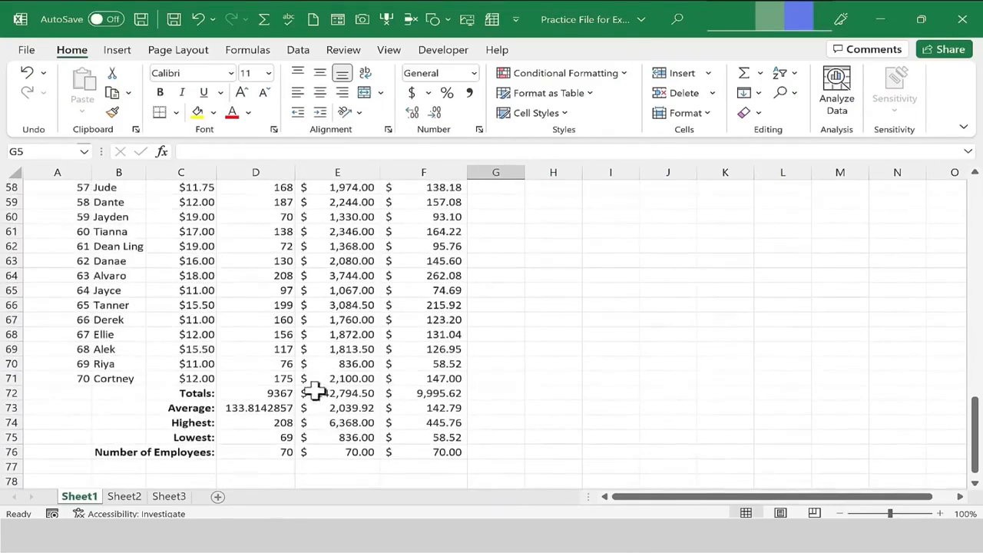
{"action": "scroll", "coordinate": [430, 359], "scroll_direction": "up", "scroll_amount": 1}
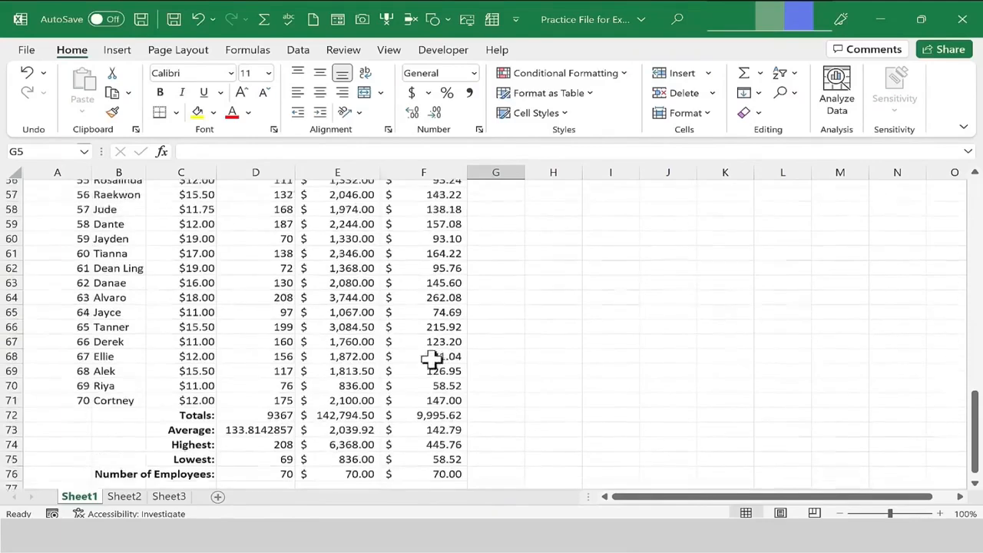
{"action": "scroll", "coordinate": [431, 358], "scroll_direction": "up", "scroll_amount": 18}
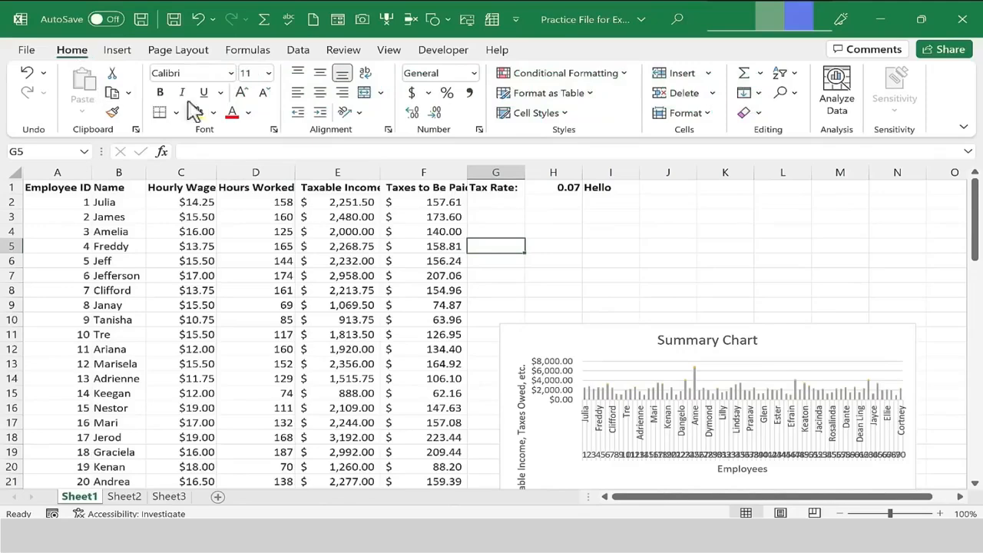
{"action": "left_click", "coordinate": [389, 51]}
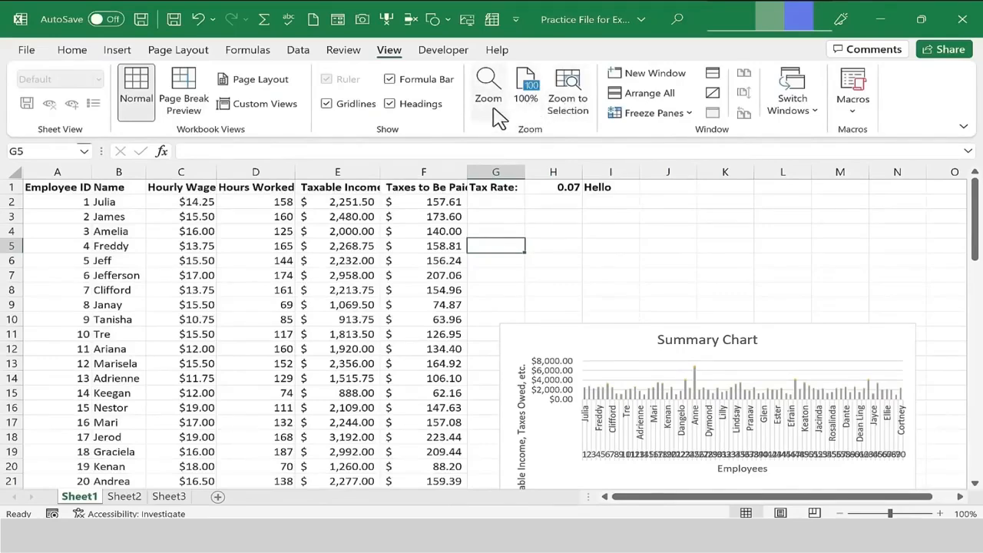
{"action": "left_click", "coordinate": [485, 96]}
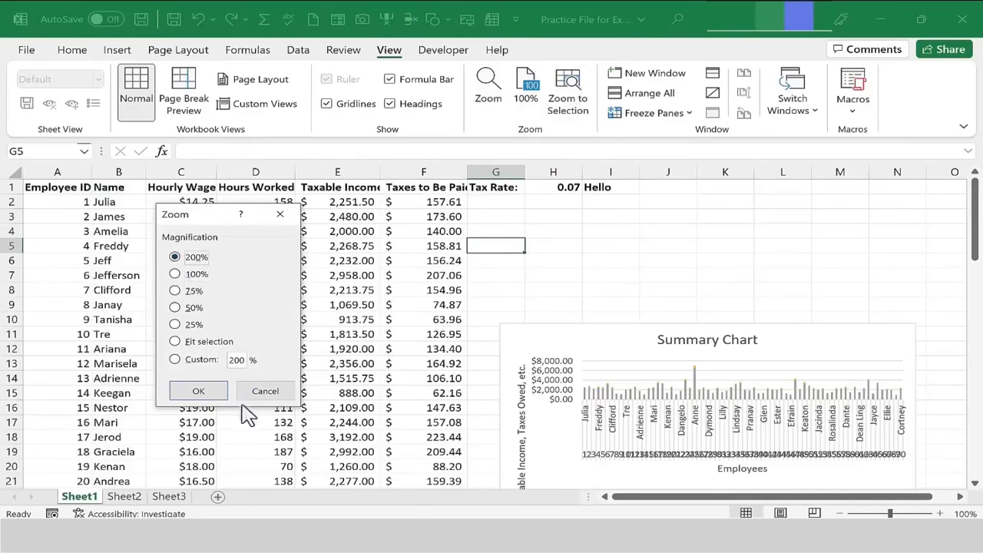
{"action": "left_click", "coordinate": [199, 391]}
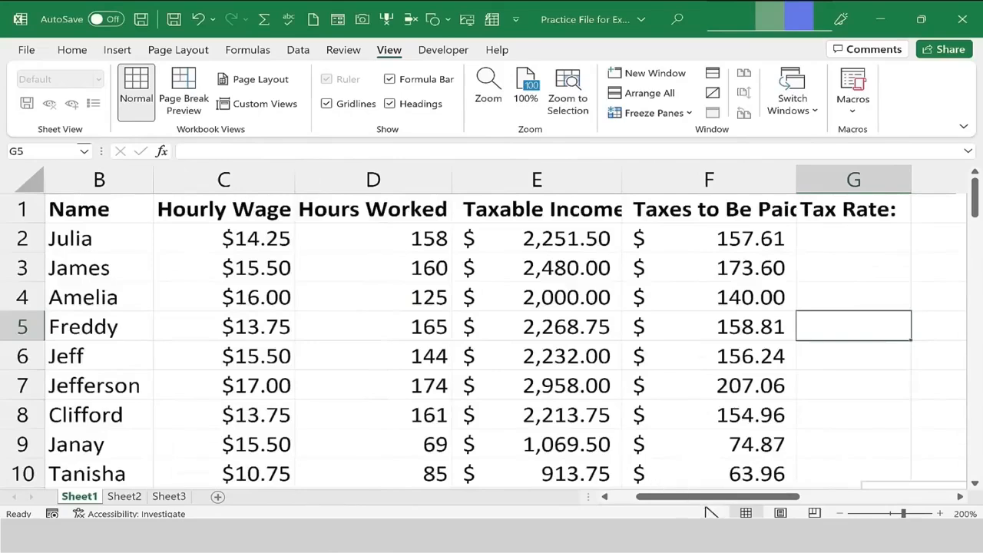
Set the worksheet zoom to 50% in the Zoom dialog.
{"action": "left_click_drag", "start_coordinate": [703, 499], "coordinate": [564, 510]}
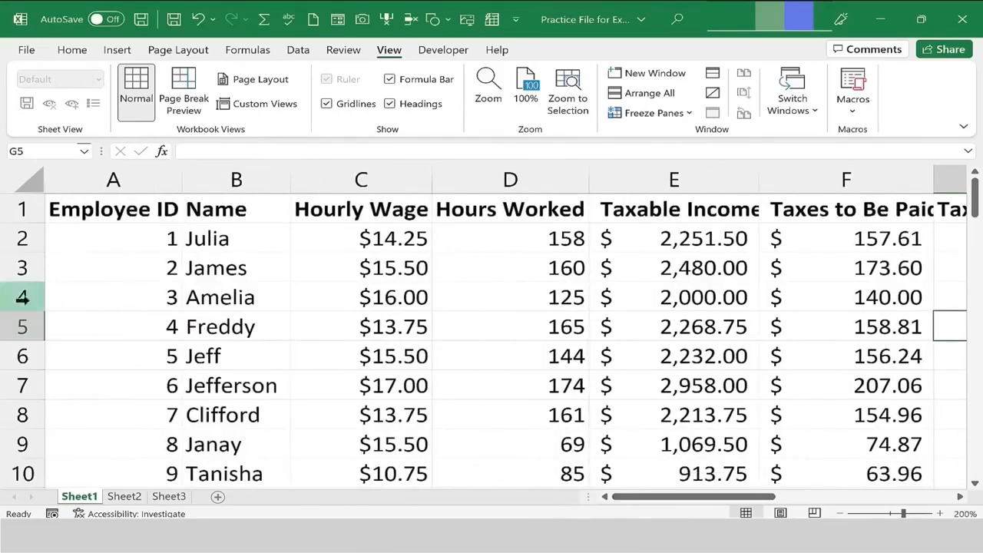
{"action": "left_click", "coordinate": [72, 49]}
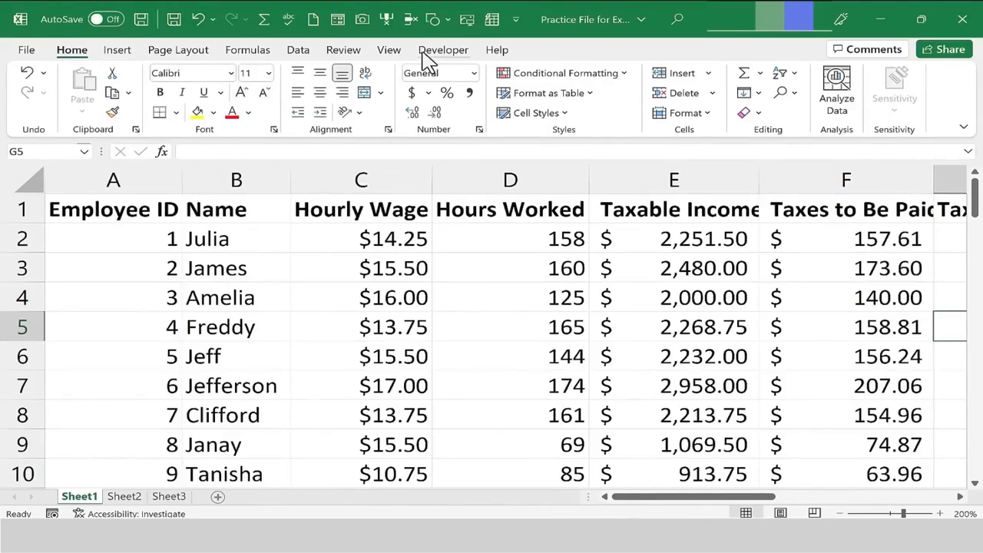
{"action": "left_click", "coordinate": [393, 52]}
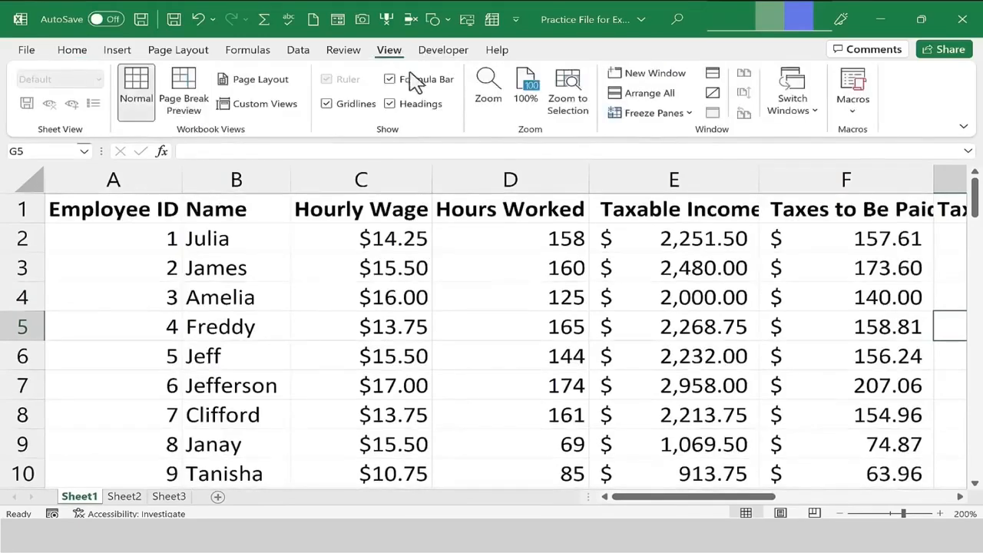
{"action": "left_click", "coordinate": [483, 99]}
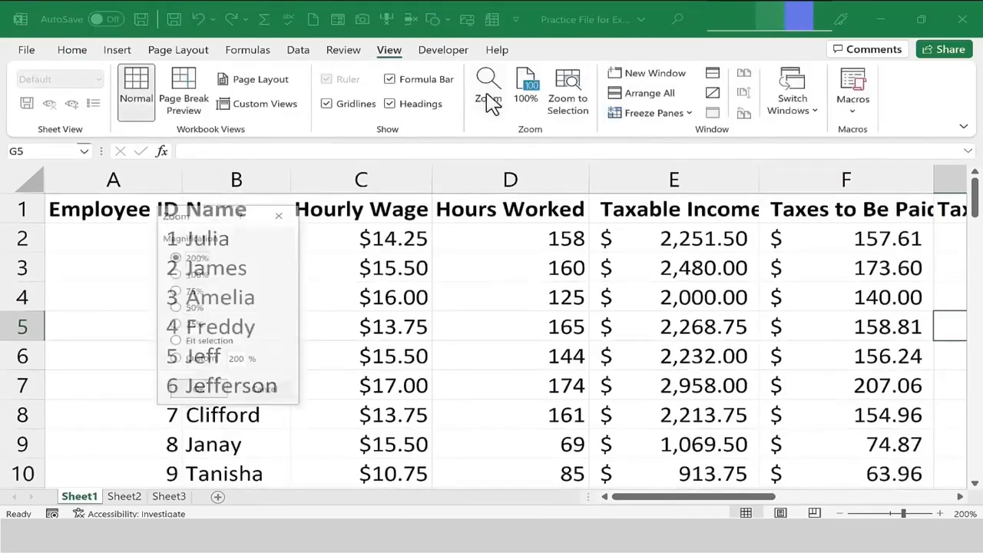
{"action": "left_click", "coordinate": [191, 293]}
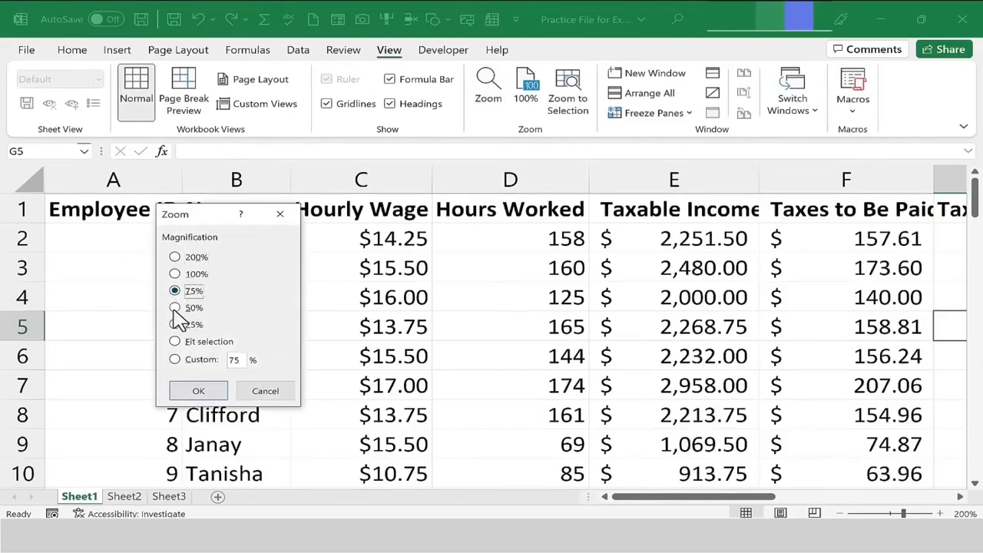
{"action": "left_click", "coordinate": [176, 308]}
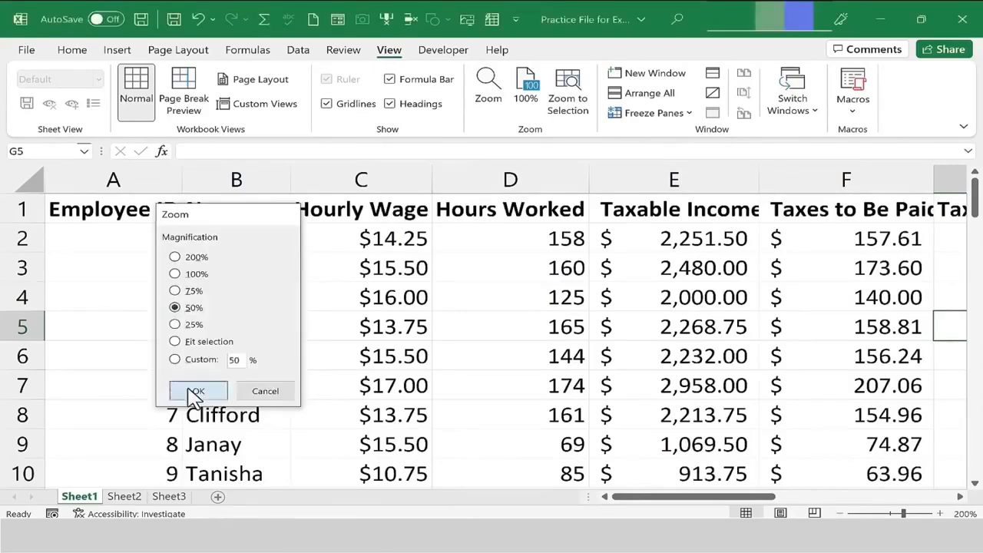
{"action": "left_click", "coordinate": [194, 391]}
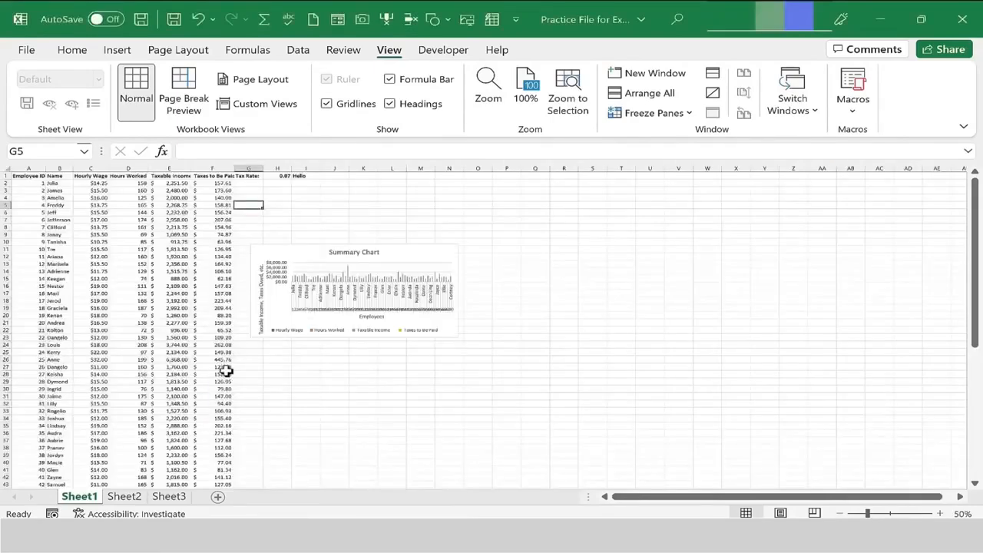
Enter a custom zoom magnification of 350% for the worksheet.
{"action": "left_click", "coordinate": [488, 92]}
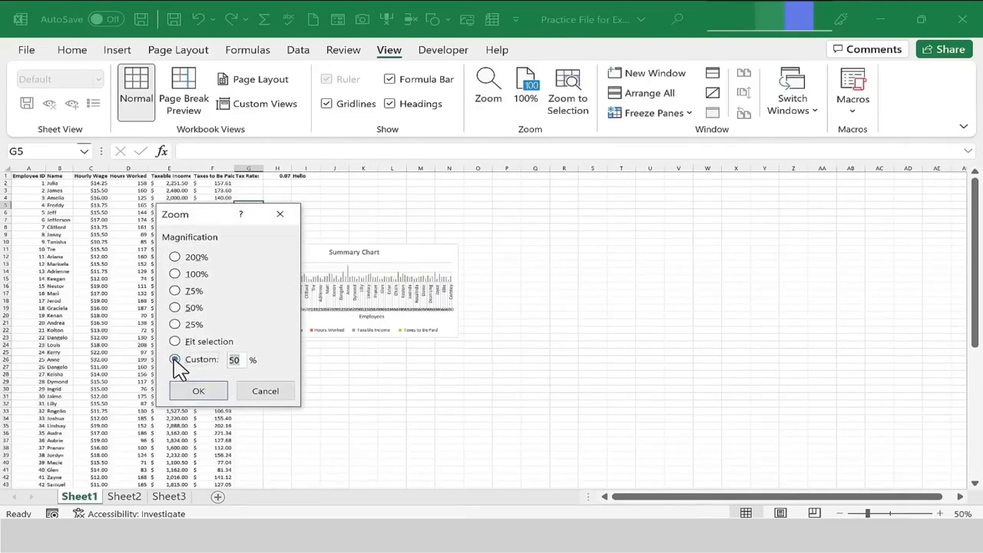
{"action": "double_click", "coordinate": [222, 359]}
{"action": "key", "text": "Return"}
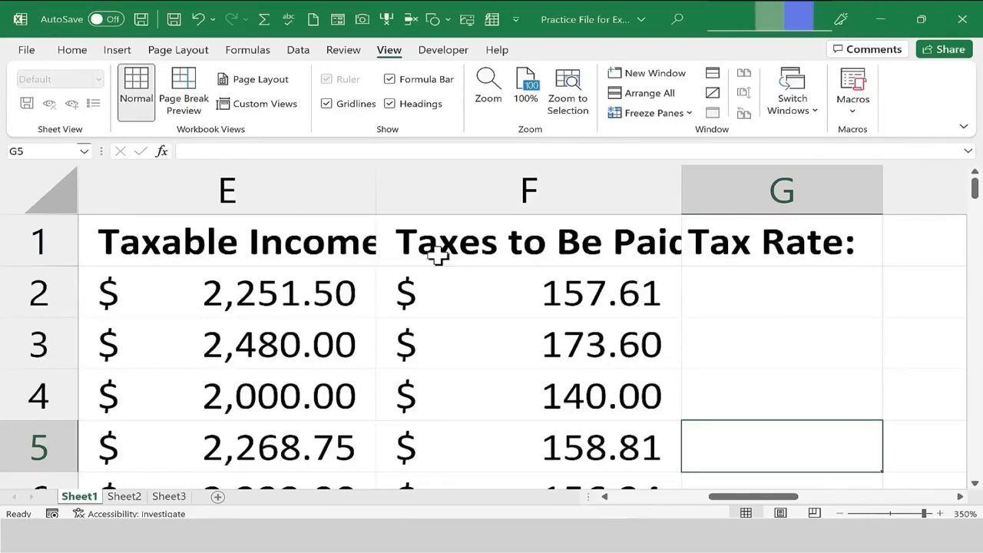
Return the worksheet zoom to 100%.
{"action": "left_click_drag", "start_coordinate": [743, 496], "coordinate": [696, 496]}
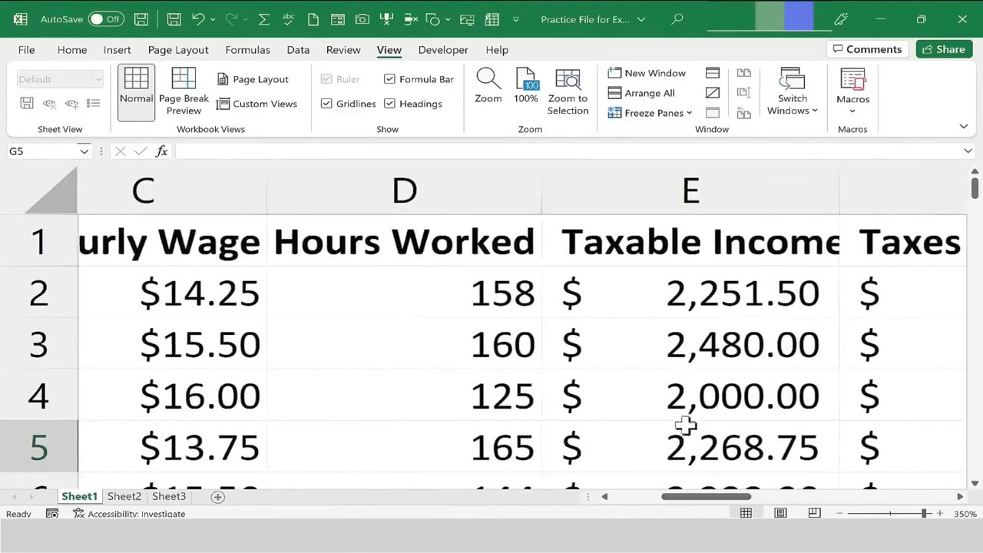
{"action": "left_click", "coordinate": [485, 83]}
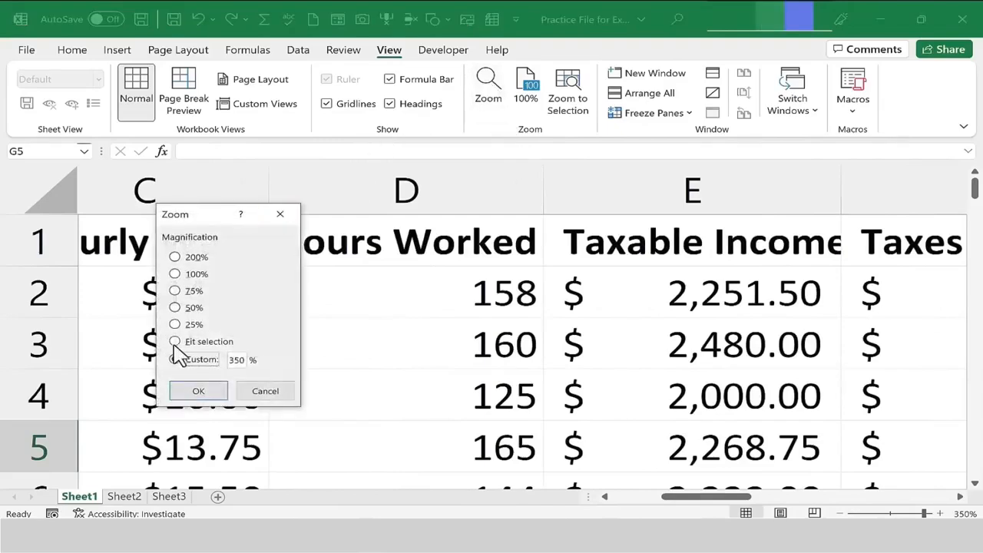
{"action": "left_click", "coordinate": [278, 396]}
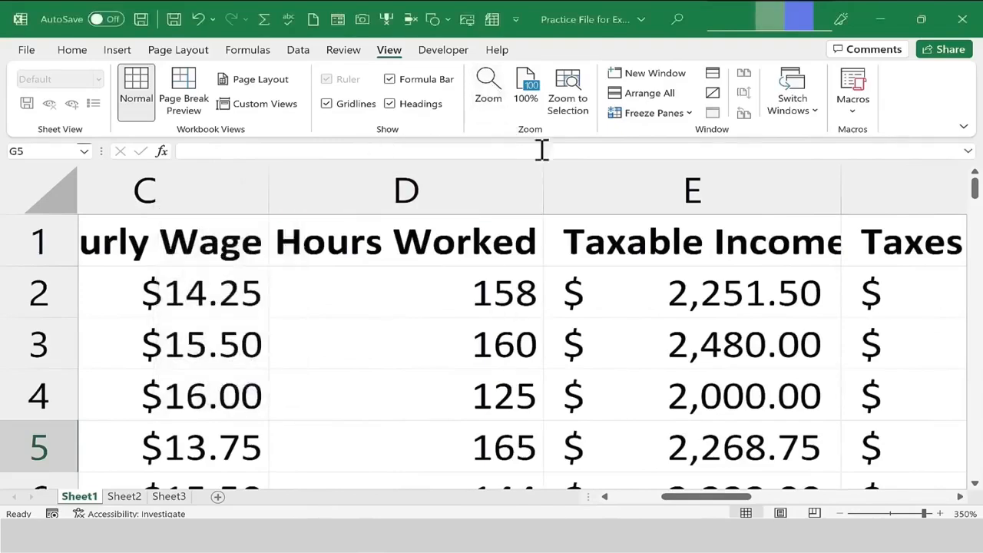
{"action": "left_click", "coordinate": [527, 111]}
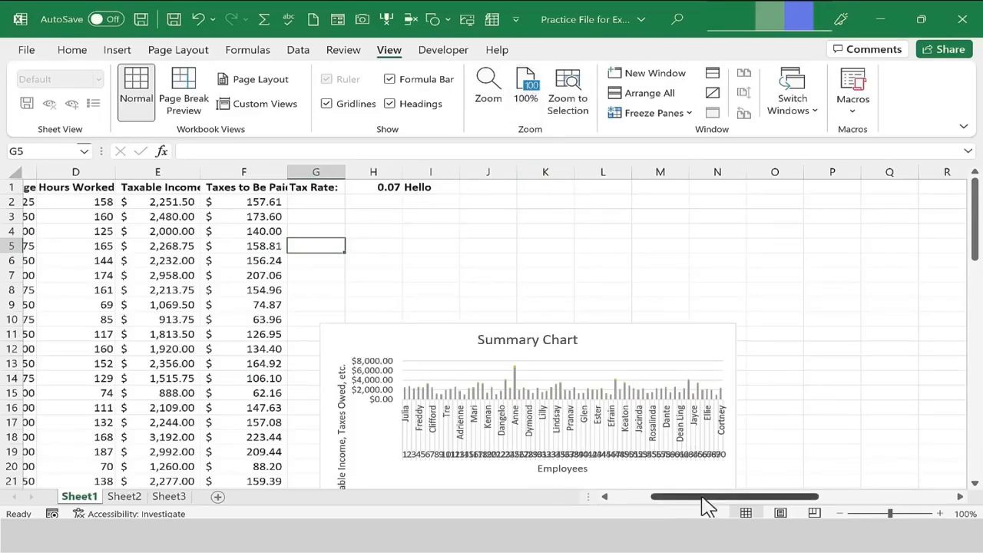
{"action": "left_click_drag", "start_coordinate": [701, 498], "coordinate": [621, 495]}
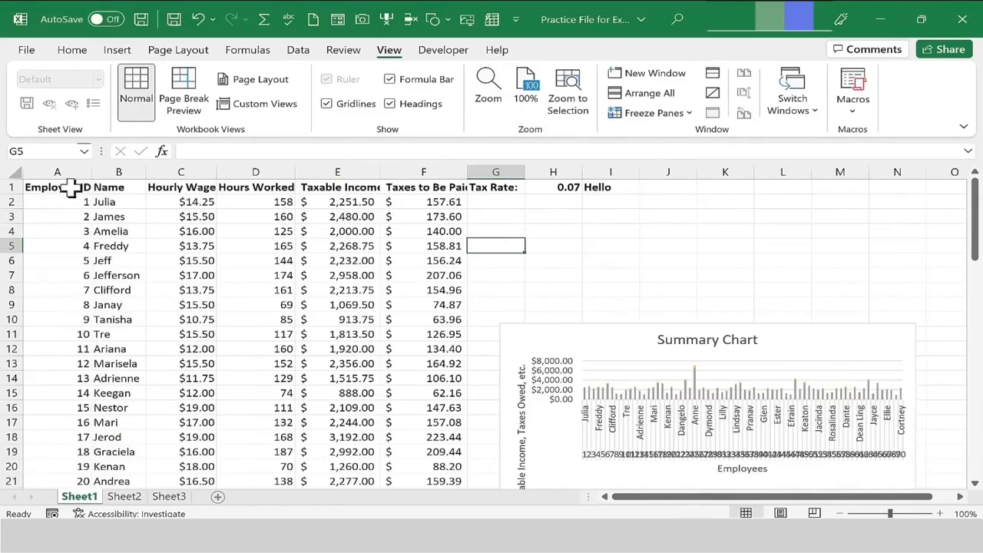
Select the range A1:F16 and zoom the sheet to fit the selection.
{"action": "left_click_drag", "start_coordinate": [71, 186], "coordinate": [445, 409]}
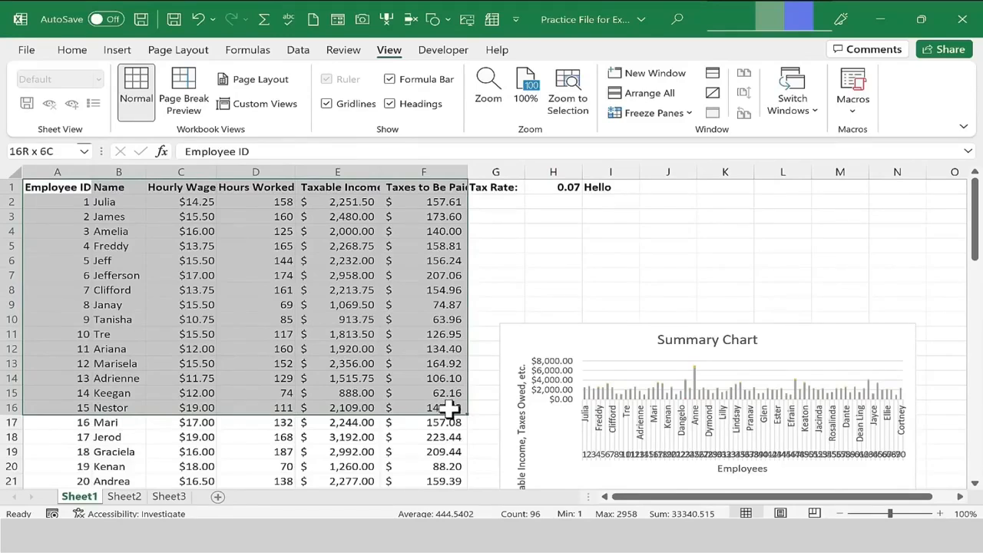
{"action": "left_click_drag", "start_coordinate": [449, 410], "coordinate": [449, 409]}
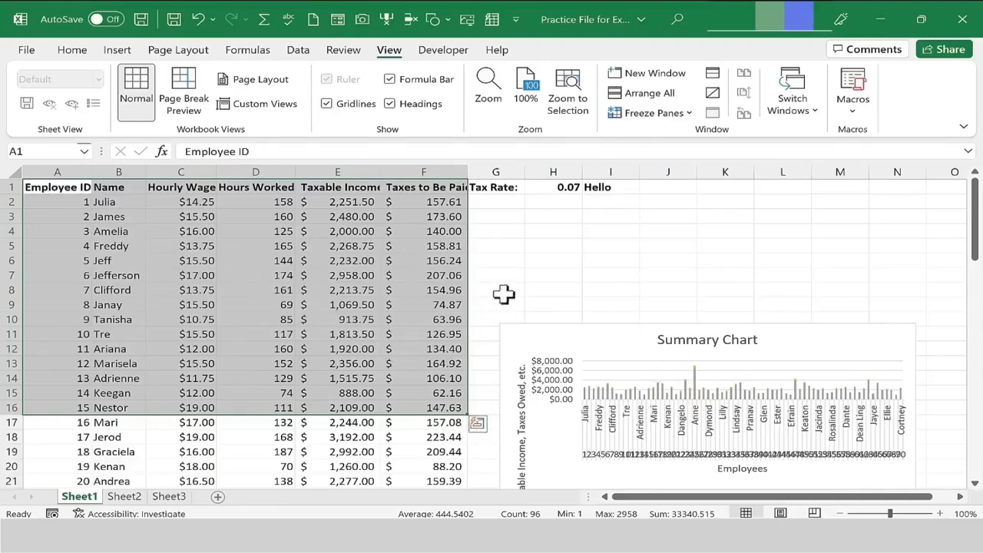
{"action": "left_click", "coordinate": [488, 88]}
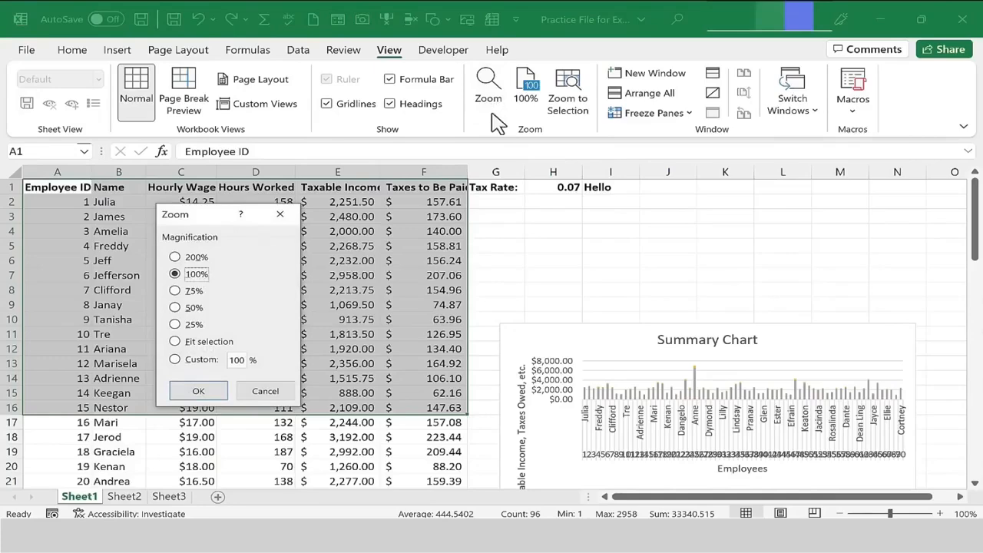
{"action": "left_click", "coordinate": [175, 342]}
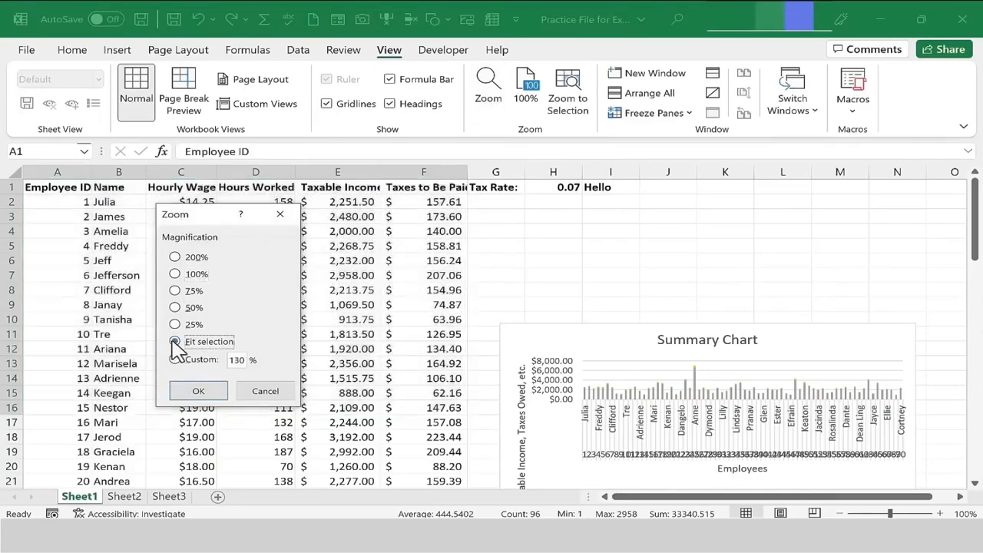
{"action": "left_click", "coordinate": [198, 390]}
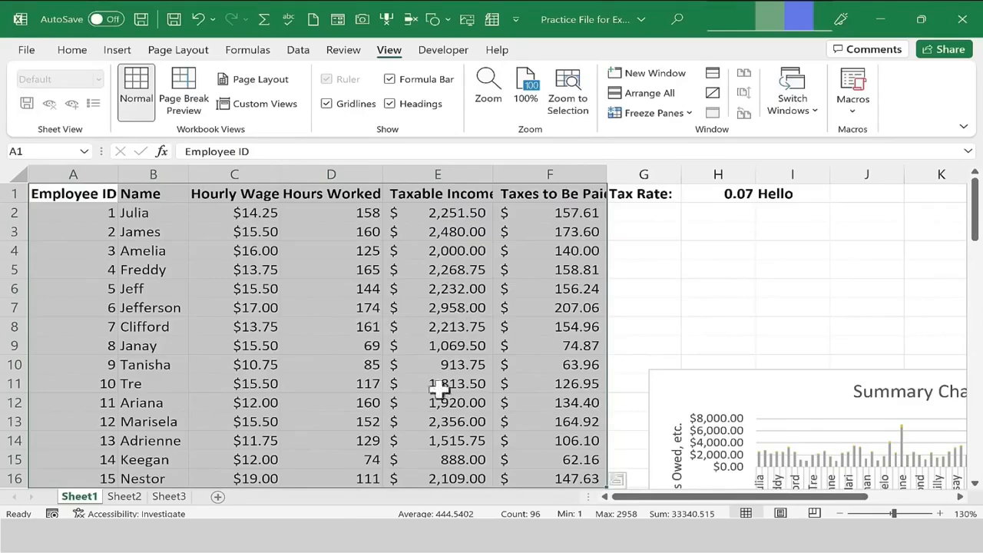
Select the range B1:D10 and apply Zoom to Selection.
{"action": "left_click", "coordinate": [501, 309]}
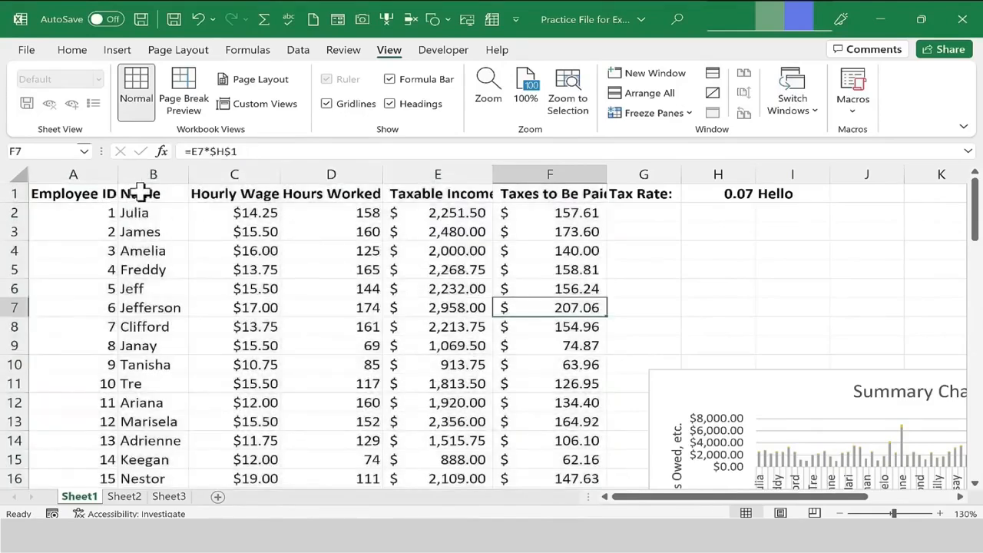
{"action": "left_click_drag", "start_coordinate": [141, 193], "coordinate": [292, 368]}
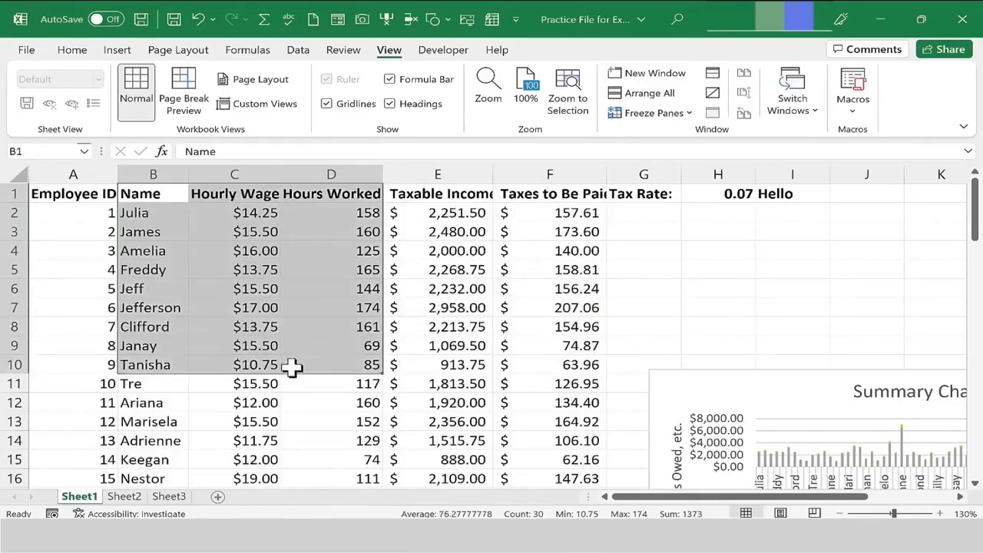
{"action": "left_click", "coordinate": [568, 107]}
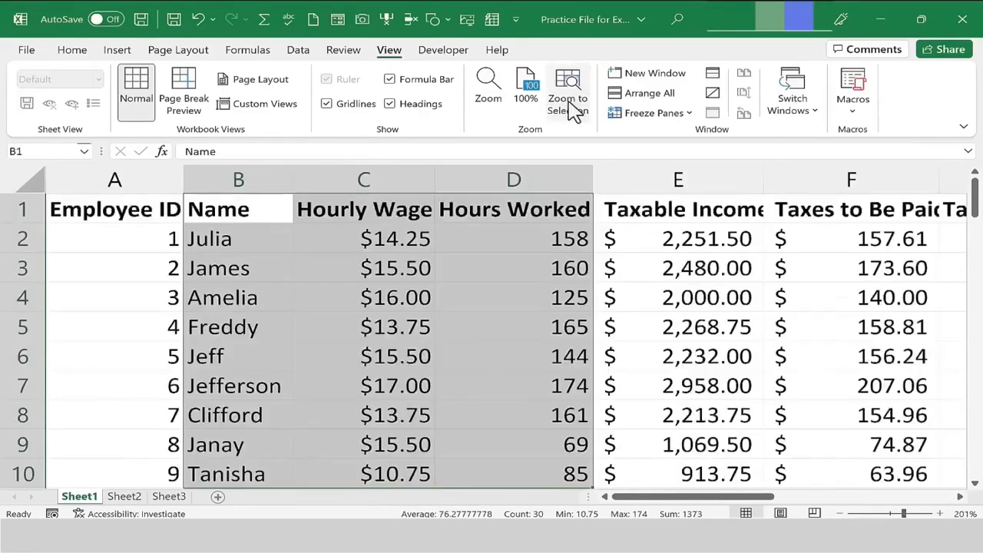
{"action": "left_click", "coordinate": [495, 109]}
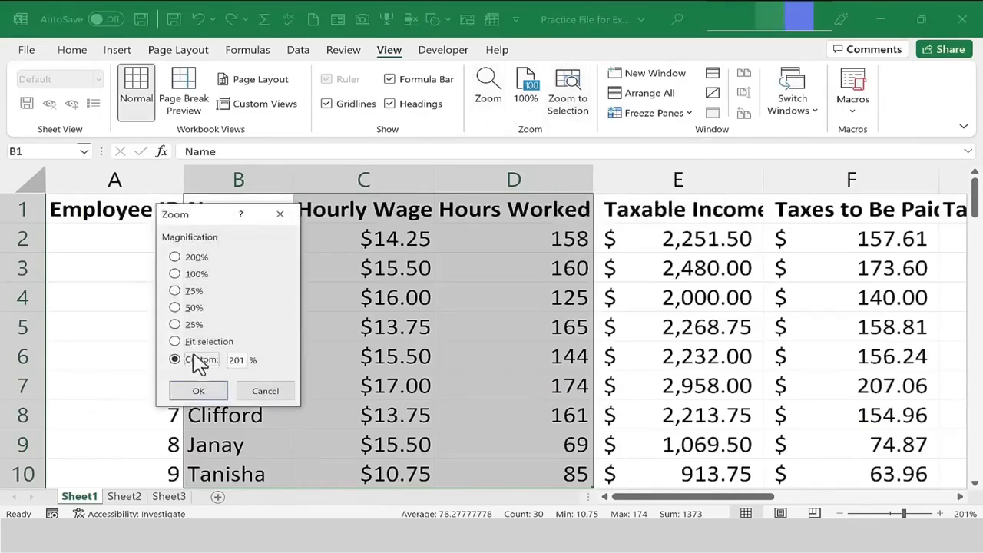
{"action": "left_click", "coordinate": [265, 392]}
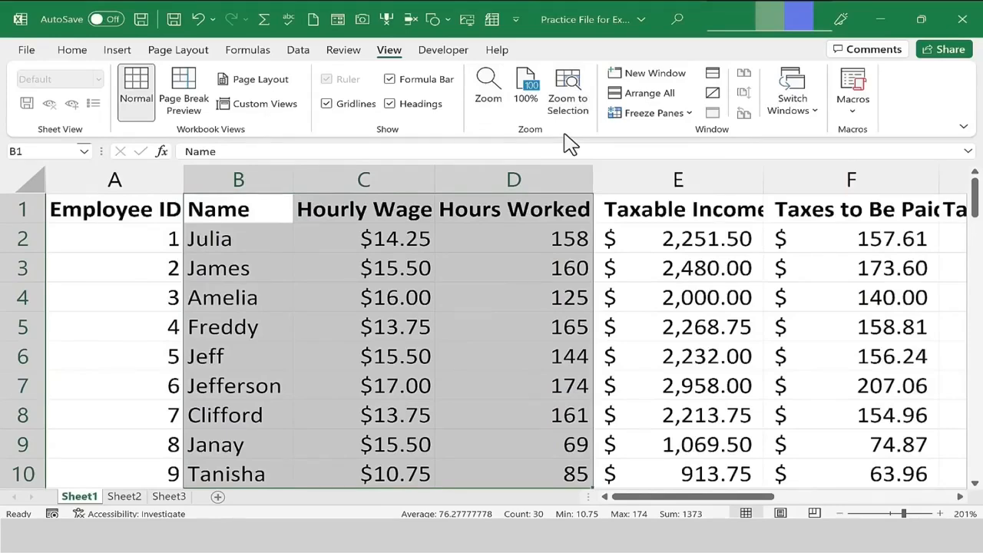
Select cell C2 and adjust the zoom out and back in, ending at 350%.
{"action": "left_click", "coordinate": [409, 237]}
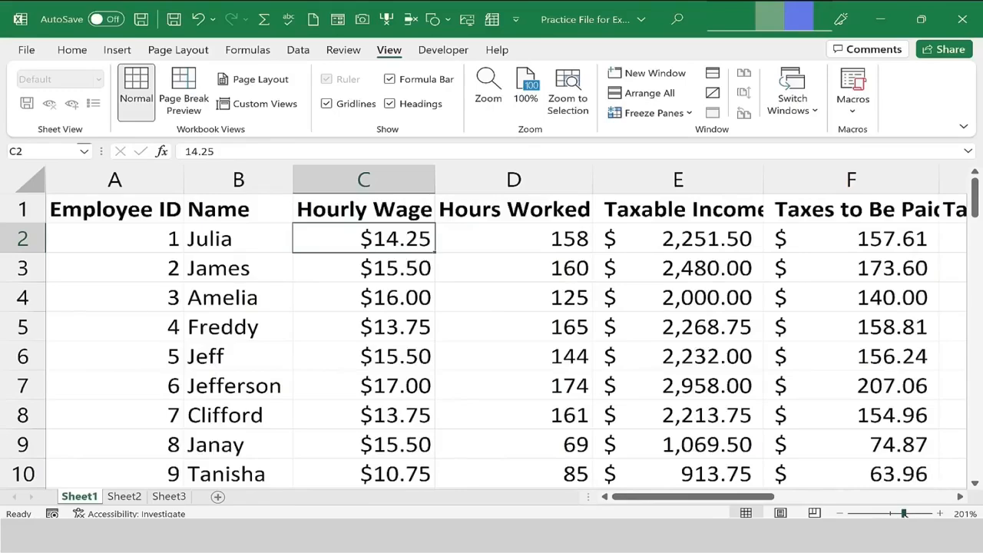
{"action": "mouse_move", "coordinate": [903, 512]}
{"action": "left_mouse_down"}
{"action": "mouse_move", "coordinate": [923, 512]}
{"action": "mouse_move", "coordinate": [872, 512]}
{"action": "mouse_move", "coordinate": [898, 512]}
{"action": "left_mouse_up"}
{"action": "left_click", "coordinate": [869, 513]}
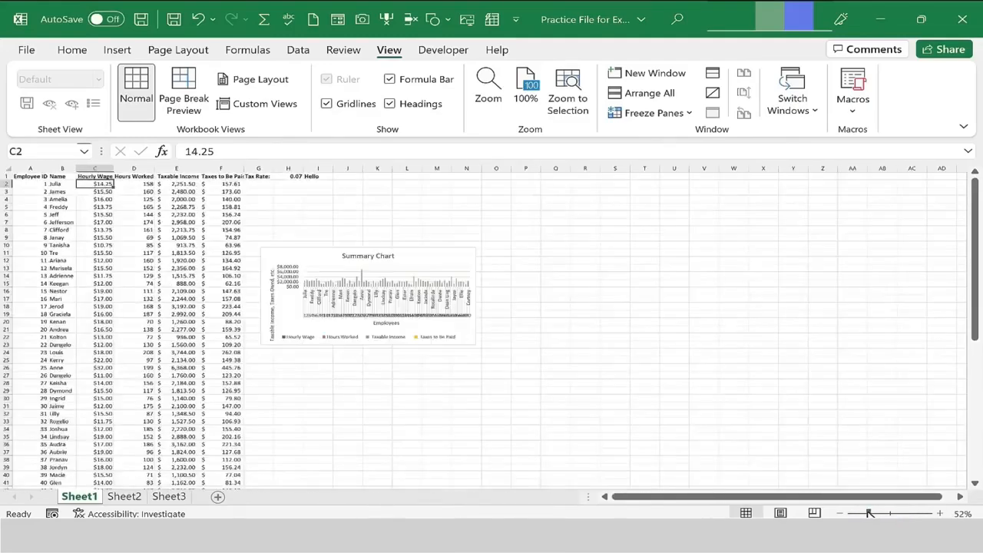
{"action": "left_click", "coordinate": [924, 513]}
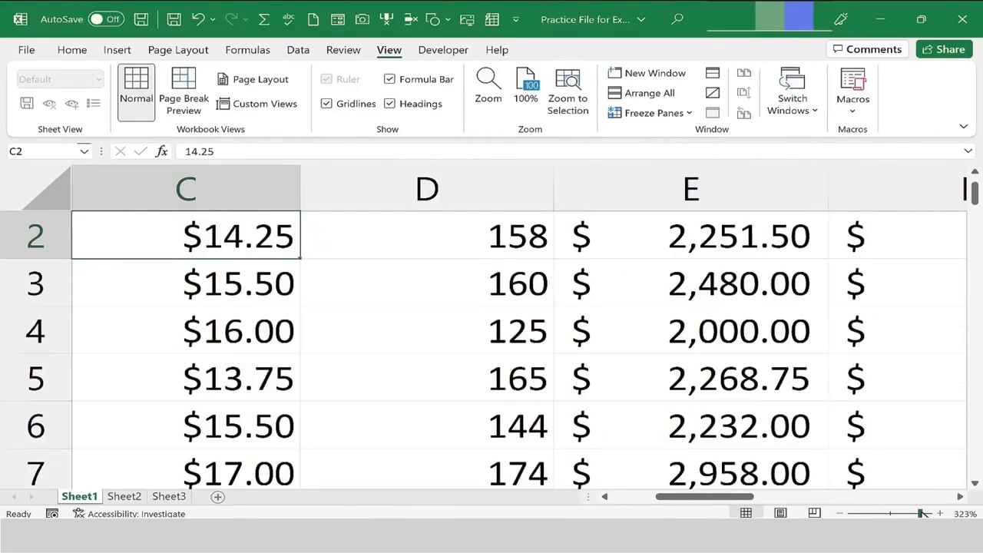
{"action": "left_click", "coordinate": [940, 513]}
{"action": "left_click", "coordinate": [940, 513]}
{"action": "left_click", "coordinate": [940, 513]}
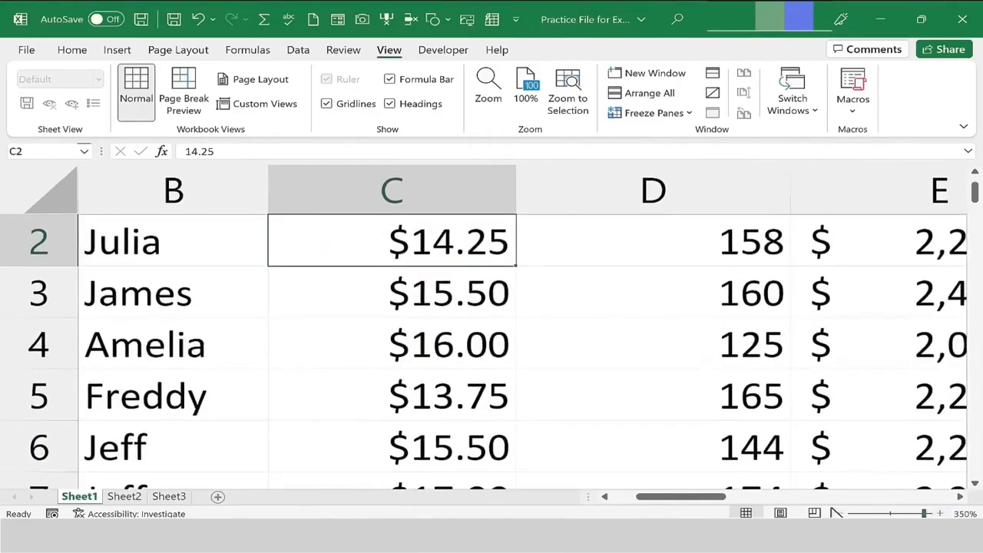
Zoom out to 320%, then set the worksheet magnification to 75% through the Zoom dialog.
{"action": "left_click", "coordinate": [839, 513]}
{"action": "left_click", "coordinate": [838, 513]}
{"action": "left_click", "coordinate": [839, 513]}
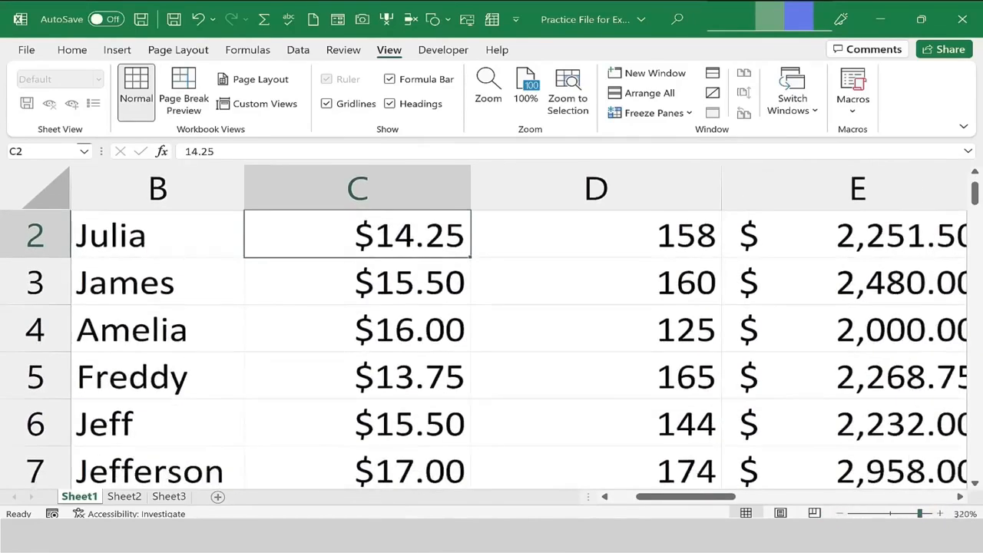
{"action": "left_click", "coordinate": [964, 513]}
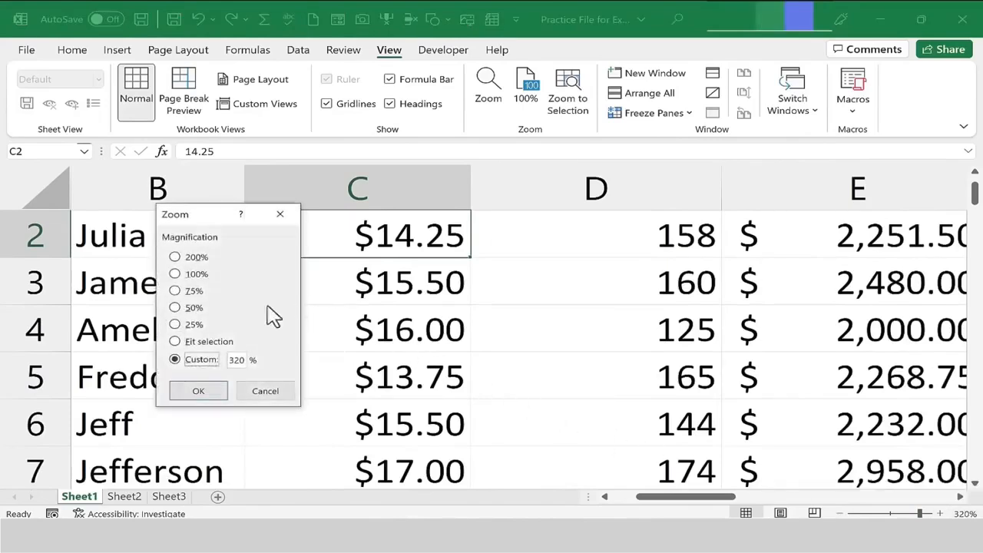
{"action": "left_click", "coordinate": [184, 292]}
{"action": "left_click", "coordinate": [200, 392]}
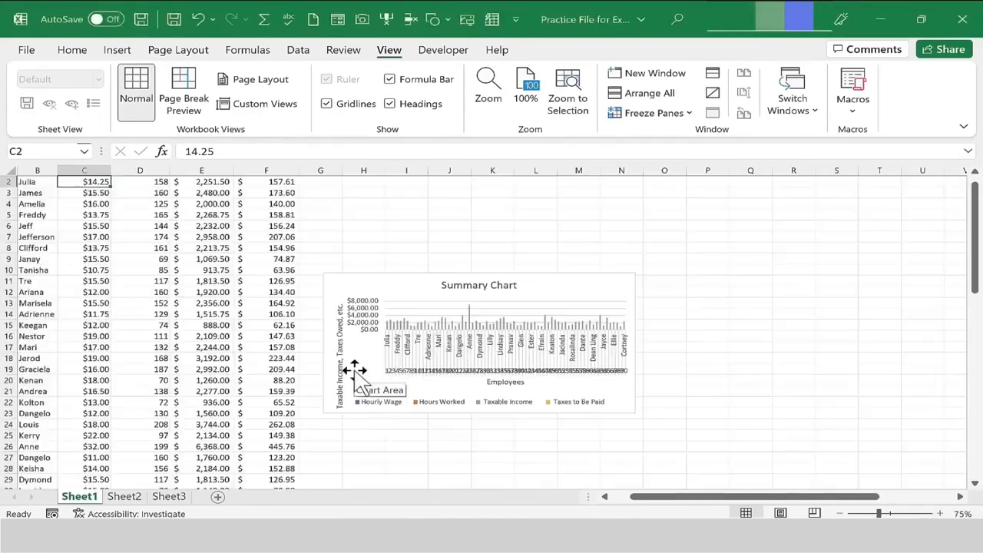
Return the worksheet zoom to 100% and scroll back to column A.
{"action": "left_click", "coordinate": [391, 59]}
{"action": "left_click", "coordinate": [526, 88]}
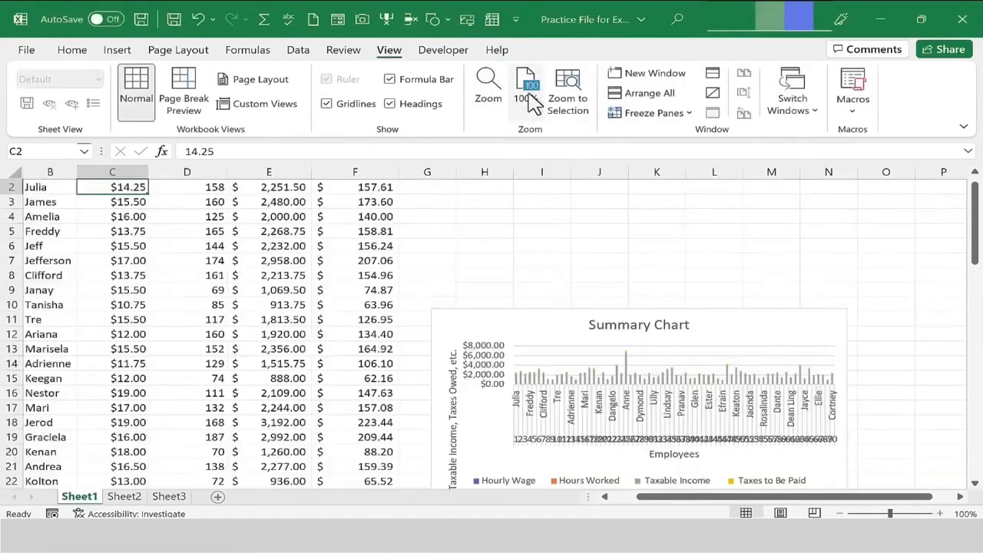
{"action": "left_click", "coordinate": [601, 496]}
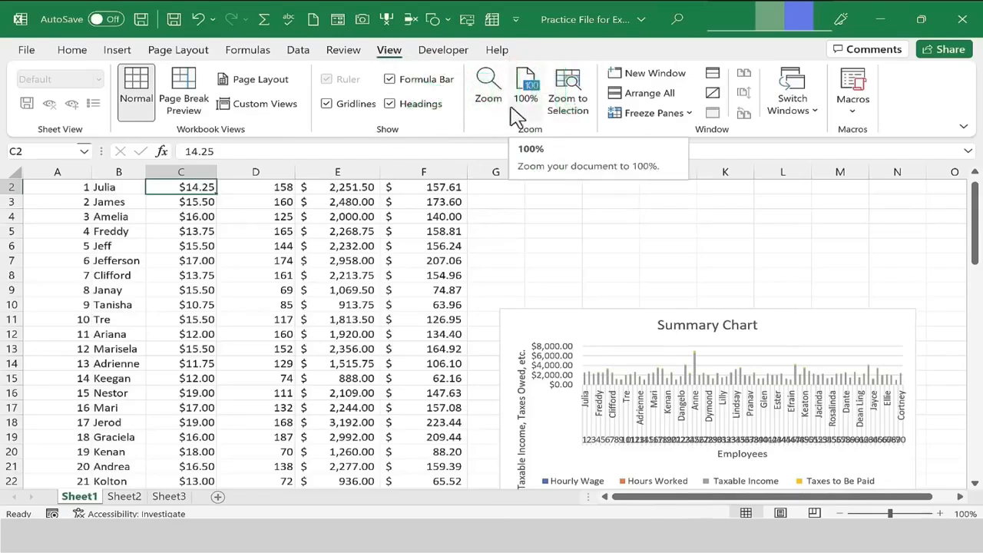
Add the Split Window command from All Commands to the Quick Access Toolbar.
{"action": "right_click", "coordinate": [500, 21]}
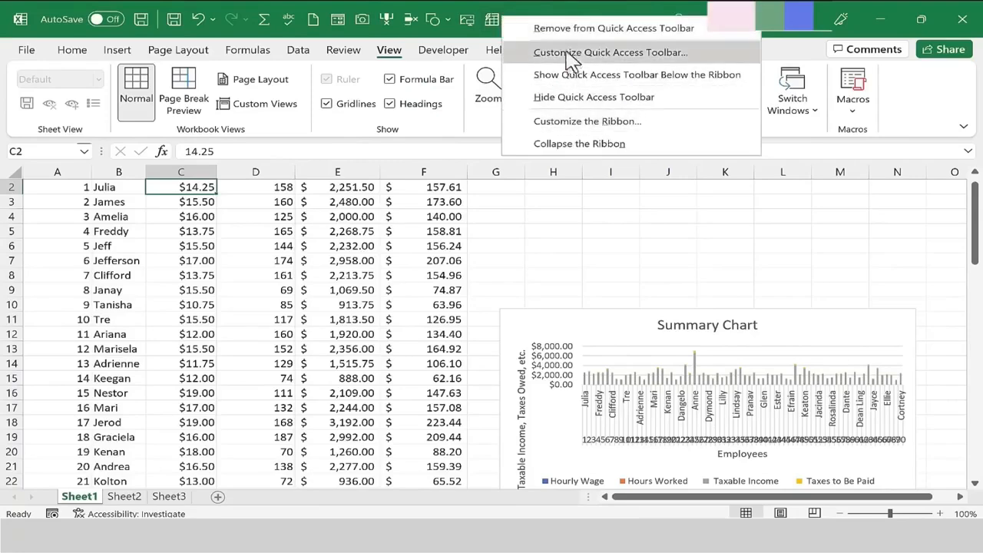
{"action": "left_click", "coordinate": [515, 19]}
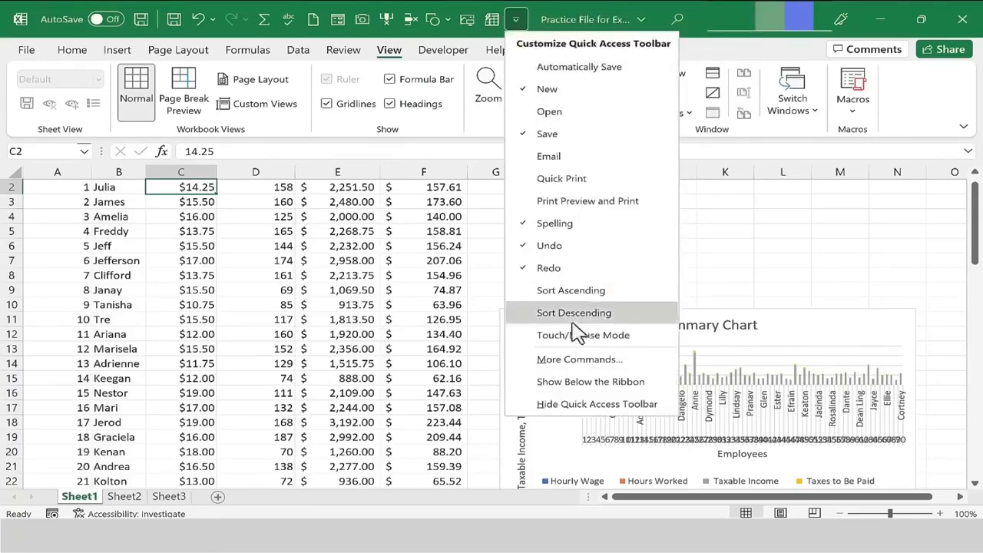
{"action": "left_click", "coordinate": [576, 361]}
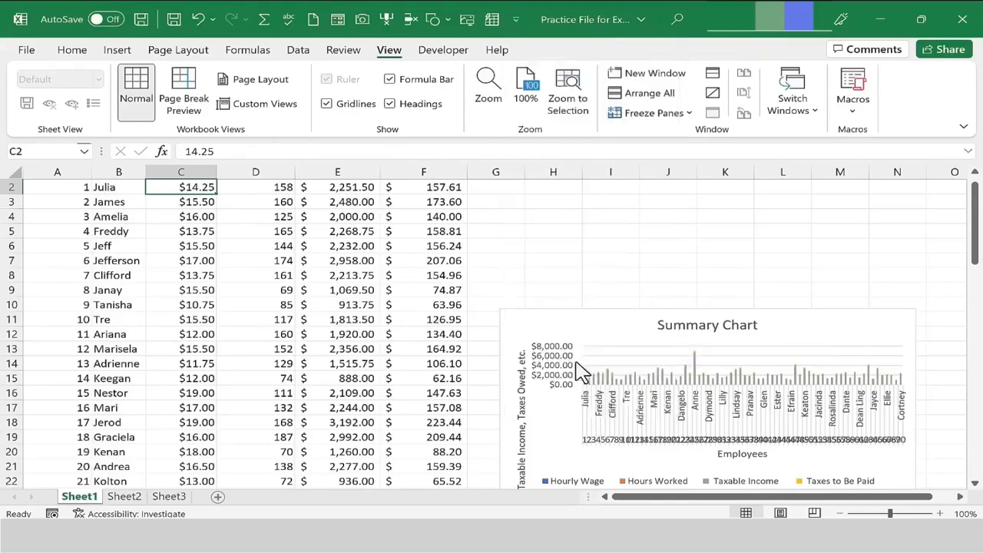
{"action": "left_click", "coordinate": [331, 92]}
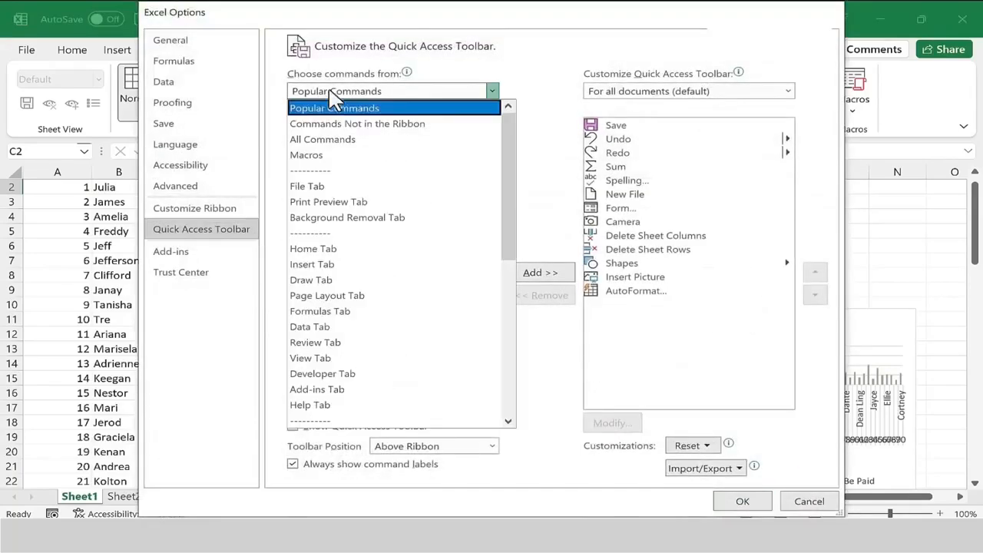
{"action": "left_click", "coordinate": [346, 143]}
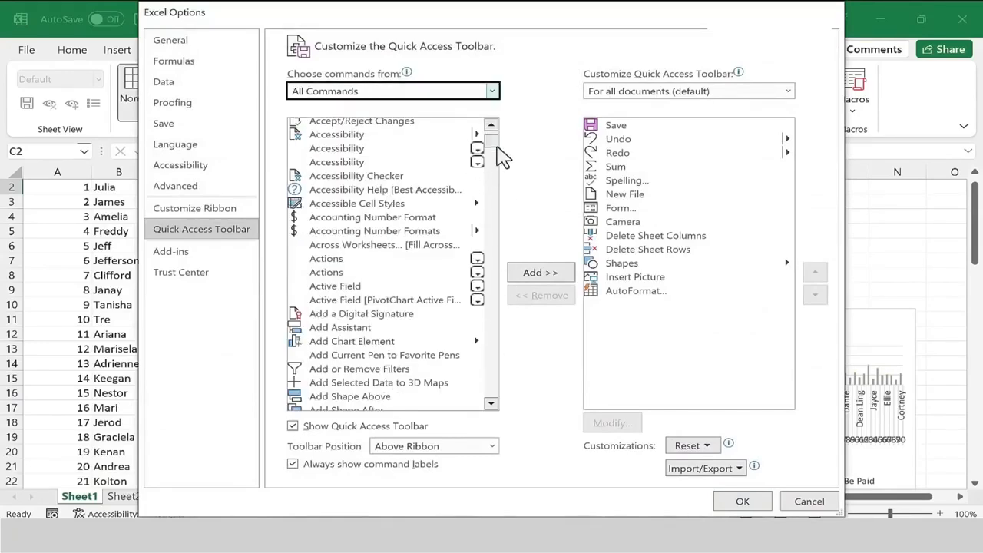
{"action": "left_click_drag", "start_coordinate": [496, 144], "coordinate": [493, 362]}
{"action": "left_click", "coordinate": [329, 230]}
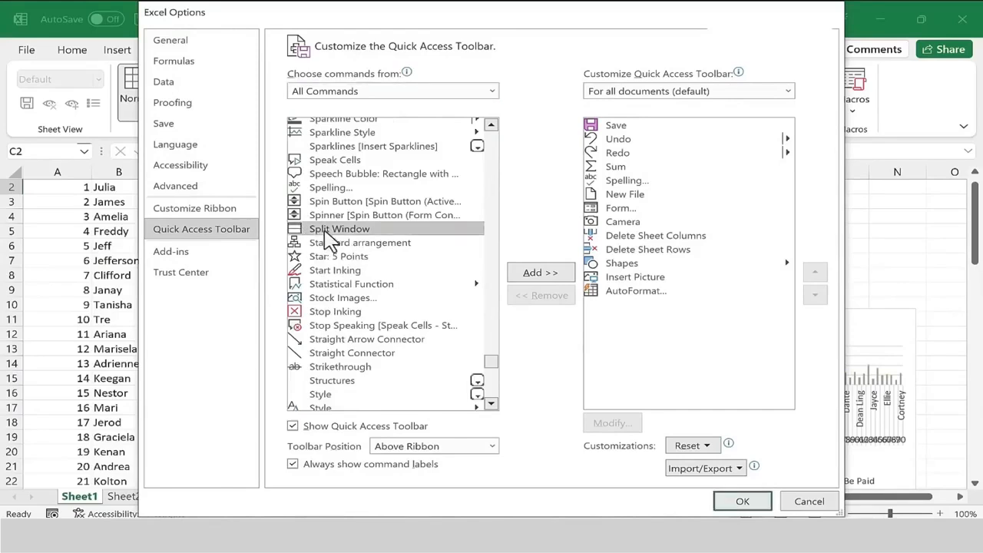
{"action": "left_click", "coordinate": [526, 275]}
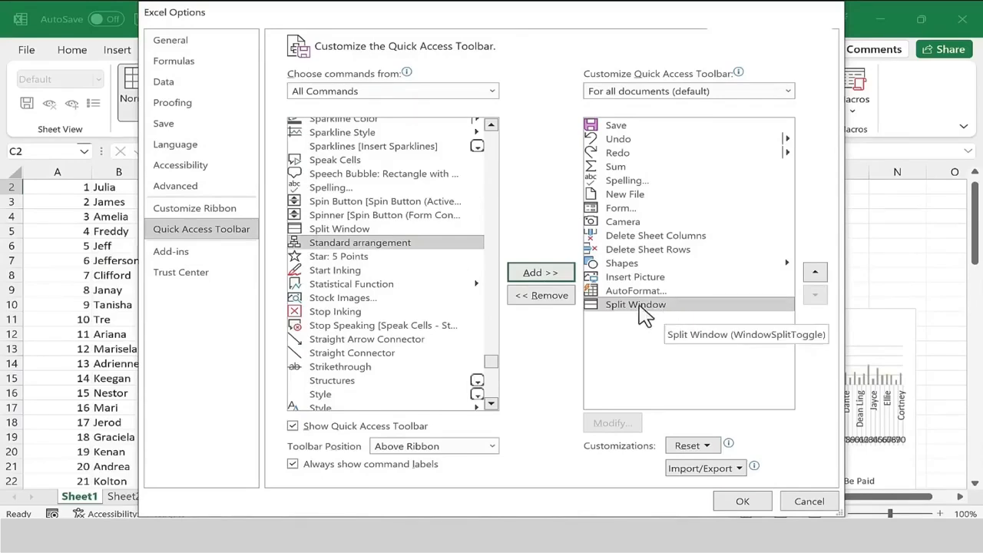
Open ribbon customization, list all commands, and add a new custom group to the View tab.
{"action": "left_click", "coordinate": [216, 213]}
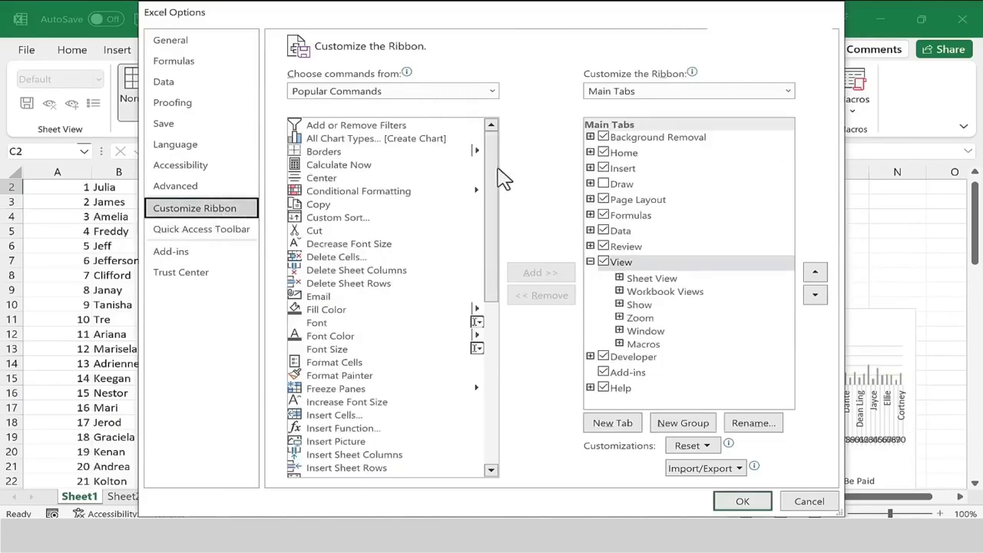
{"action": "left_click", "coordinate": [342, 90]}
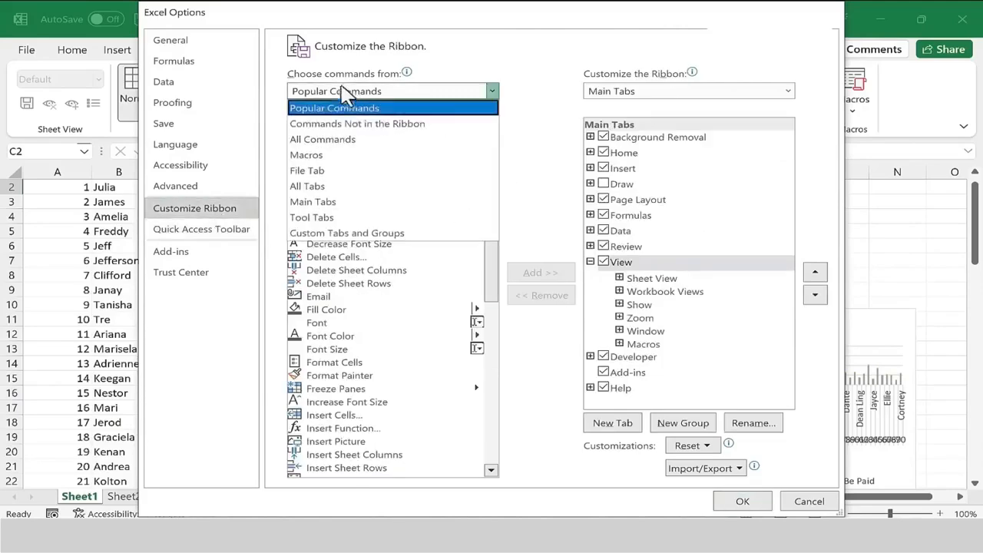
{"action": "left_click", "coordinate": [331, 141]}
{"action": "left_click_drag", "start_coordinate": [492, 136], "coordinate": [492, 422]}
{"action": "left_click", "coordinate": [355, 302]}
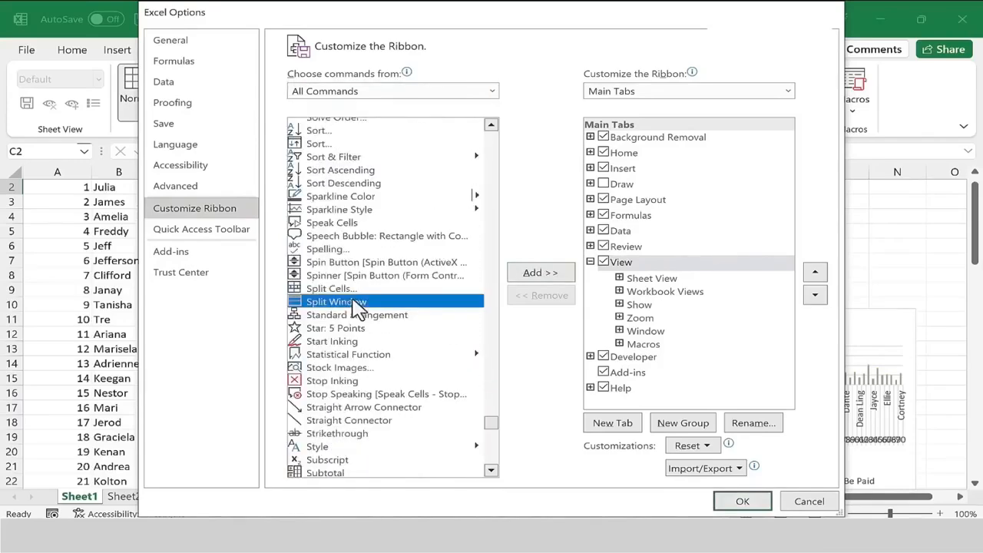
{"action": "left_click", "coordinate": [590, 262]}
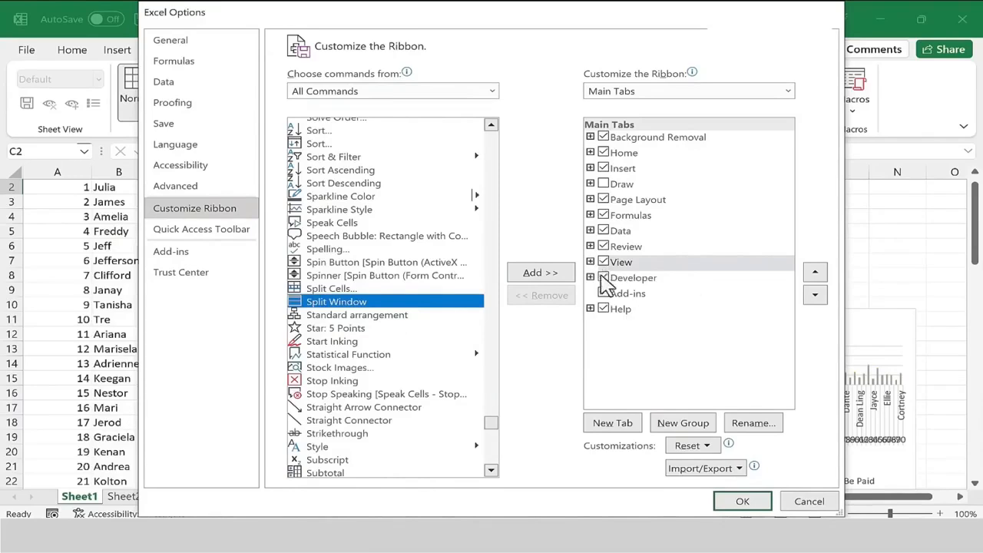
{"action": "left_click", "coordinate": [697, 424]}
{"action": "left_click", "coordinate": [666, 358]}
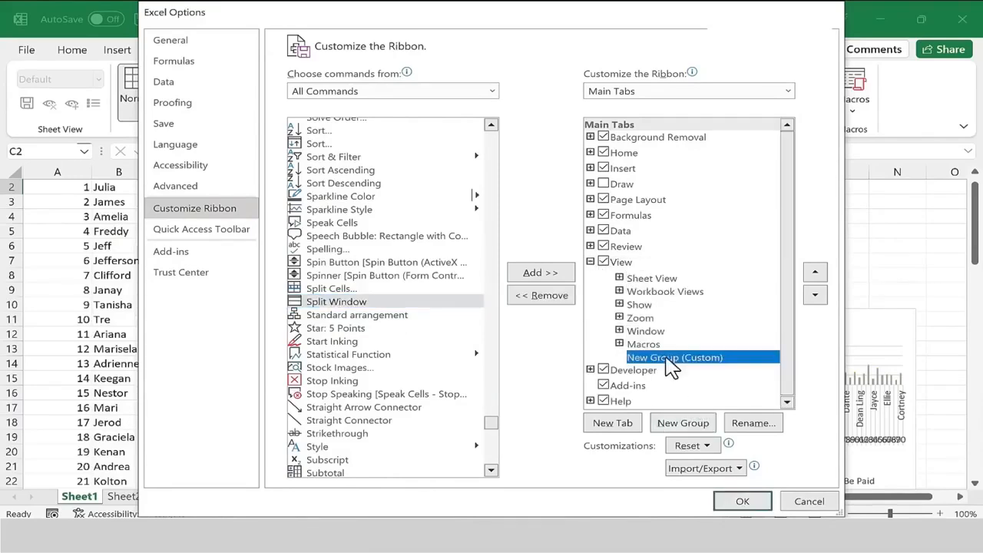
Rename the new custom group as Split.
{"action": "left_click", "coordinate": [756, 423]}
{"action": "type", "text": "Spli"}
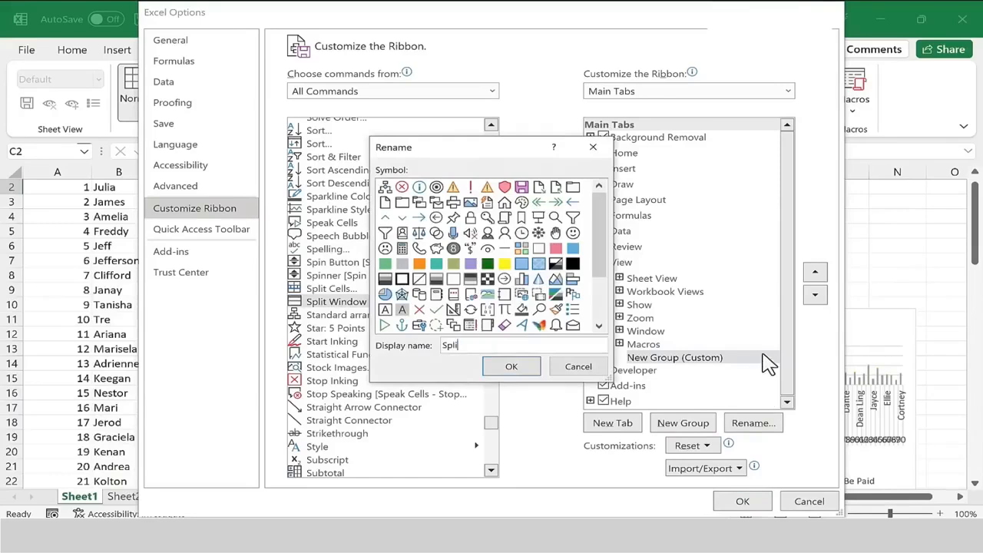
{"action": "type", "text": "t"}
{"action": "left_click", "coordinate": [511, 367]}
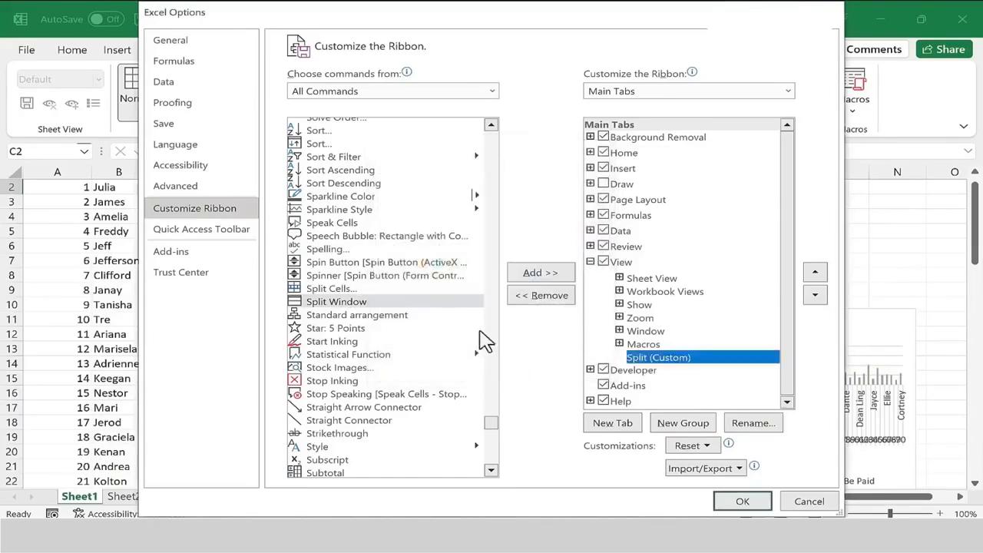
Add the Split Window command to the Split group and apply the ribbon customization.
{"action": "left_click", "coordinate": [358, 305]}
{"action": "left_click", "coordinate": [655, 361]}
{"action": "left_click", "coordinate": [442, 303]}
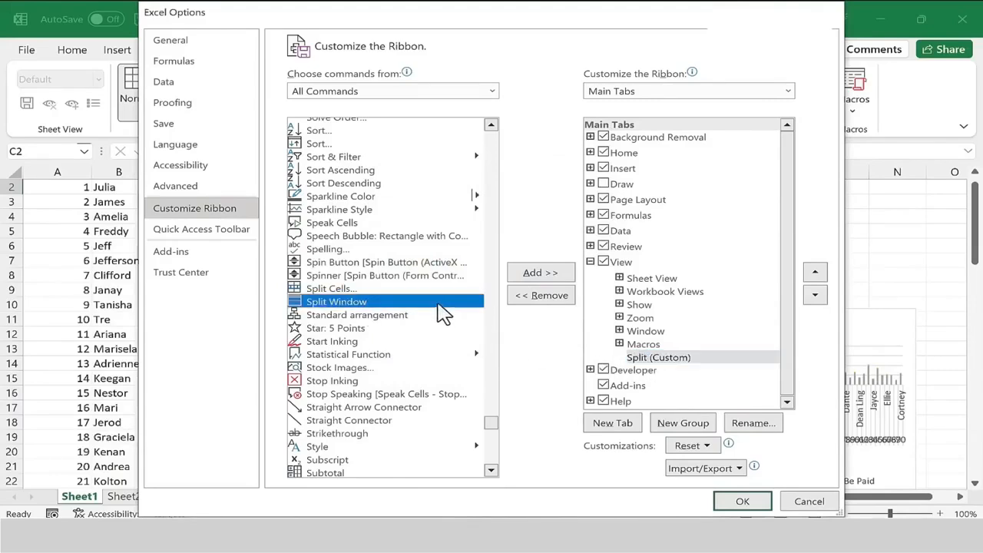
{"action": "left_click", "coordinate": [546, 277]}
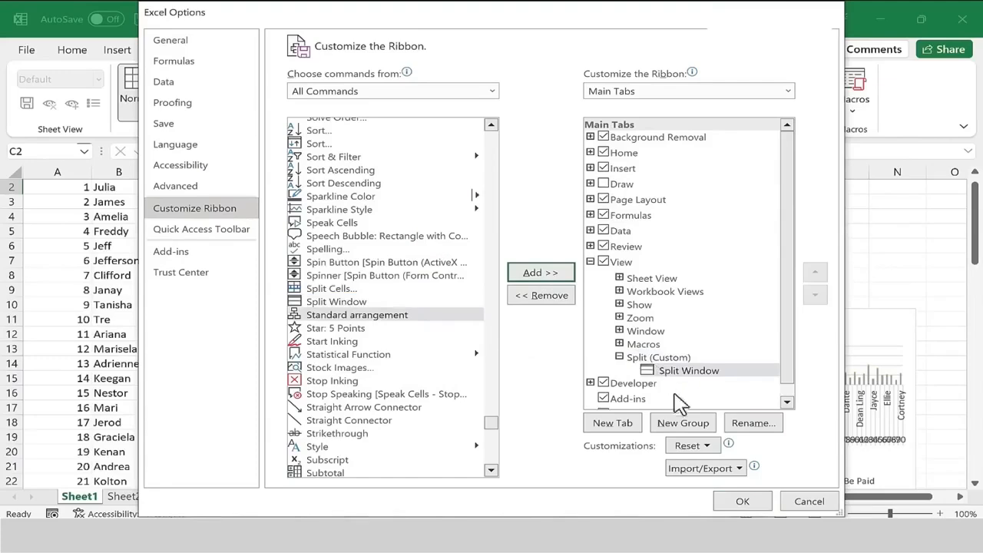
{"action": "left_click", "coordinate": [742, 500]}
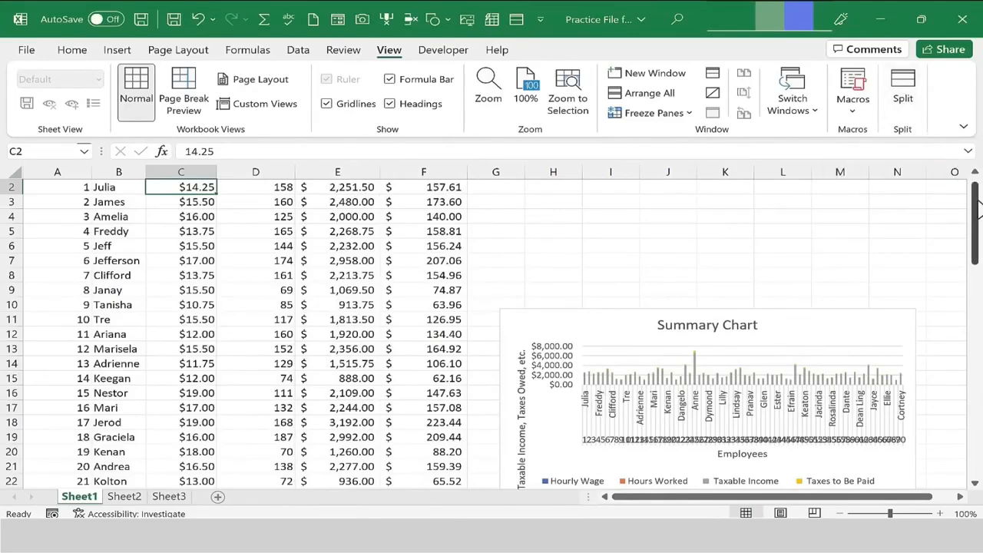
Select row 16 and split the window horizontally above it.
{"action": "left_click_drag", "start_coordinate": [978, 211], "coordinate": [966, 188]}
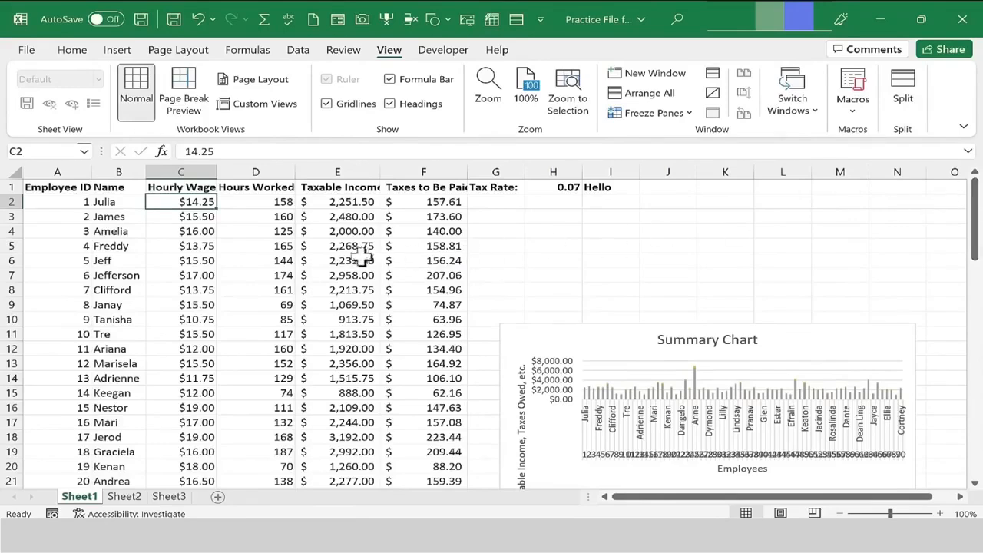
{"action": "left_click", "coordinate": [249, 204]}
{"action": "scroll", "coordinate": [255, 319], "scroll_direction": "down", "scroll_amount": 6}
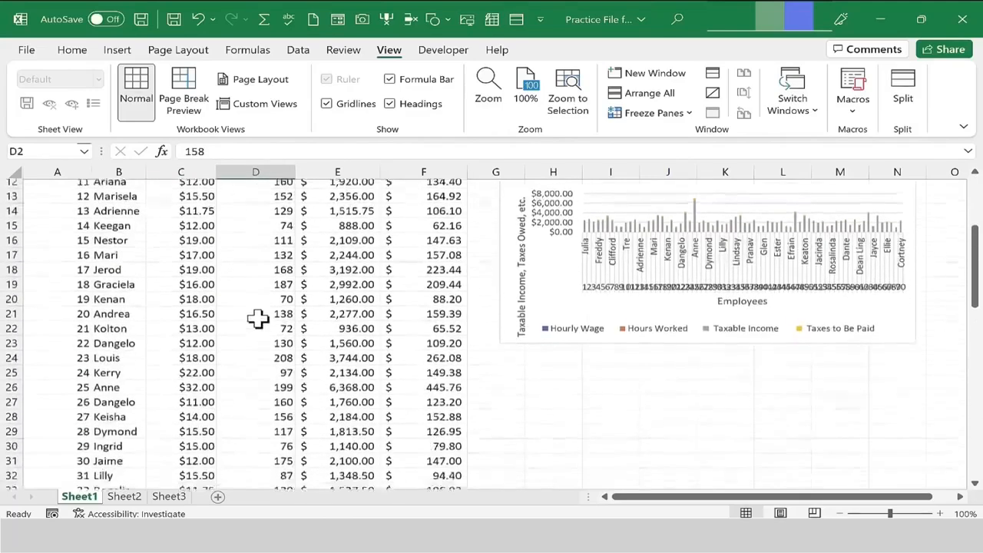
{"action": "scroll", "coordinate": [254, 319], "scroll_direction": "up", "scroll_amount": 6}
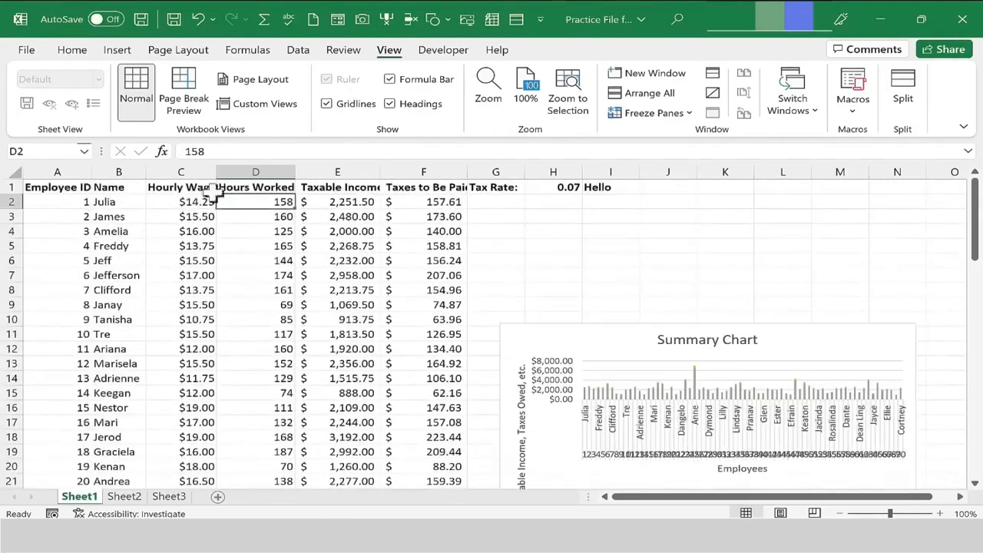
{"action": "left_click_drag", "start_coordinate": [975, 226], "coordinate": [978, 461]}
{"action": "left_click_drag", "start_coordinate": [975, 412], "coordinate": [941, 186]}
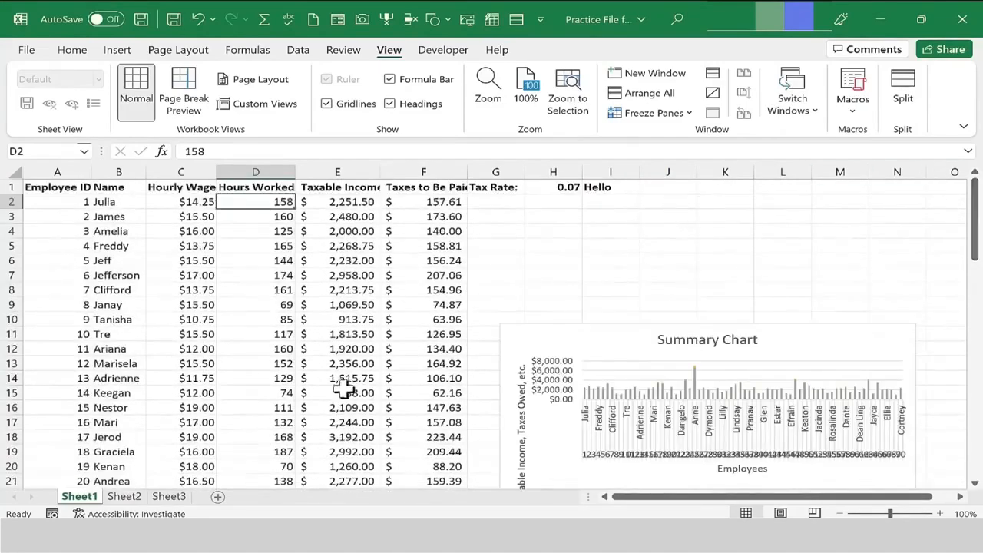
{"action": "left_click", "coordinate": [8, 408]}
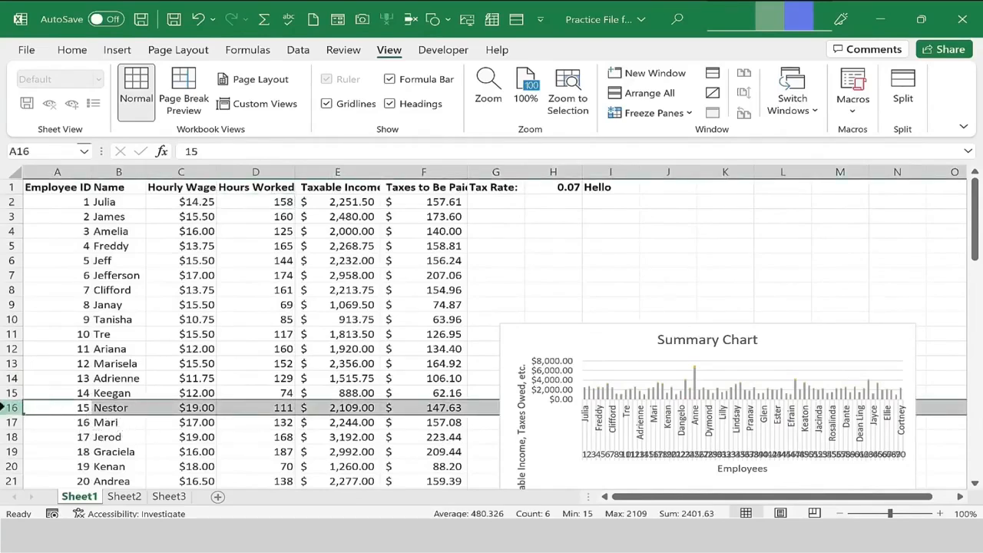
{"action": "left_click", "coordinate": [906, 88]}
{"action": "left_click", "coordinate": [349, 436]}
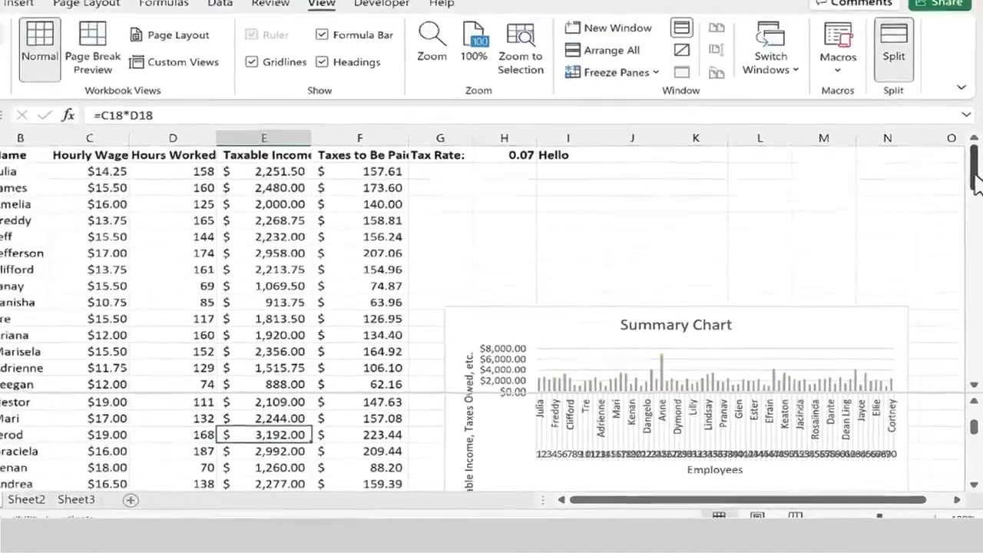
Move the horizontal split bar up to sit below row 13.
{"action": "mouse_move", "coordinate": [975, 184]}
{"action": "left_mouse_down"}
{"action": "mouse_move", "coordinate": [974, 263]}
{"action": "mouse_move", "coordinate": [974, 185]}
{"action": "left_mouse_up"}
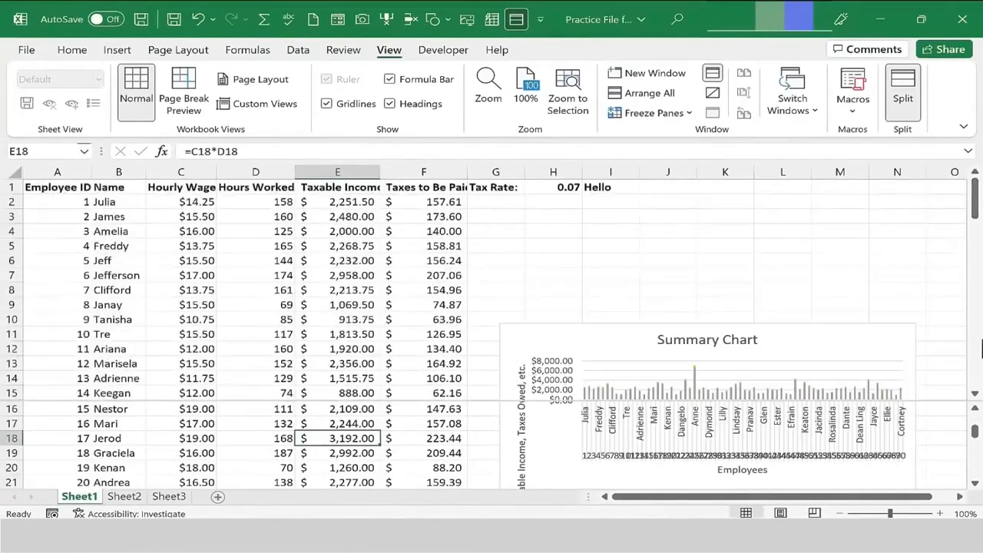
{"action": "left_click_drag", "start_coordinate": [975, 437], "coordinate": [973, 467]}
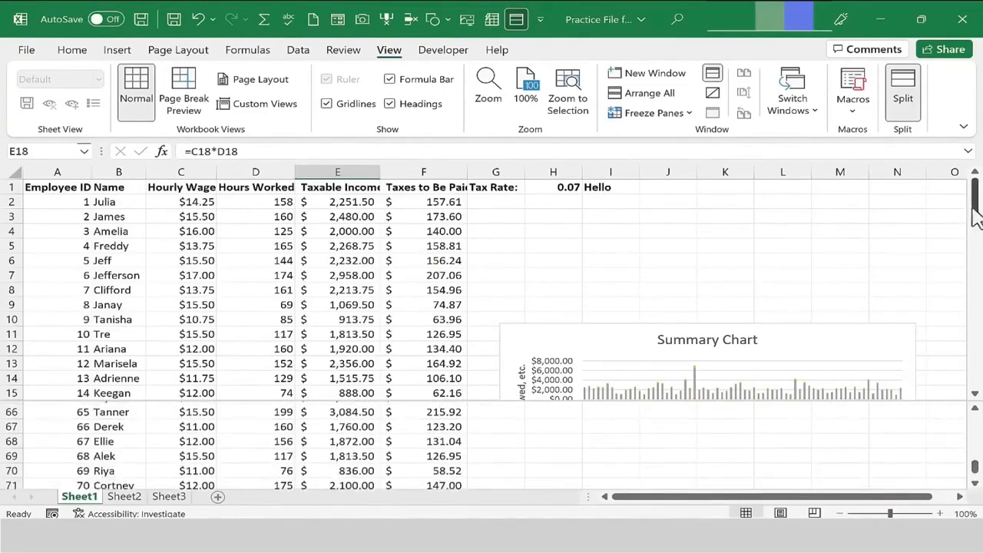
{"action": "left_click_drag", "start_coordinate": [975, 217], "coordinate": [975, 208]}
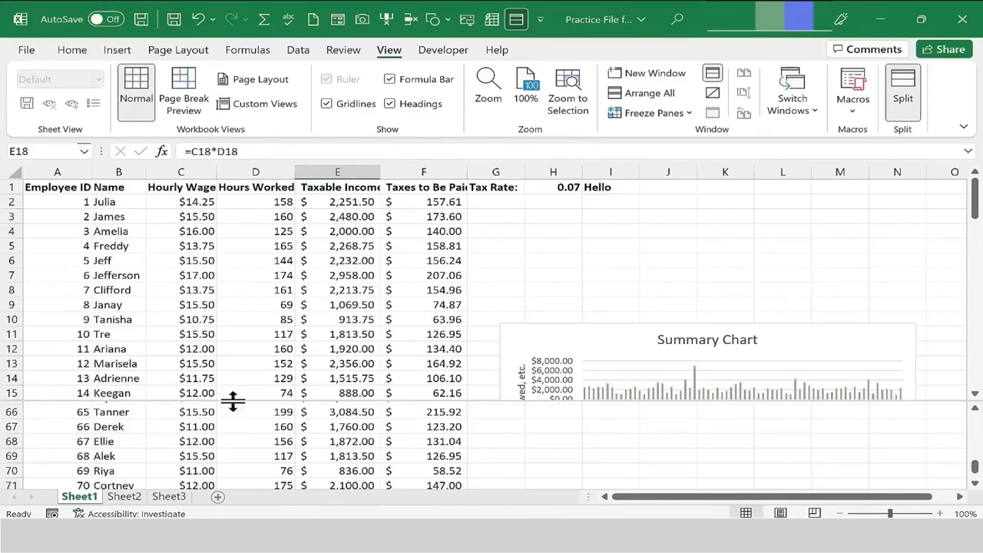
{"action": "left_click_drag", "start_coordinate": [232, 398], "coordinate": [239, 370]}
{"action": "left_click_drag", "start_coordinate": [973, 465], "coordinate": [973, 465]}
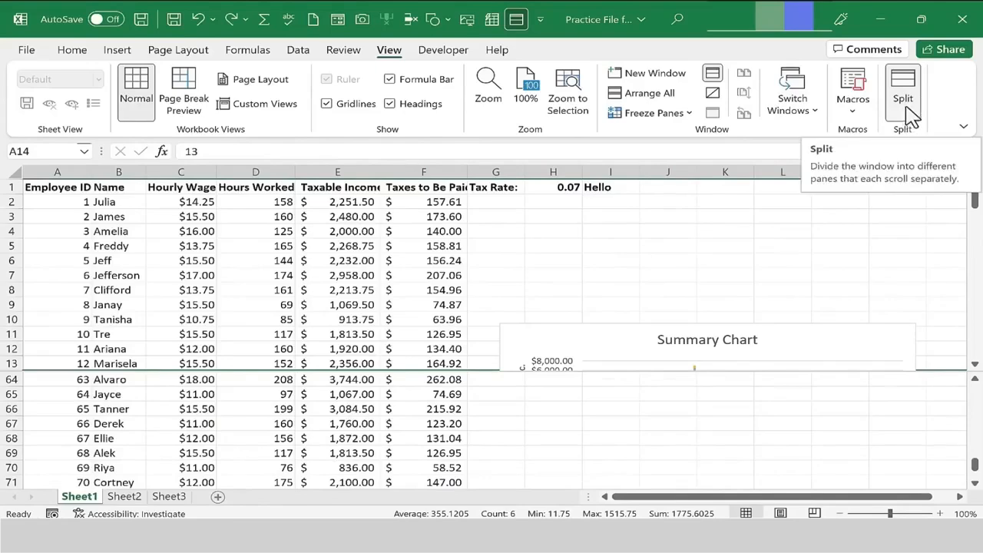
Remove the horizontal split, then select column F and split the window vertically at it.
{"action": "left_click", "coordinate": [903, 107]}
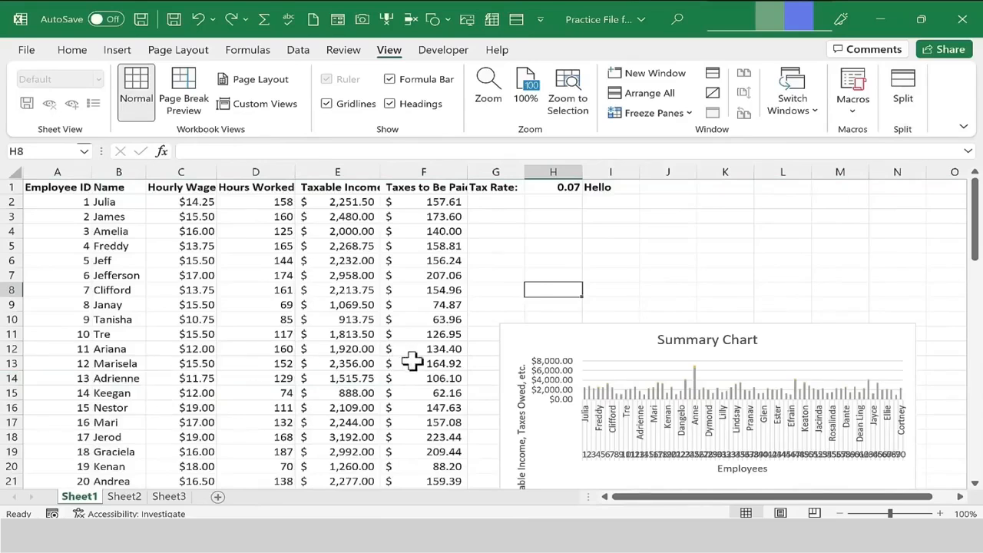
{"action": "left_click", "coordinate": [427, 170]}
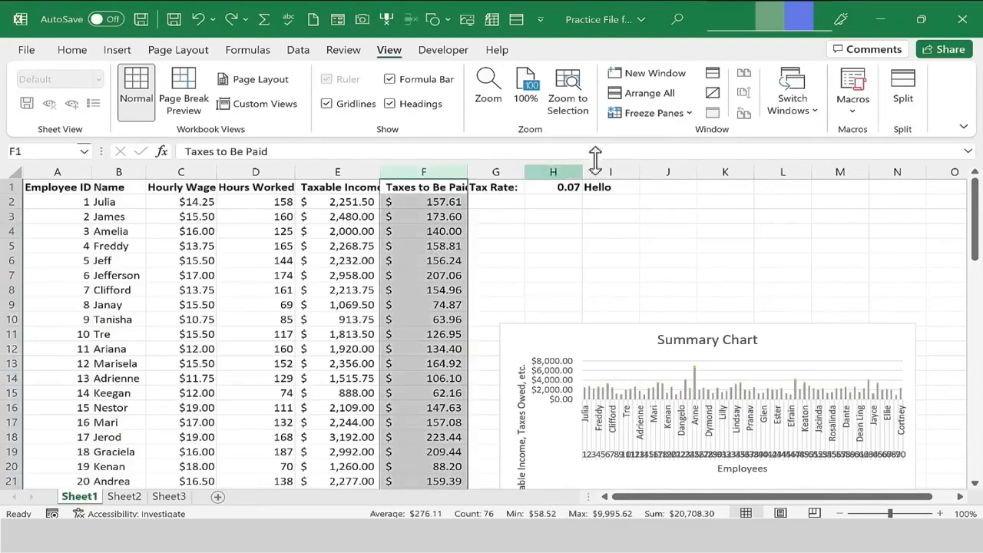
{"action": "left_click", "coordinate": [904, 92]}
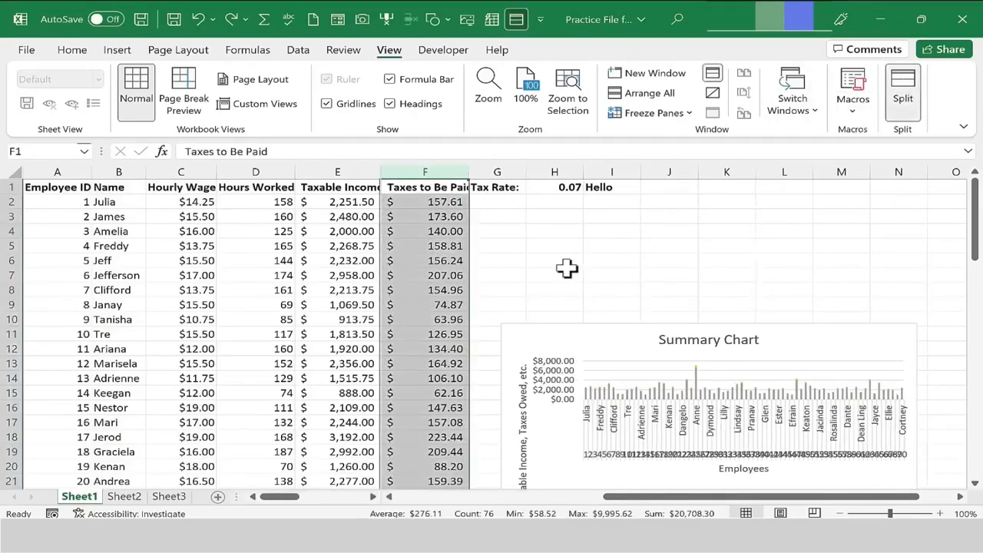
Select cell H7 and scroll the left and right panes horizontally, each on its own.
{"action": "left_click", "coordinate": [541, 274]}
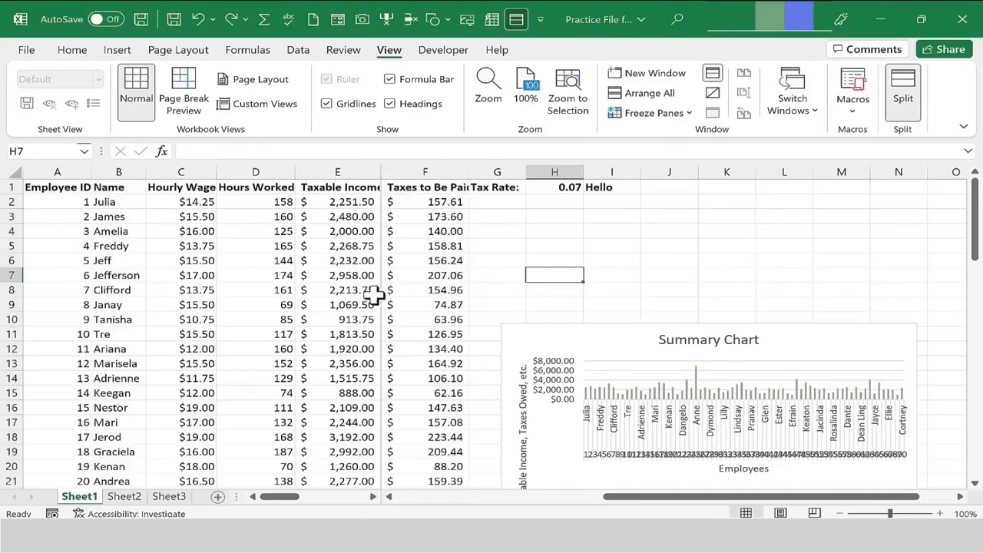
{"action": "left_click_drag", "start_coordinate": [664, 496], "coordinate": [694, 503]}
{"action": "mouse_move", "coordinate": [299, 497]}
{"action": "left_mouse_down"}
{"action": "mouse_move", "coordinate": [281, 500]}
{"action": "mouse_move", "coordinate": [318, 502]}
{"action": "mouse_move", "coordinate": [301, 499]}
{"action": "left_mouse_up"}
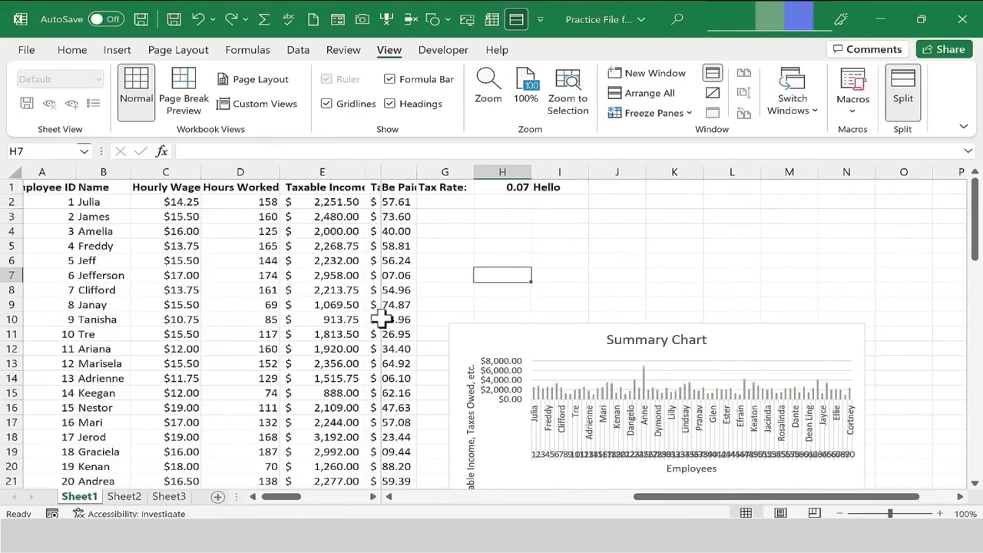
Move the vertical split bar left to column D, then remove the split.
{"action": "left_click_drag", "start_coordinate": [381, 317], "coordinate": [307, 324]}
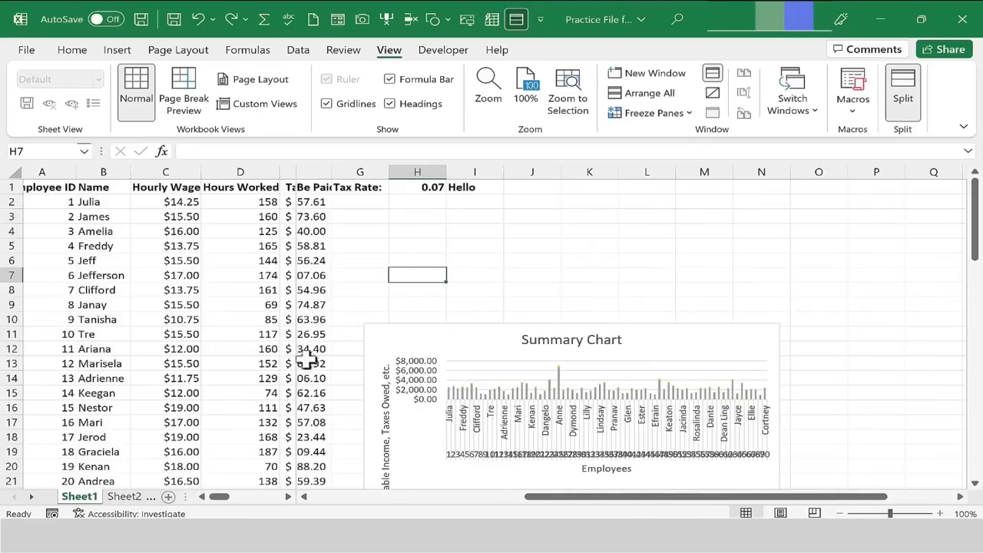
{"action": "left_click_drag", "start_coordinate": [575, 498], "coordinate": [467, 328]}
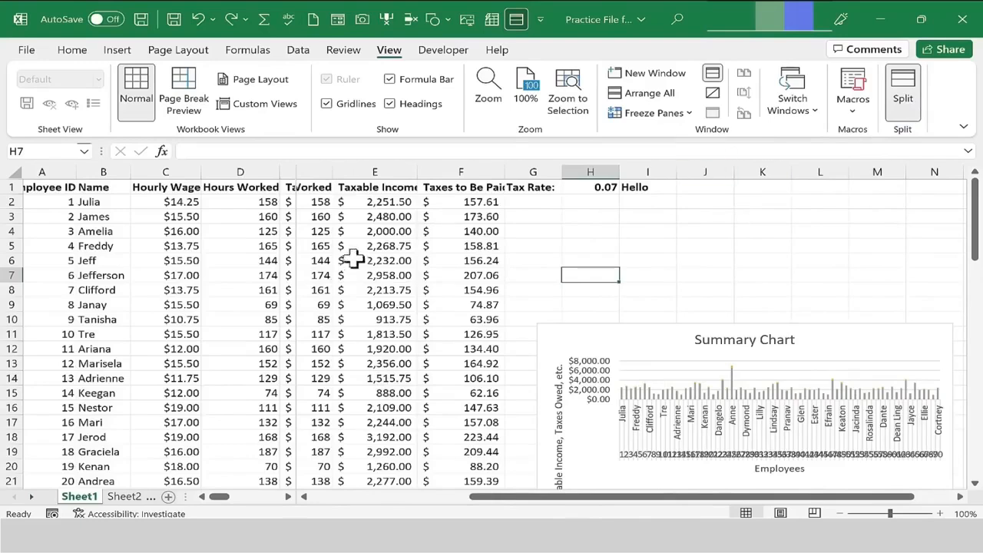
{"action": "double_click", "coordinate": [292, 280]}
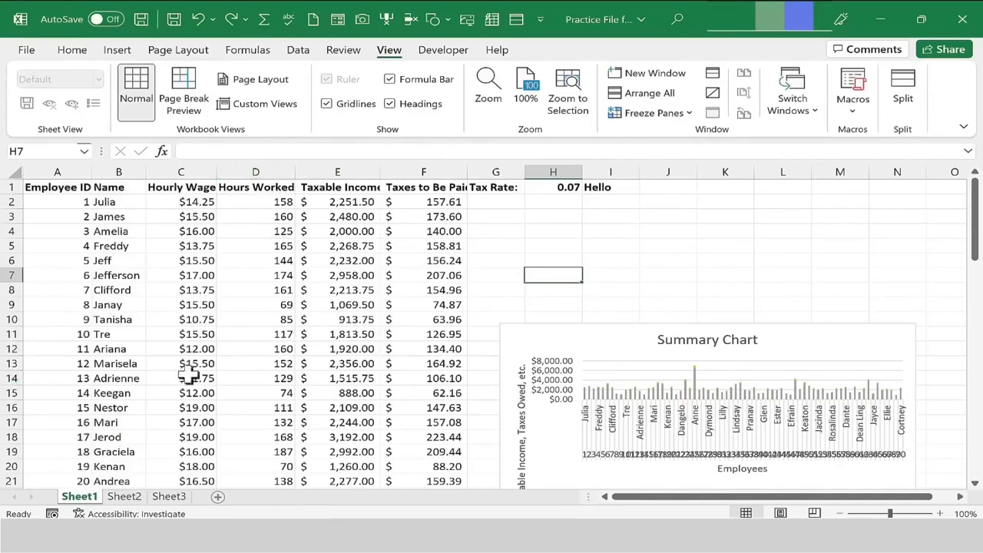
Select cell D15 and split the window into four panes at it.
{"action": "left_click", "coordinate": [274, 391]}
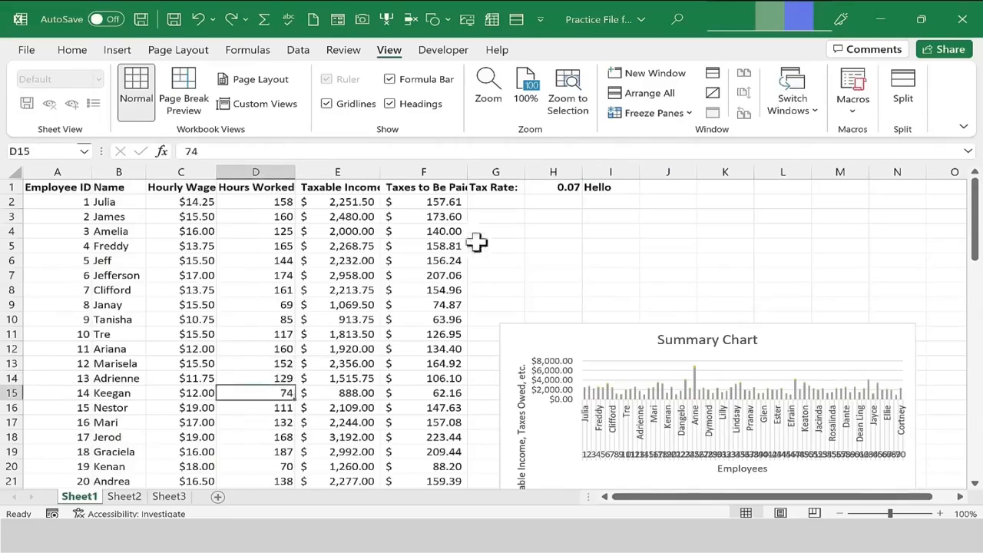
{"action": "left_click", "coordinate": [903, 90]}
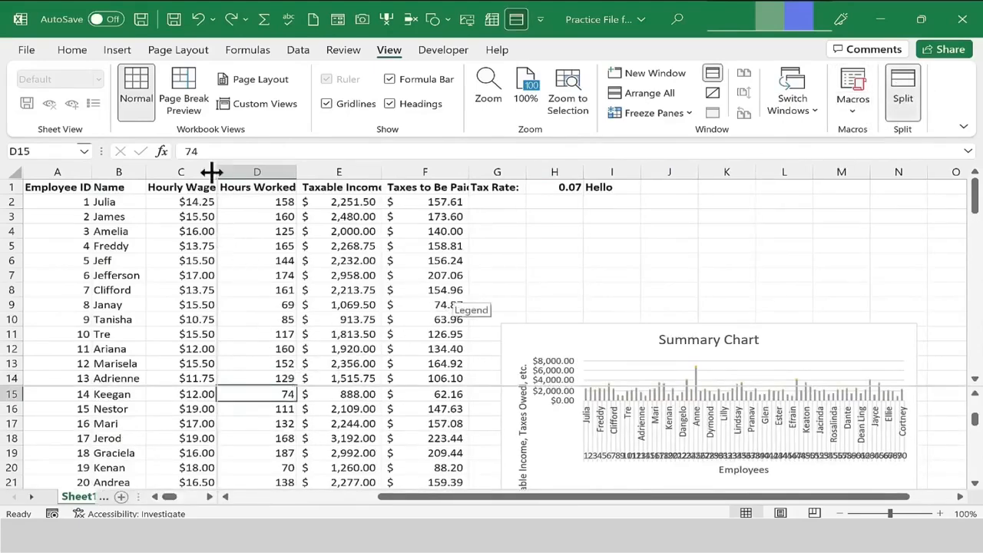
Select cell D13, scroll the four panes independently, and remove the split.
{"action": "left_click", "coordinate": [281, 363]}
{"action": "mouse_move", "coordinate": [384, 496]}
{"action": "left_mouse_down"}
{"action": "mouse_move", "coordinate": [374, 509]}
{"action": "mouse_move", "coordinate": [329, 509]}
{"action": "mouse_move", "coordinate": [408, 506]}
{"action": "mouse_move", "coordinate": [378, 497]}
{"action": "left_mouse_up"}
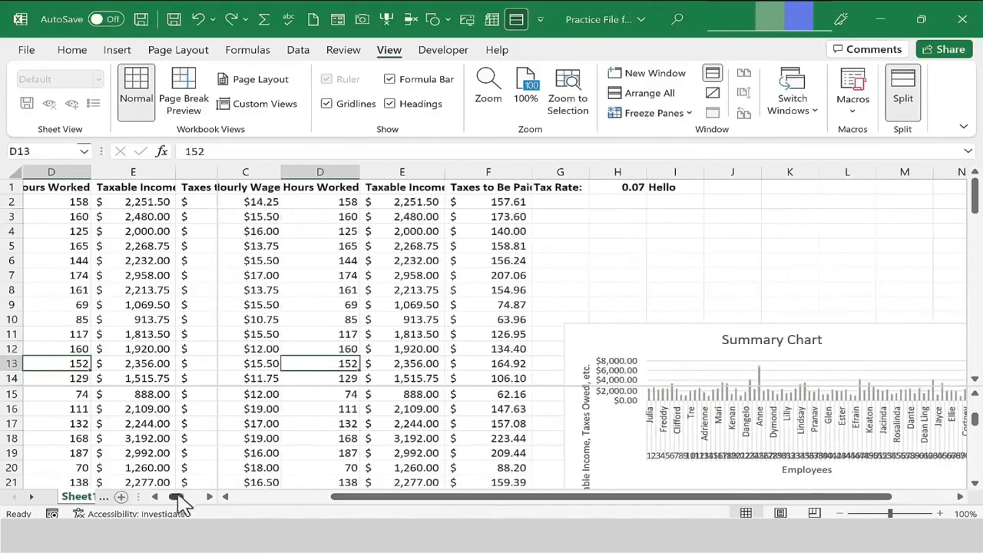
{"action": "mouse_move", "coordinate": [176, 500]}
{"action": "left_mouse_down"}
{"action": "mouse_move", "coordinate": [198, 507]}
{"action": "mouse_move", "coordinate": [178, 508]}
{"action": "left_mouse_up"}
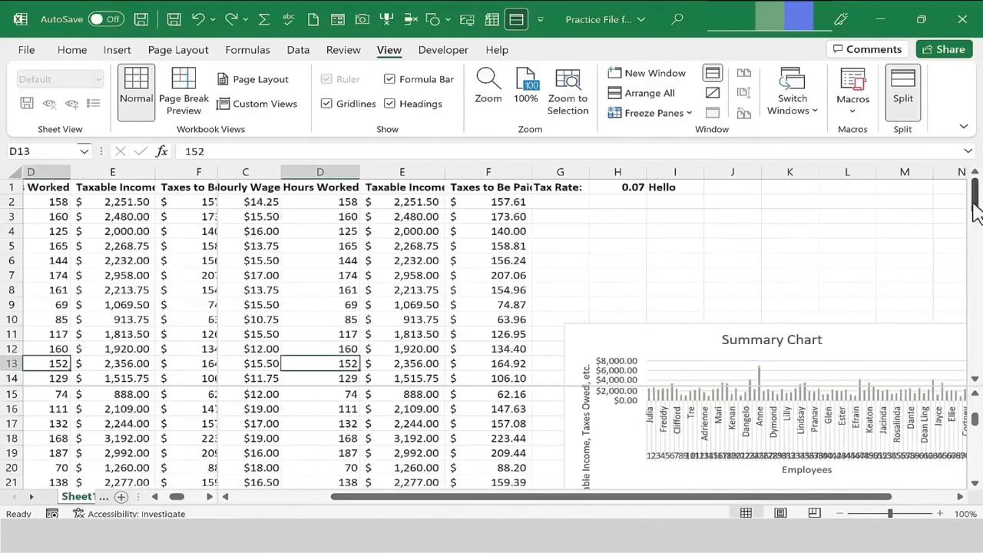
{"action": "left_click_drag", "start_coordinate": [974, 208], "coordinate": [963, 221]}
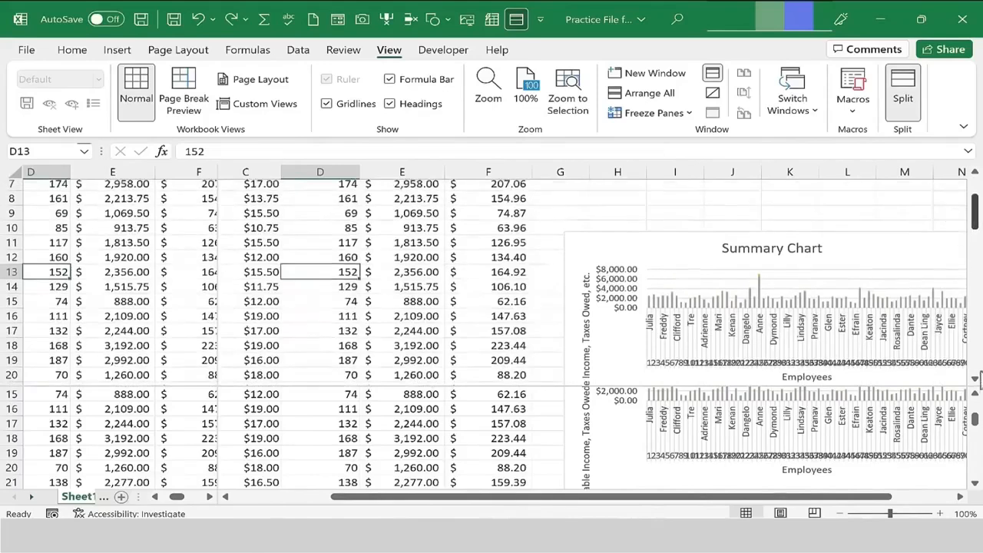
{"action": "left_click_drag", "start_coordinate": [974, 419], "coordinate": [973, 426]}
{"action": "left_click", "coordinate": [904, 107]}
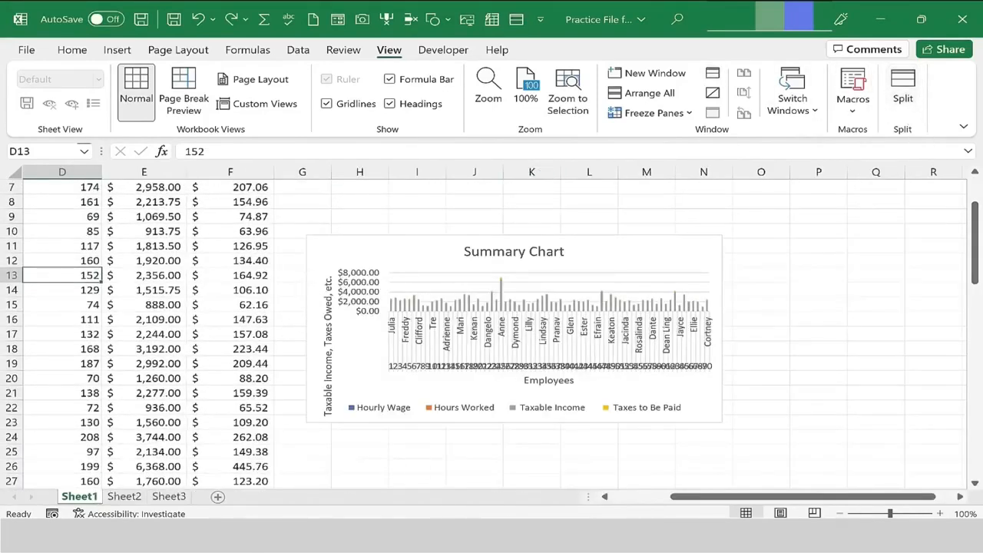
Select cell D14 and split the window at it again.
{"action": "left_click_drag", "start_coordinate": [728, 499], "coordinate": [671, 502]}
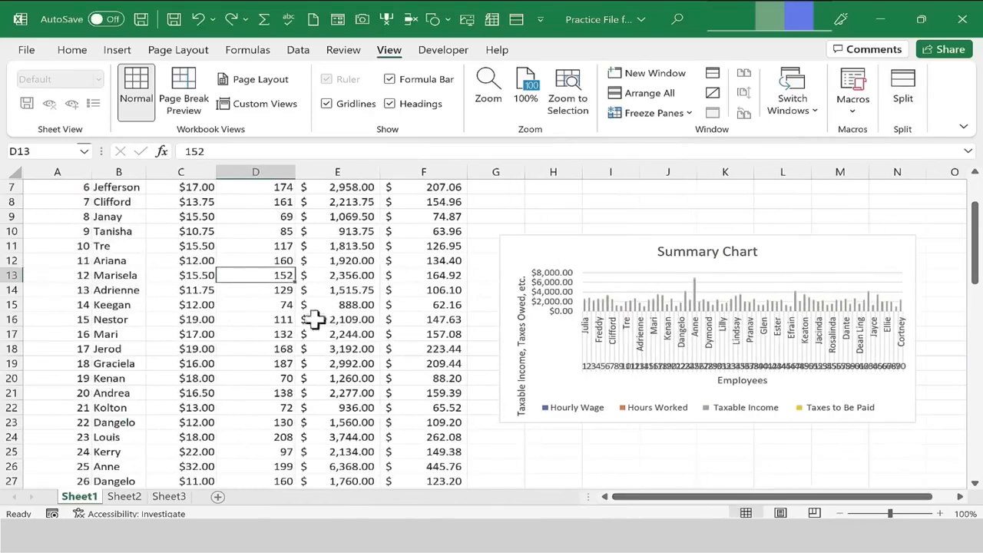
{"action": "left_click", "coordinate": [269, 297]}
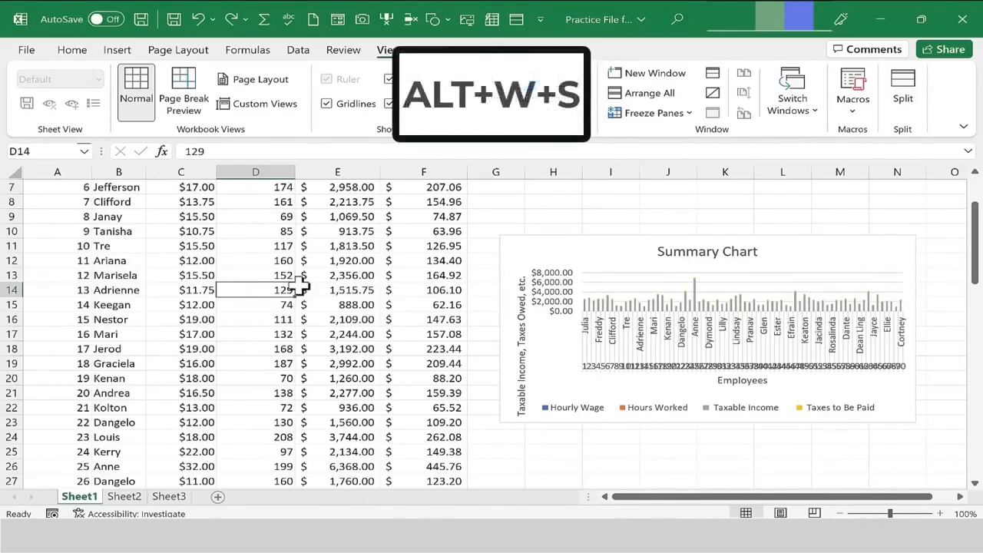
{"action": "key", "text": "alt"}
{"action": "key", "text": "w"}
{"action": "key", "text": "s"}
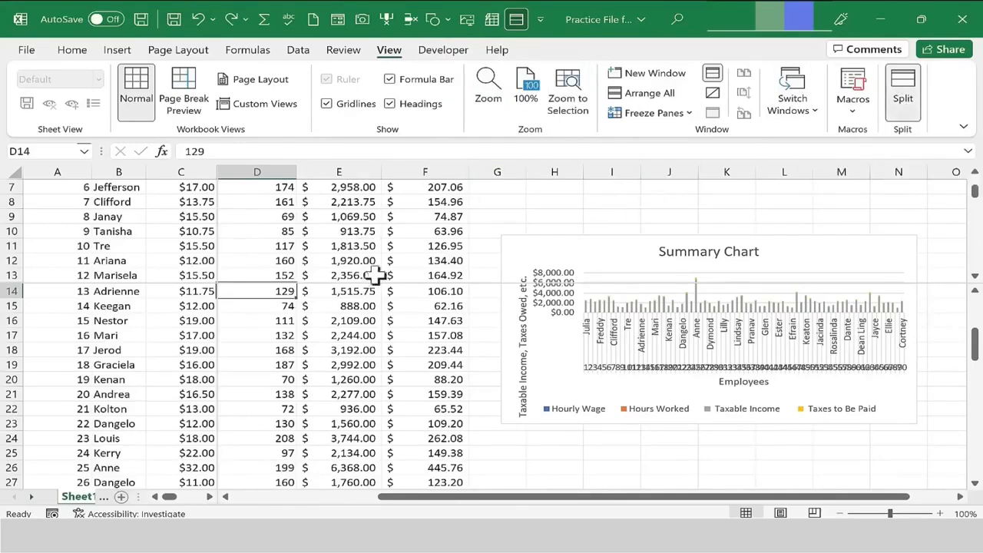
Scroll the upper pane to the summary rows and remove the split.
{"action": "left_click", "coordinate": [198, 290]}
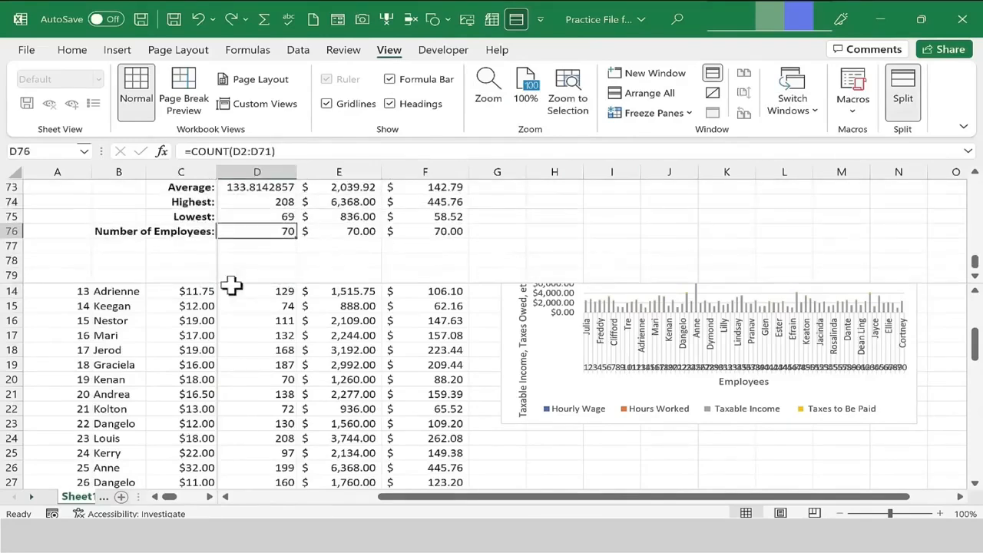
{"action": "double_click", "coordinate": [231, 283]}
{"action": "double_click", "coordinate": [216, 274]}
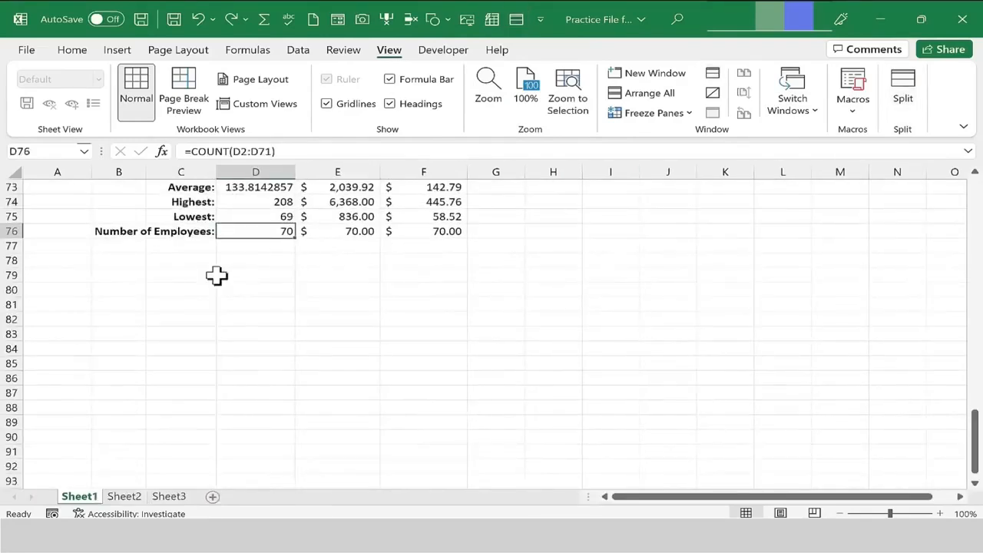
Select cell F7 and freeze the top row of the worksheet.
{"action": "scroll", "coordinate": [486, 382], "scroll_direction": "up", "scroll_amount": 20}
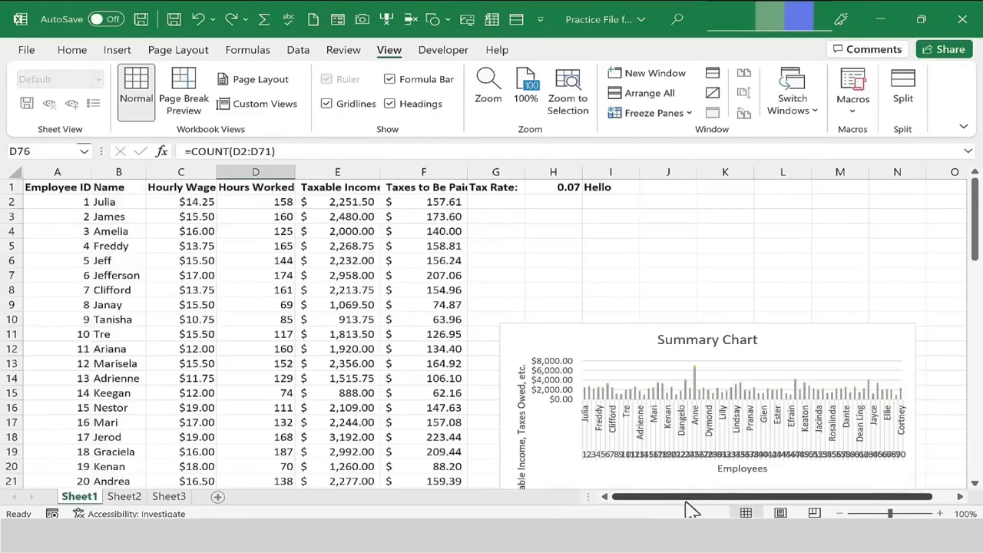
{"action": "left_click_drag", "start_coordinate": [977, 223], "coordinate": [967, 329]}
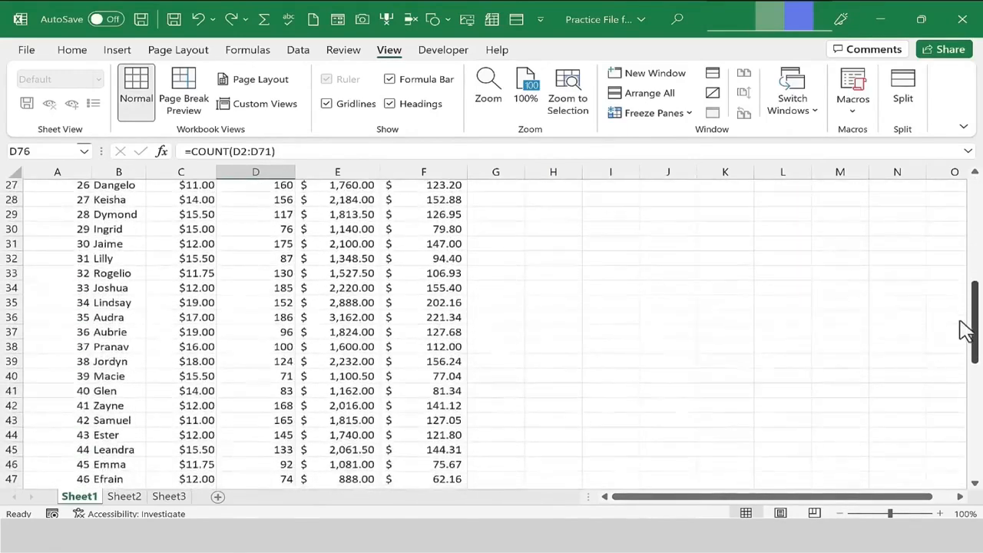
{"action": "left_click", "coordinate": [191, 333]}
{"action": "left_click", "coordinate": [270, 326]}
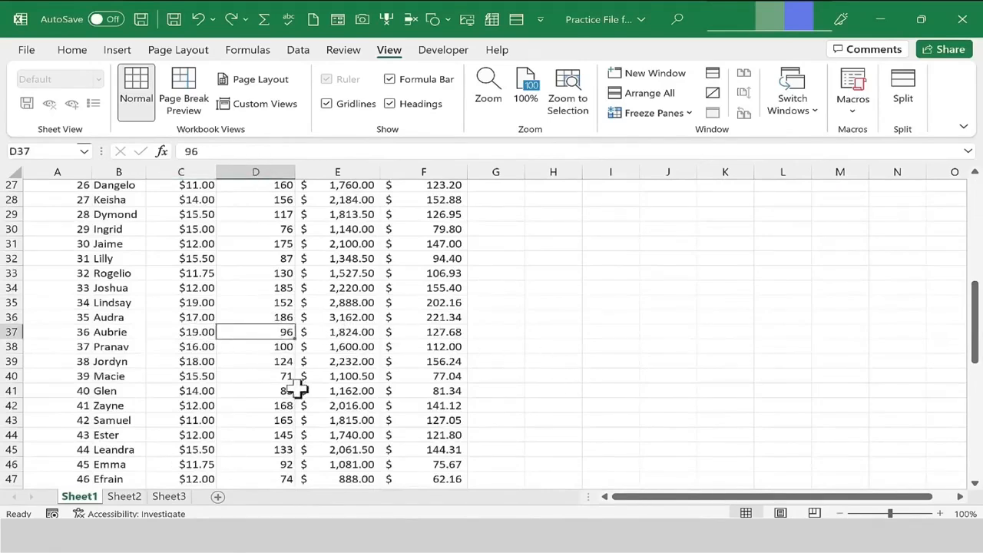
{"action": "left_click_drag", "start_coordinate": [977, 357], "coordinate": [974, 215]}
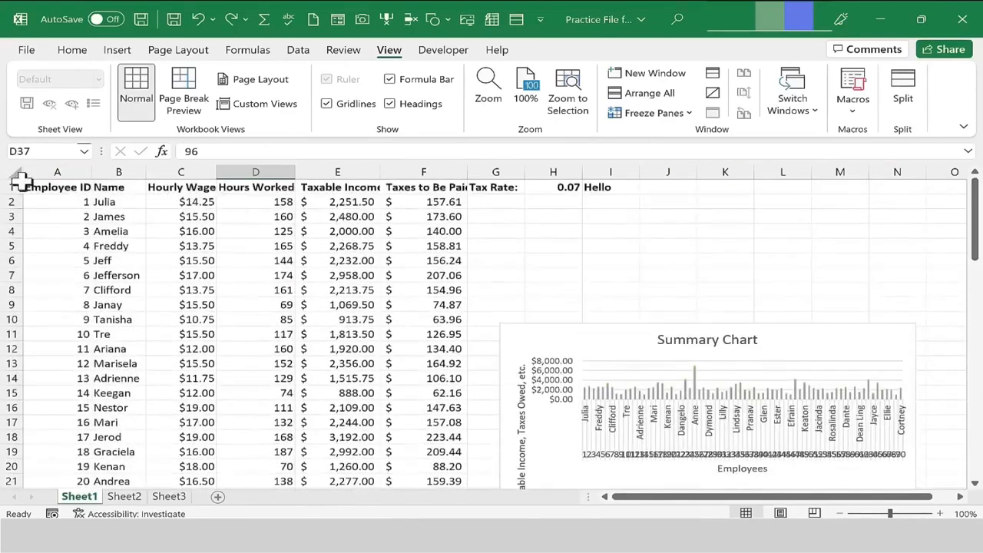
{"action": "left_click", "coordinate": [387, 278]}
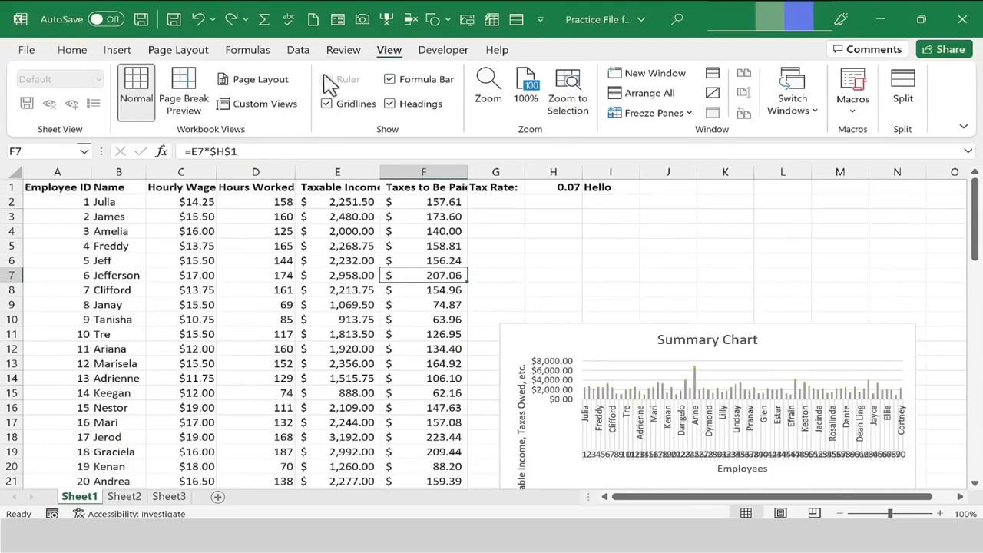
{"action": "left_click", "coordinate": [653, 113]}
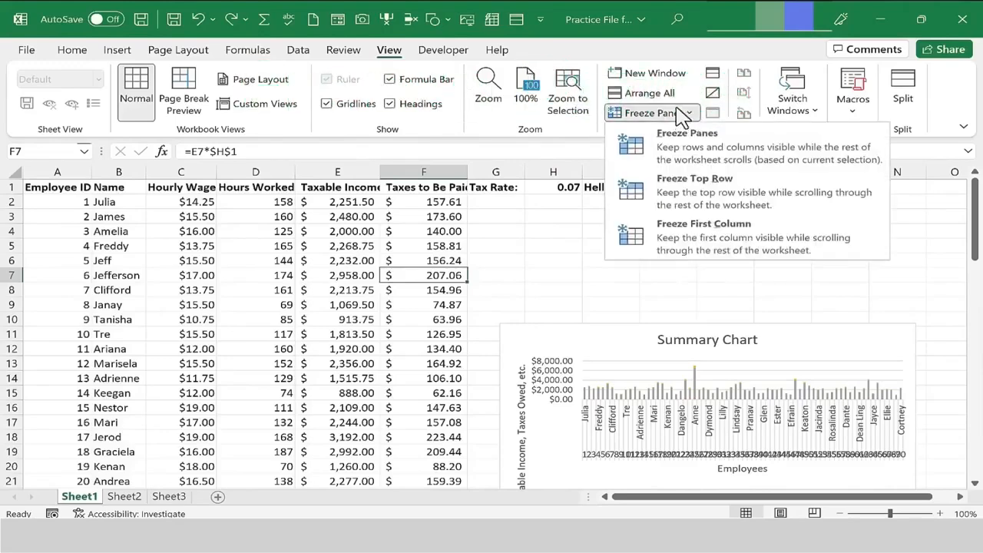
{"action": "left_click", "coordinate": [714, 209]}
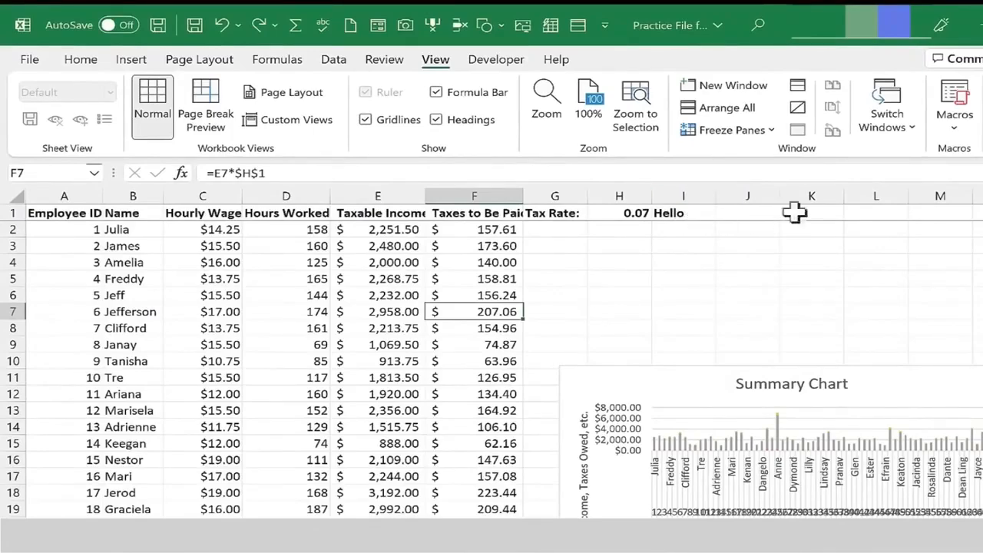
Replace the top-row freeze with a frozen first column.
{"action": "scroll", "coordinate": [491, 368], "scroll_direction": "down", "scroll_amount": 11}
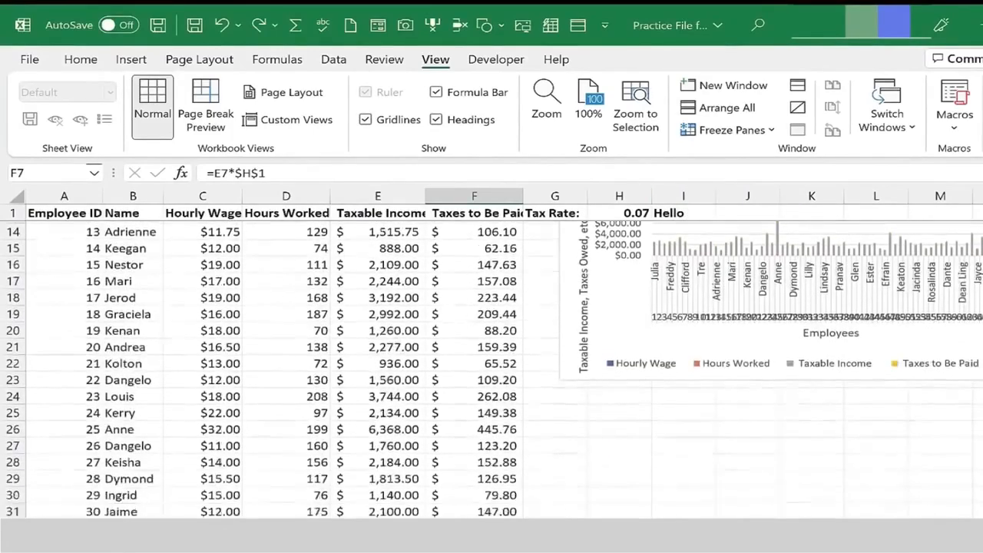
{"action": "scroll", "coordinate": [492, 368], "scroll_direction": "down", "scroll_amount": 7}
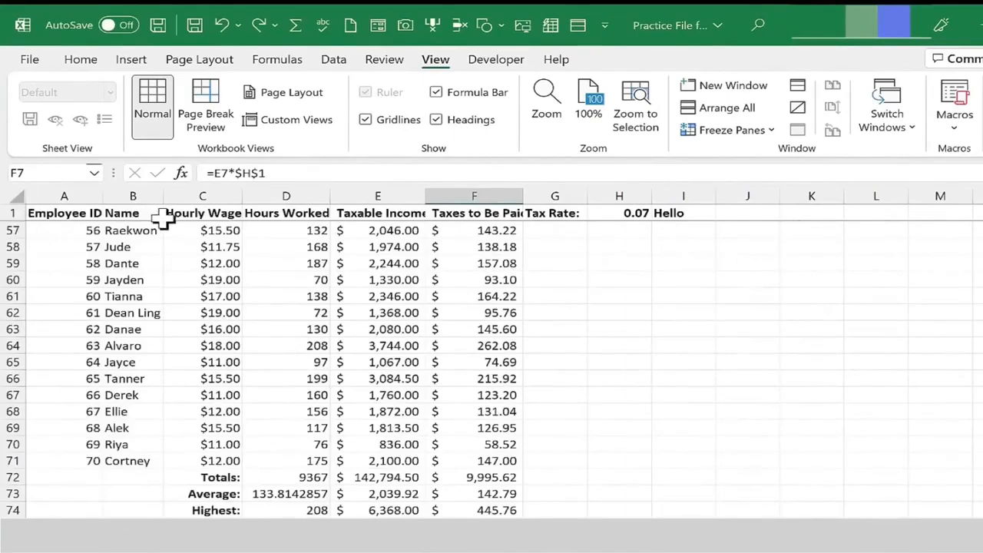
{"action": "scroll", "coordinate": [161, 219], "scroll_direction": "down", "scroll_amount": 1}
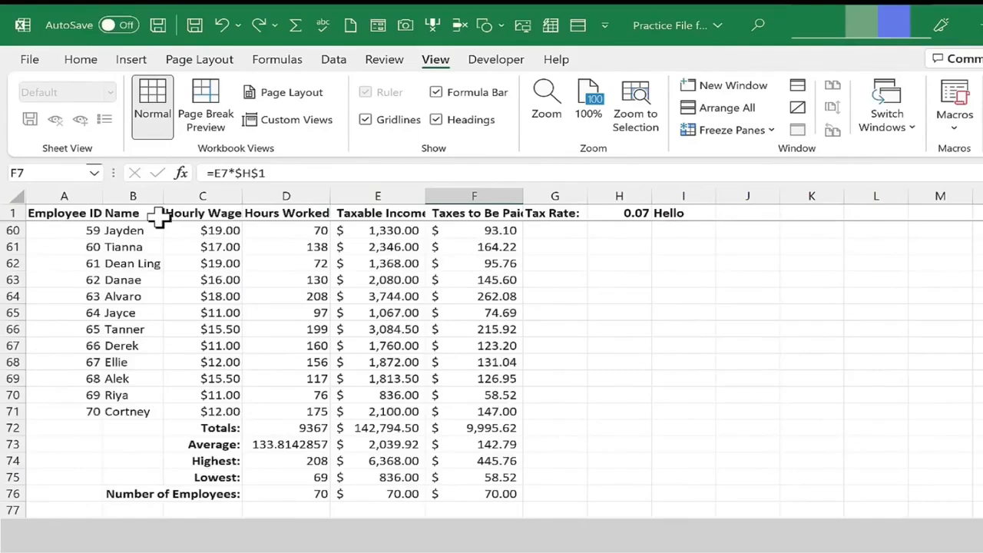
{"action": "scroll", "coordinate": [157, 219], "scroll_direction": "down", "scroll_amount": 2}
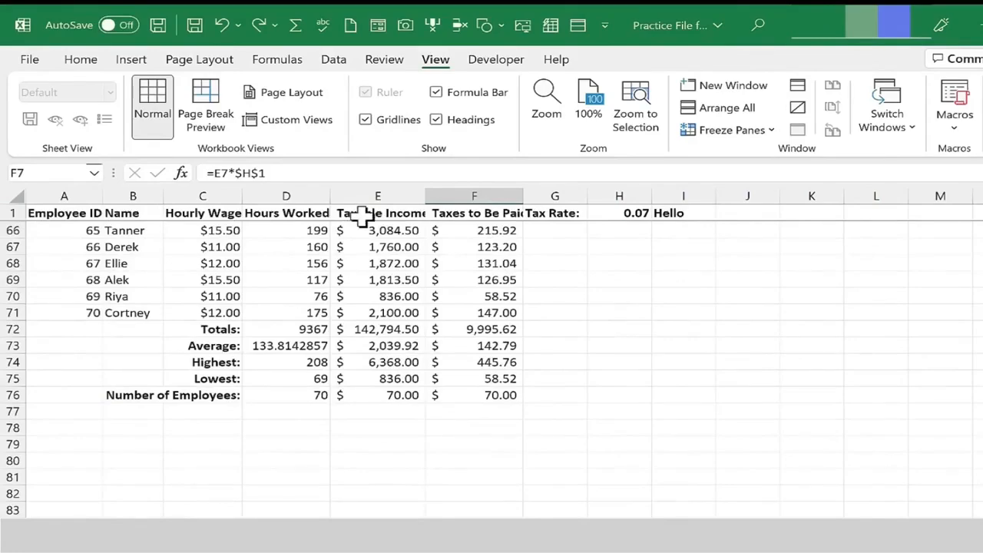
{"action": "left_click", "coordinate": [760, 131]}
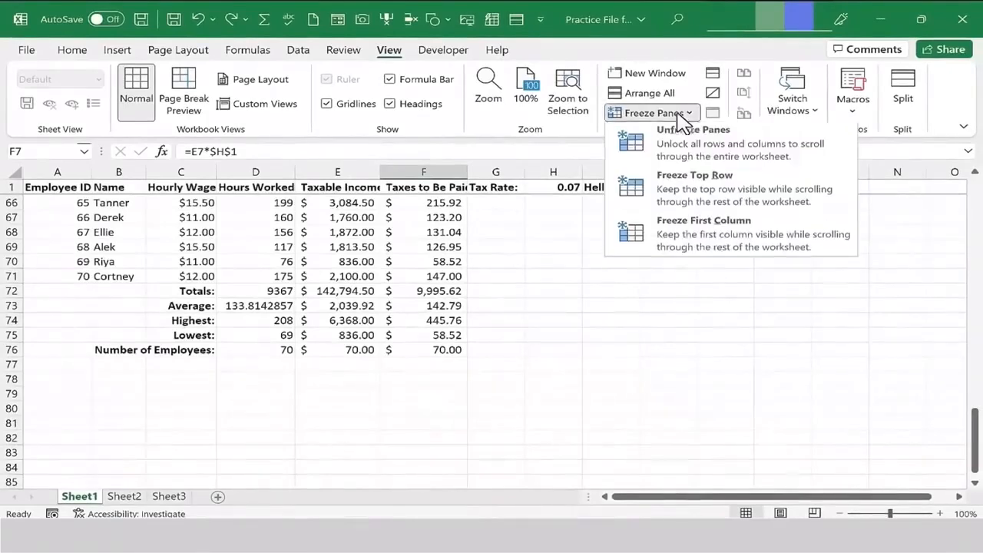
{"action": "left_click", "coordinate": [715, 236]}
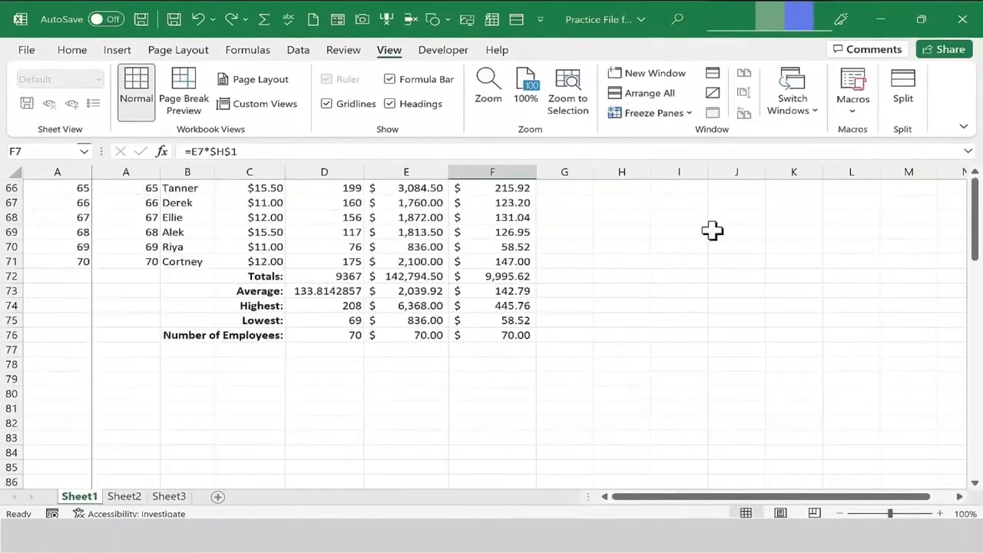
Select cell O3 and scroll right and back across the sheet past the frozen column.
{"action": "left_click", "coordinate": [916, 219]}
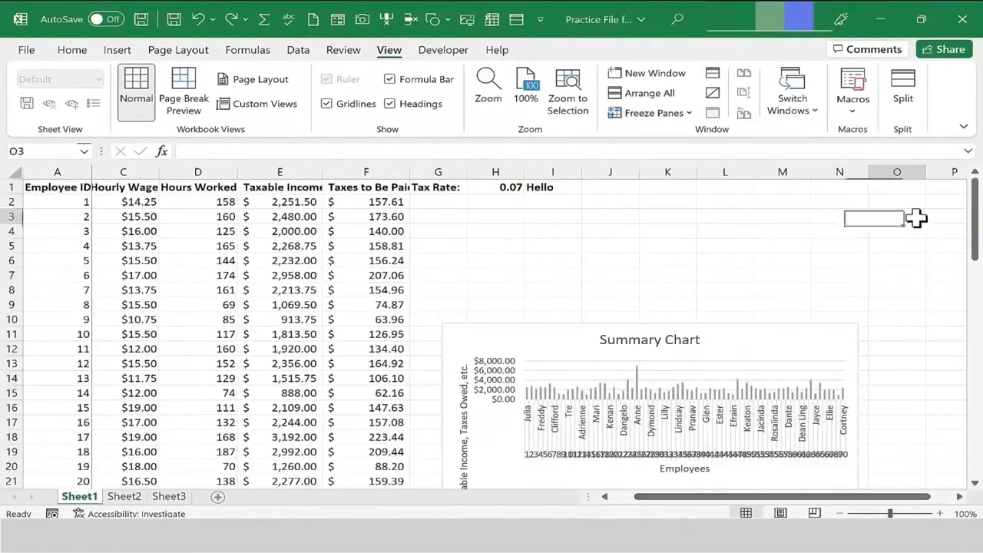
{"action": "key", "text": "Right"}
{"action": "key", "text": "Right"}
{"action": "key", "text": "Right"}
{"action": "key", "text": "Right"}
{"action": "key", "text": "Right"}
{"action": "key", "text": "Right"}
{"action": "key", "text": "Right"}
{"action": "key", "text": "Right"}
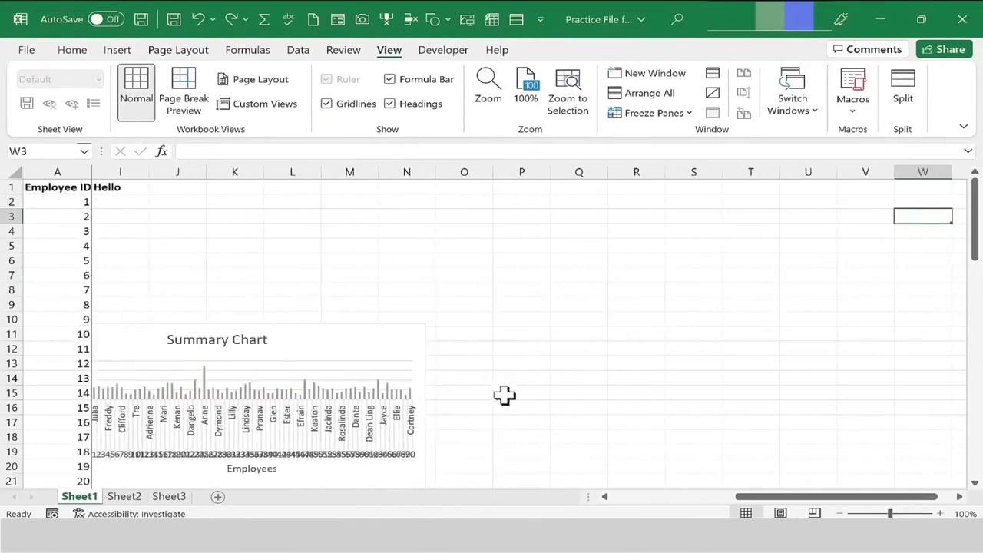
{"action": "left_click_drag", "start_coordinate": [759, 496], "coordinate": [635, 497]}
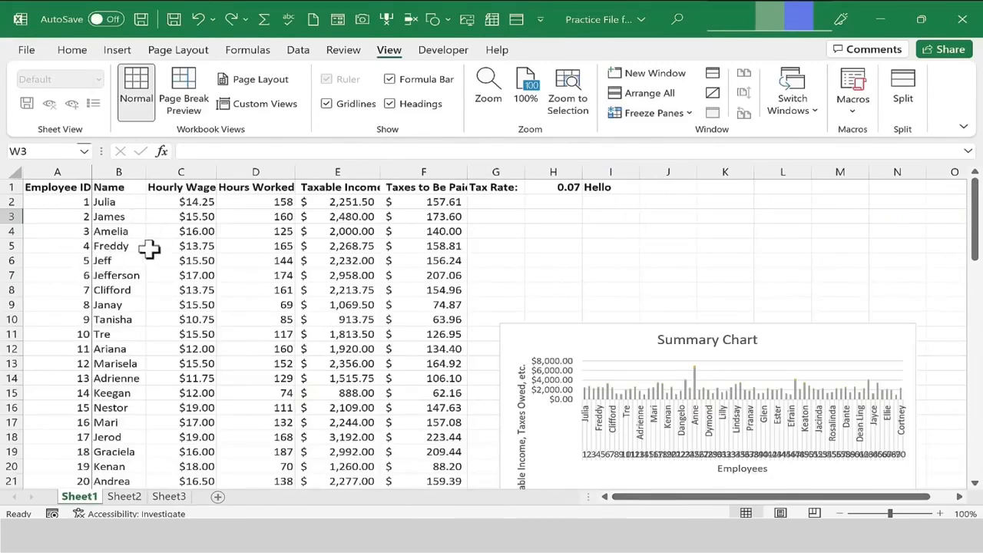
Unfreeze all panes of the worksheet.
{"action": "left_click", "coordinate": [181, 201]}
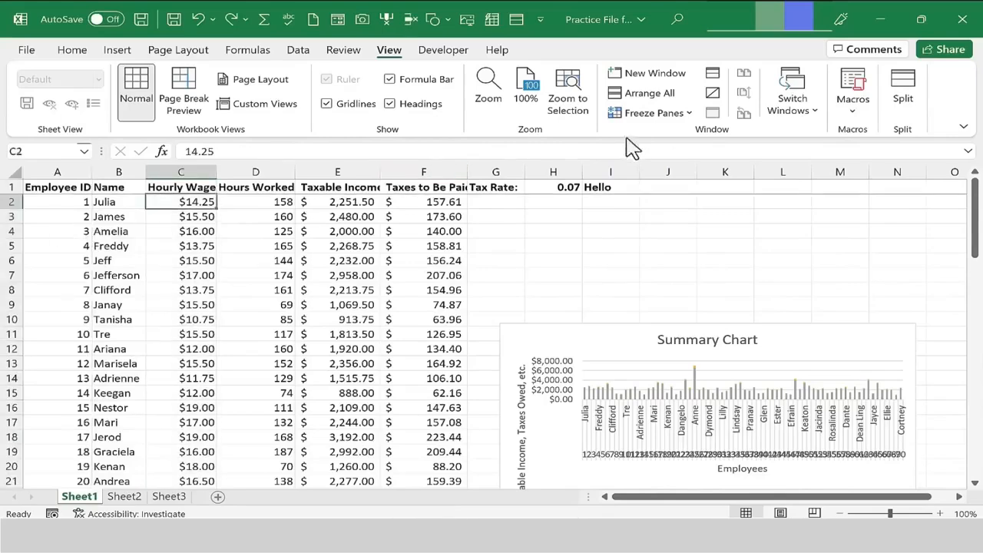
{"action": "left_click", "coordinate": [648, 113]}
{"action": "left_click", "coordinate": [693, 142]}
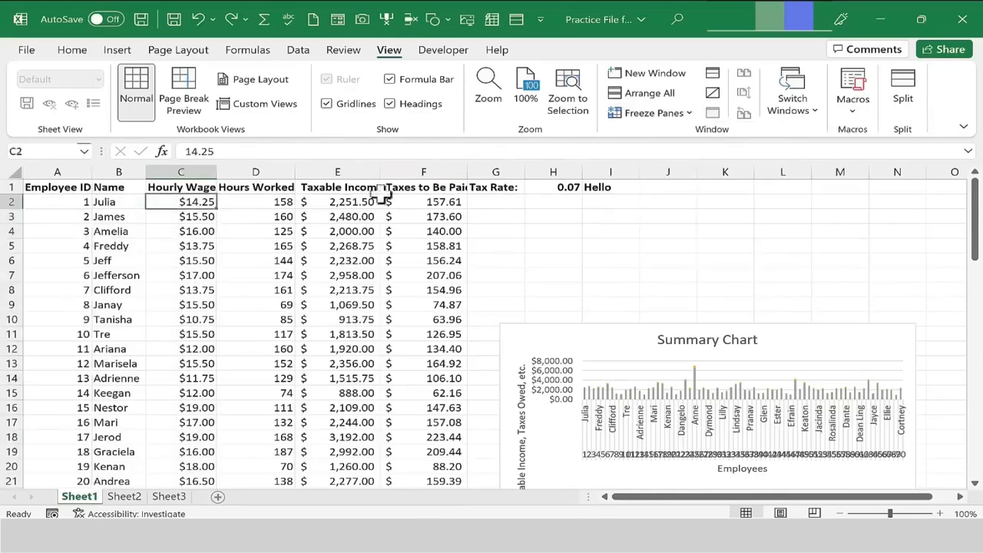
{"action": "left_click", "coordinate": [188, 244]}
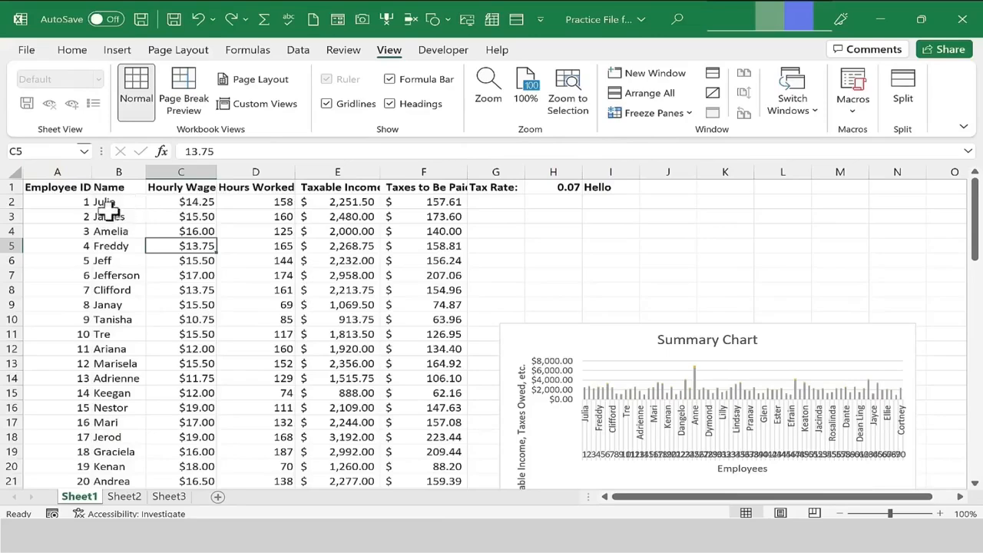
Select column C and freeze panes so columns A and B stay fixed while scrolling right.
{"action": "left_click", "coordinate": [177, 171]}
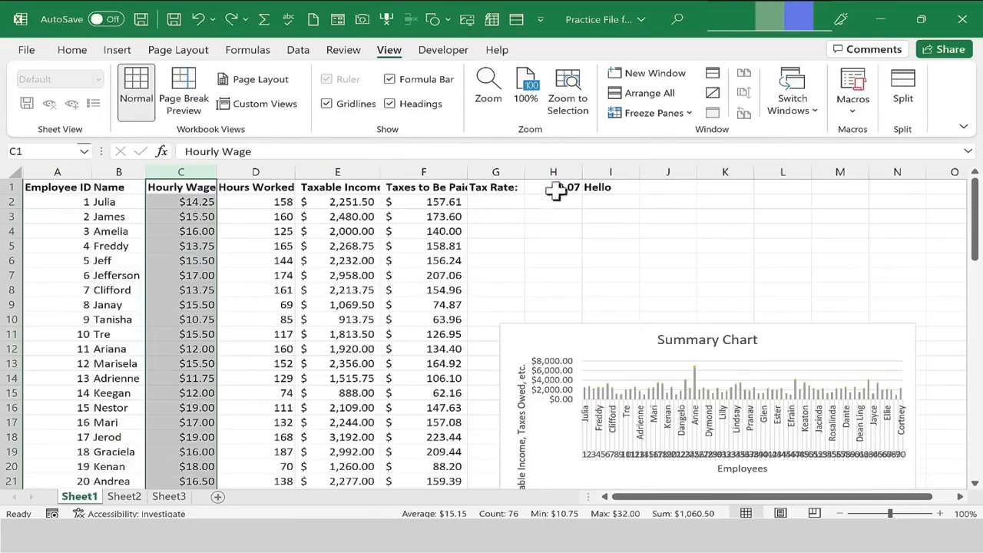
{"action": "left_click", "coordinate": [648, 113]}
{"action": "left_click", "coordinate": [661, 135]}
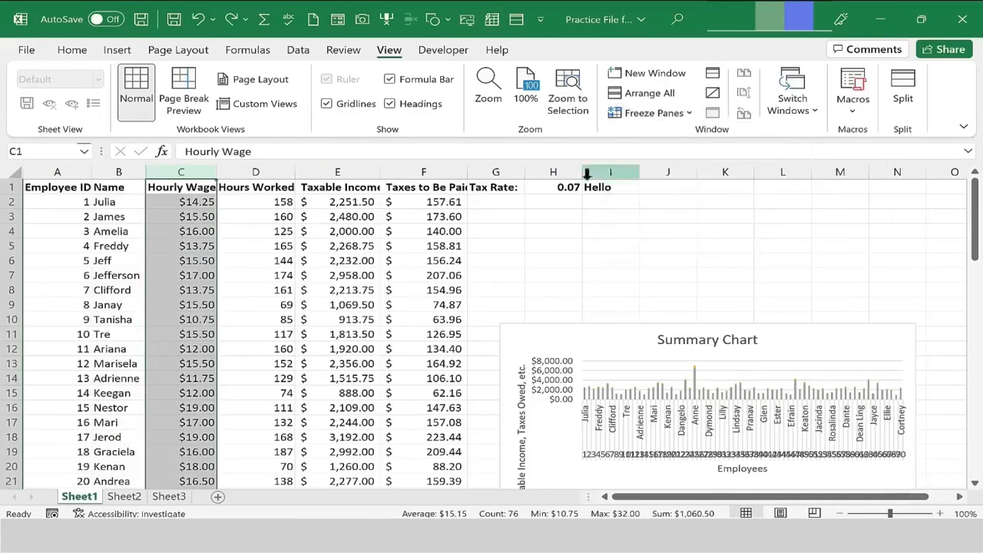
{"action": "left_click_drag", "start_coordinate": [725, 497], "coordinate": [972, 468]}
{"action": "left_click", "coordinate": [603, 215]}
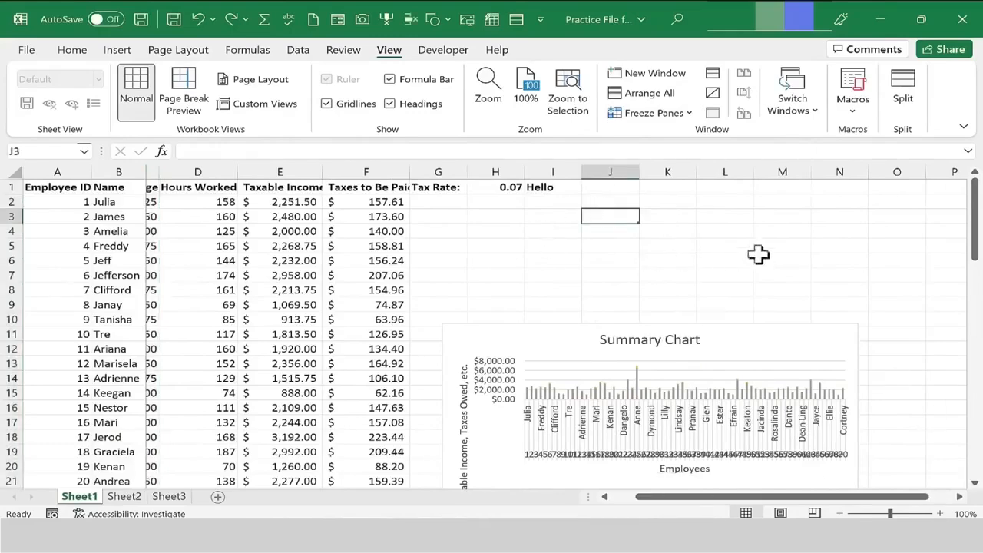
Select cell P6 and move right across the sheet past the frozen columns.
{"action": "left_click", "coordinate": [894, 262]}
{"action": "key", "text": "Right"}
{"action": "key", "text": "Right"}
{"action": "key", "text": "Right"}
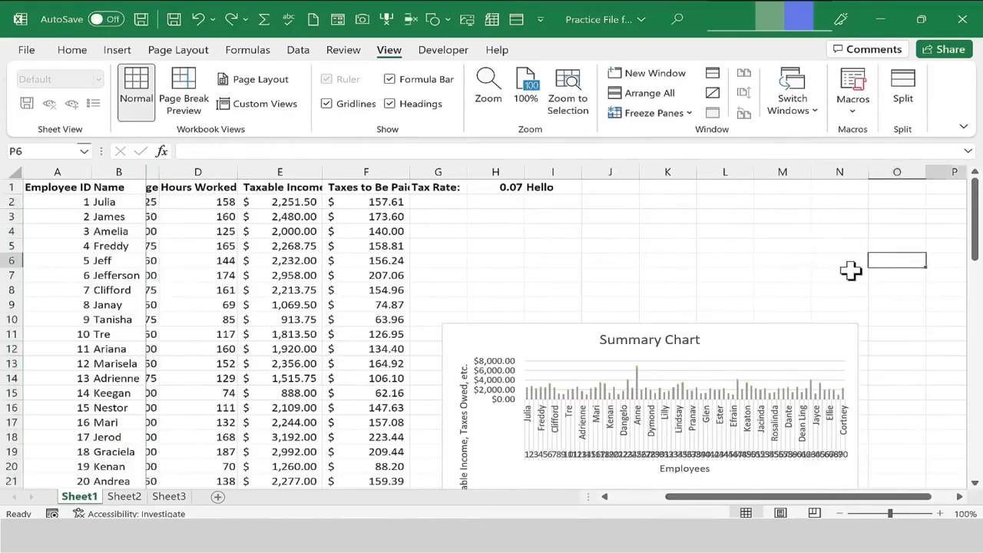
{"action": "key", "text": "Right"}
{"action": "key", "text": "Right"}
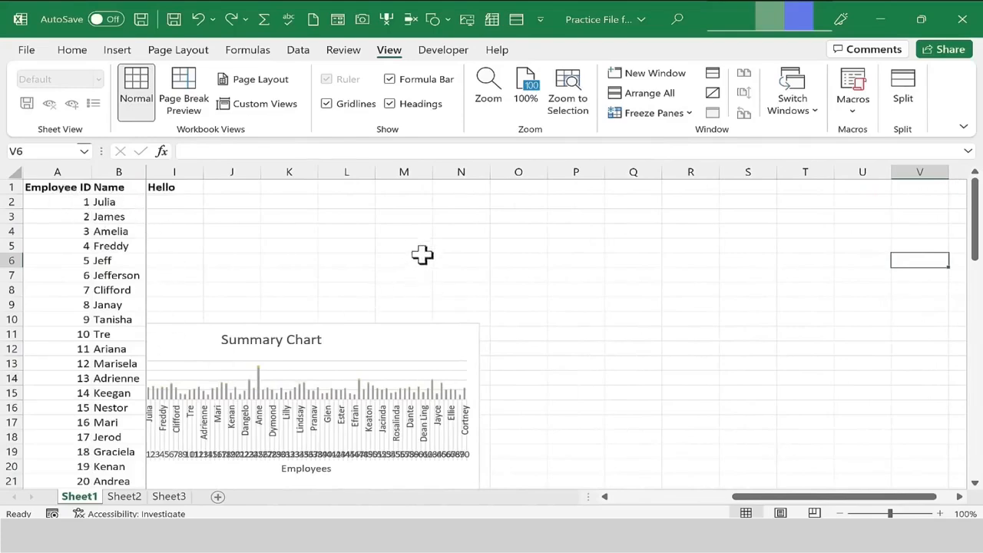
Undo the last action and unfreeze the panes.
{"action": "key", "text": "ctrl+z"}
{"action": "left_click", "coordinate": [648, 113]}
{"action": "left_click", "coordinate": [693, 158]}
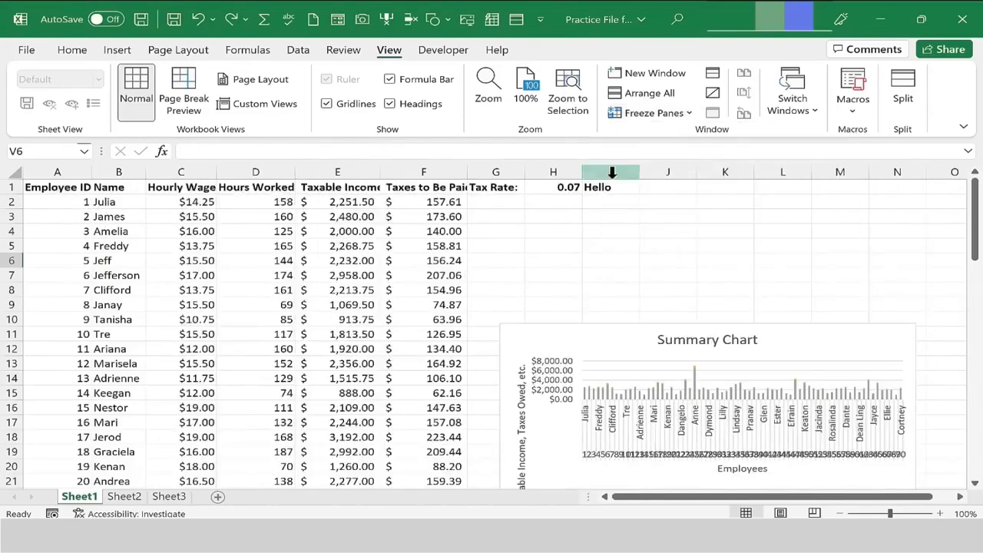
Select cell C2 and freeze panes to lock row 1 and columns A and B together.
{"action": "left_click", "coordinate": [177, 202]}
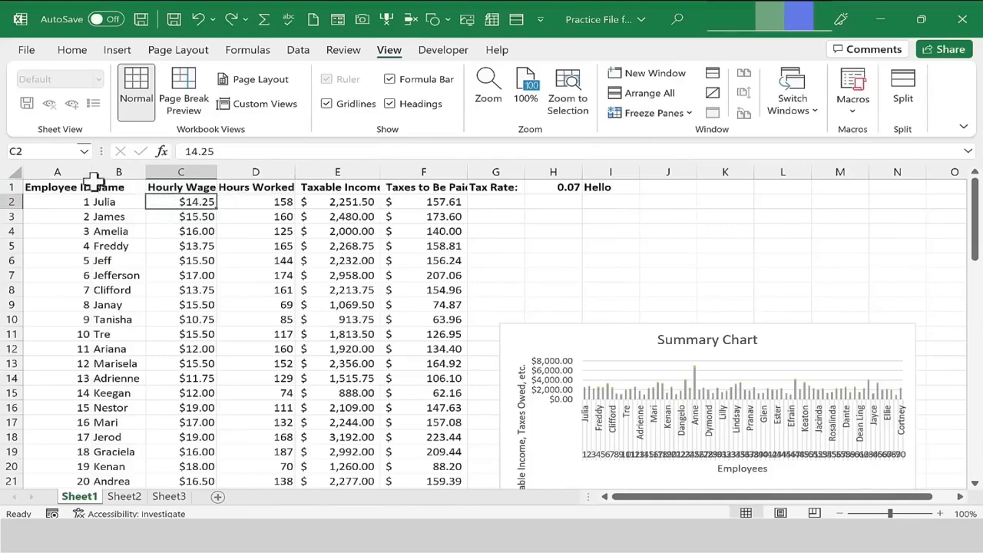
{"action": "left_click", "coordinate": [196, 229]}
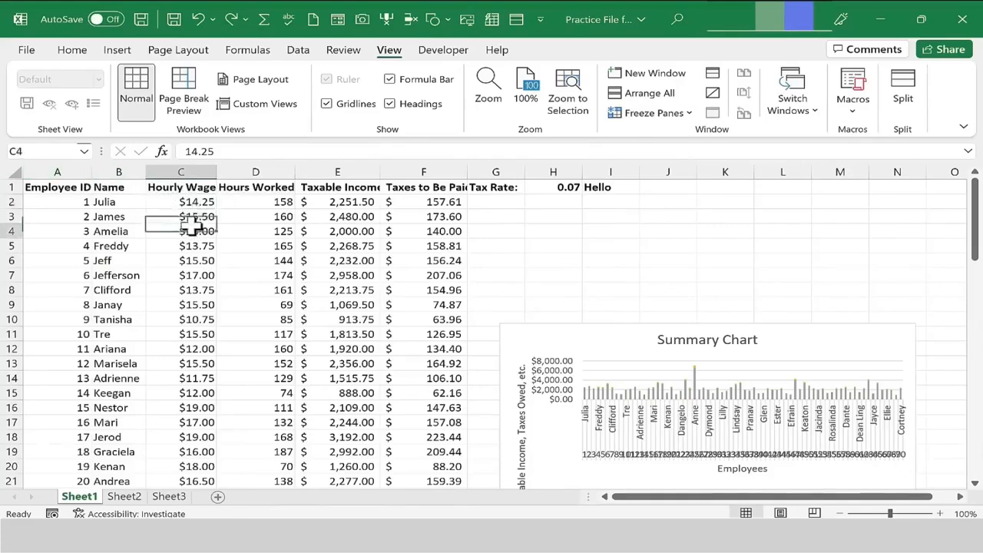
{"action": "left_click", "coordinate": [175, 203]}
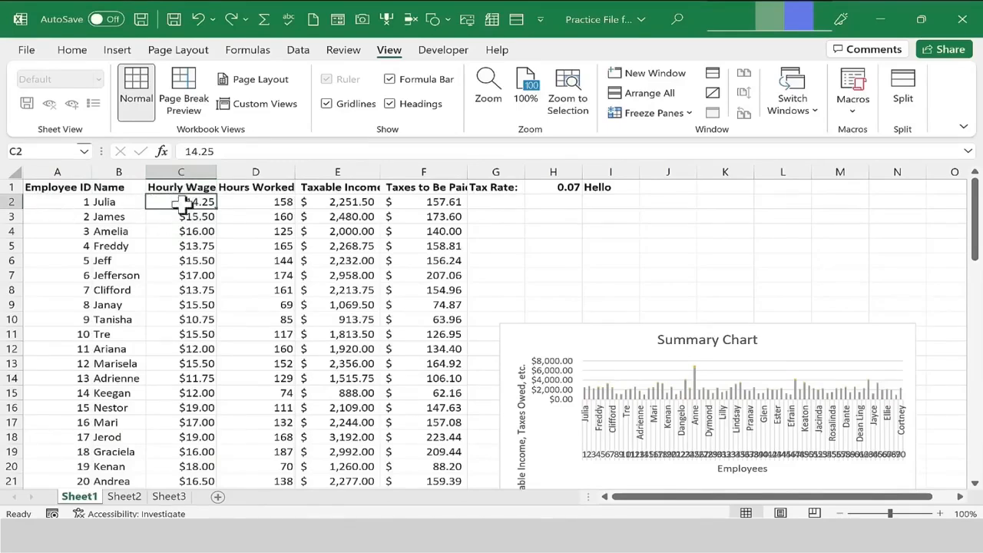
{"action": "left_click", "coordinate": [652, 113]}
{"action": "left_click", "coordinate": [682, 145]}
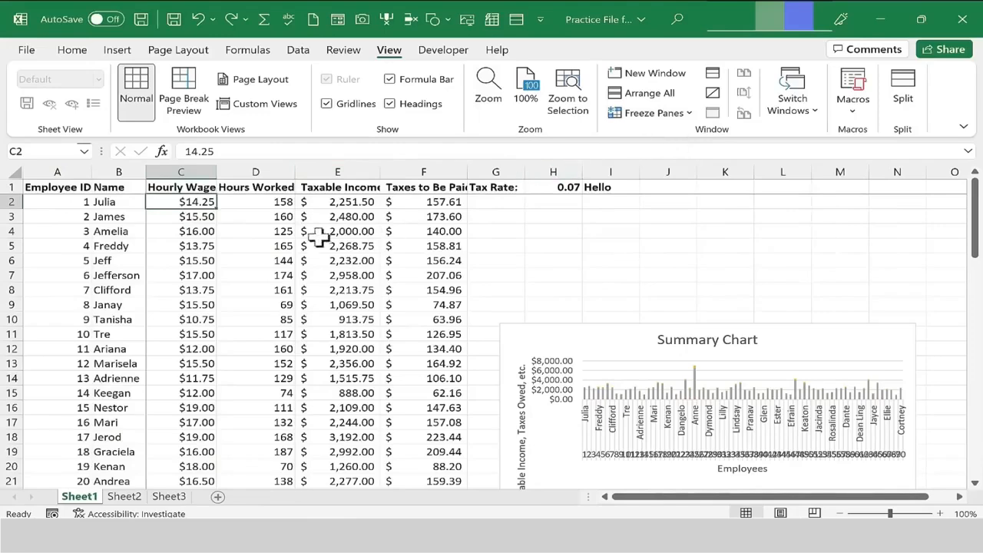
Scroll down and right through the data past the frozen row and columns.
{"action": "scroll", "coordinate": [280, 244], "scroll_direction": "down", "scroll_amount": 4}
{"action": "scroll", "coordinate": [280, 244], "scroll_direction": "down", "scroll_amount": 7}
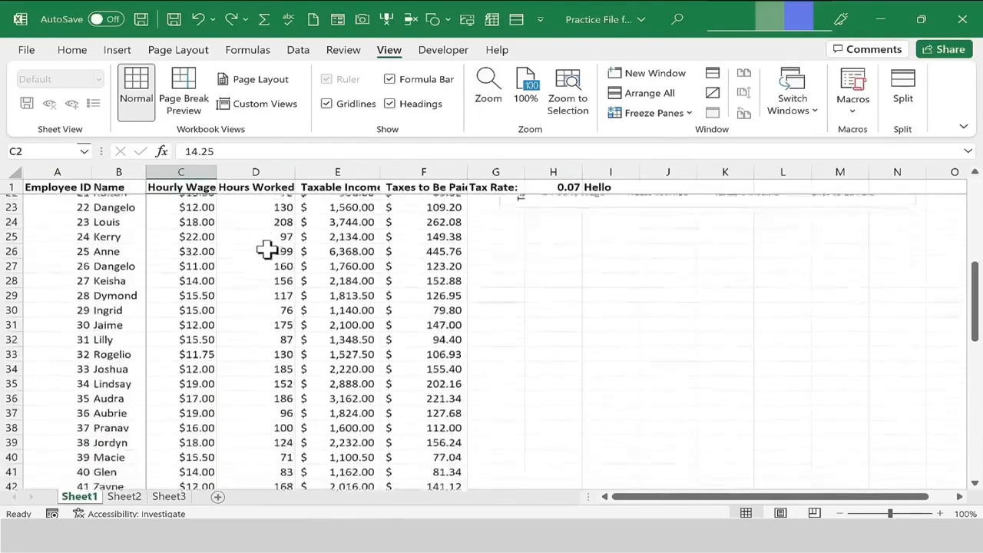
{"action": "scroll", "coordinate": [768, 470], "scroll_direction": "right", "scroll_amount": 1}
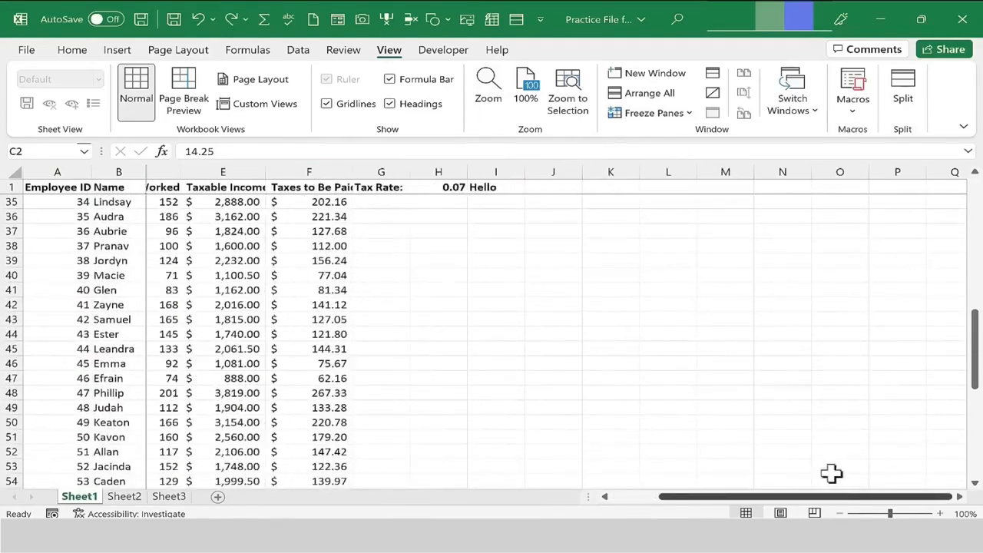
{"action": "left_click", "coordinate": [836, 334]}
{"action": "key", "text": "Right"}
{"action": "key", "text": "Right"}
{"action": "key", "text": "Right"}
{"action": "key", "text": "Right"}
{"action": "key", "text": "Right"}
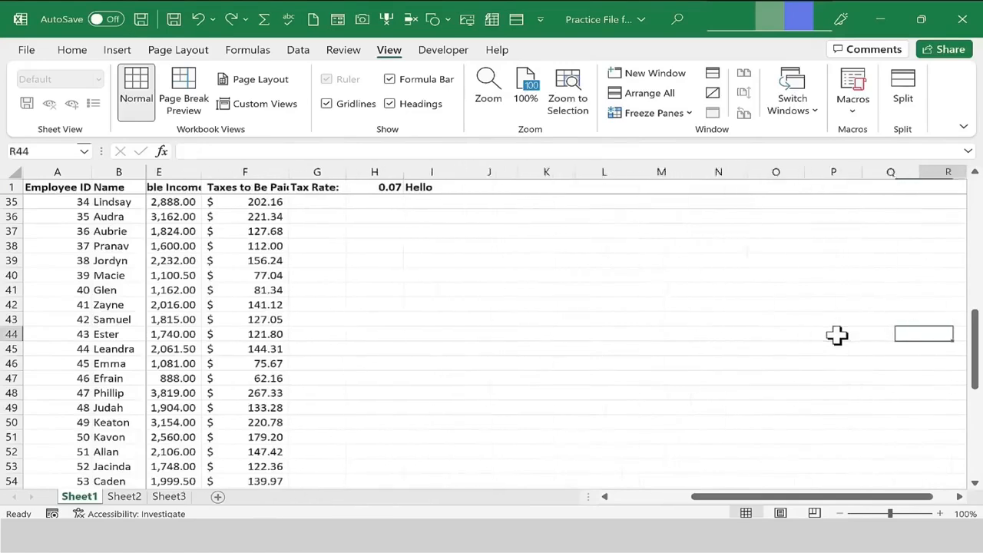
{"action": "left_click_drag", "start_coordinate": [772, 496], "coordinate": [674, 496]}
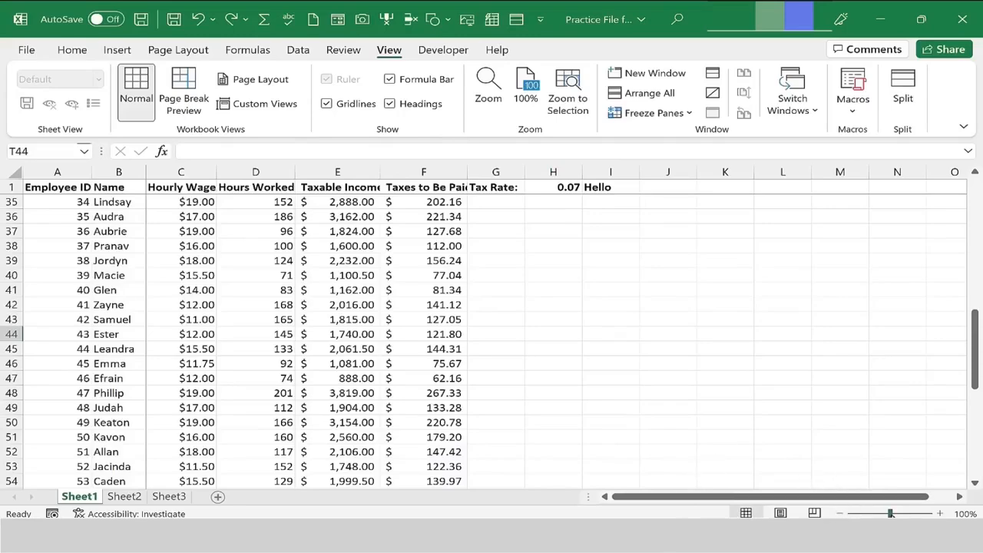
{"action": "mouse_move", "coordinate": [889, 512]}
{"action": "left_mouse_down"}
{"action": "mouse_move", "coordinate": [905, 513]}
{"action": "mouse_move", "coordinate": [889, 513]}
{"action": "left_mouse_up"}
Browse Sheet2 and Sheet3, then return to Sheet1.
{"action": "left_click", "coordinate": [123, 498]}
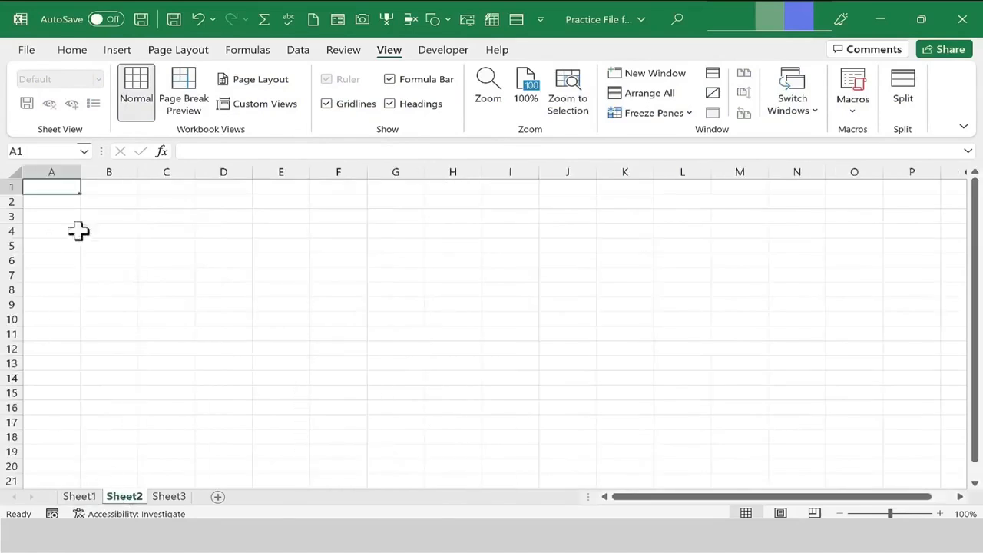
{"action": "left_click", "coordinate": [169, 496]}
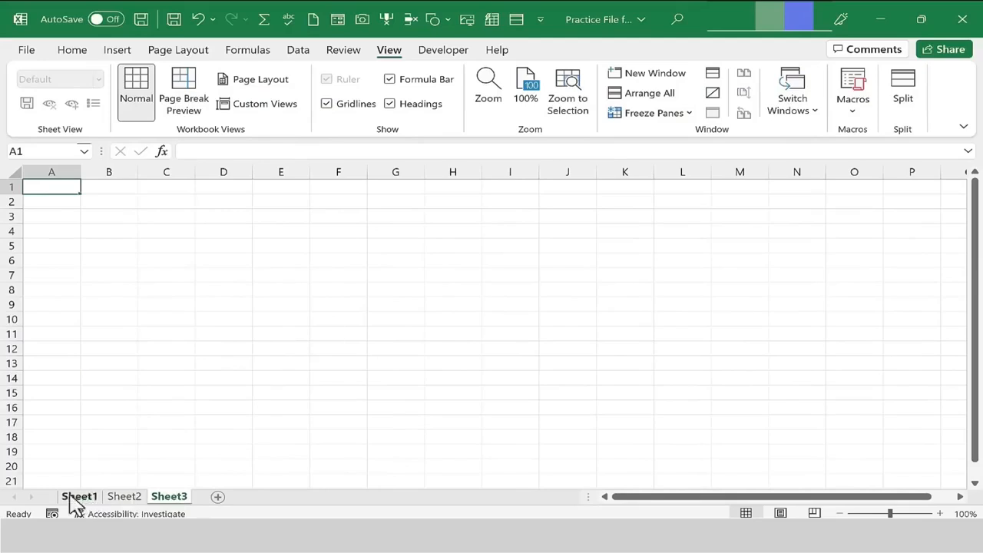
{"action": "left_click", "coordinate": [80, 497]}
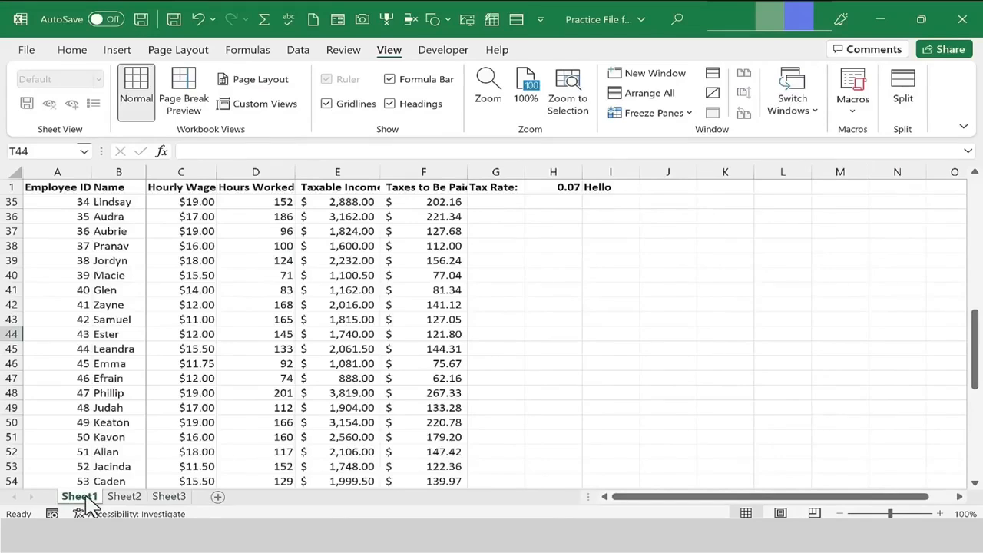
Insert three new blank worksheets into the workbook.
{"action": "left_click", "coordinate": [219, 498]}
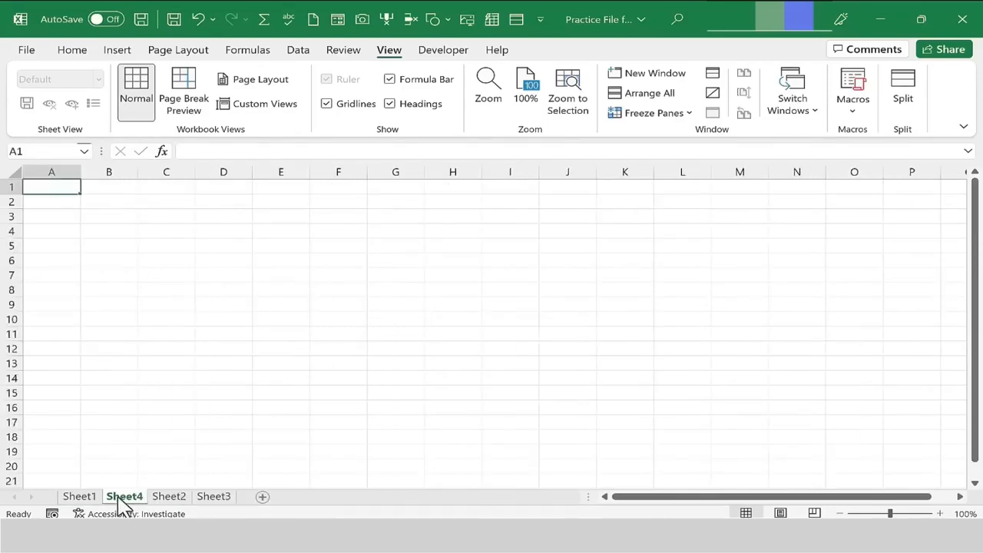
{"action": "left_click", "coordinate": [306, 497]}
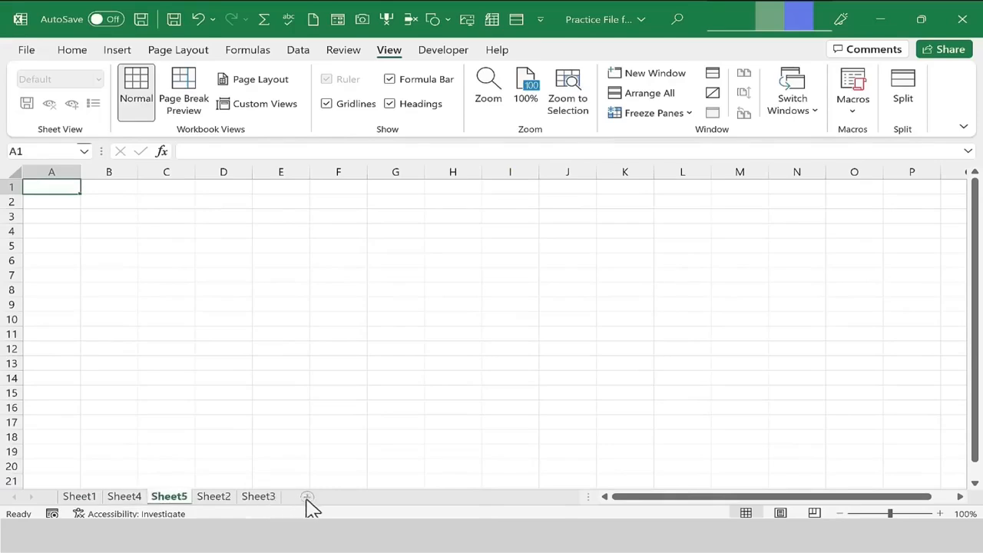
{"action": "left_click", "coordinate": [306, 497]}
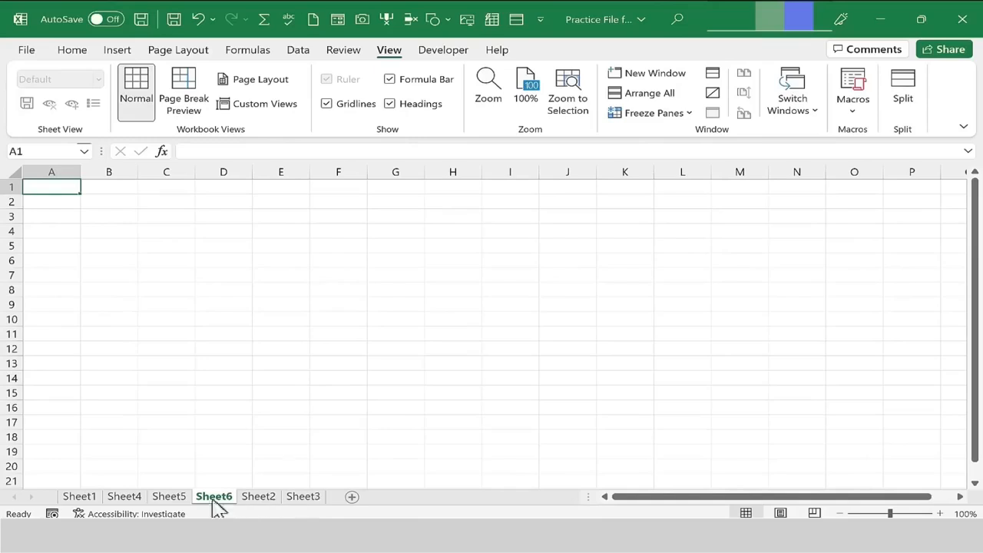
Reorder the worksheet tabs so Sheet2 and Sheet3 come directly after Sheet1.
{"action": "left_click", "coordinate": [79, 497]}
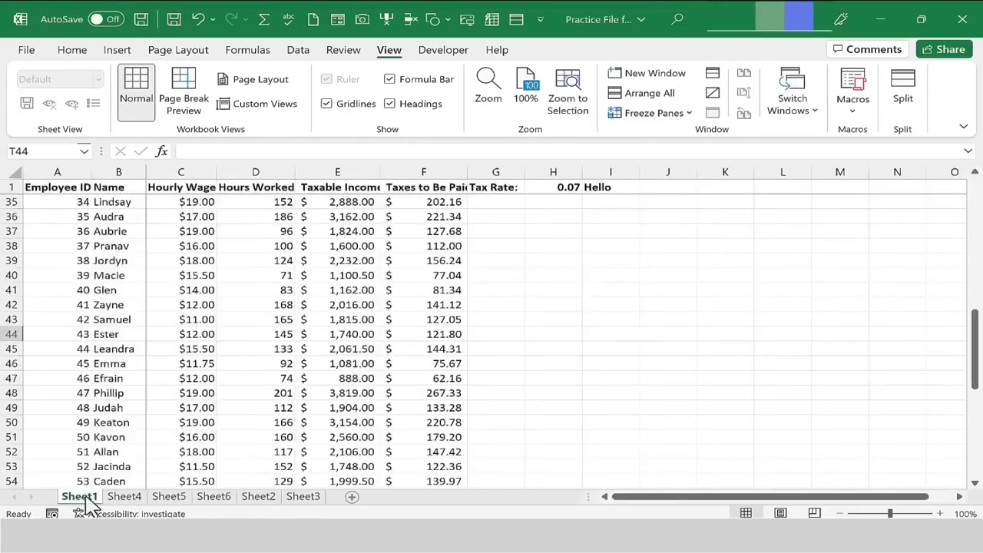
{"action": "left_click", "coordinate": [259, 496]}
{"action": "left_click", "coordinate": [306, 497]}
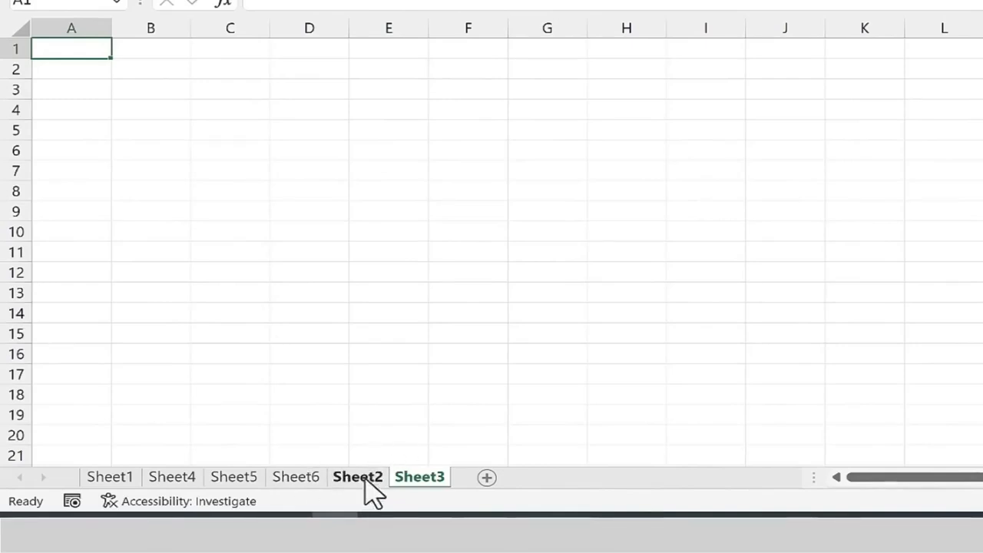
{"action": "left_click_drag", "start_coordinate": [366, 483], "coordinate": [149, 481]}
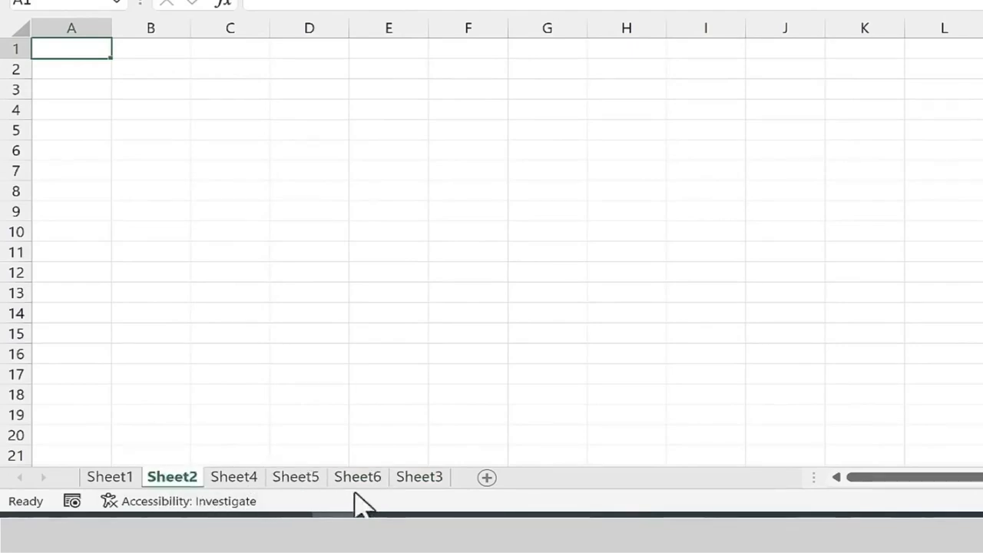
{"action": "mouse_move", "coordinate": [416, 482]}
{"action": "left_mouse_down"}
{"action": "mouse_move", "coordinate": [215, 483]}
{"action": "mouse_move", "coordinate": [251, 482]}
{"action": "left_mouse_up"}
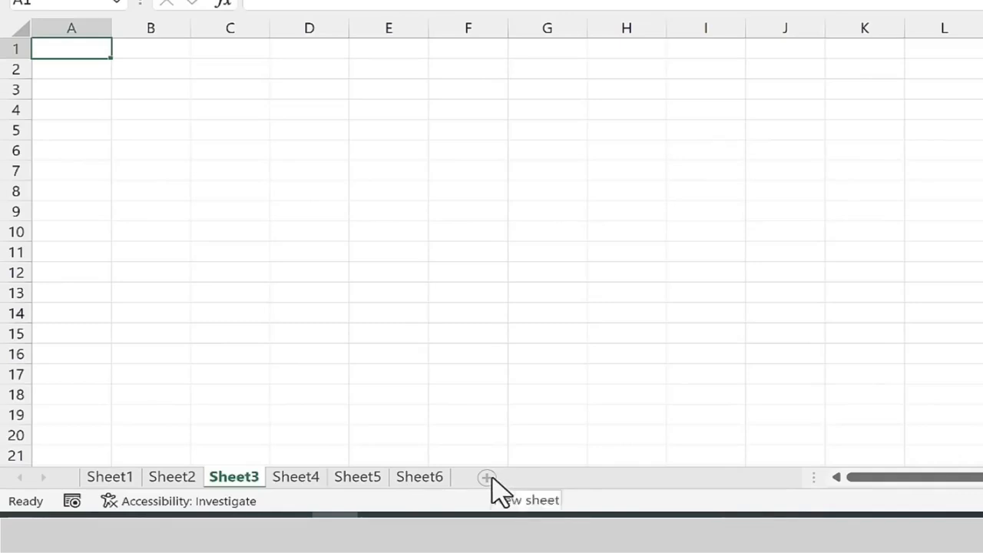
Rename Sheet1 as 2022 Employee List.
{"action": "left_click", "coordinate": [120, 478]}
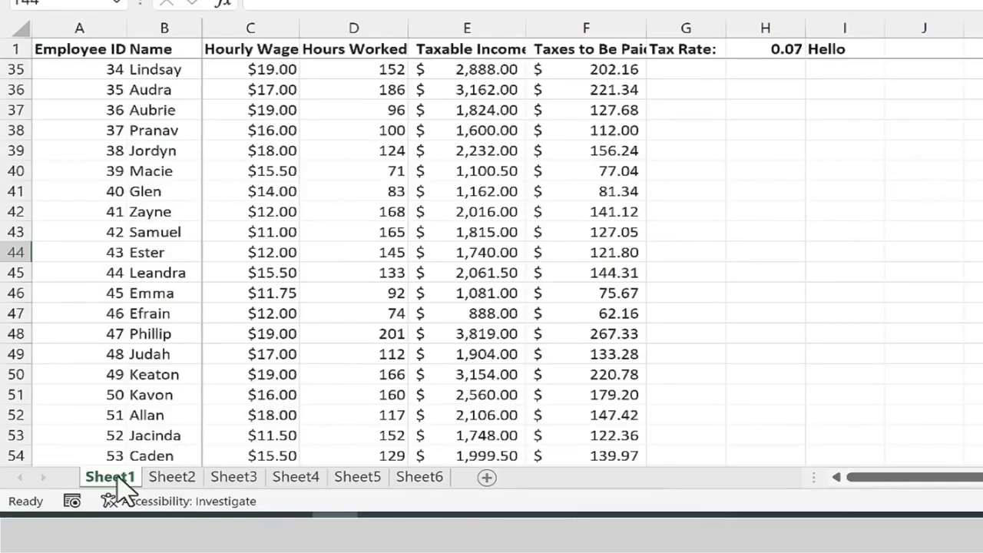
{"action": "left_click", "coordinate": [235, 478]}
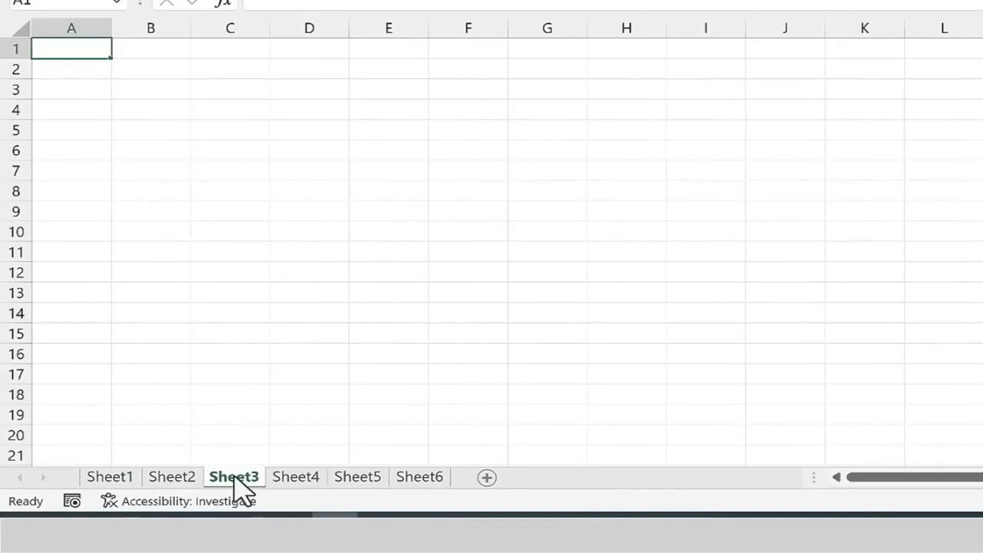
{"action": "left_click", "coordinate": [121, 477]}
{"action": "left_click", "coordinate": [164, 482], "text": "ctrl"}
{"action": "left_click", "coordinate": [131, 478]}
{"action": "left_click", "coordinate": [186, 482], "text": "ctrl"}
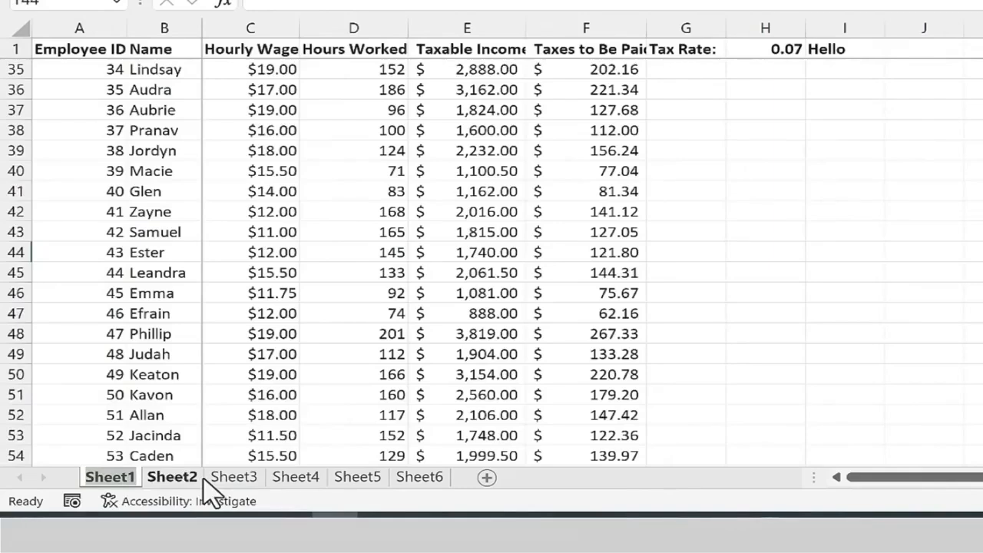
{"action": "type", "text": "2"}
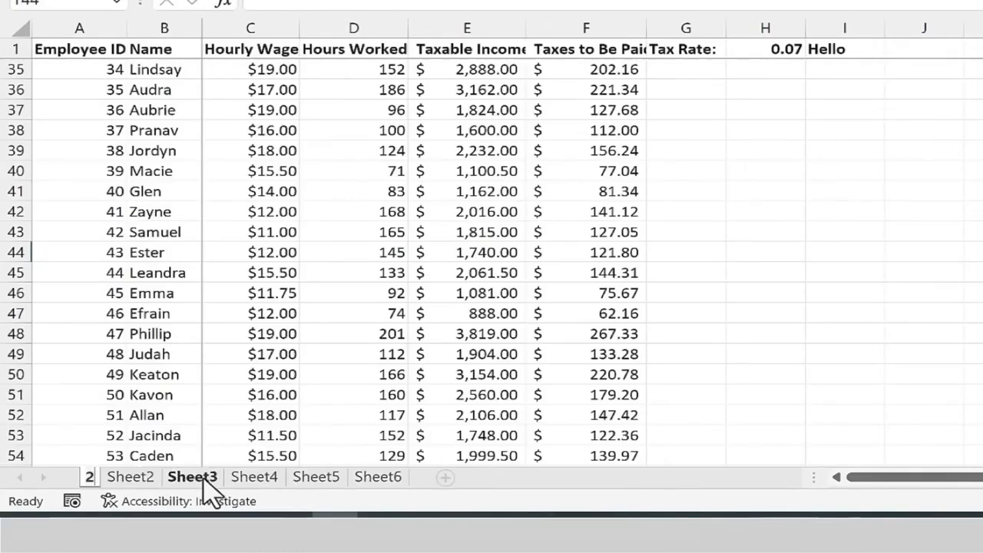
{"action": "type", "text": "022 E"}
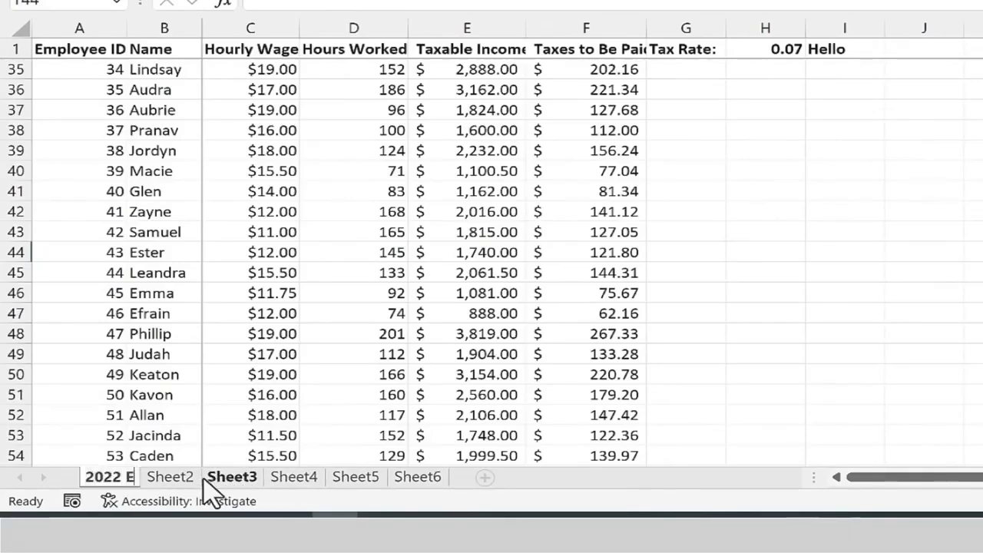
{"action": "type", "text": "mployee List"}
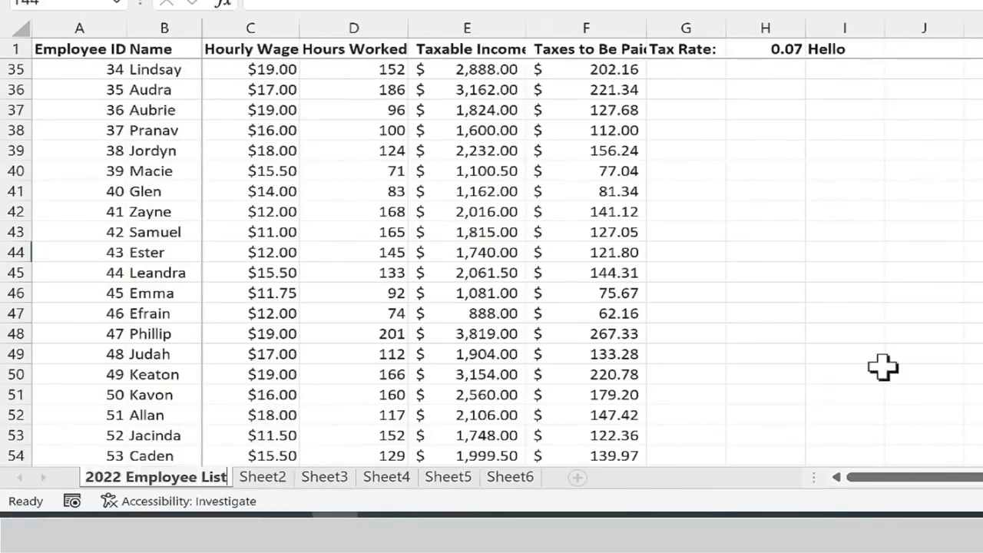
{"action": "key", "text": "Return"}
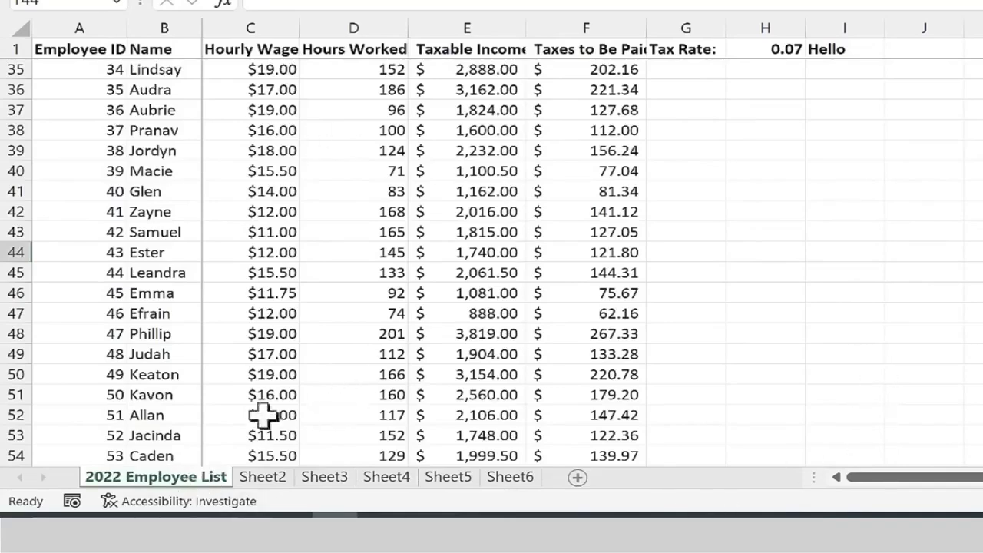
Rename Sheet2 as 2023 Employee List and open that sheet.
{"action": "left_click", "coordinate": [264, 478]}
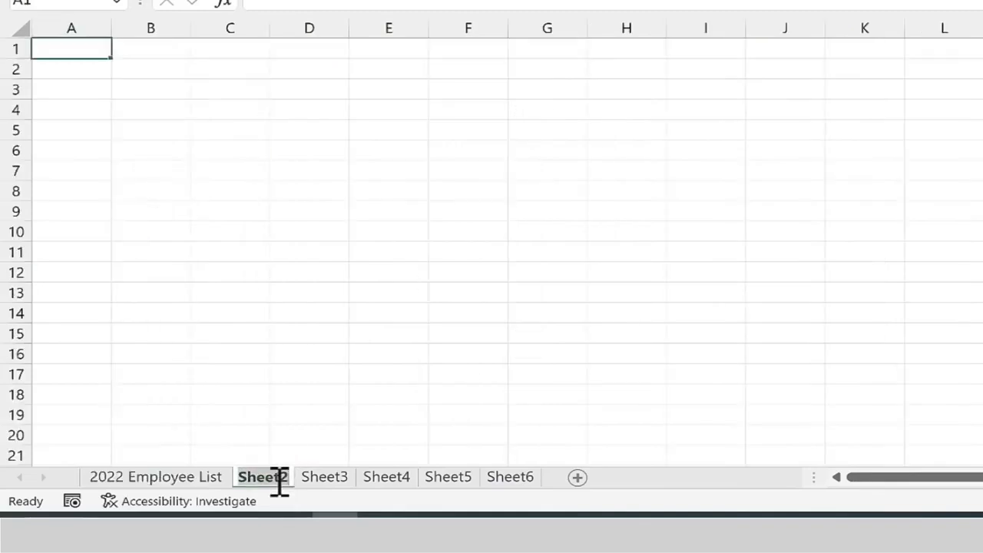
{"action": "type", "text": "2023 Employee Lis"}
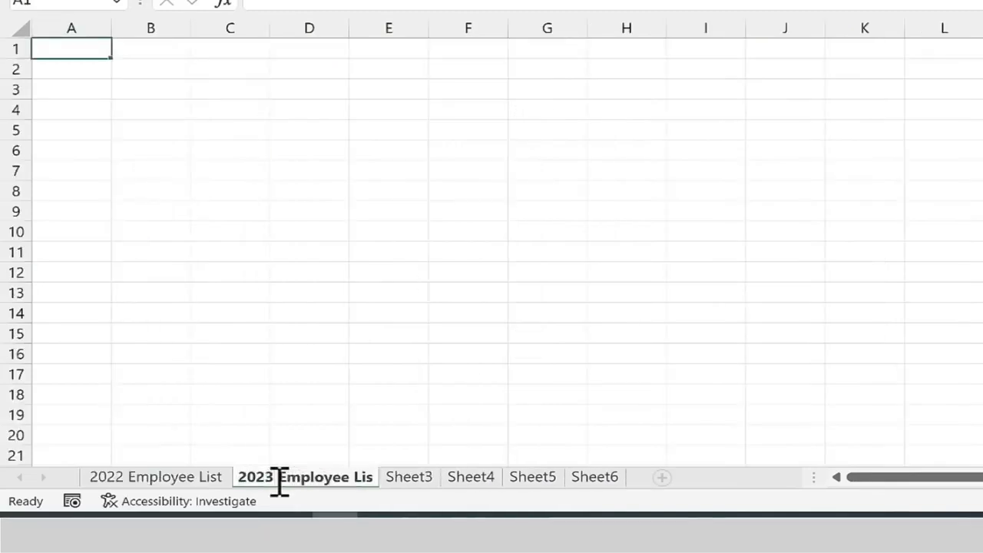
{"action": "type", "text": "t"}
{"action": "key", "text": "Return"}
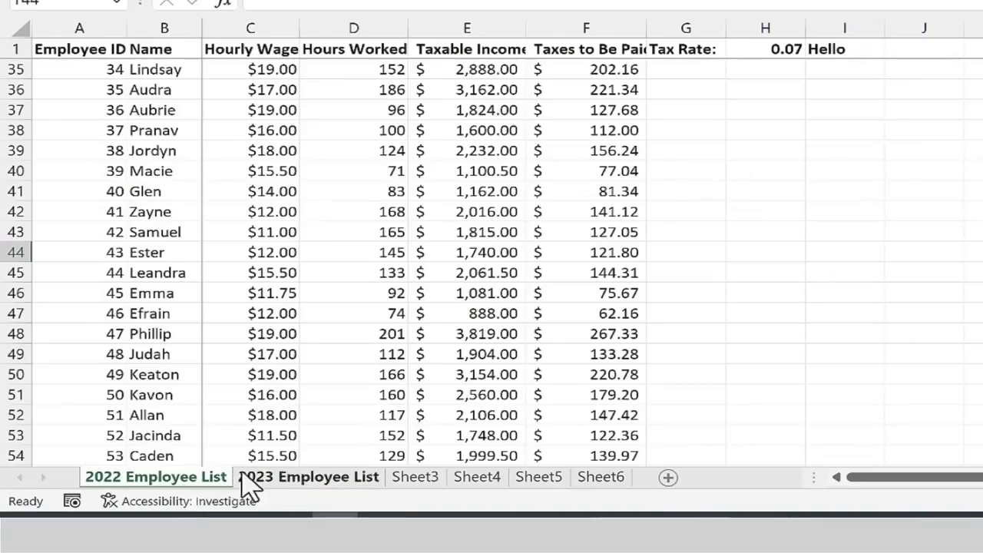
{"action": "left_click", "coordinate": [281, 485]}
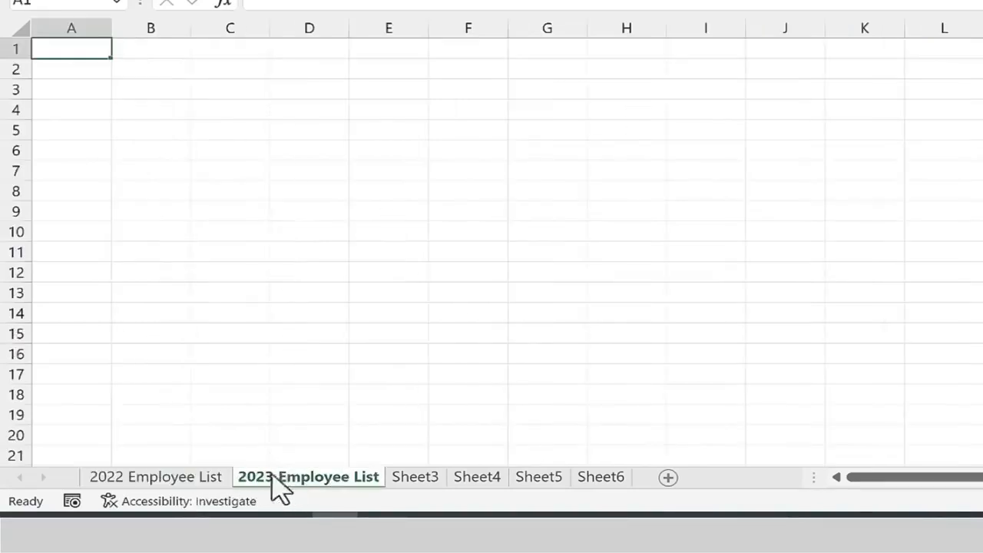
Set the 2022 Employee List sheet tab colour to Light Green.
{"action": "left_click", "coordinate": [175, 484]}
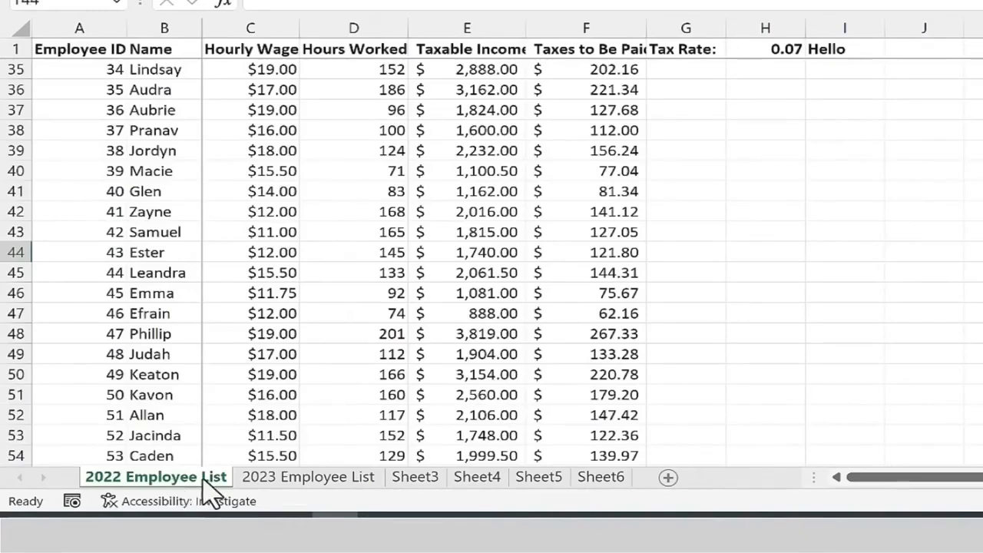
{"action": "left_click", "coordinate": [417, 477]}
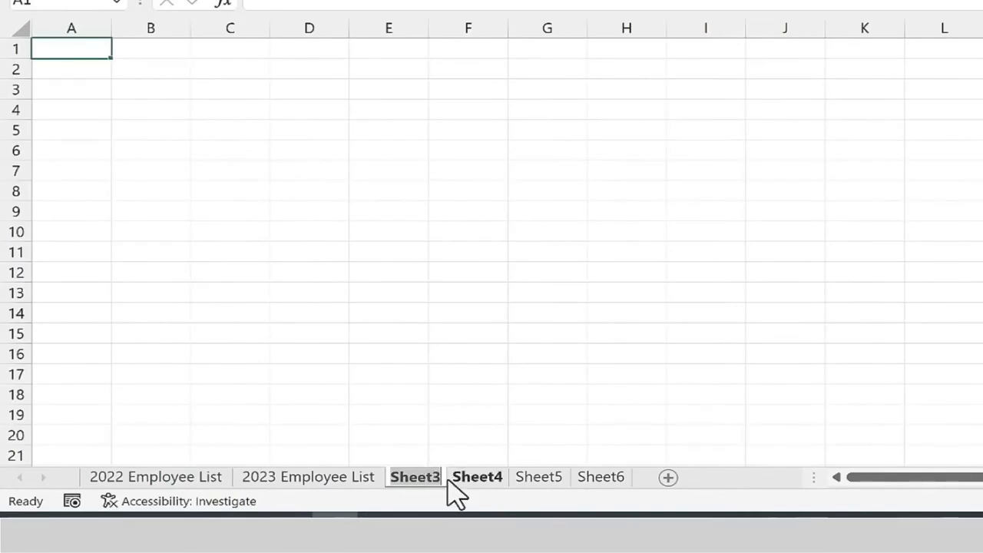
{"action": "left_click", "coordinate": [225, 478]}
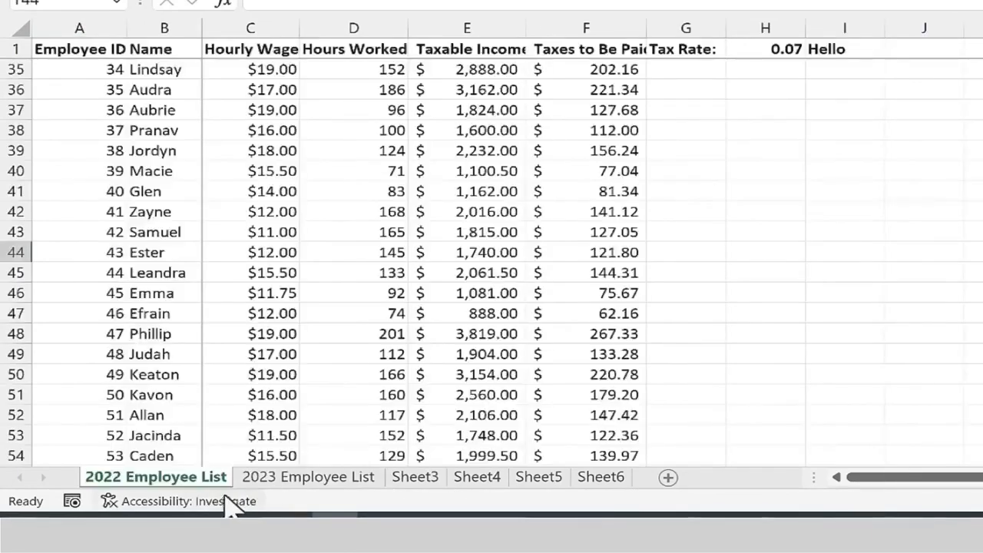
{"action": "right_click", "coordinate": [180, 496]}
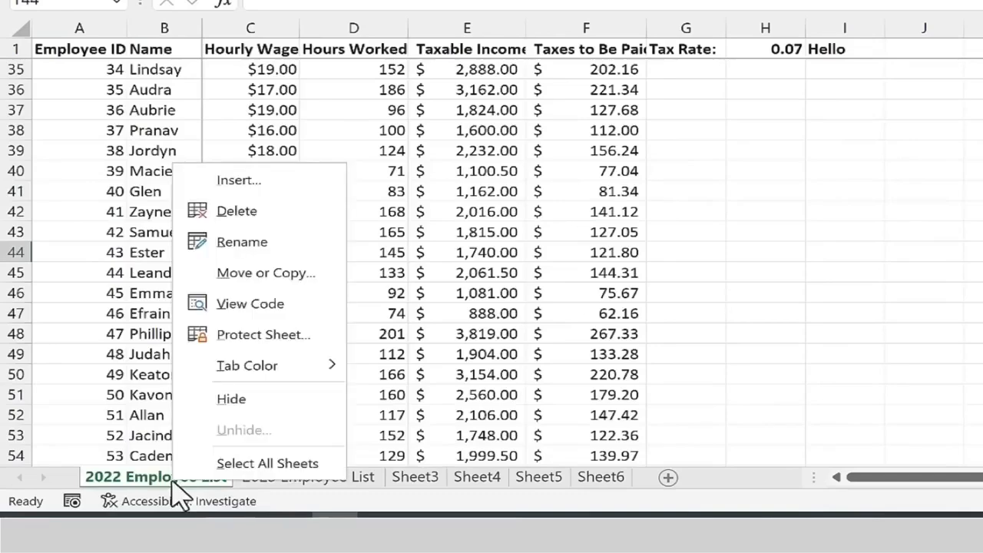
{"action": "mouse_move", "coordinate": [321, 362]}
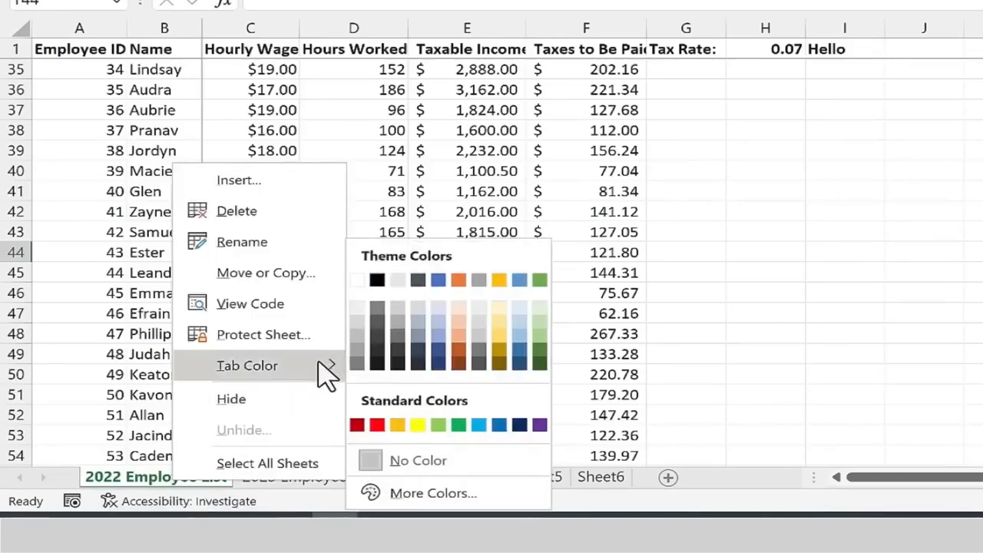
{"action": "left_click", "coordinate": [438, 425]}
Set the 2023 Employee List sheet tab colour to Yellow.
{"action": "right_click", "coordinate": [343, 494]}
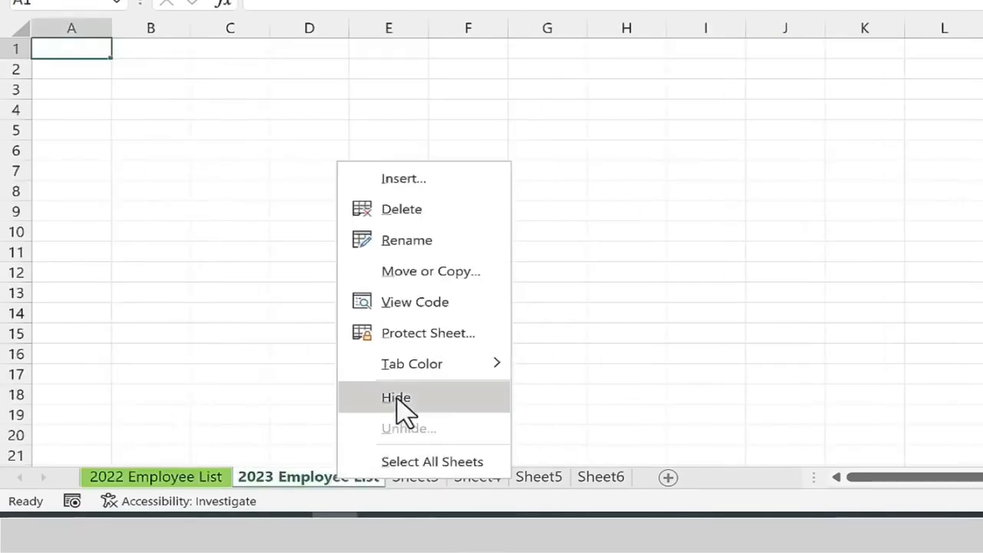
{"action": "mouse_move", "coordinate": [460, 363]}
{"action": "left_click", "coordinate": [581, 424]}
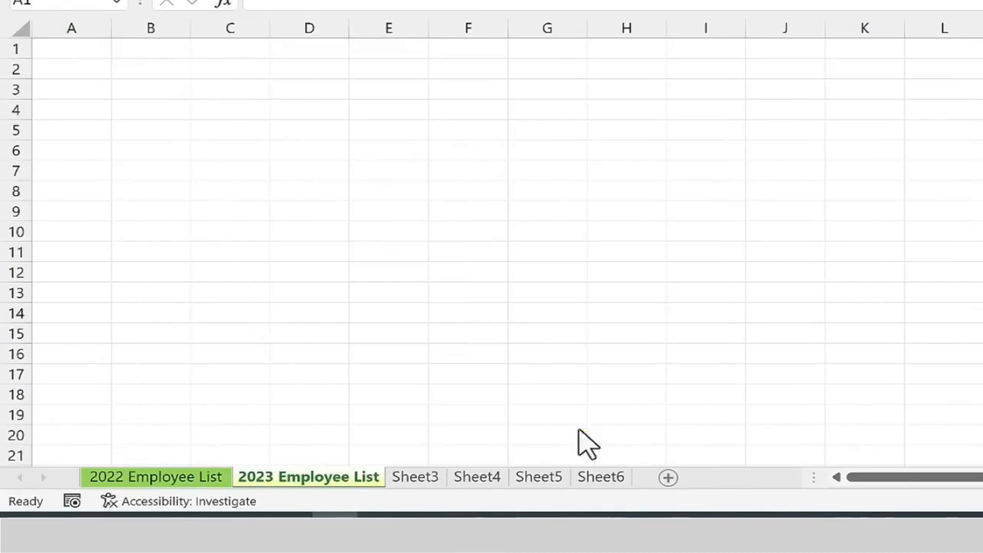
Set the Sheet3 tab colour to Red.
{"action": "right_click", "coordinate": [421, 479]}
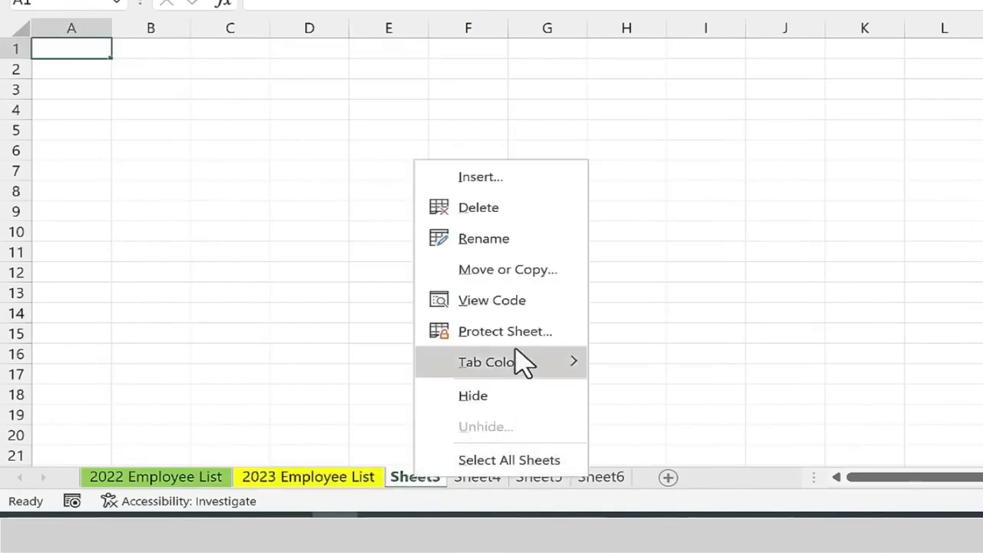
{"action": "mouse_move", "coordinate": [522, 362]}
{"action": "left_click", "coordinate": [619, 423]}
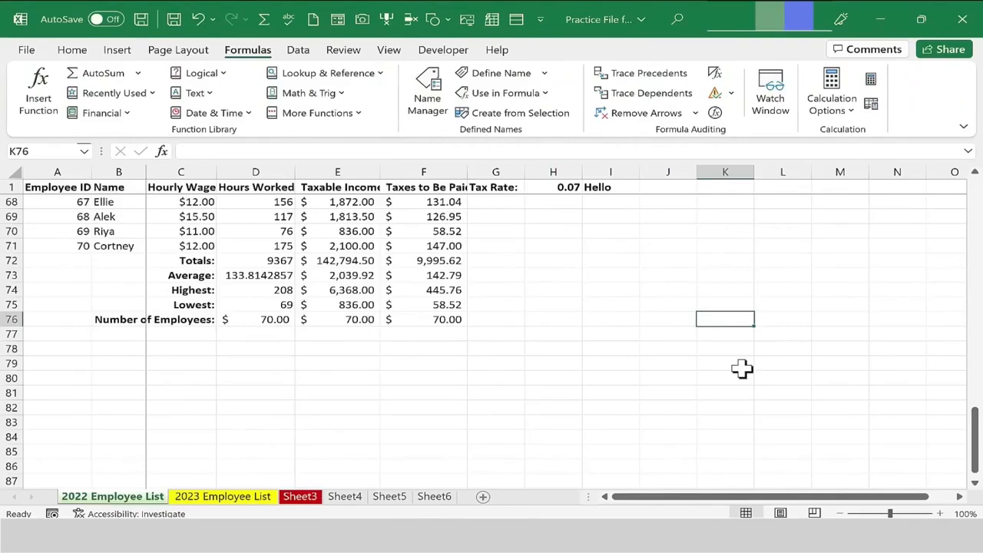
Define the name HourlyWage for cell C1 on the 2022 Employee List sheet.
{"action": "scroll", "coordinate": [588, 369], "scroll_direction": "up", "scroll_amount": 11}
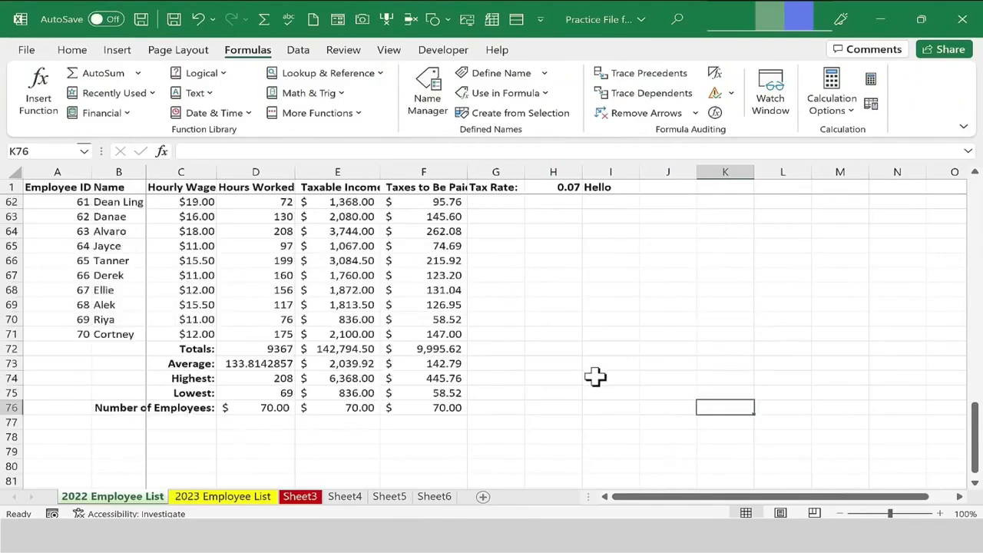
{"action": "scroll", "coordinate": [588, 386], "scroll_direction": "up", "scroll_amount": 11}
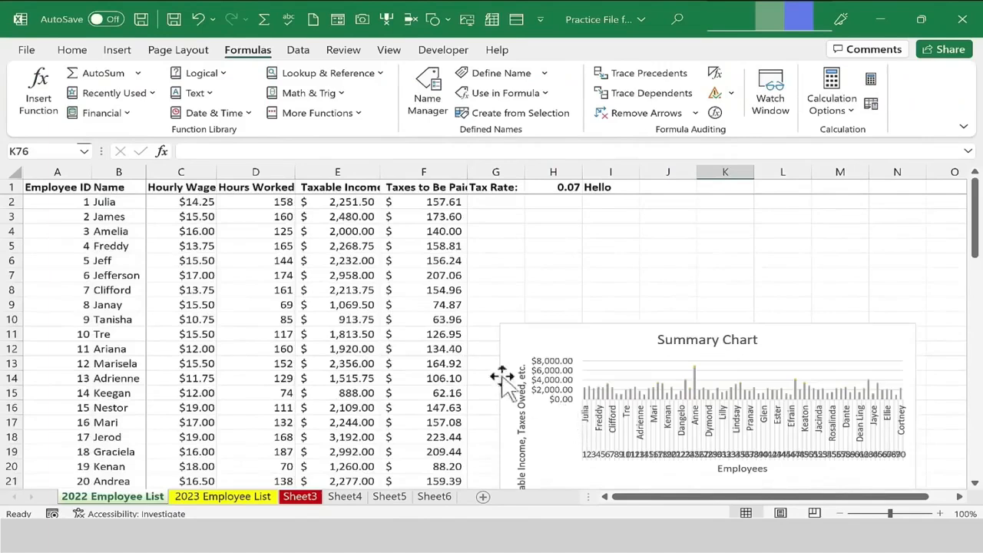
{"action": "left_click", "coordinate": [352, 261]}
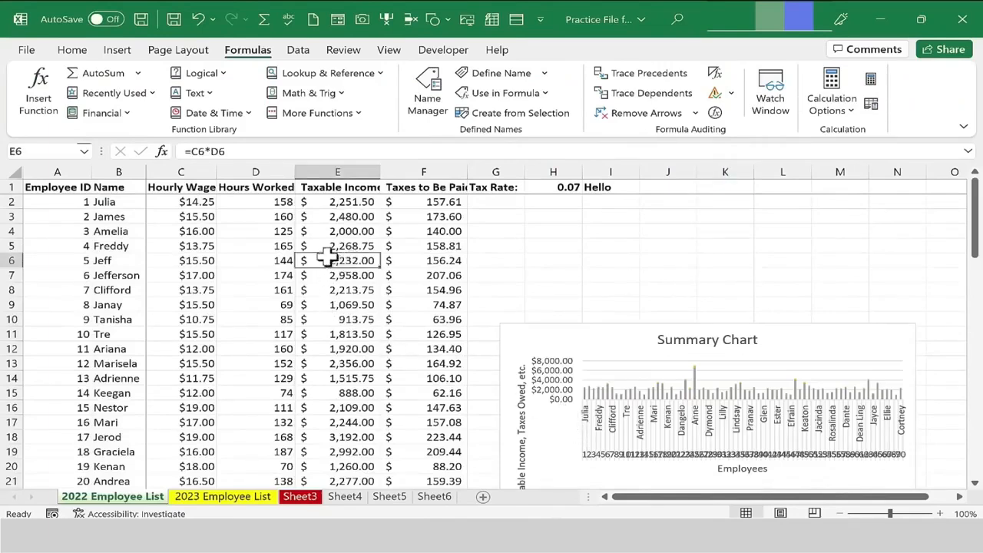
{"action": "left_click", "coordinate": [198, 247]}
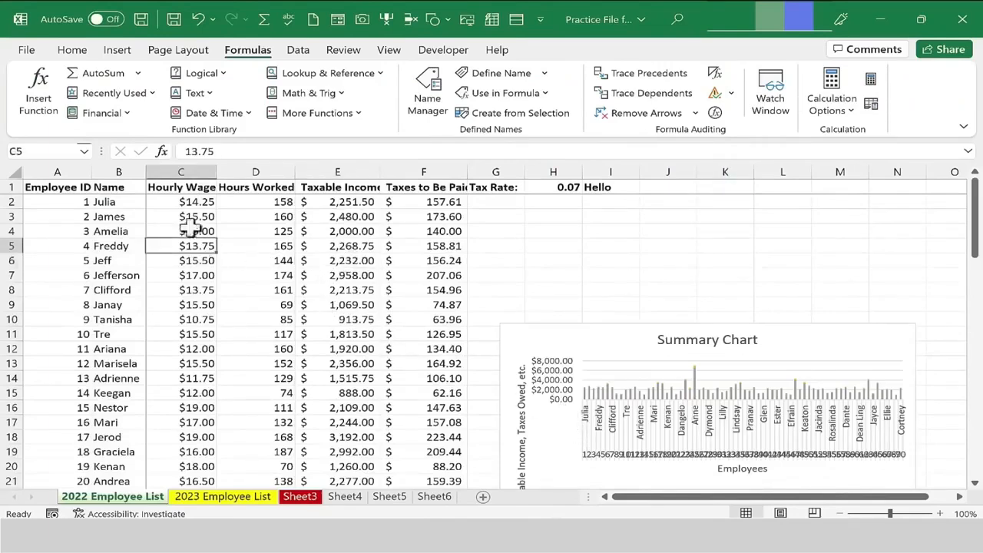
{"action": "left_click", "coordinate": [170, 187]}
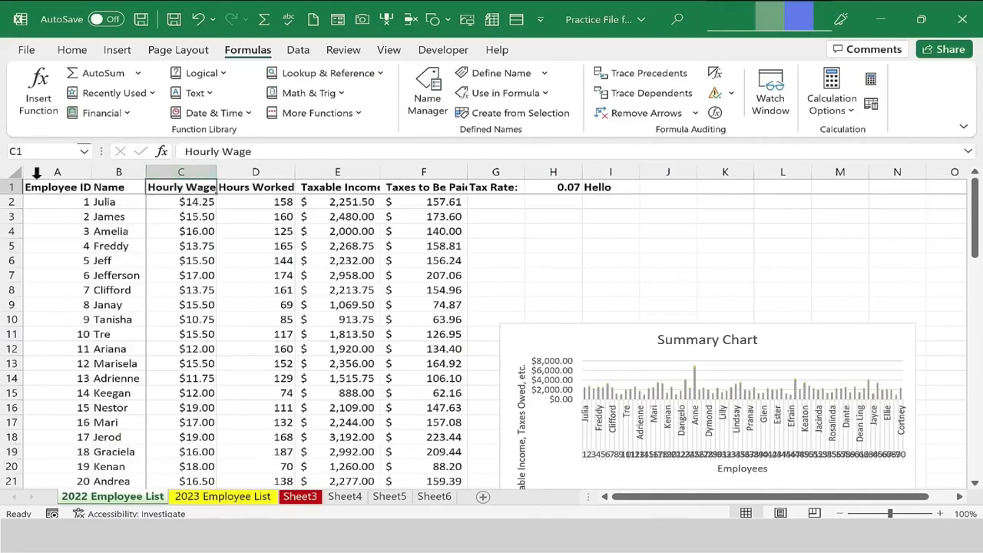
{"action": "left_click", "coordinate": [203, 217]}
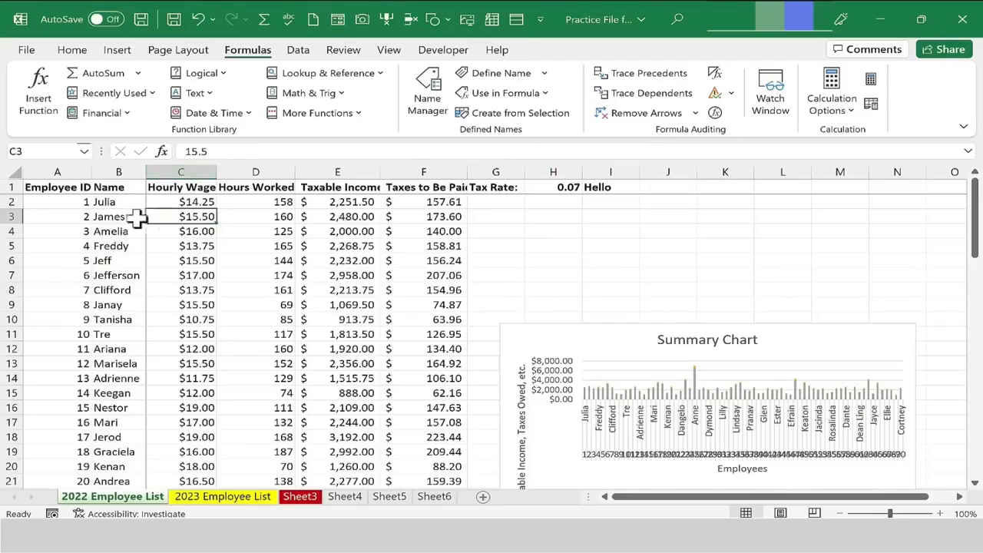
{"action": "left_click", "coordinate": [197, 190]}
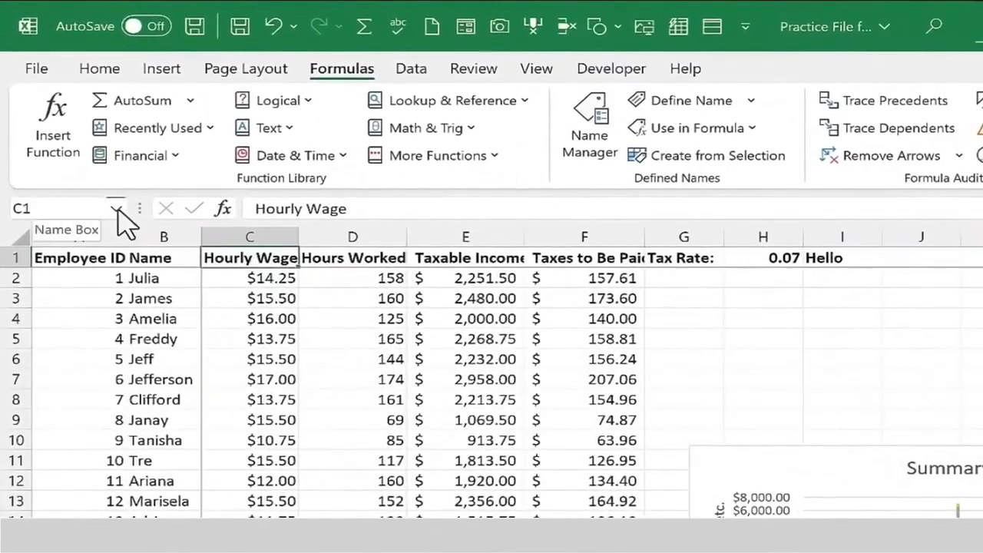
{"action": "left_click", "coordinate": [60, 209]}
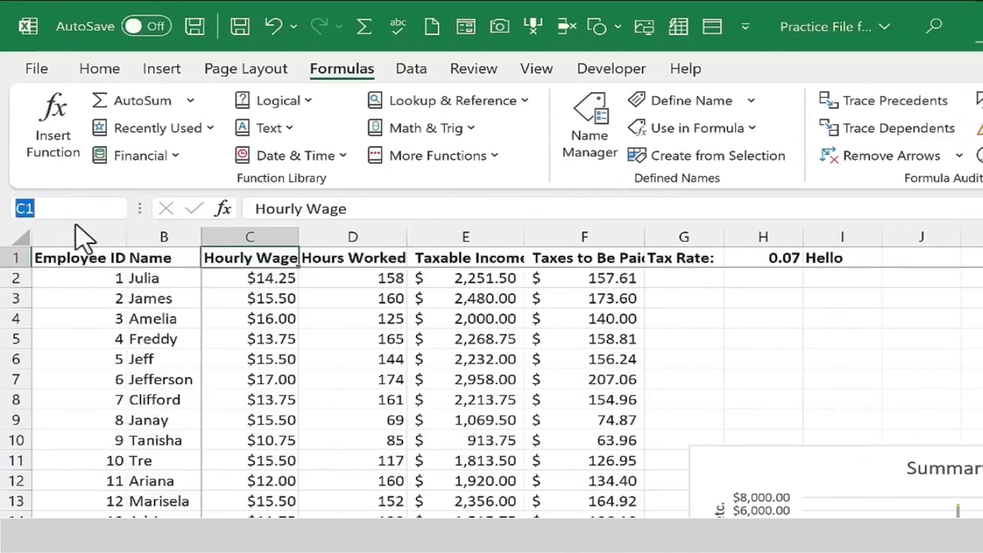
{"action": "type", "text": "Hou"}
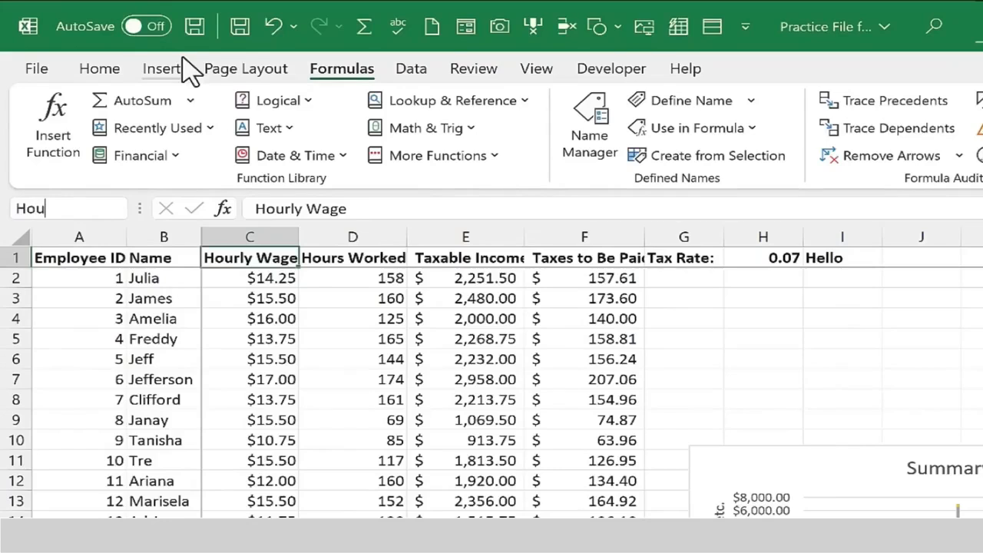
{"action": "type", "text": "rlyWag"}
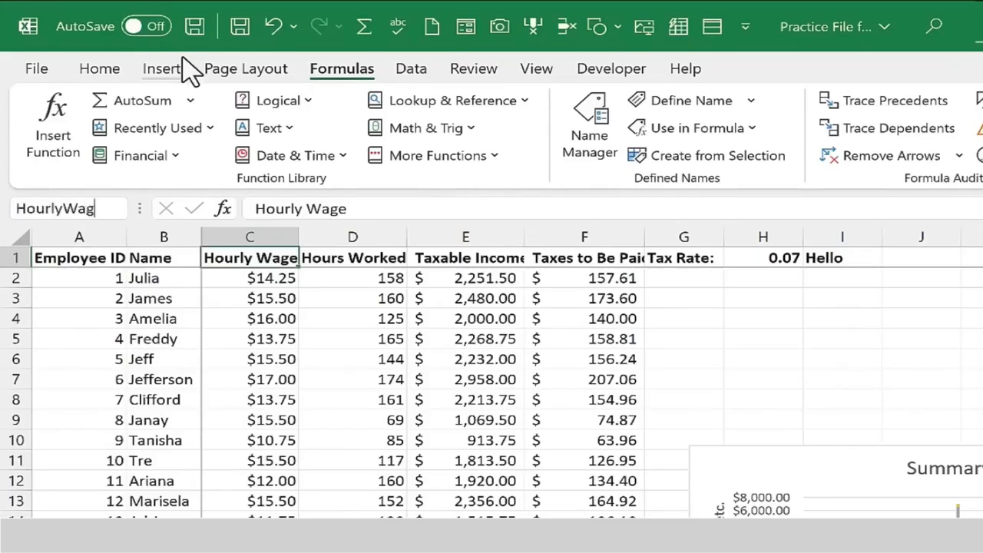
{"action": "type", "text": "e"}
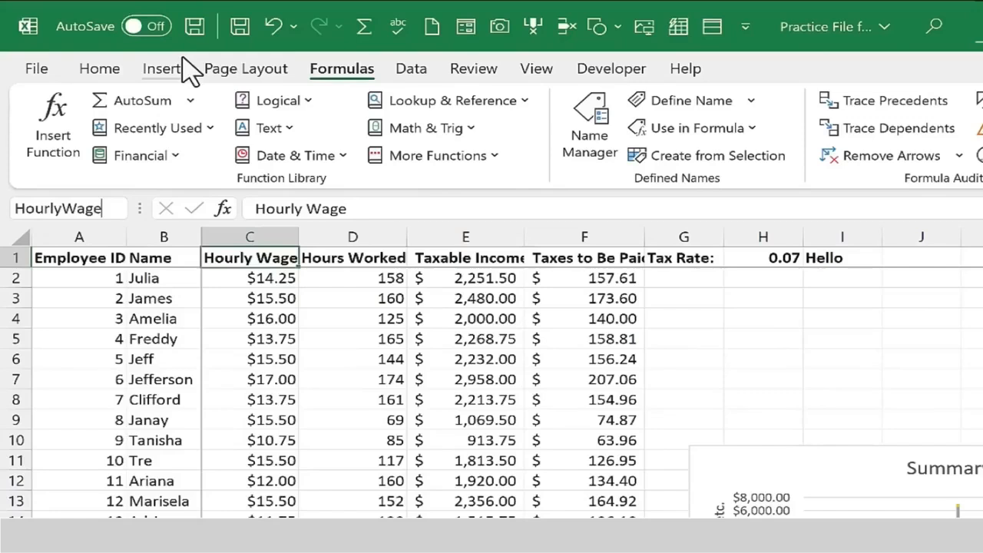
{"action": "key", "text": "Return"}
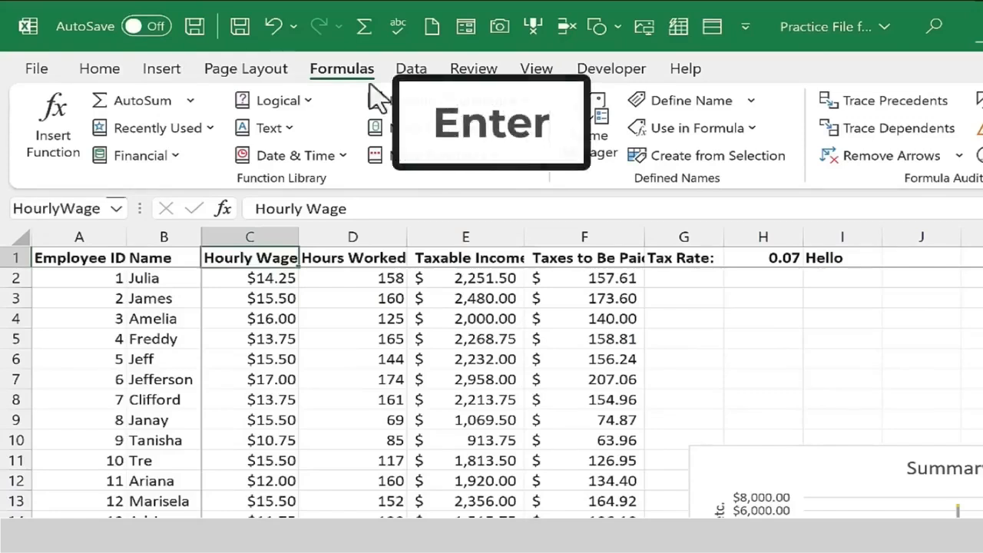
Enter the formula =HourlyWage in cell K1.
{"action": "left_click_drag", "start_coordinate": [250, 249], "coordinate": [270, 261]}
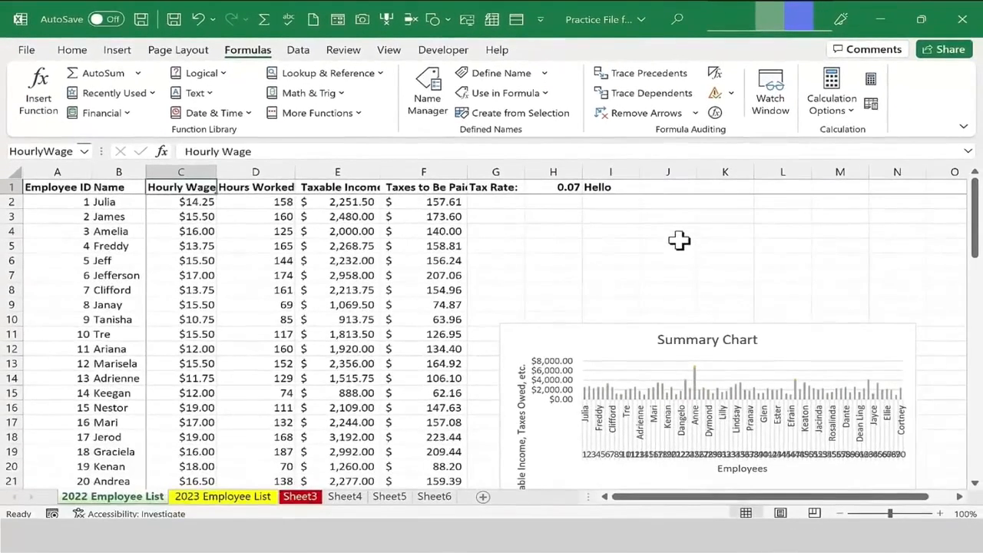
{"action": "left_click", "coordinate": [720, 189]}
{"action": "type", "text": "="}
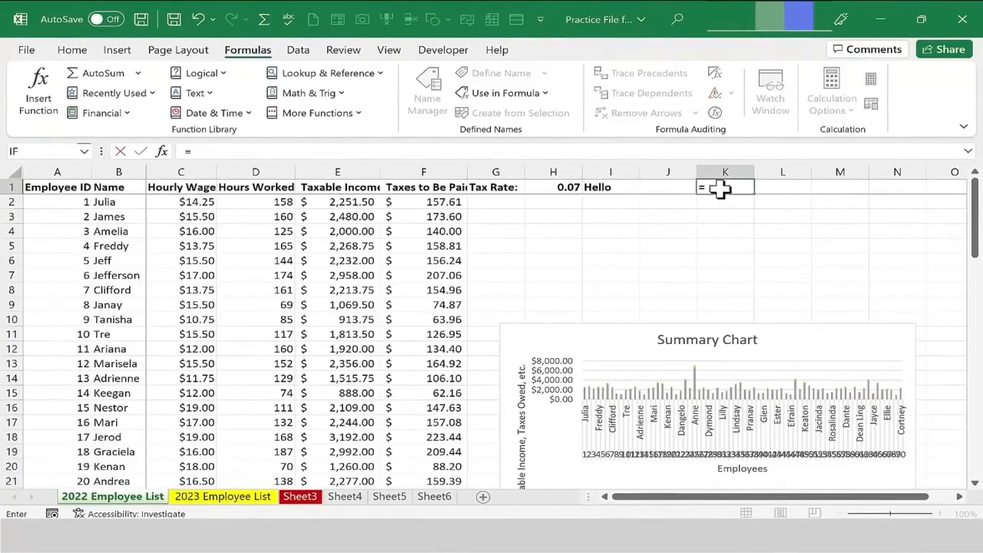
{"action": "type", "text": "hourly"}
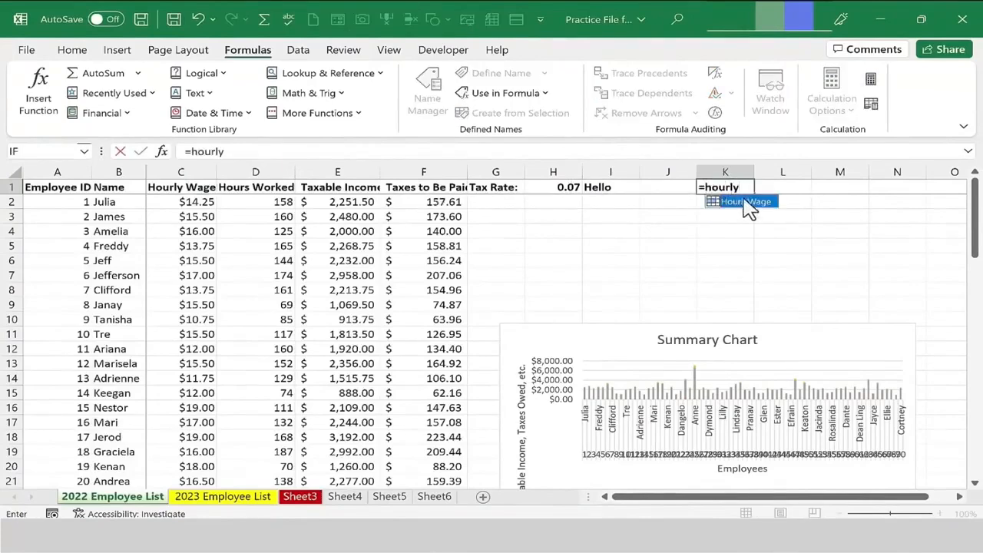
{"action": "double_click", "coordinate": [712, 203]}
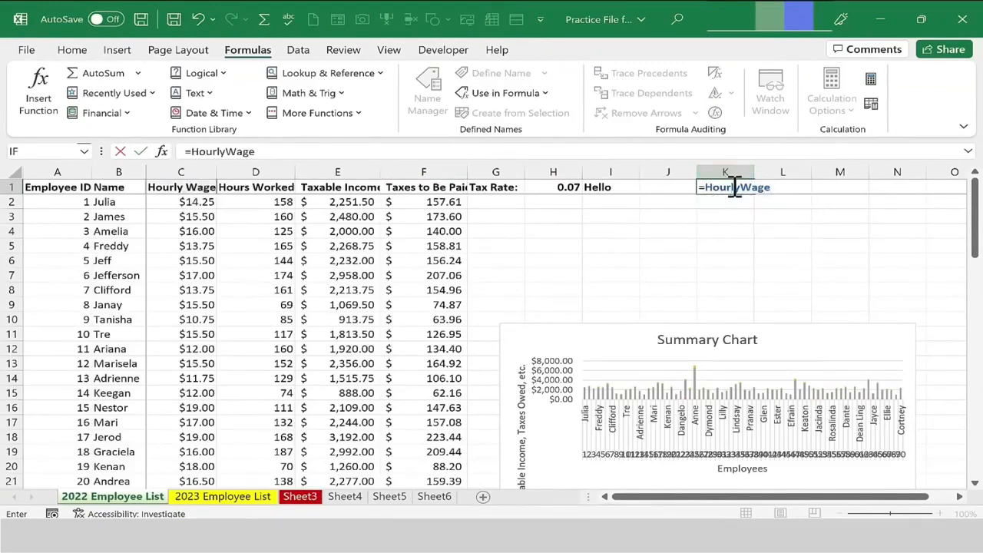
{"action": "key", "text": "Return"}
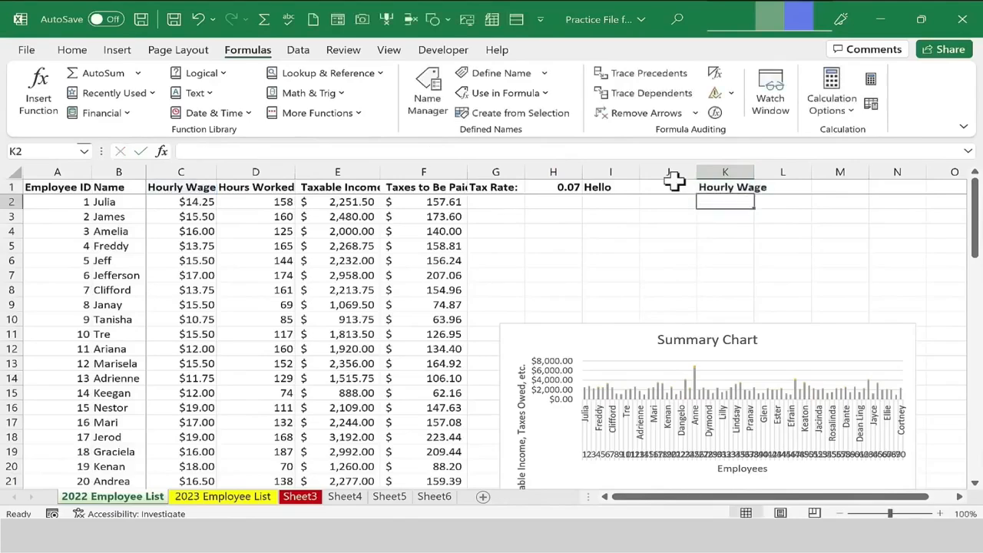
Clear the contents of cell K1.
{"action": "left_click", "coordinate": [724, 186]}
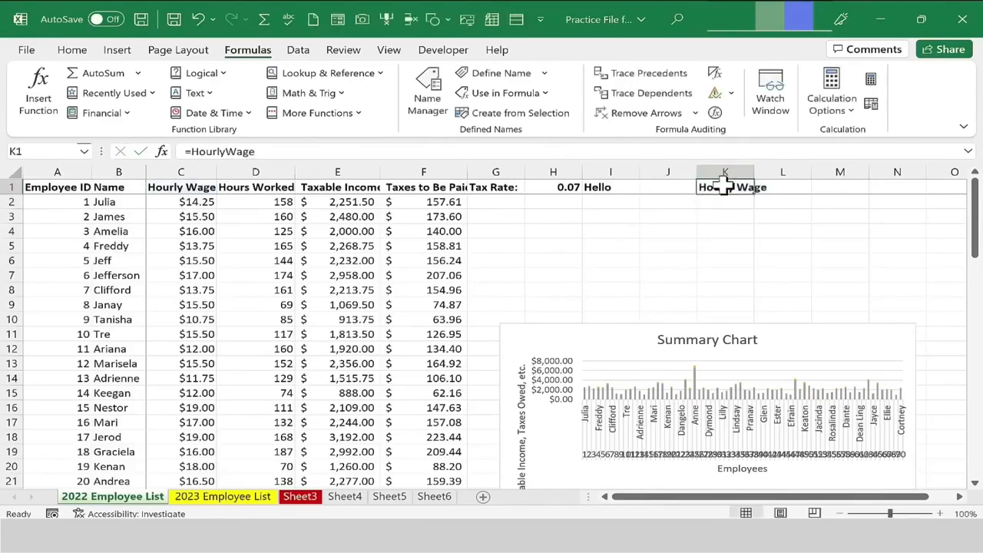
{"action": "key", "text": "BackSpace"}
{"action": "key", "text": "Return"}
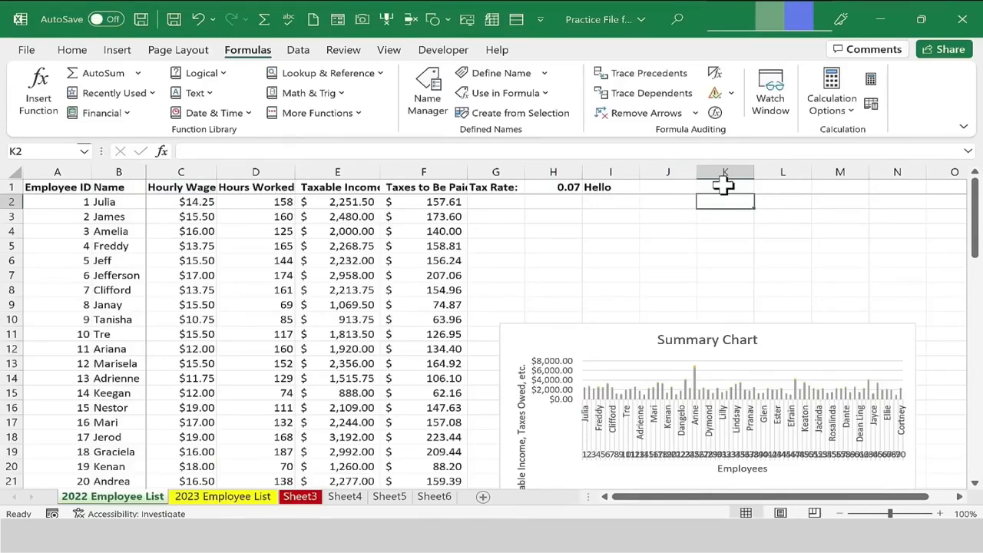
Change the number format of the Number of Employees cell D76 to General.
{"action": "scroll", "coordinate": [460, 264], "scroll_direction": "down", "scroll_amount": 1}
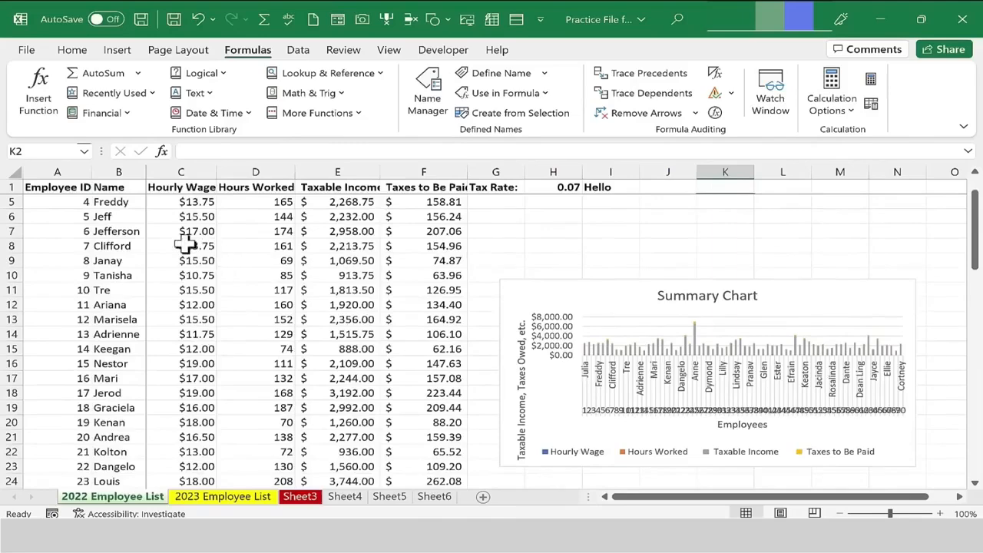
{"action": "left_click_drag", "start_coordinate": [188, 233], "coordinate": [488, 479]}
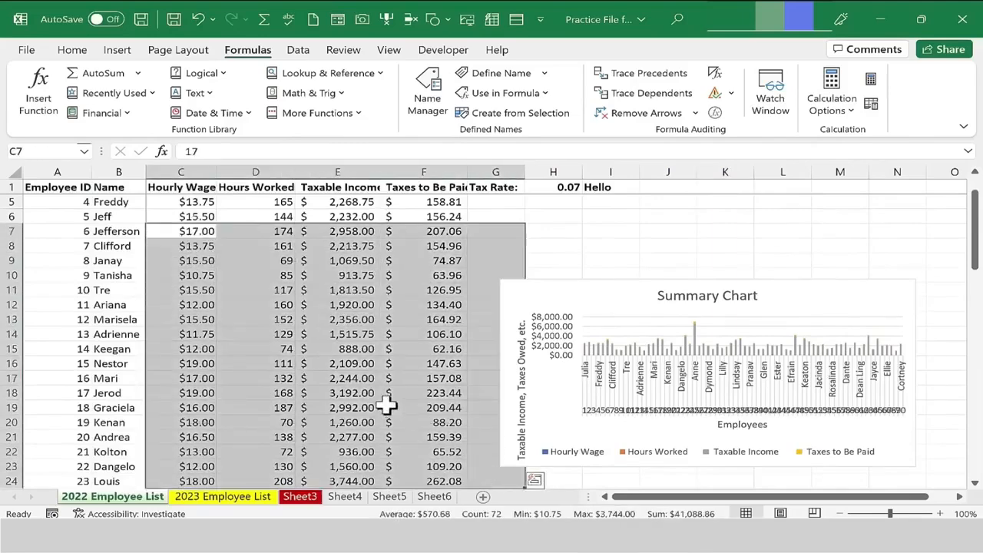
{"action": "scroll", "coordinate": [386, 407], "scroll_direction": "down", "scroll_amount": 19}
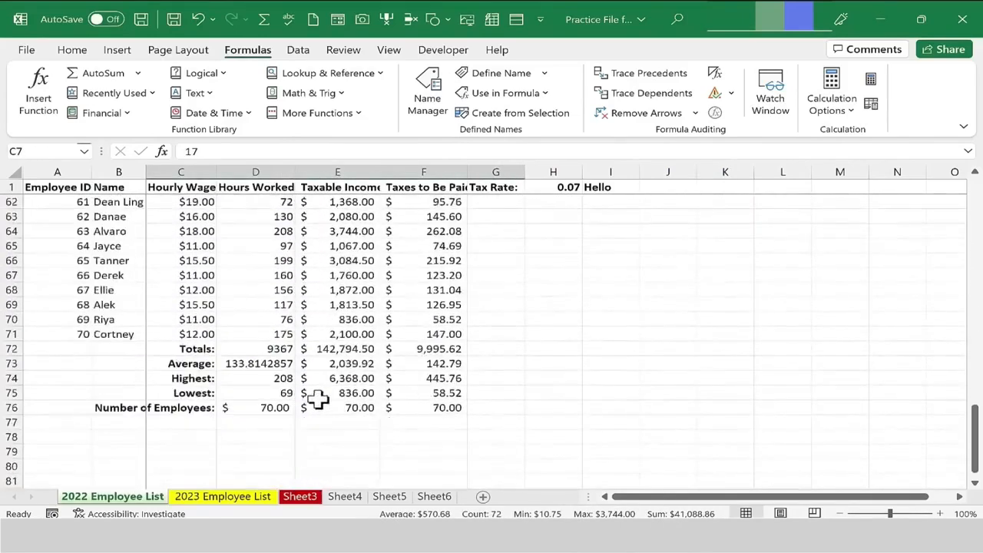
{"action": "scroll", "coordinate": [317, 395], "scroll_direction": "down", "scroll_amount": 1}
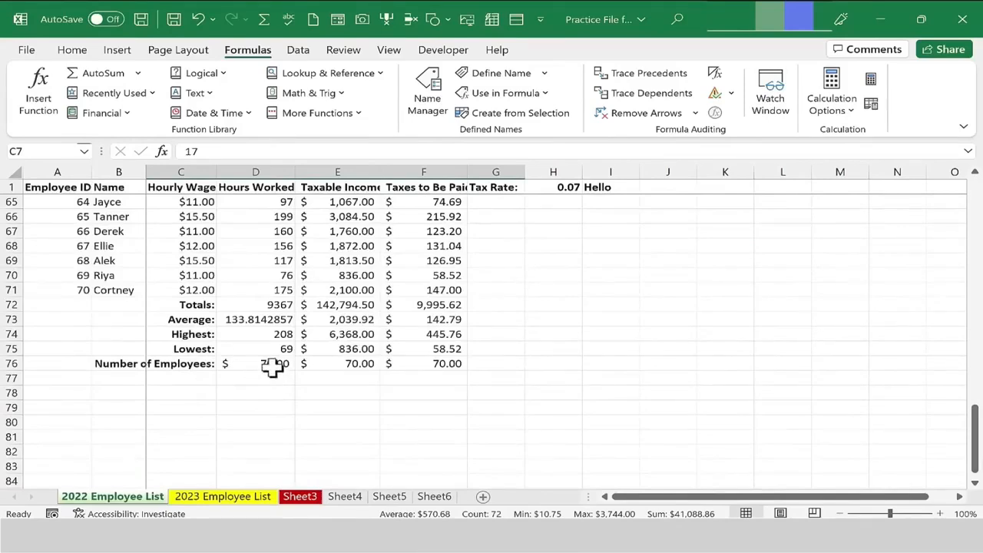
{"action": "left_click", "coordinate": [272, 365]}
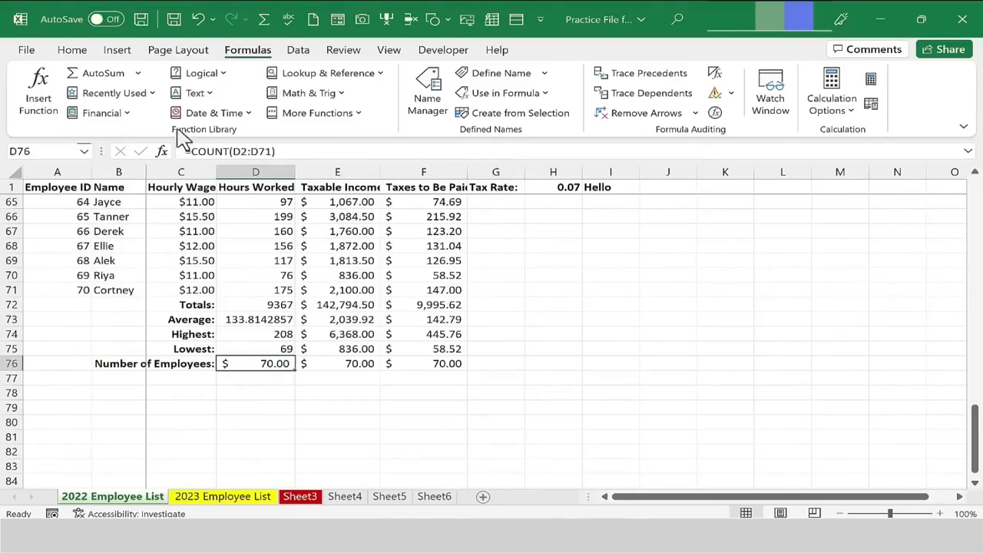
{"action": "left_click", "coordinate": [73, 50]}
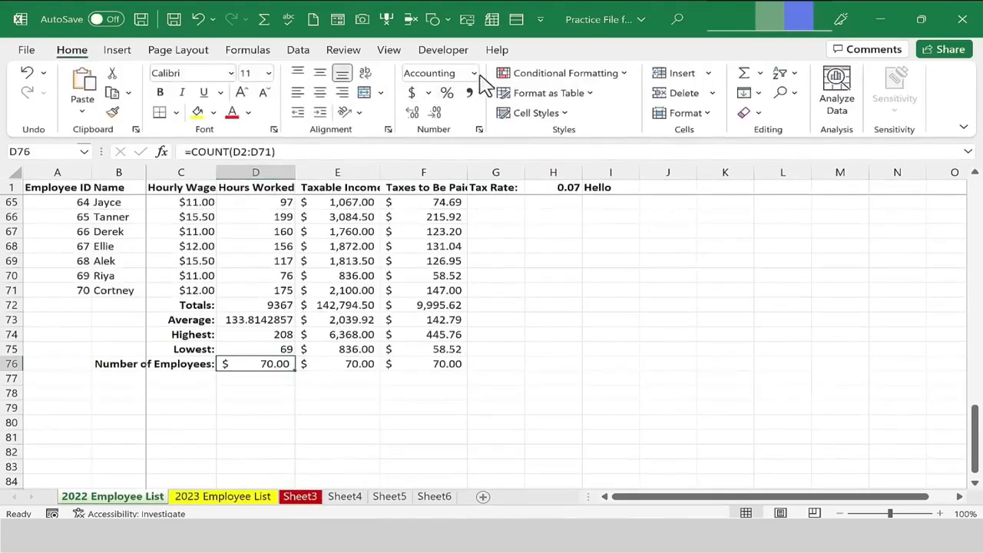
{"action": "left_click", "coordinate": [473, 73]}
{"action": "left_click", "coordinate": [466, 96]}
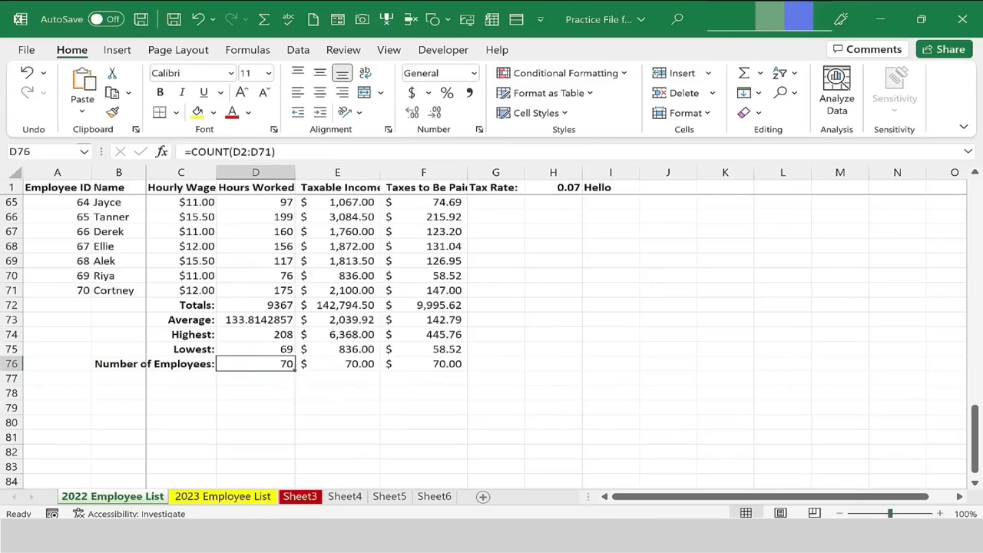
Define the name Number_of_Employees for cell D76 on the 2022 Employee List sheet.
{"action": "left_click_drag", "start_coordinate": [891, 513], "coordinate": [897, 513]}
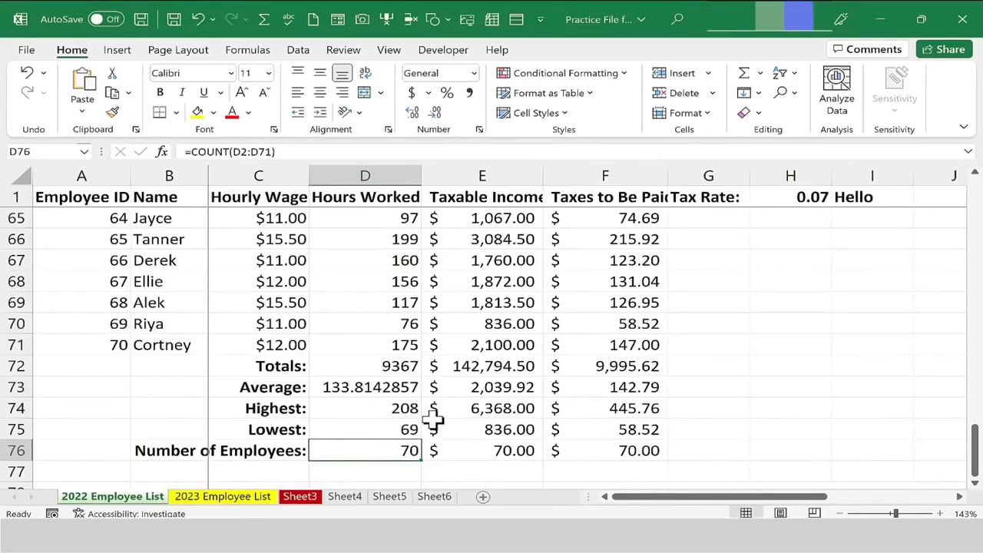
{"action": "left_click", "coordinate": [249, 50]}
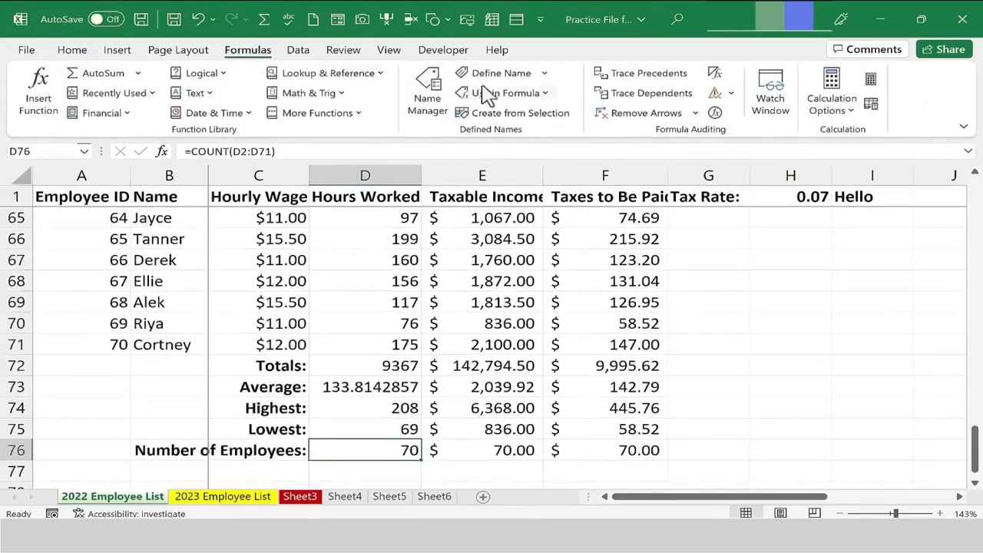
{"action": "left_click", "coordinate": [536, 80]}
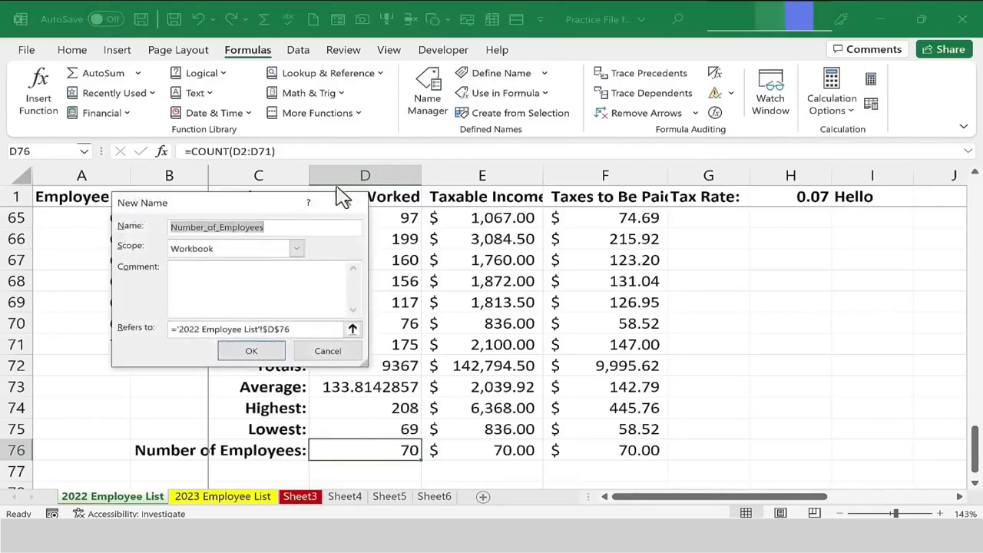
{"action": "left_click_drag", "start_coordinate": [273, 205], "coordinate": [547, 198]}
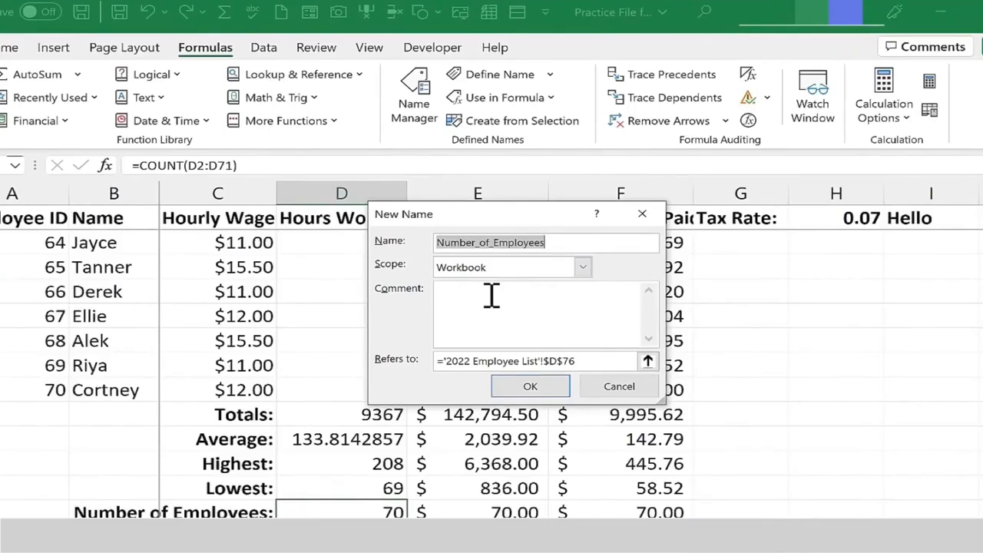
{"action": "left_click", "coordinate": [491, 298]}
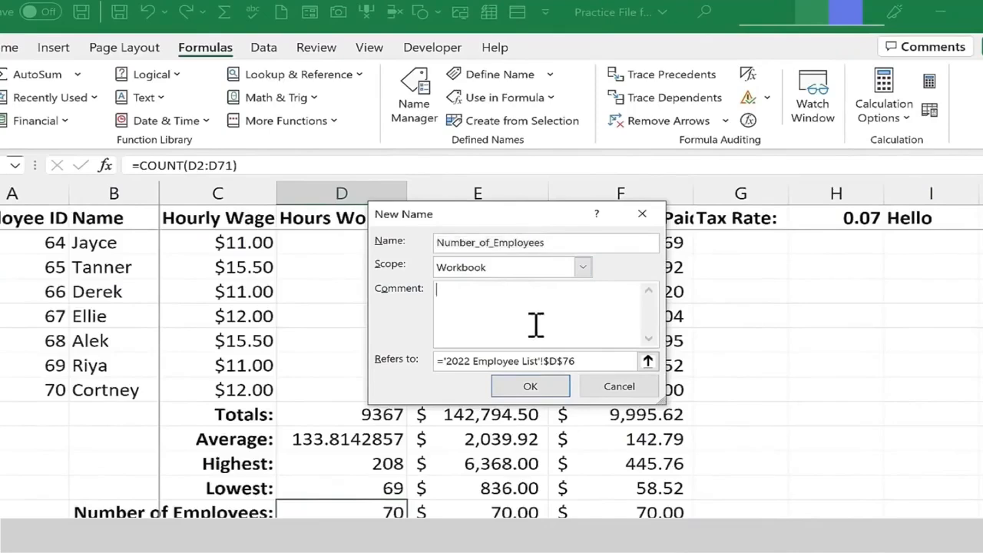
{"action": "left_click", "coordinate": [538, 387]}
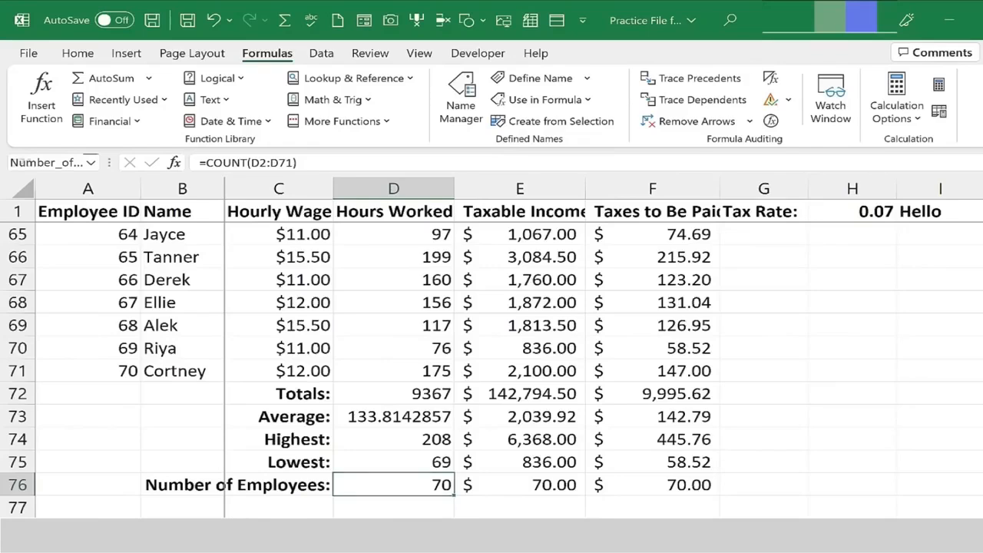
Enter the formula =Number_of_Employees in cell B1 of the 2023 Employee List sheet.
{"action": "key", "text": "ctrl+Page_Down"}
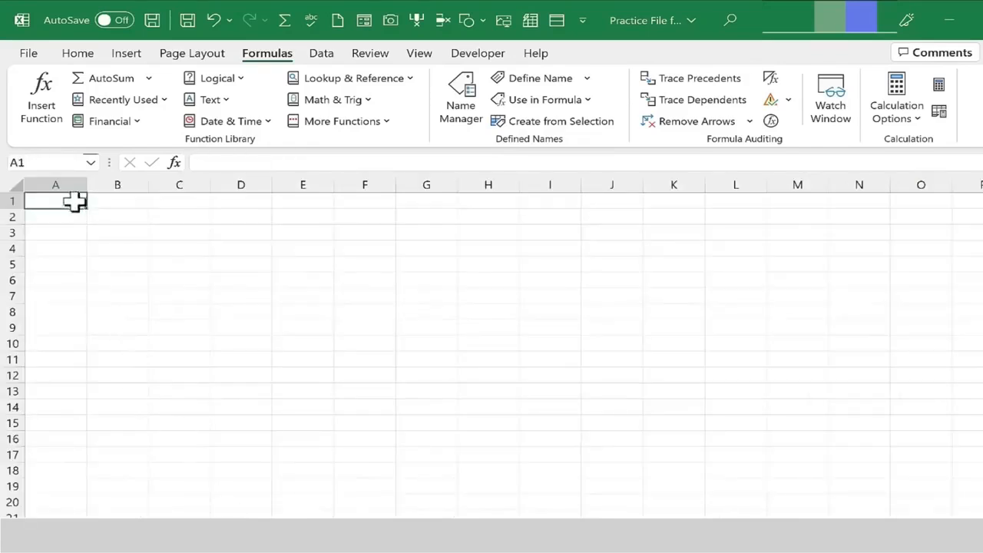
{"action": "left_click", "coordinate": [125, 202]}
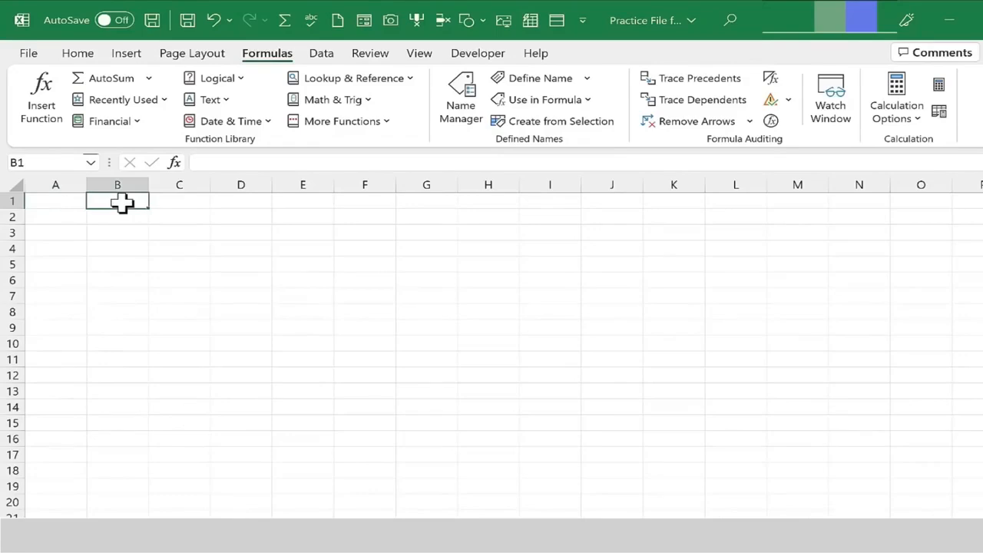
{"action": "type", "text": "="}
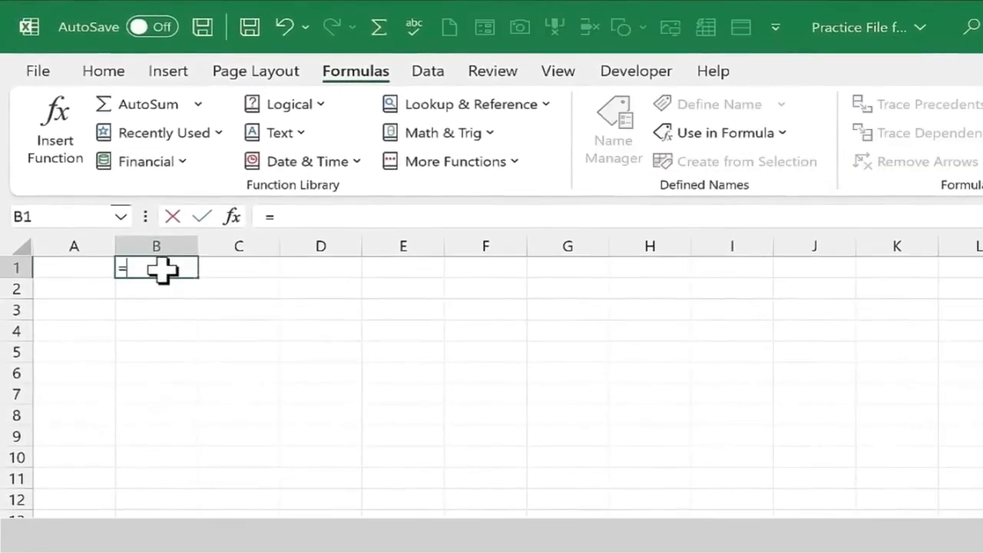
{"action": "type", "text": "numb"}
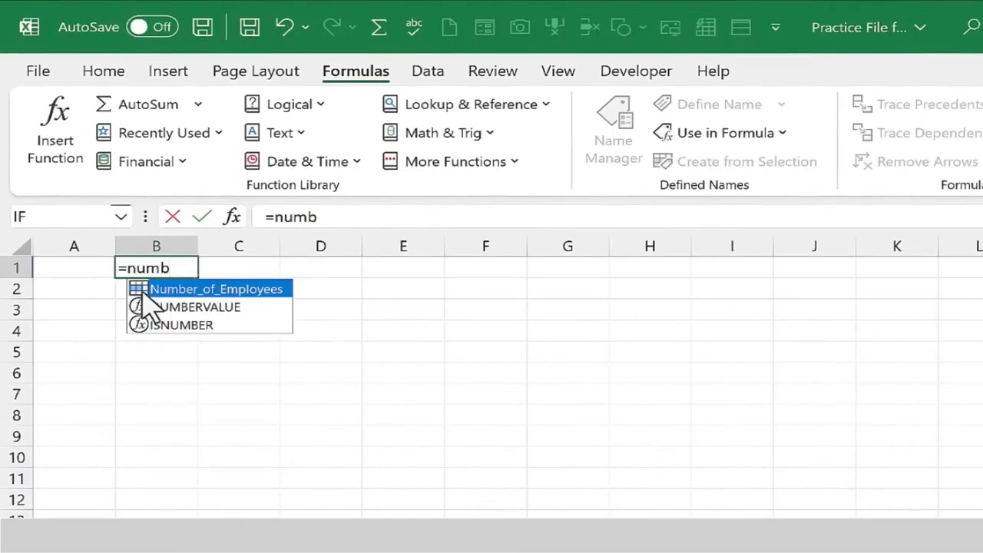
{"action": "double_click", "coordinate": [139, 288]}
{"action": "key", "text": "Return"}
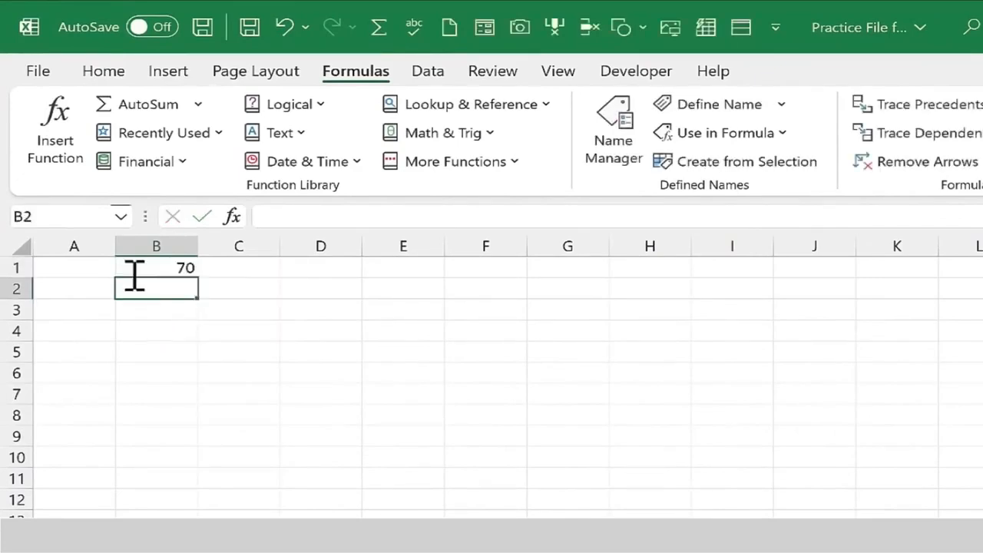
Inspect the formula in cell B1 and compare it with the source cell on the 2022 Employee List sheet.
{"action": "left_click", "coordinate": [171, 265]}
{"action": "double_click", "coordinate": [171, 265]}
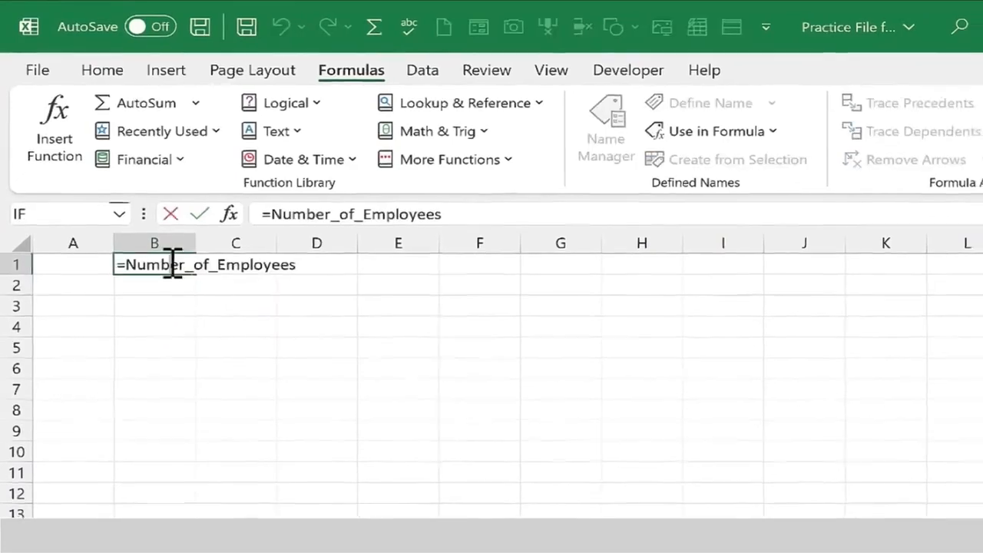
{"action": "key", "text": "Escape"}
{"action": "left_click", "coordinate": [115, 499]}
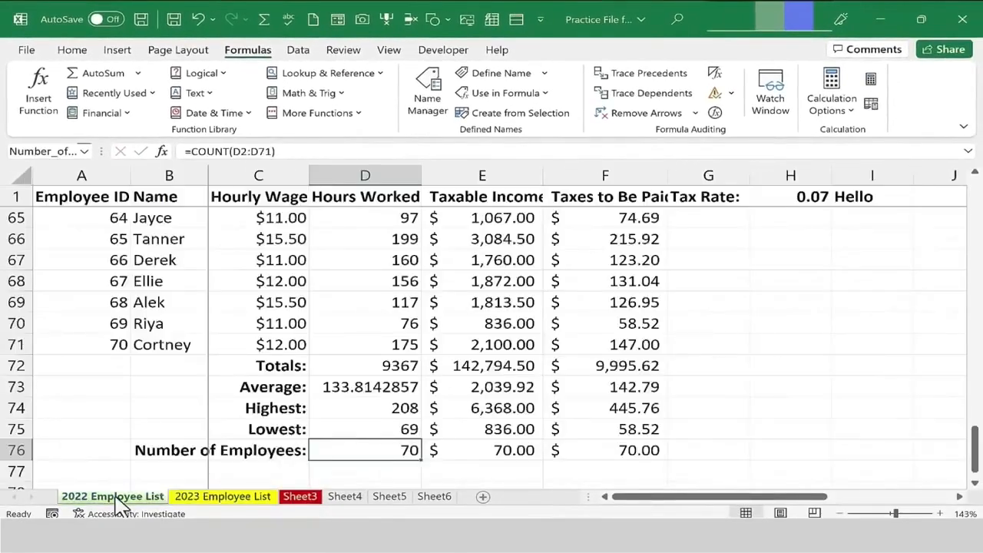
{"action": "left_click", "coordinate": [230, 497]}
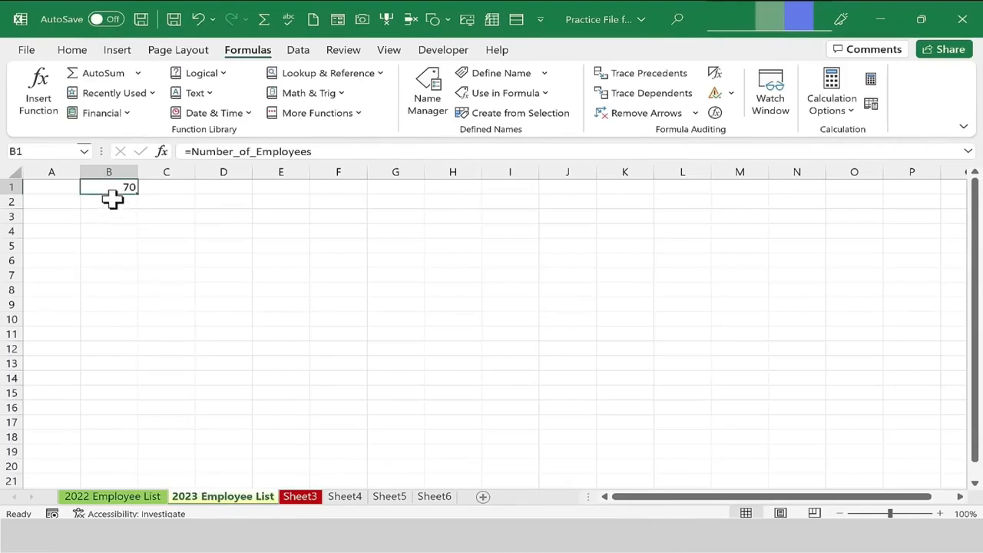
{"action": "left_click", "coordinate": [127, 497]}
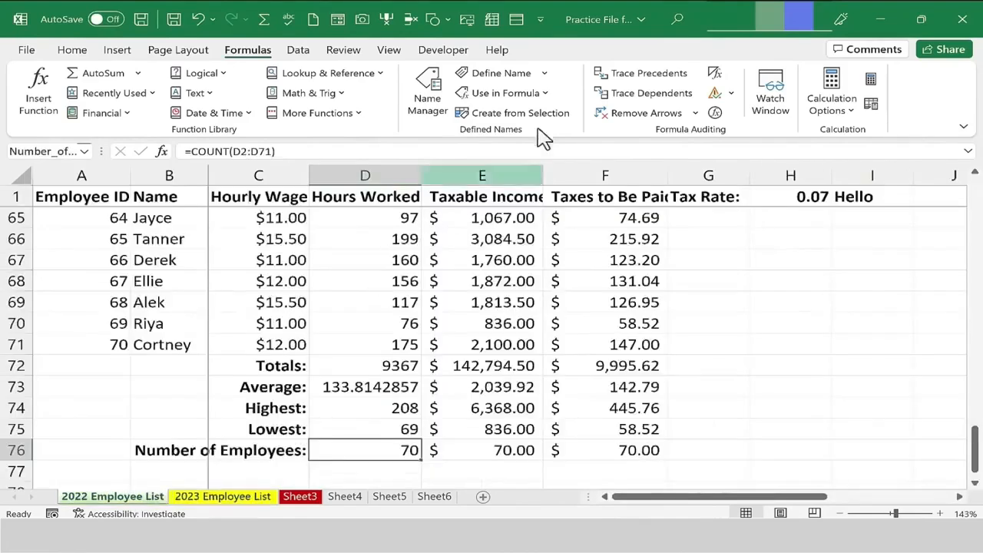
Define a workbook-scoped name PI that refers to the constant 3.14.
{"action": "left_click", "coordinate": [507, 74]}
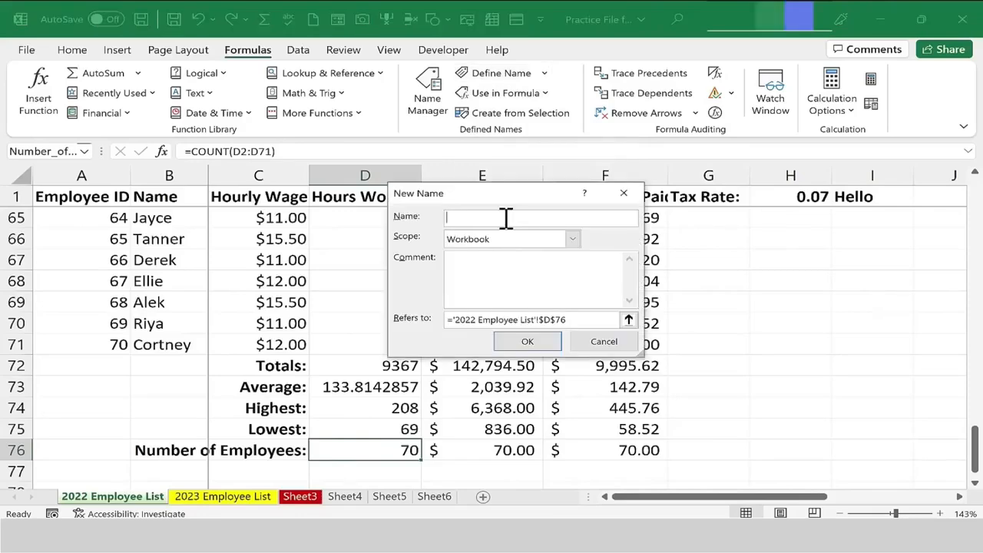
{"action": "type", "text": "P"}
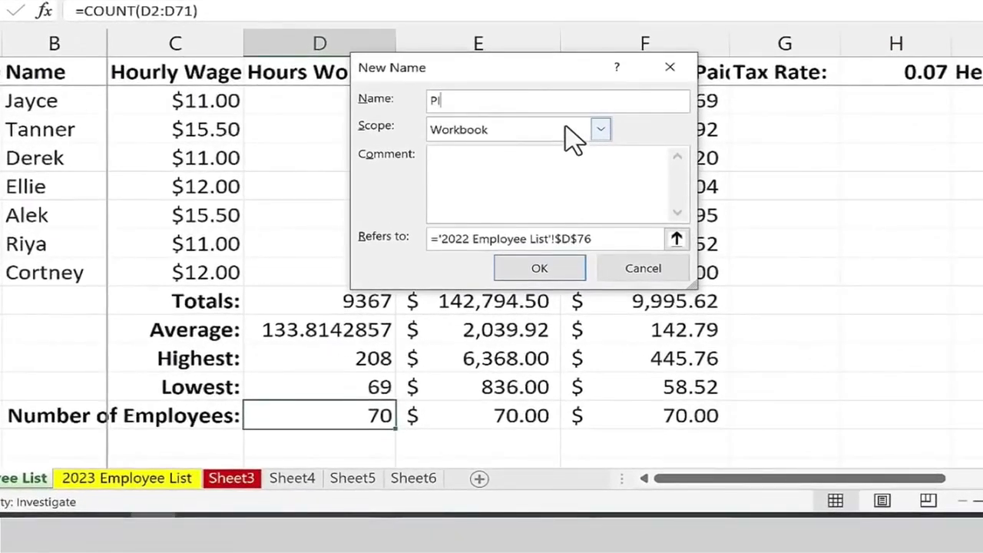
{"action": "left_click", "coordinate": [574, 137]}
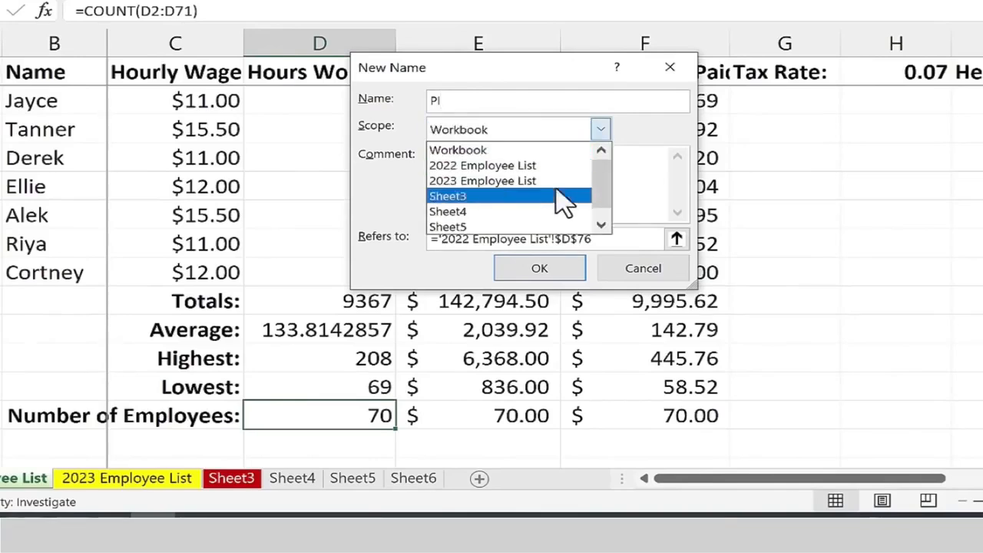
{"action": "scroll", "coordinate": [565, 203], "scroll_direction": "down", "scroll_amount": 1}
{"action": "scroll", "coordinate": [565, 198], "scroll_direction": "up", "scroll_amount": 1}
{"action": "left_click", "coordinate": [526, 149]}
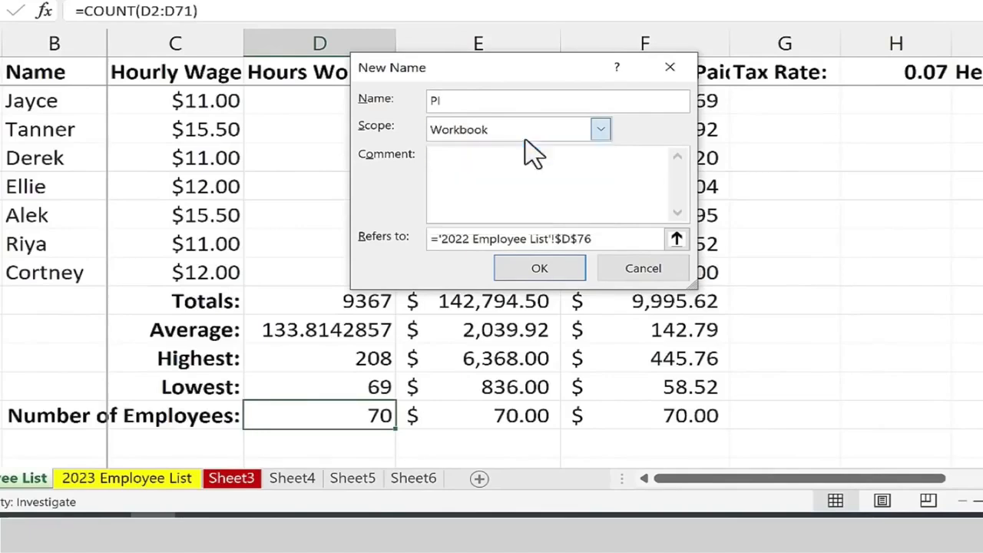
{"action": "left_click", "coordinate": [477, 175]}
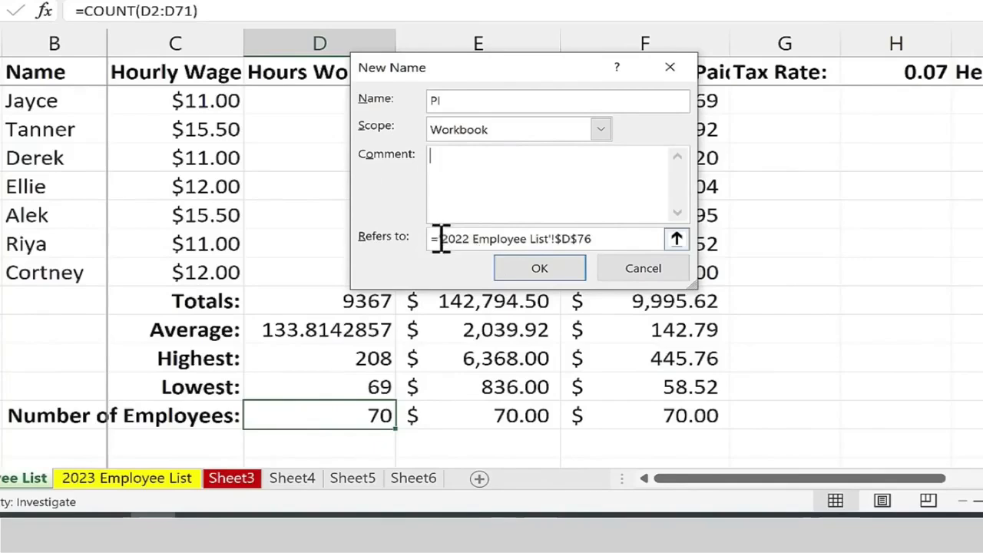
{"action": "left_click_drag", "start_coordinate": [441, 236], "coordinate": [607, 234]}
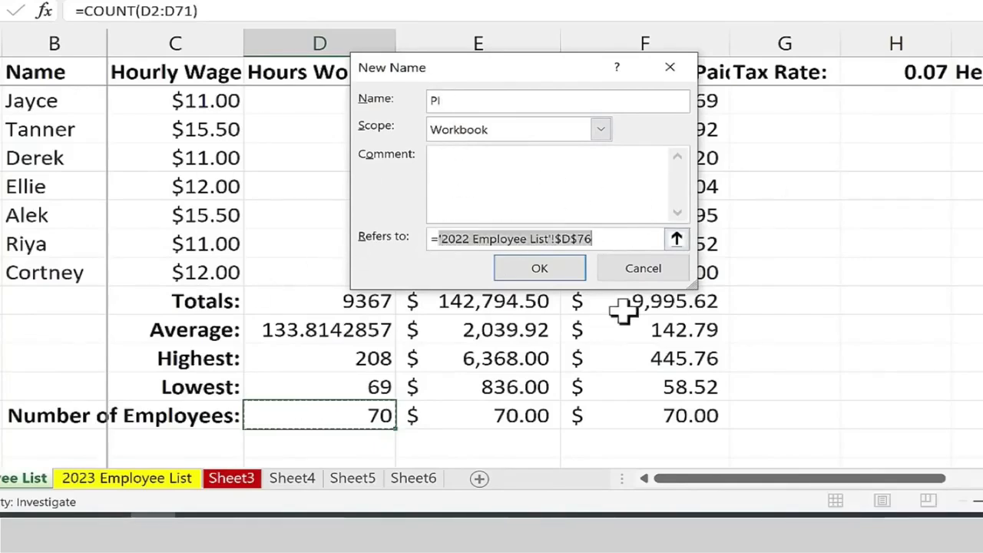
{"action": "key", "text": "BackSpace"}
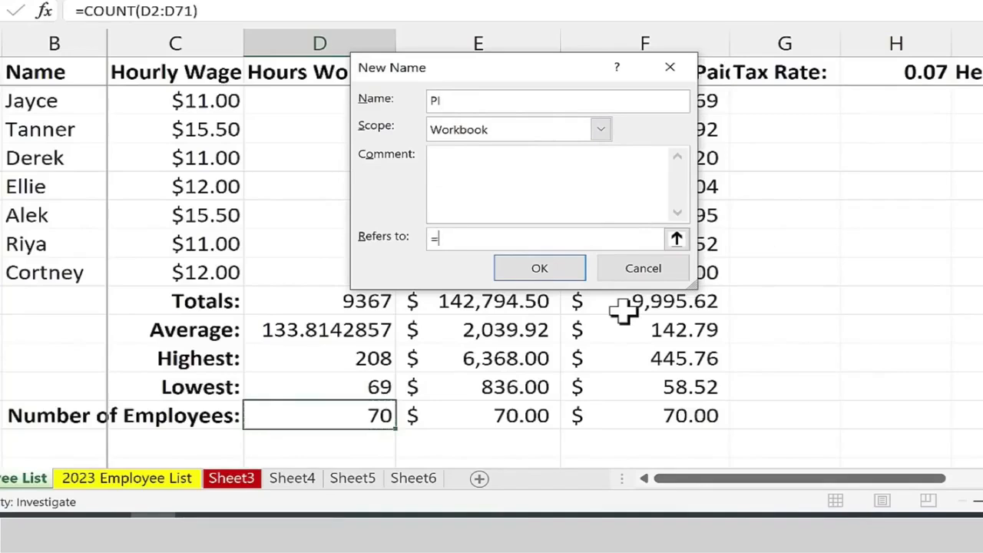
{"action": "type", "text": "3.14"}
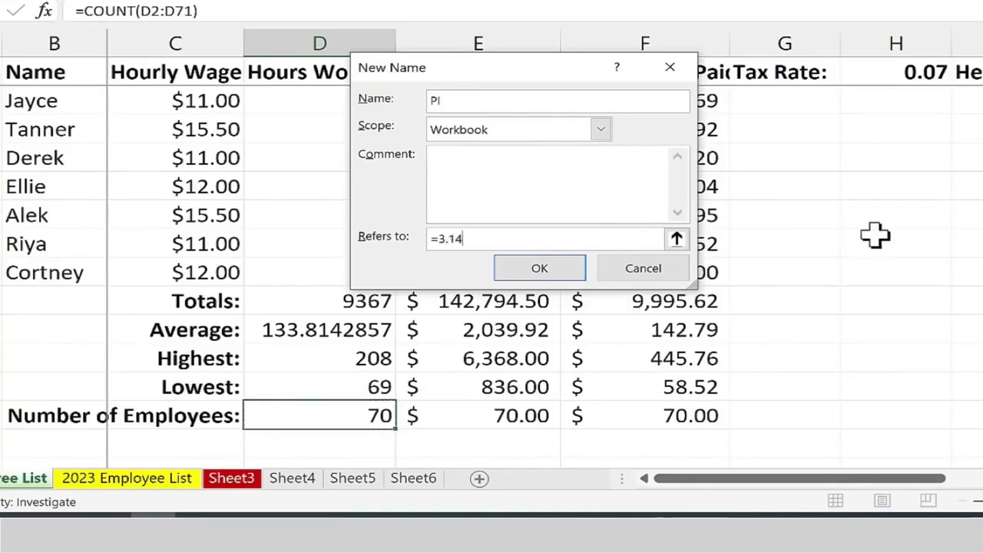
{"action": "left_click", "coordinate": [540, 271]}
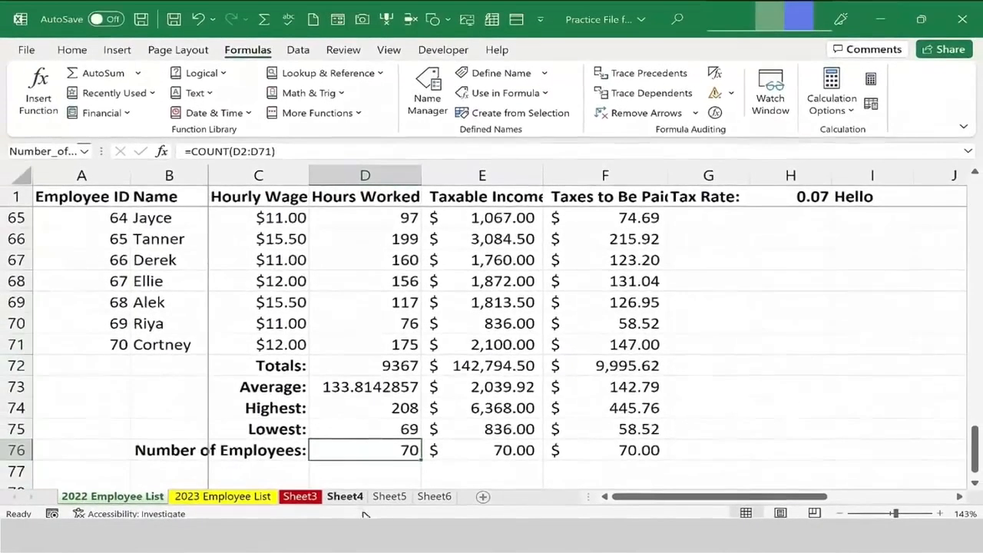
Enter the formula =PI in cell H4 of Sheet5, using the defined name rather than the PI function.
{"action": "left_click", "coordinate": [365, 484]}
{"action": "left_click", "coordinate": [460, 228]}
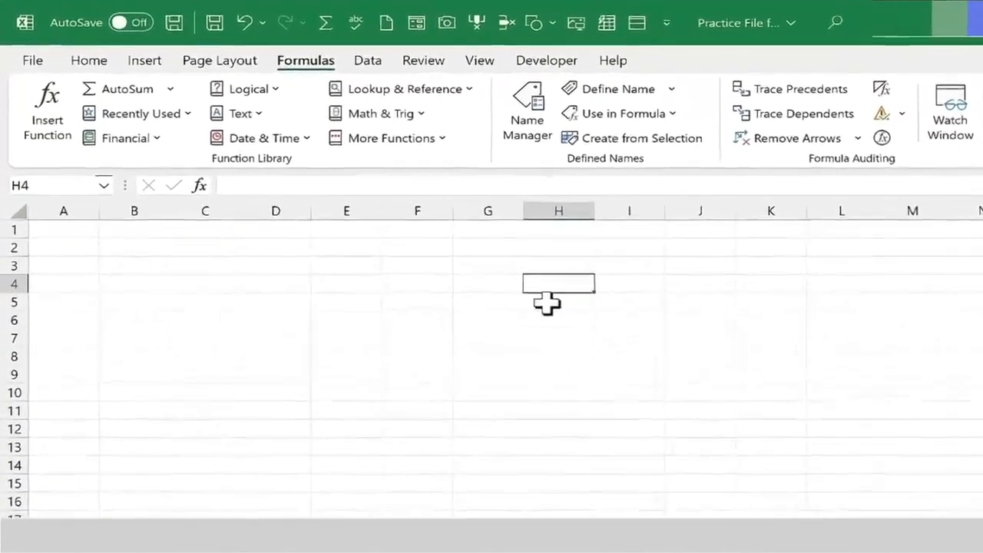
{"action": "type", "text": "=pi"}
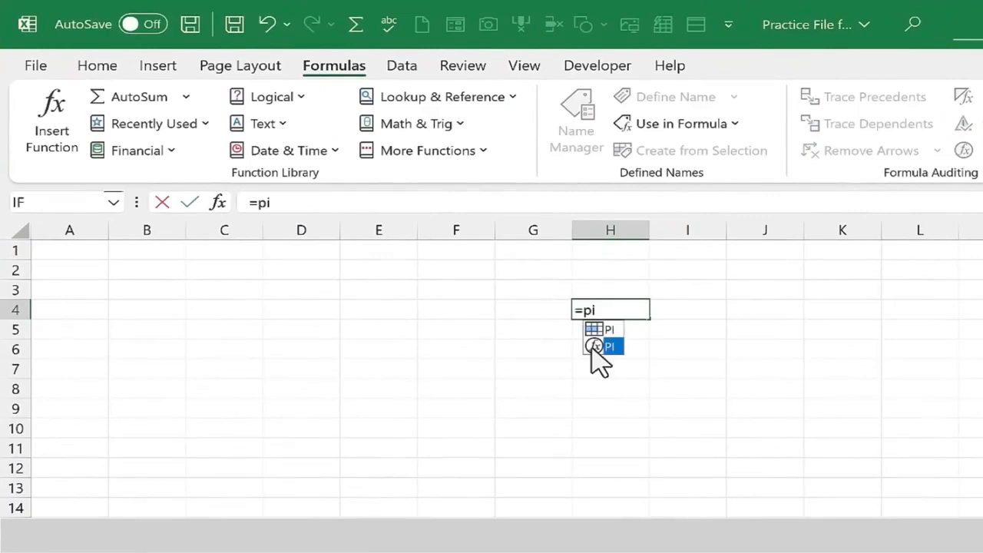
{"action": "double_click", "coordinate": [597, 346]}
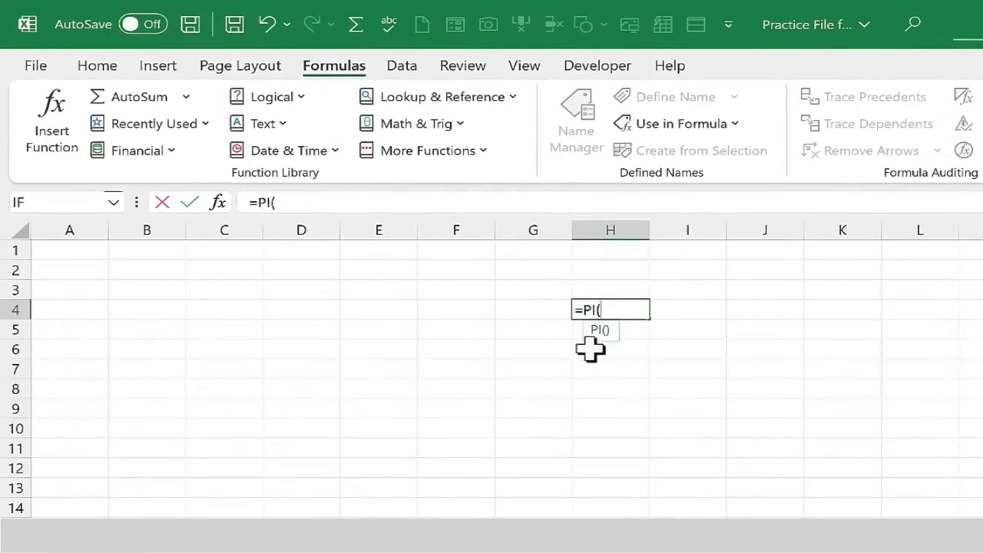
{"action": "key", "text": "BackSpace"}
{"action": "key", "text": "BackSpace"}
{"action": "key", "text": "BackSpace"}
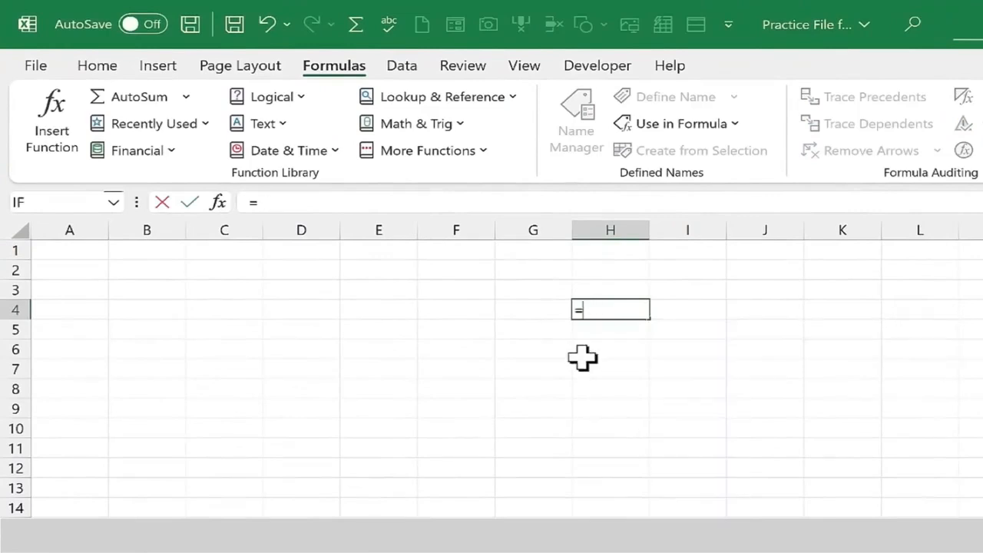
{"action": "type", "text": "pi"}
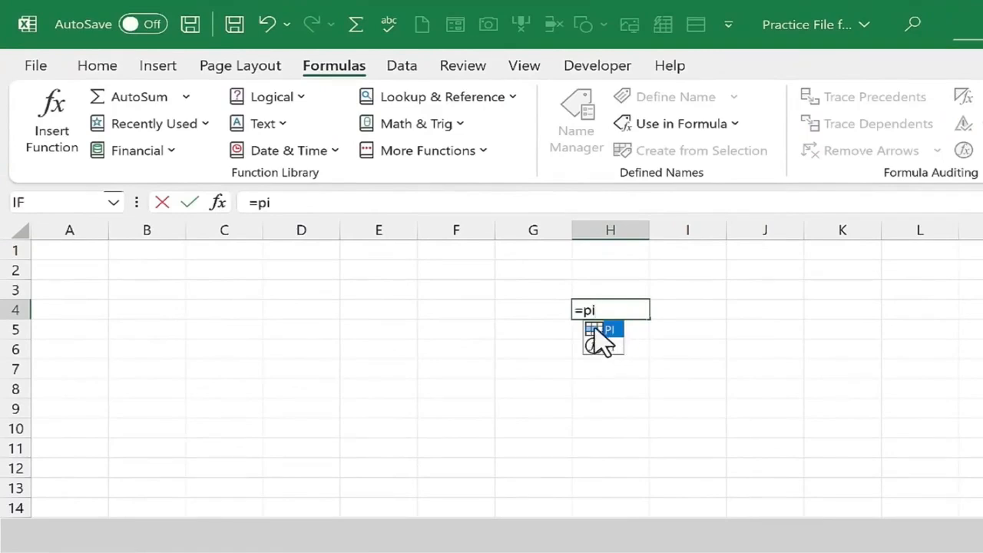
{"action": "double_click", "coordinate": [595, 329]}
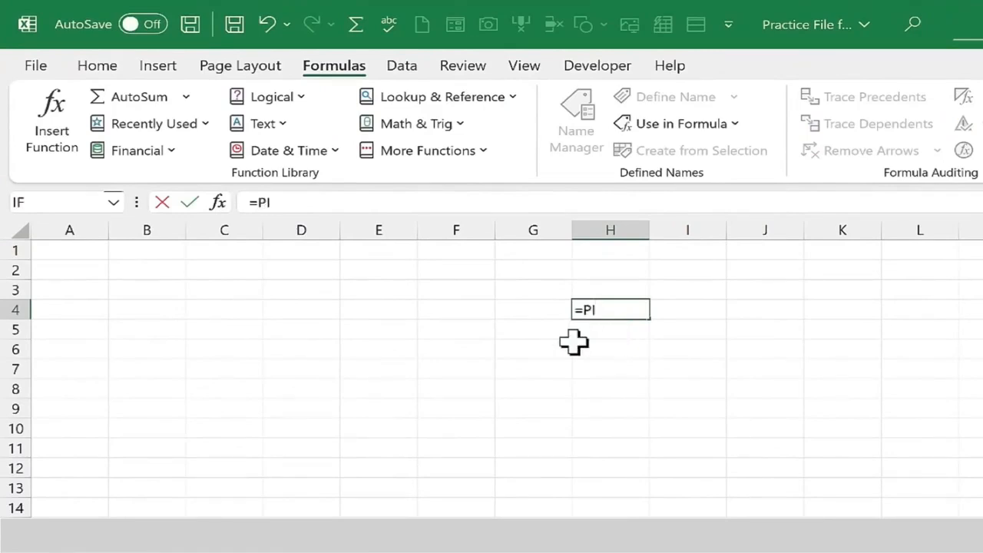
{"action": "key", "text": "Return"}
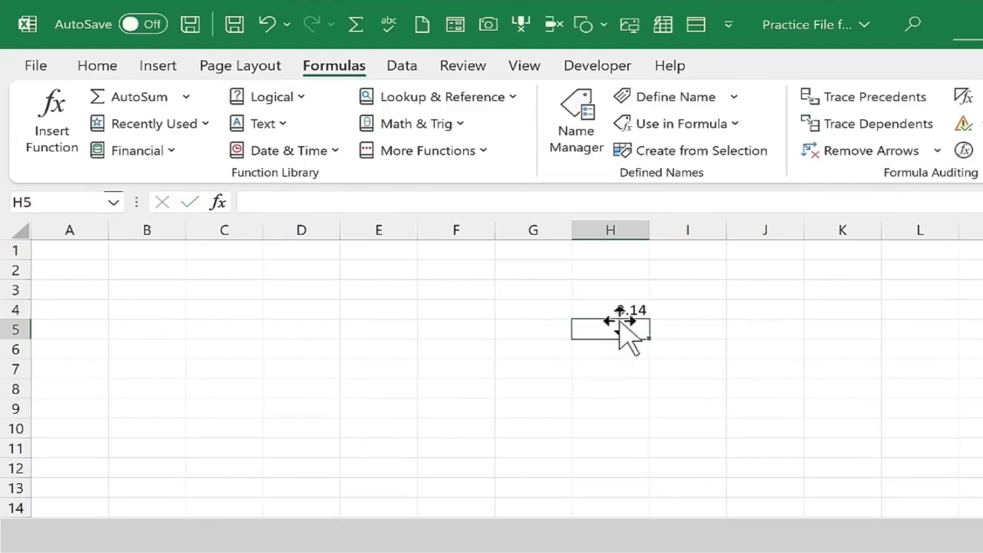
Define a workbook-scoped name MWF that refers to the array constant {"Monday","Wednesday","Friday"}.
{"action": "left_click", "coordinate": [698, 99]}
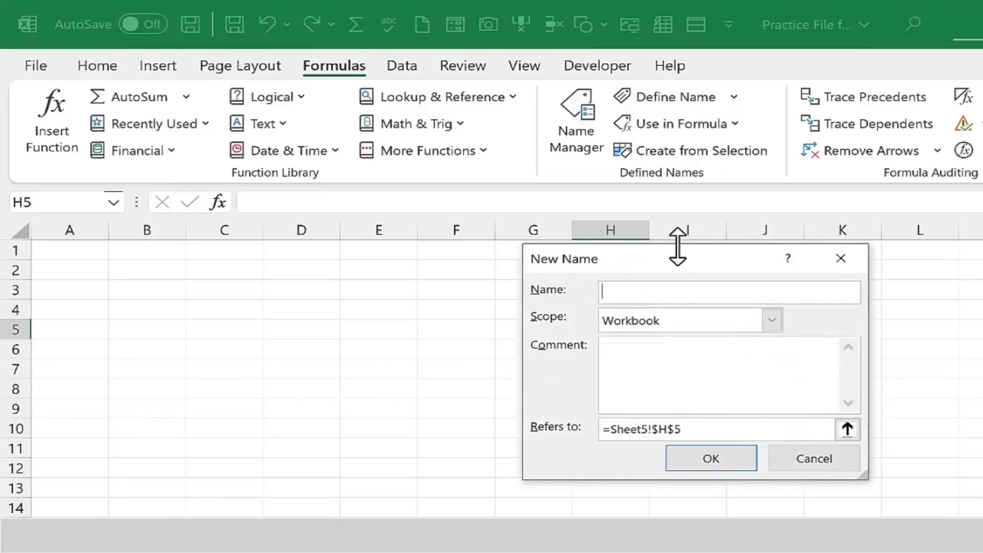
{"action": "type", "text": "MWF"}
{"action": "left_click", "coordinate": [631, 354]}
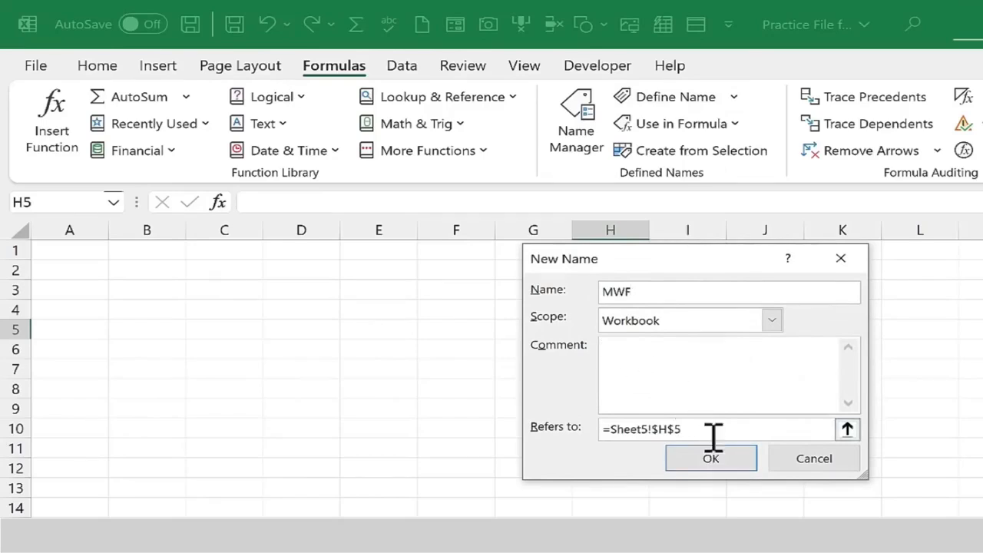
{"action": "left_click_drag", "start_coordinate": [714, 437], "coordinate": [615, 435]}
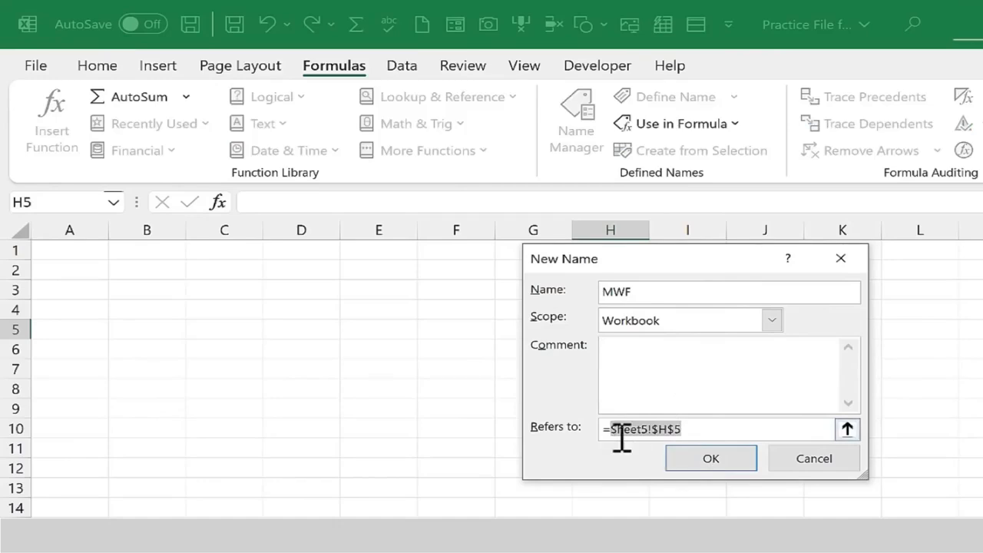
{"action": "key", "text": "BackSpace"}
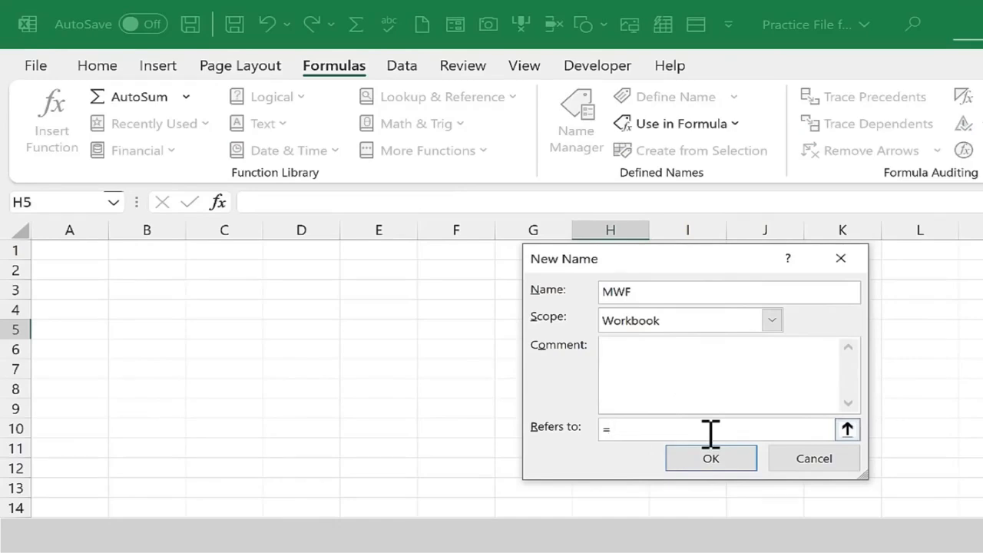
{"action": "type", "text": "{\"Monday\",\"Wednesday"}
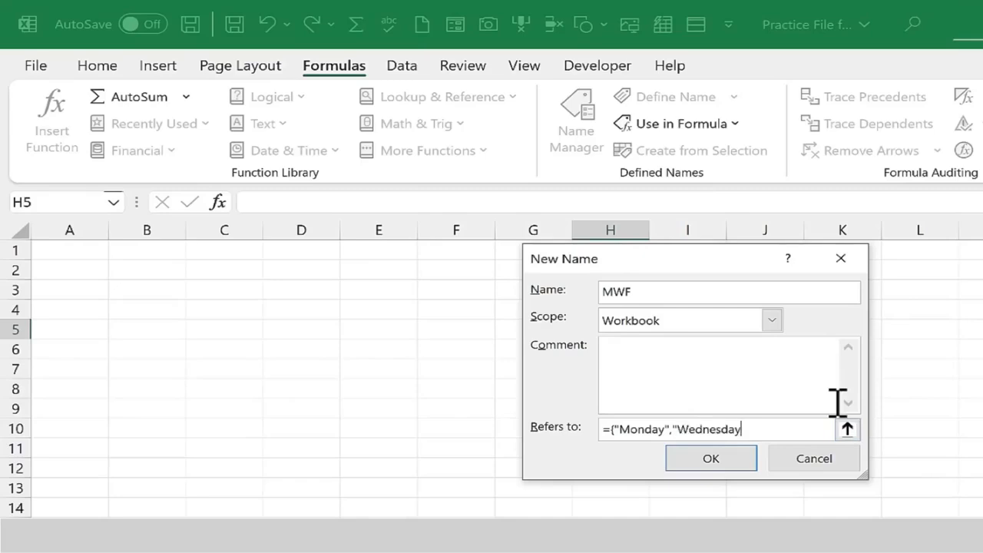
{"action": "type", "text": "\",\"Friday\"}"}
{"action": "key", "text": "Return"}
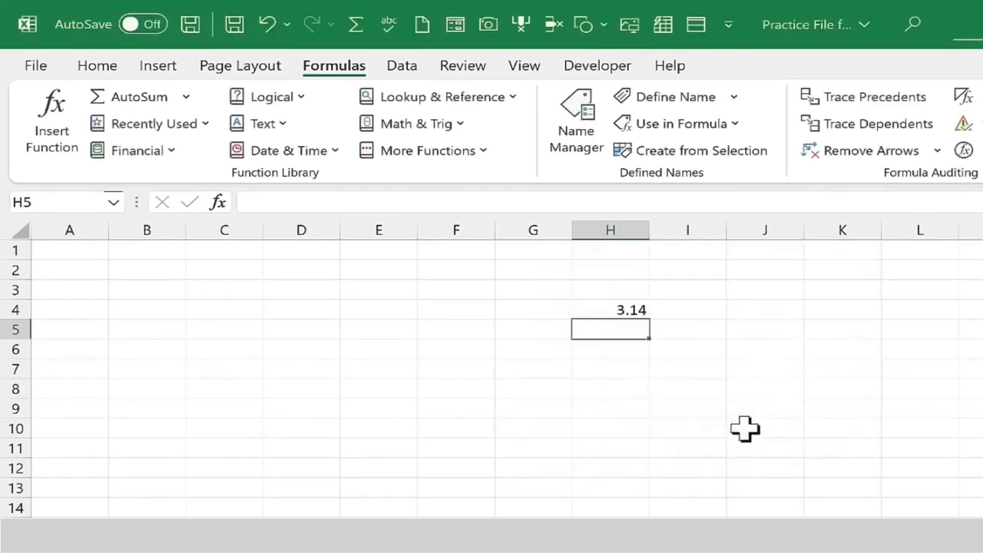
Enter the formula =MWF in cell I1 of Sheet5 to use the named array constant.
{"action": "left_click", "coordinate": [706, 255]}
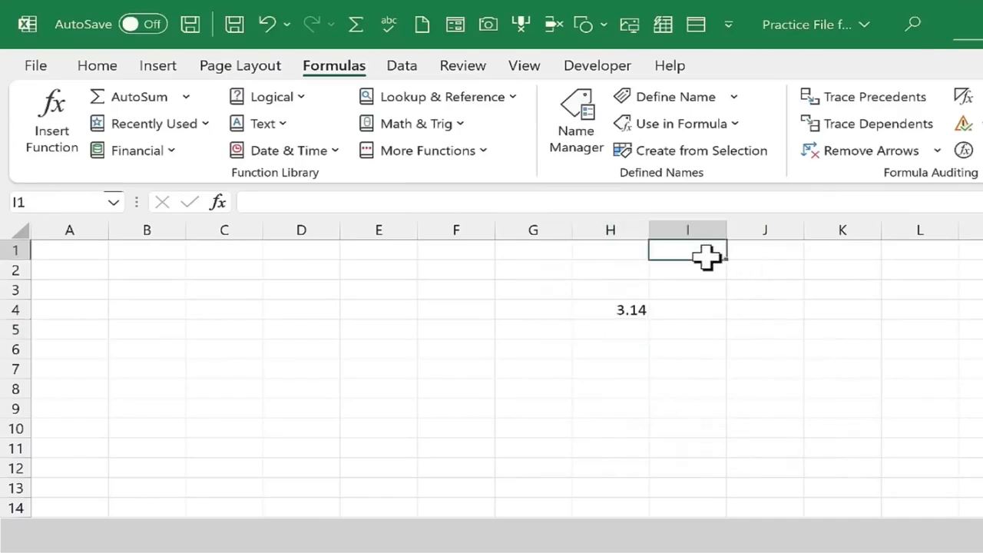
{"action": "type", "text": "=mwf"}
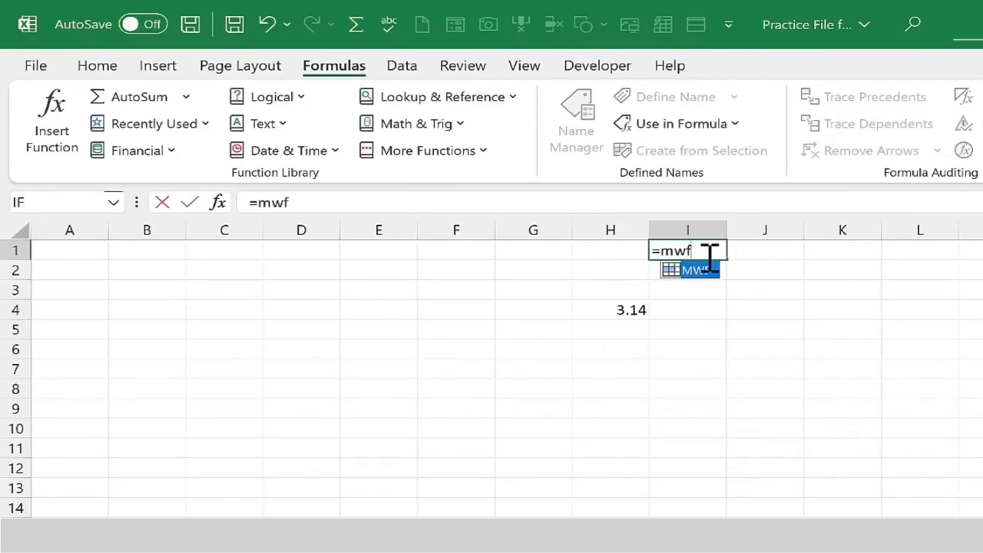
{"action": "key", "text": "Return"}
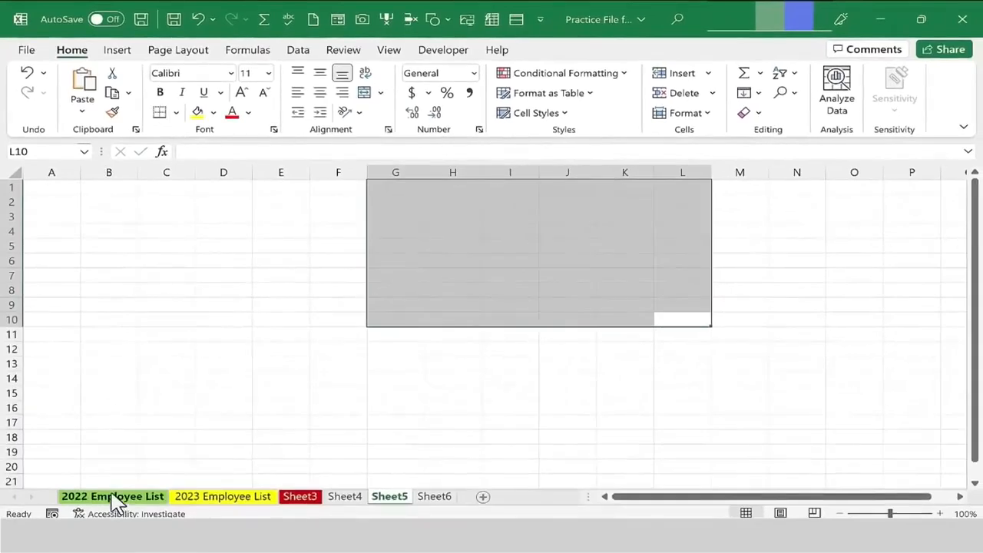
On the 2022 Employee List sheet, enter the label Last Update in cell J1 and autofit column J's width.
{"action": "left_click", "coordinate": [114, 497]}
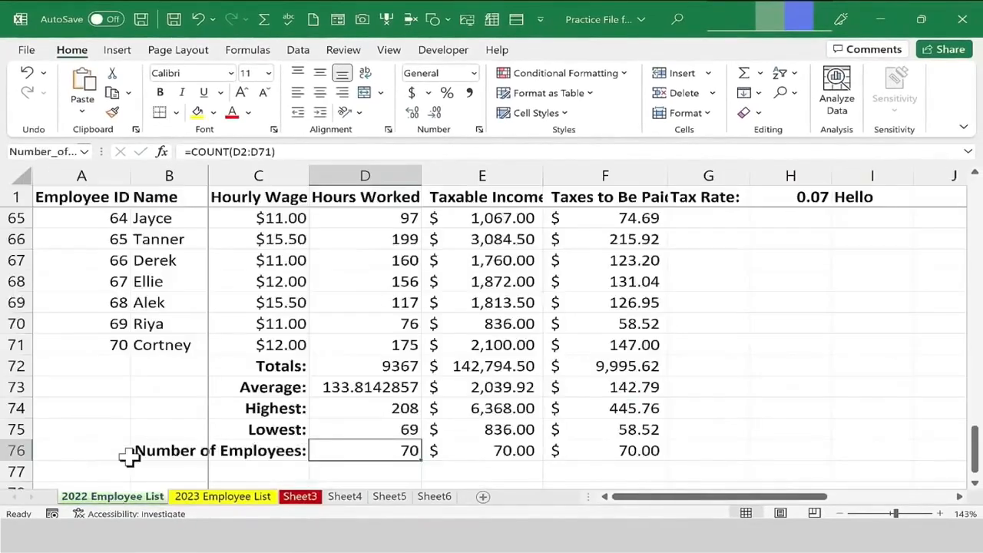
{"action": "scroll", "coordinate": [414, 403], "scroll_direction": "up", "scroll_amount": 20}
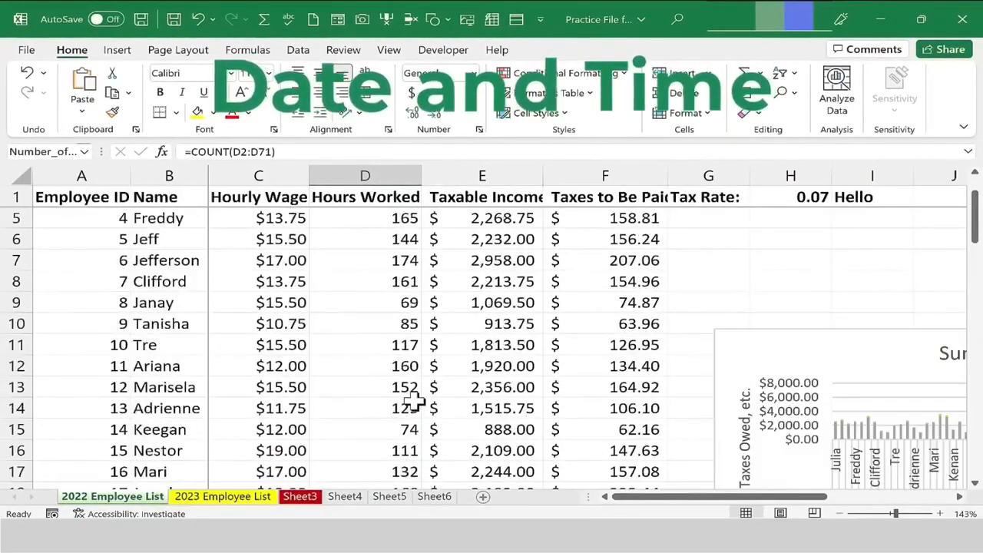
{"action": "scroll", "coordinate": [421, 392], "scroll_direction": "up", "scroll_amount": 1}
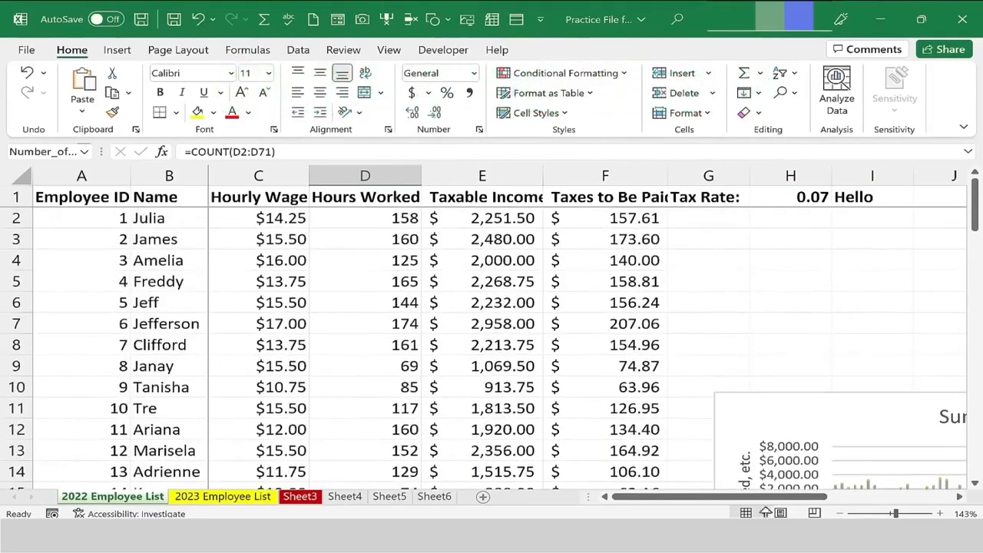
{"action": "left_click_drag", "start_coordinate": [743, 496], "coordinate": [829, 496]}
{"action": "left_click", "coordinate": [639, 195]}
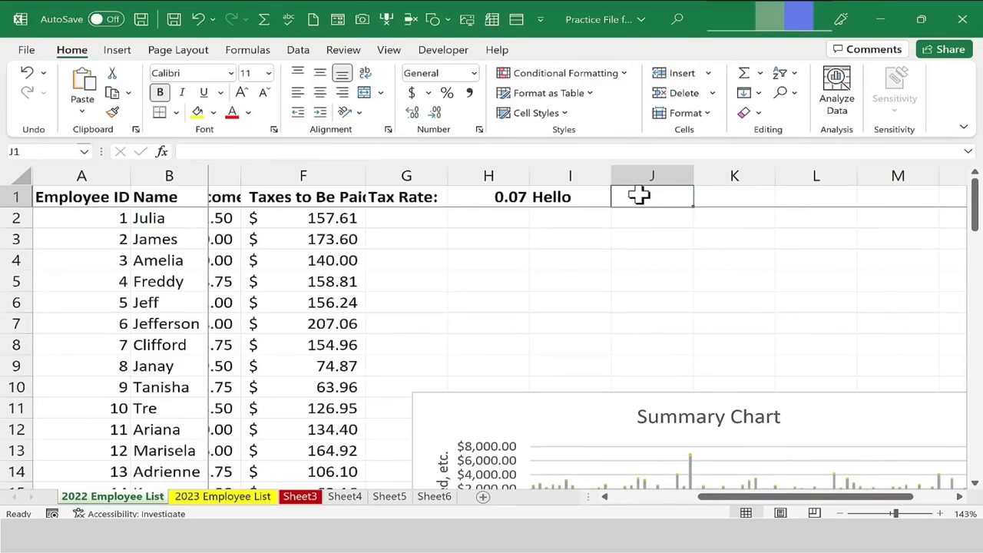
{"action": "type", "text": "Last Update"}
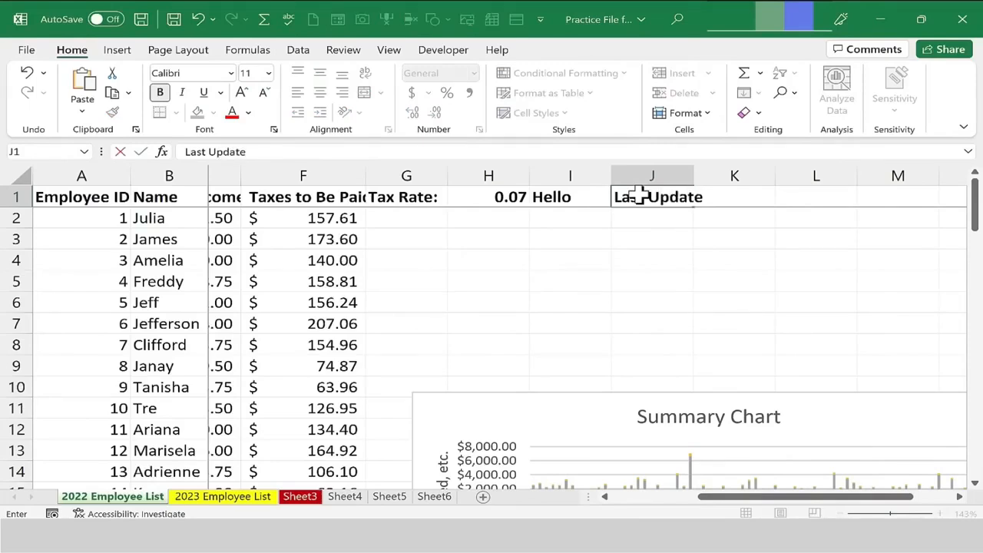
{"action": "key", "text": "Return"}
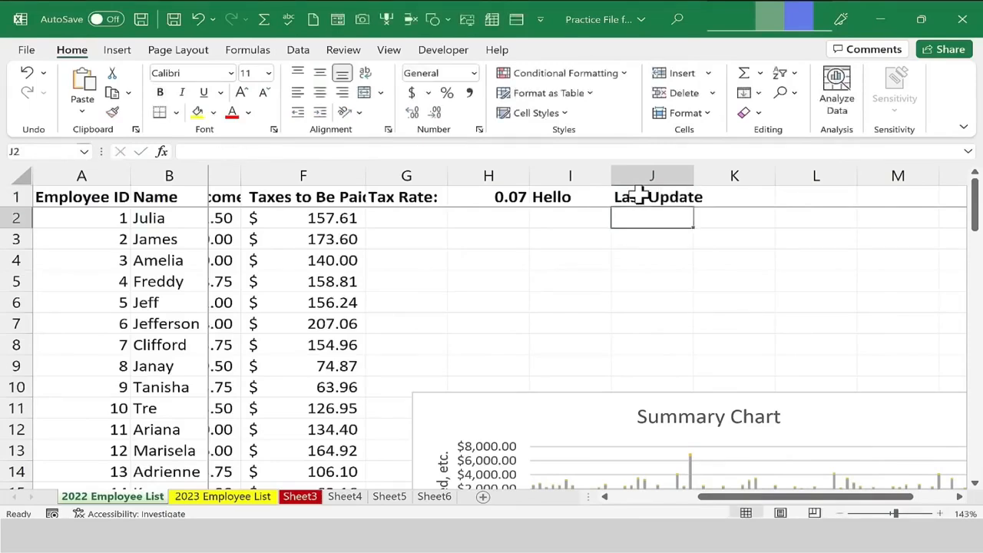
{"action": "double_click", "coordinate": [692, 176]}
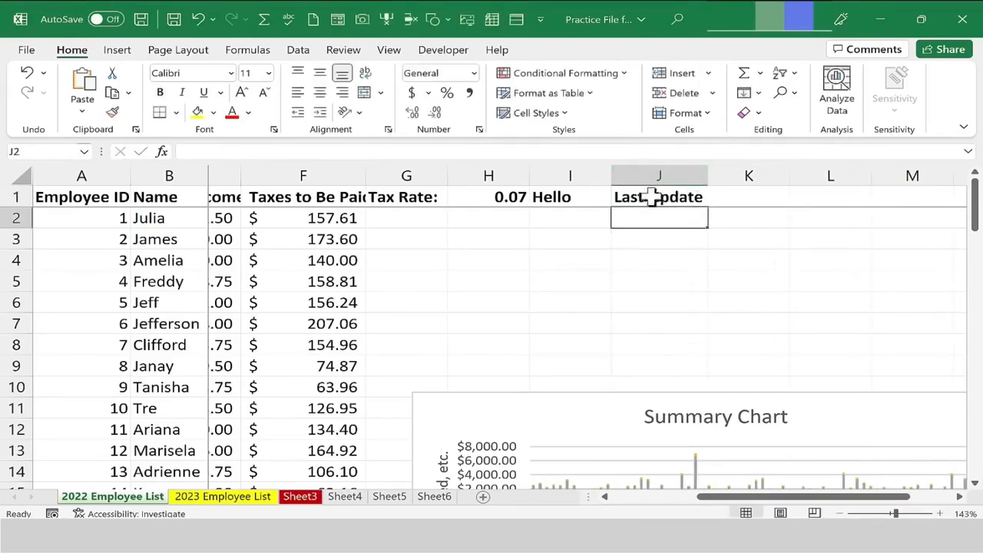
Insert the current date as a static value in cell K1.
{"action": "left_click", "coordinate": [749, 198]}
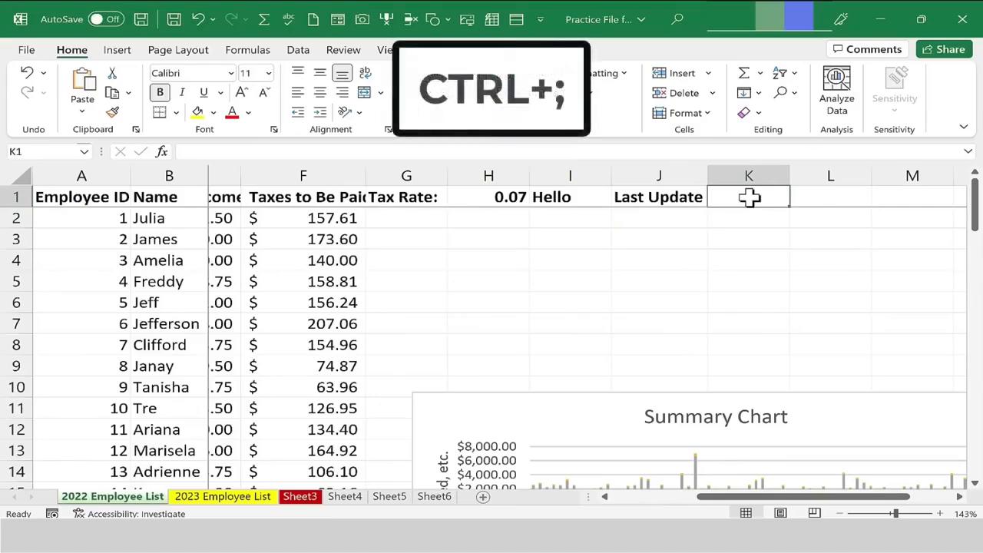
{"action": "key", "text": "ctrl+semicolon"}
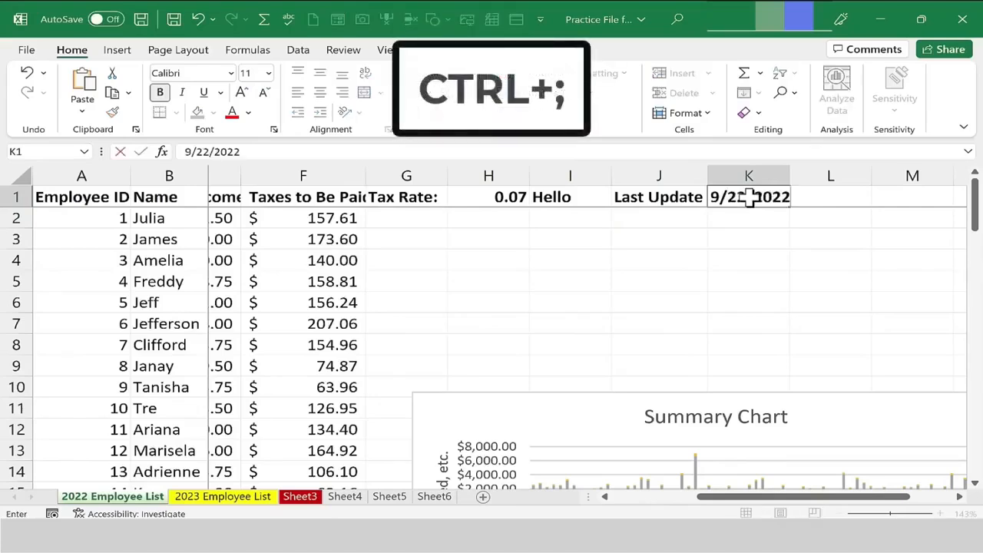
{"action": "left_click", "coordinate": [829, 201]}
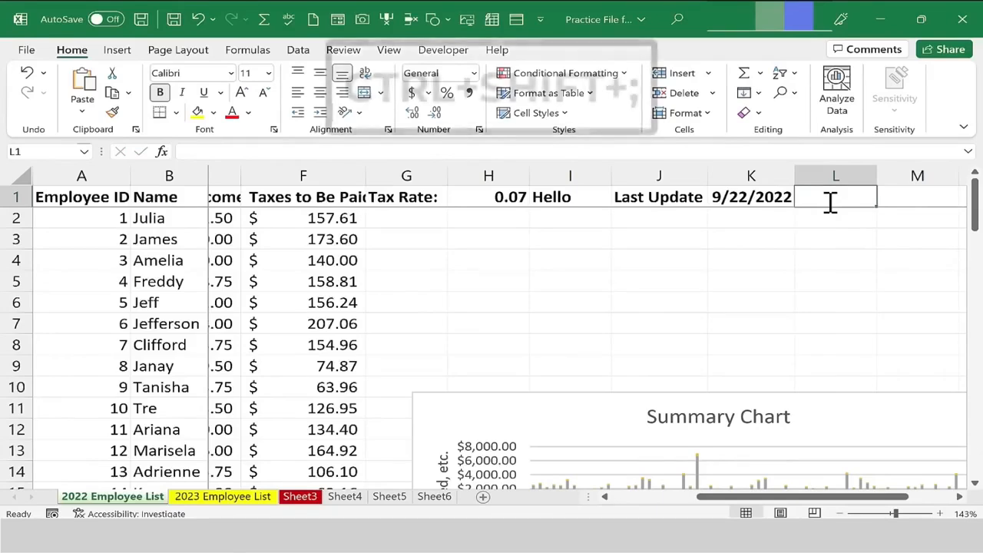
Insert the current time as a static value in cell L1, then check the stored values of K1 and L1.
{"action": "key", "text": "ctrl+shift+semicolon"}
{"action": "key", "text": "ctrl+shift+semicolon"}
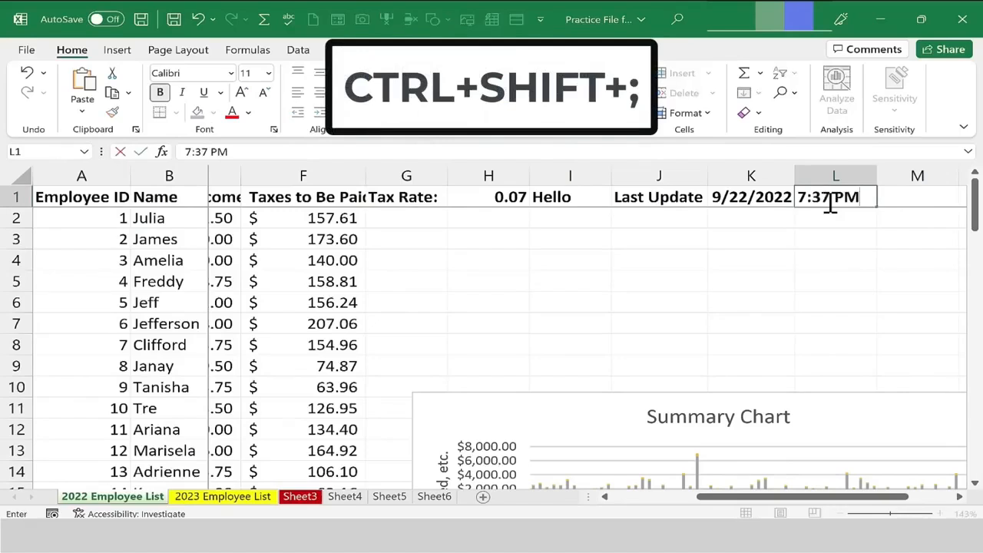
{"action": "key", "text": "Return"}
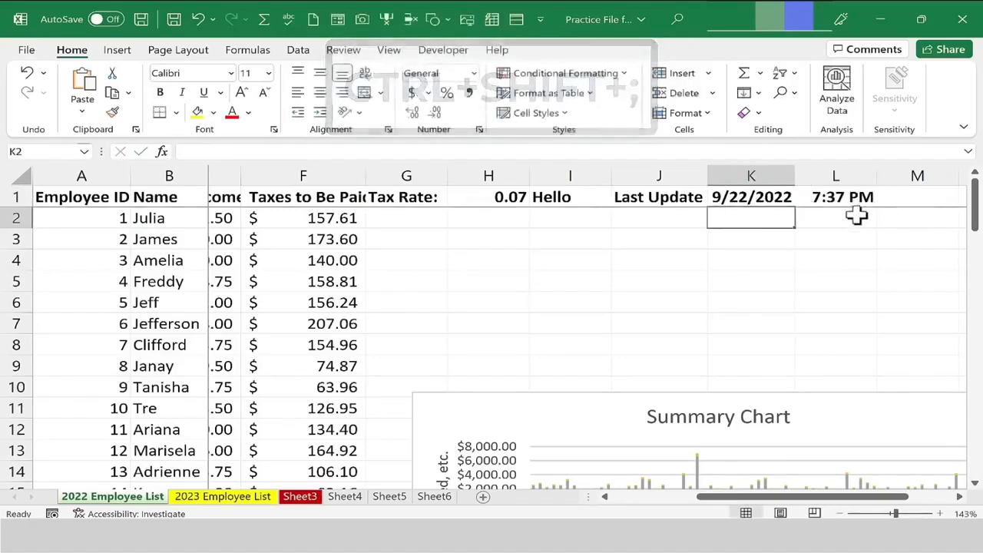
{"action": "left_click", "coordinate": [756, 201]}
{"action": "left_click", "coordinate": [845, 202]}
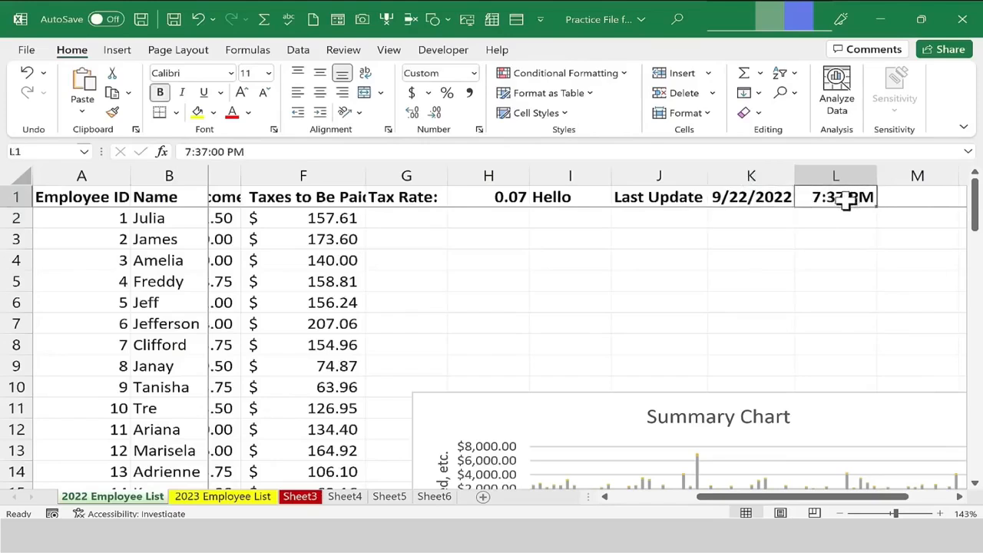
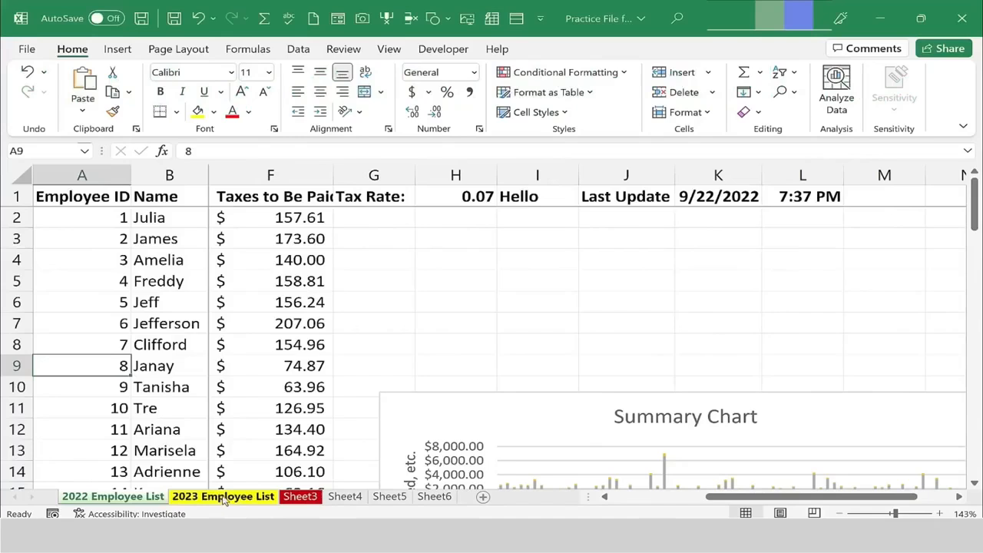
Look through each worksheet tab in the workbook, ending on the 2022 Employee List sheet.
{"action": "left_click", "coordinate": [298, 497]}
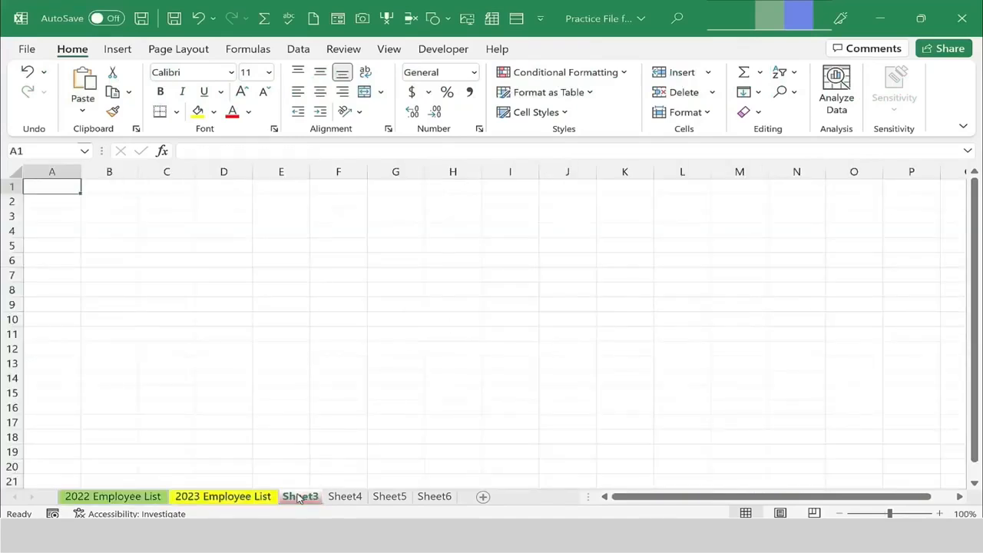
{"action": "left_click", "coordinate": [345, 496]}
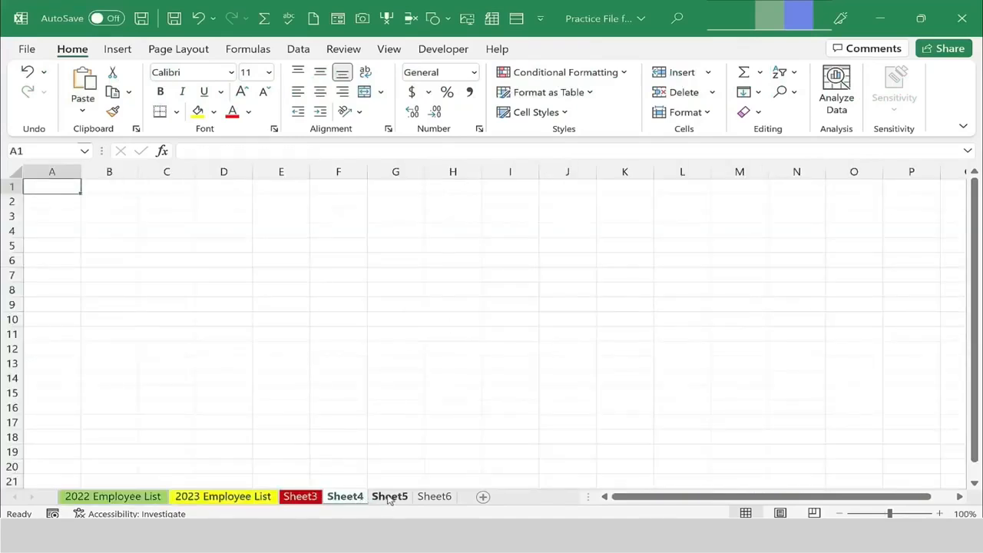
{"action": "left_click", "coordinate": [390, 497]}
{"action": "left_click", "coordinate": [300, 496]}
{"action": "left_click", "coordinate": [222, 496]}
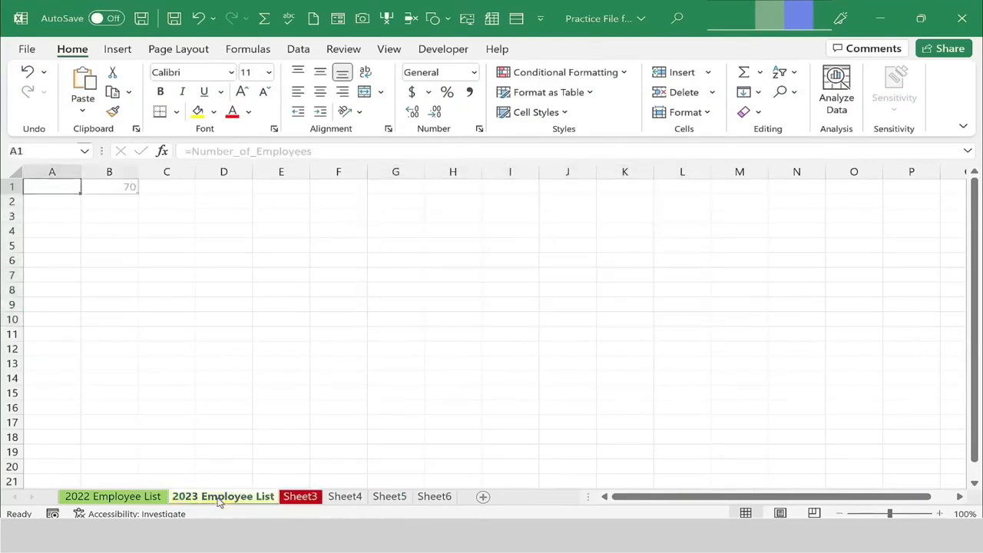
{"action": "left_click", "coordinate": [136, 497]}
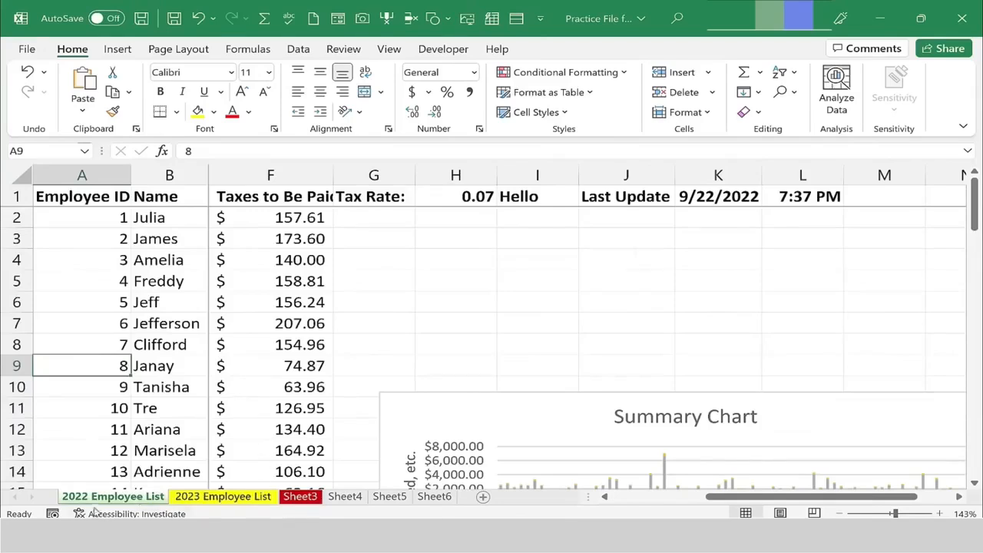
{"action": "left_click", "coordinate": [169, 361]}
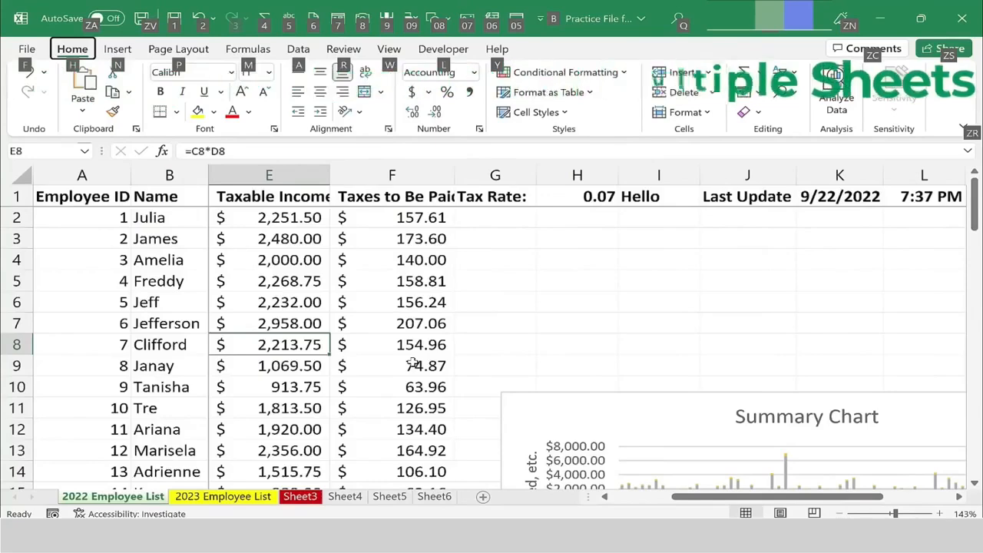
Replace the heading in cell E1 of the 2022 Employee List sheet with Income.
{"action": "left_click_drag", "start_coordinate": [688, 498], "coordinate": [554, 502]}
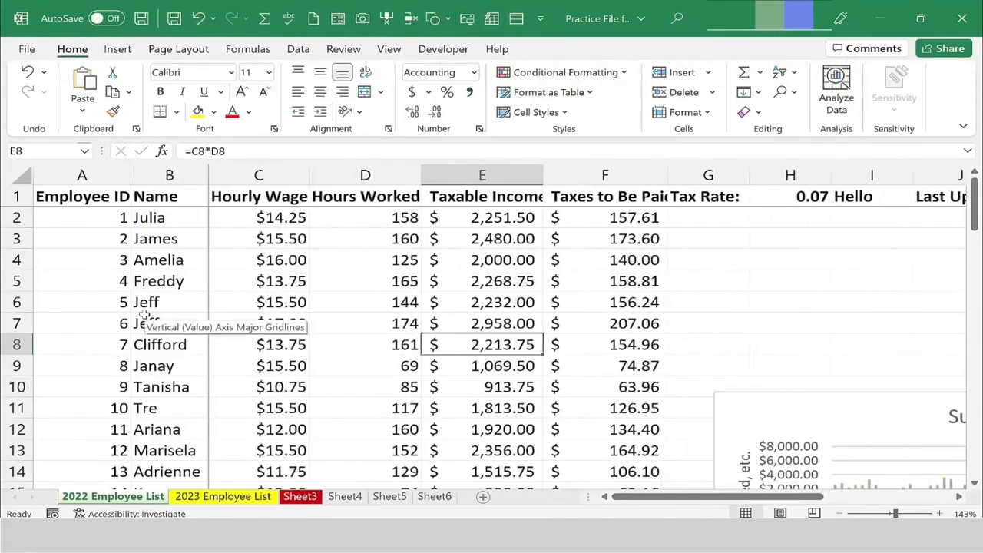
{"action": "left_click", "coordinate": [496, 196]}
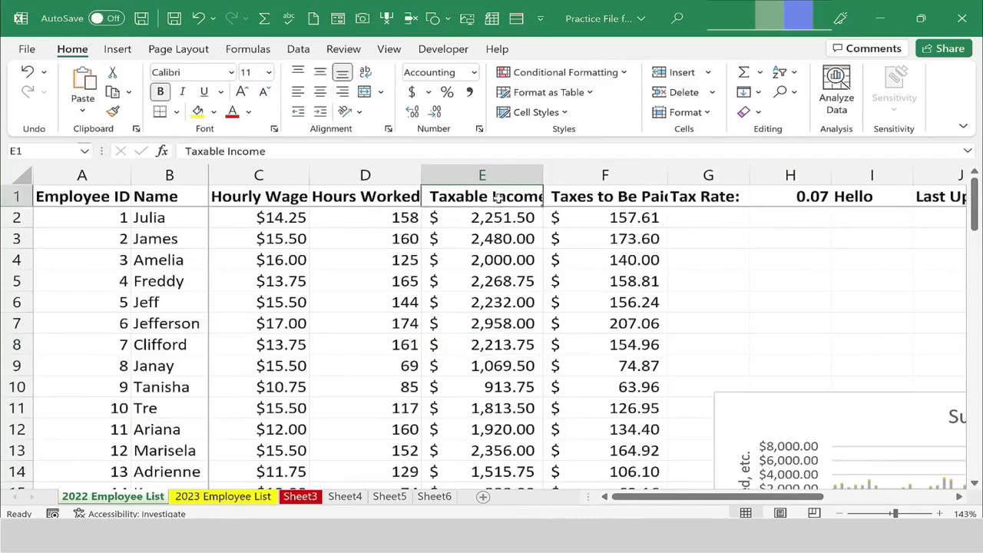
{"action": "key", "text": "BackSpace"}
{"action": "type", "text": "Income"}
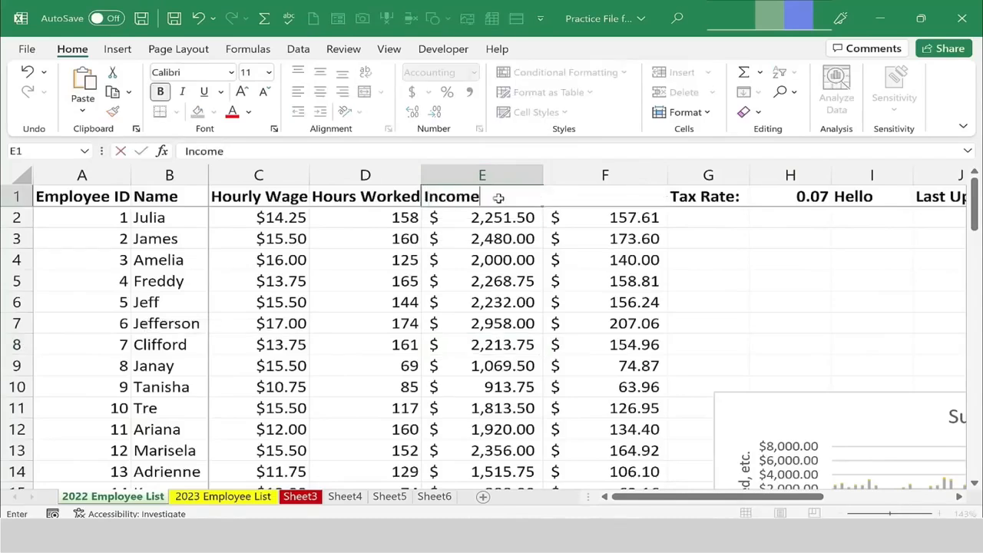
{"action": "key", "text": "Return"}
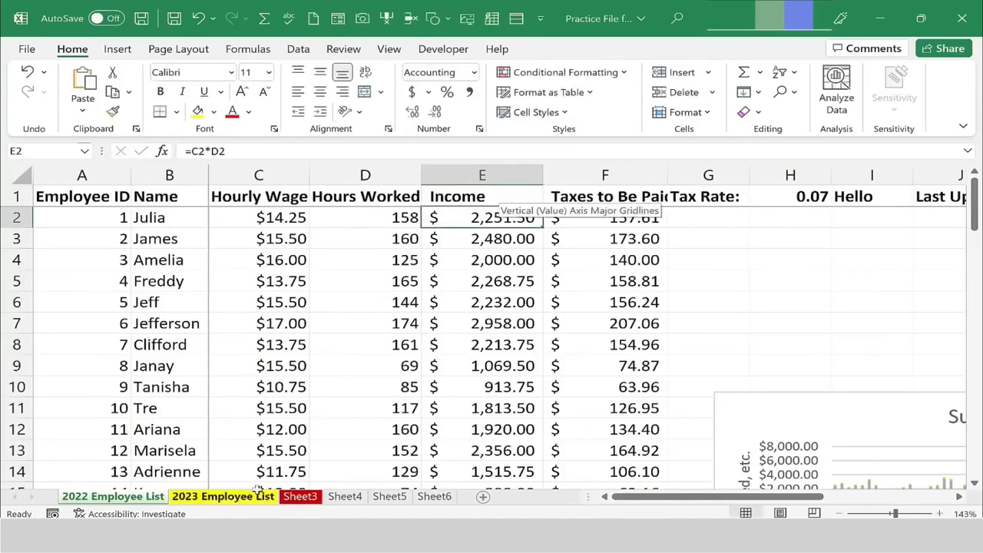
Check the other sheets for the new heading, then undo the E1 heading change on the 2022 Employee List sheet.
{"action": "left_click", "coordinate": [211, 497]}
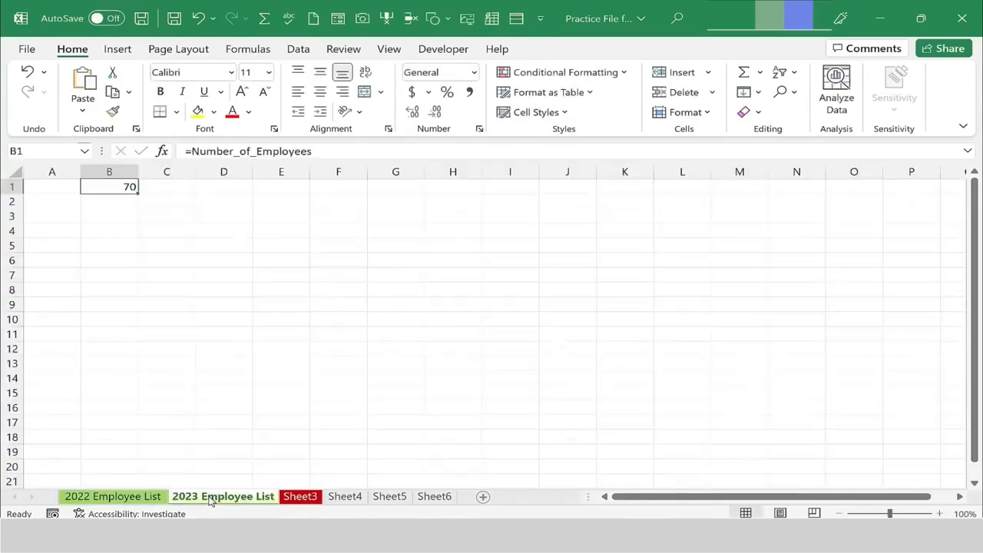
{"action": "left_click", "coordinate": [305, 499]}
{"action": "left_click", "coordinate": [115, 497]}
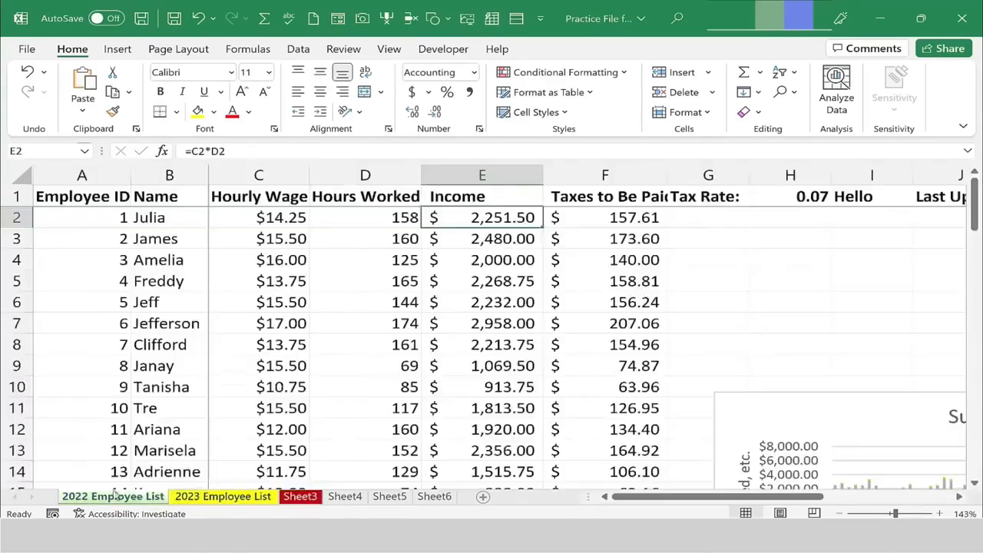
{"action": "left_click", "coordinate": [232, 501]}
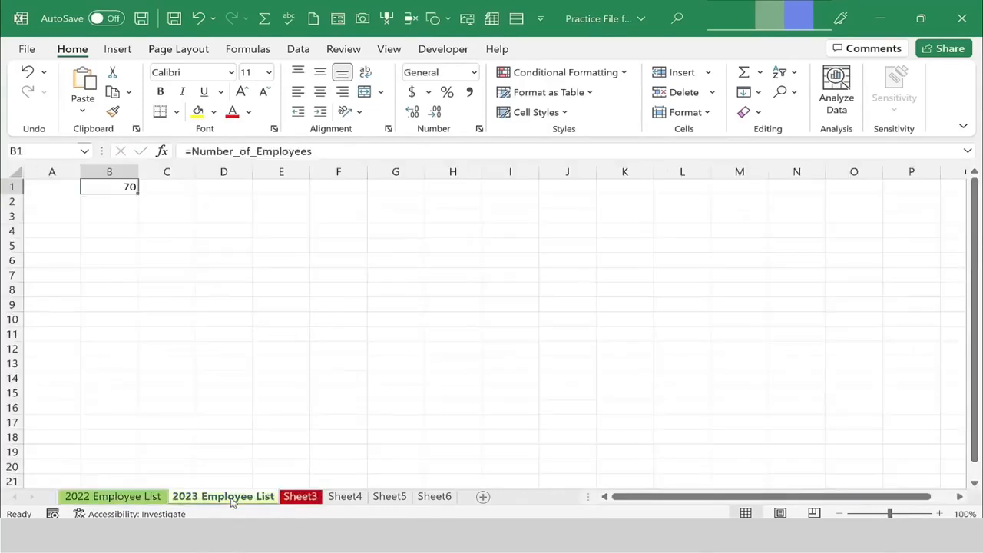
{"action": "left_click", "coordinate": [140, 497]}
{"action": "key", "text": "ctrl+z"}
{"action": "key", "text": "ctrl+z"}
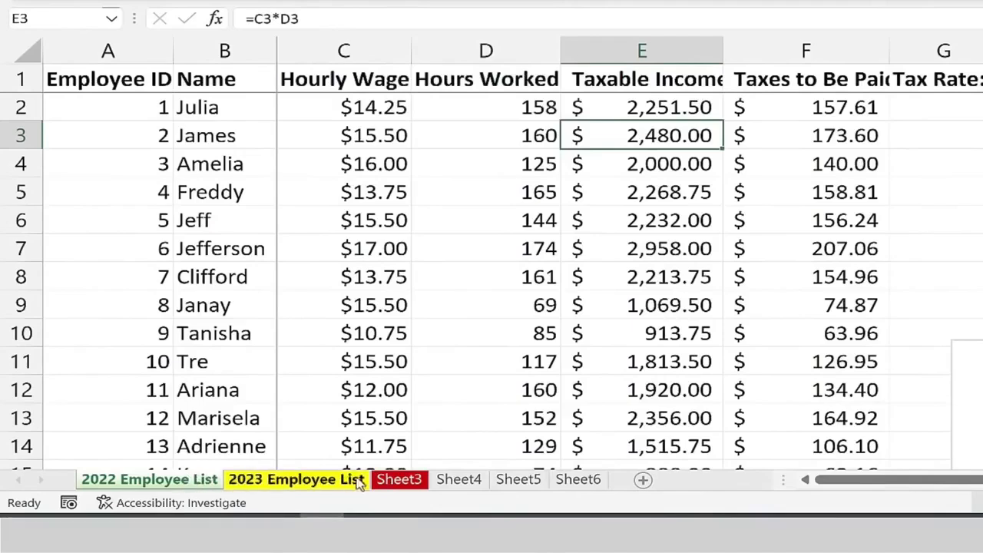
Group the sheets from 2022 Employee List through Sheet5 and set cell E1 to Income on all of them.
{"action": "left_click", "coordinate": [503, 483], "text": "shift"}
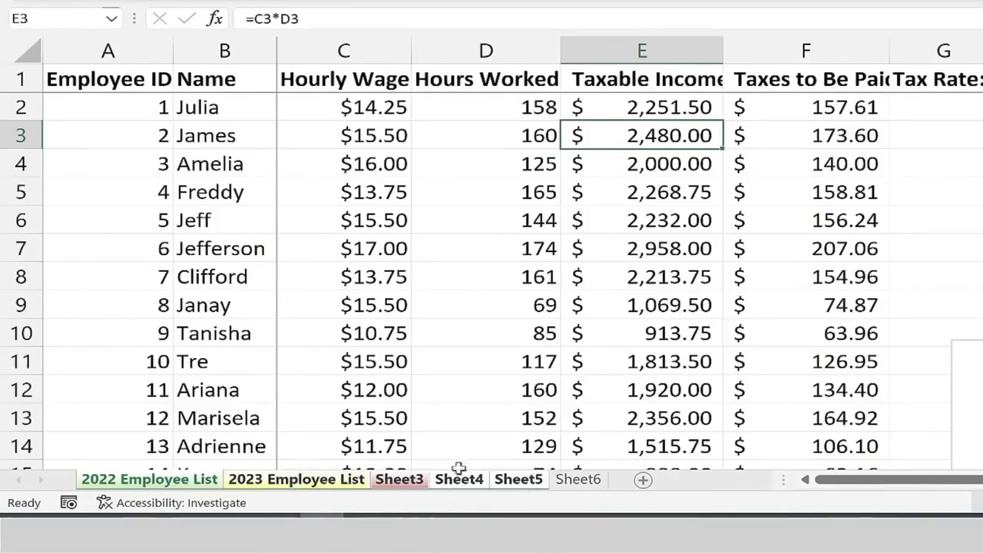
{"action": "left_click", "coordinate": [658, 80]}
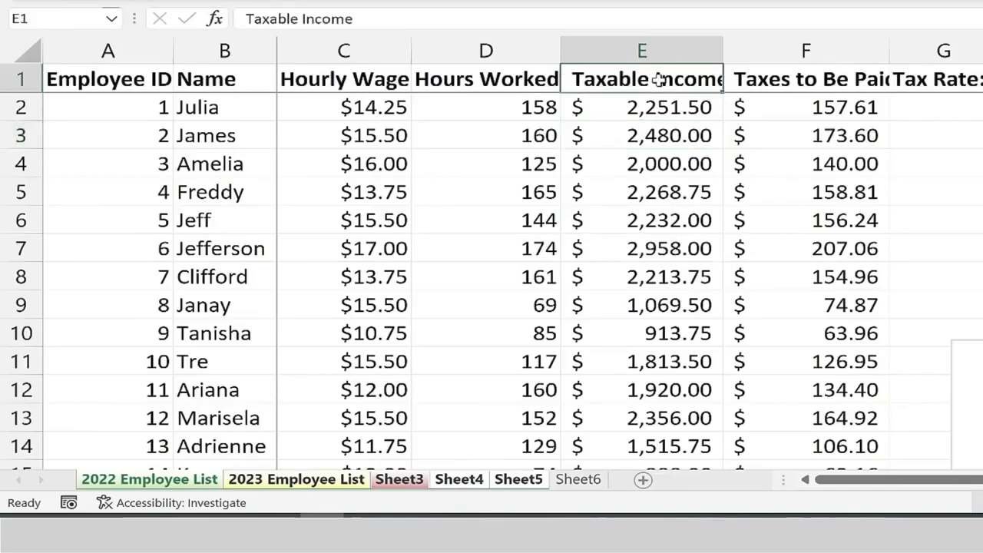
{"action": "type", "text": "Income"}
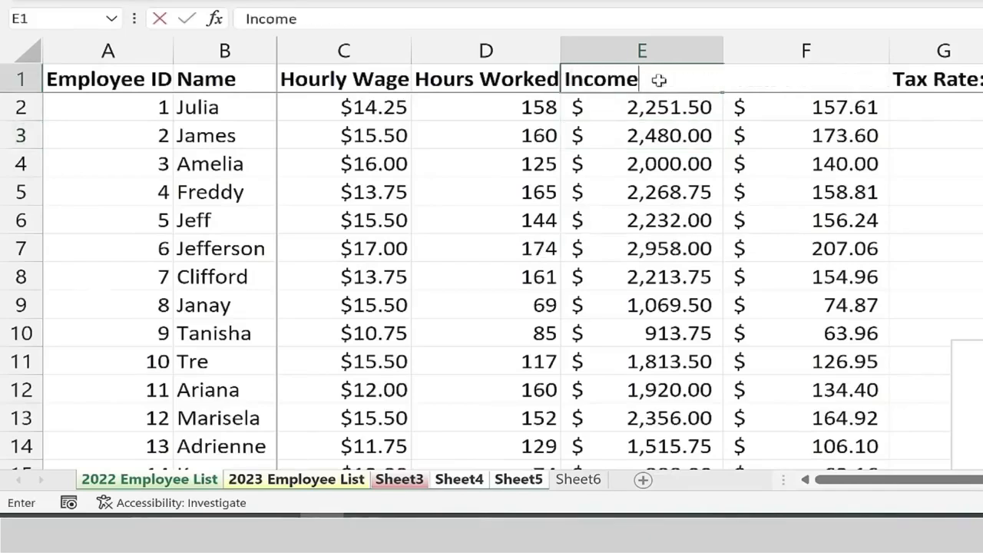
{"action": "key", "text": "Return"}
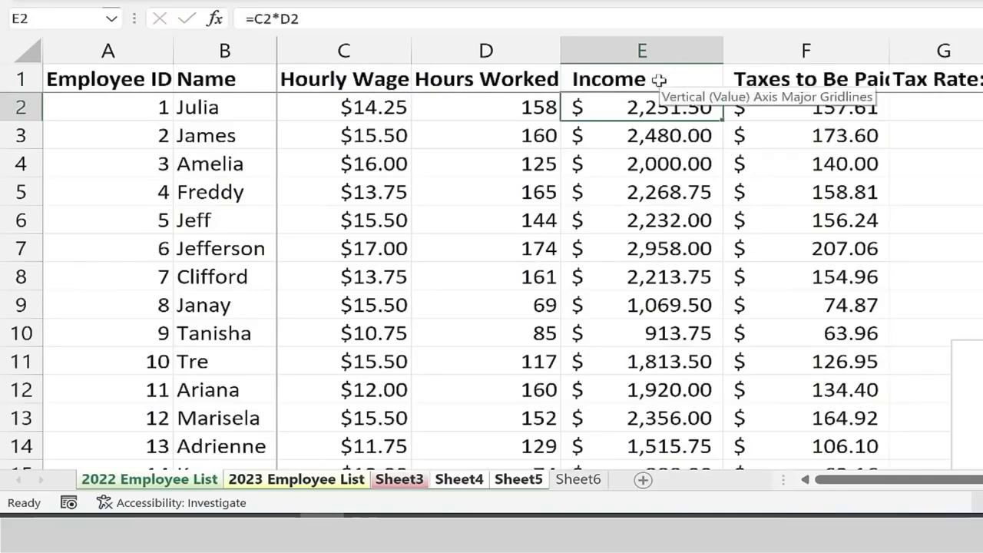
Check cell E1 across the grouped sheets, then ungroup them by selecting Sheet6.
{"action": "left_click", "coordinate": [305, 481]}
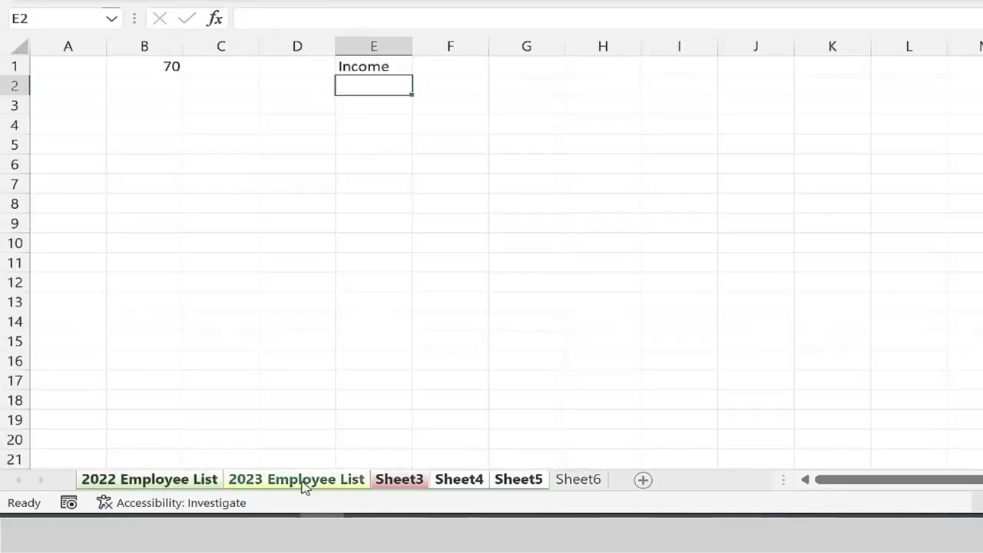
{"action": "left_click", "coordinate": [373, 67]}
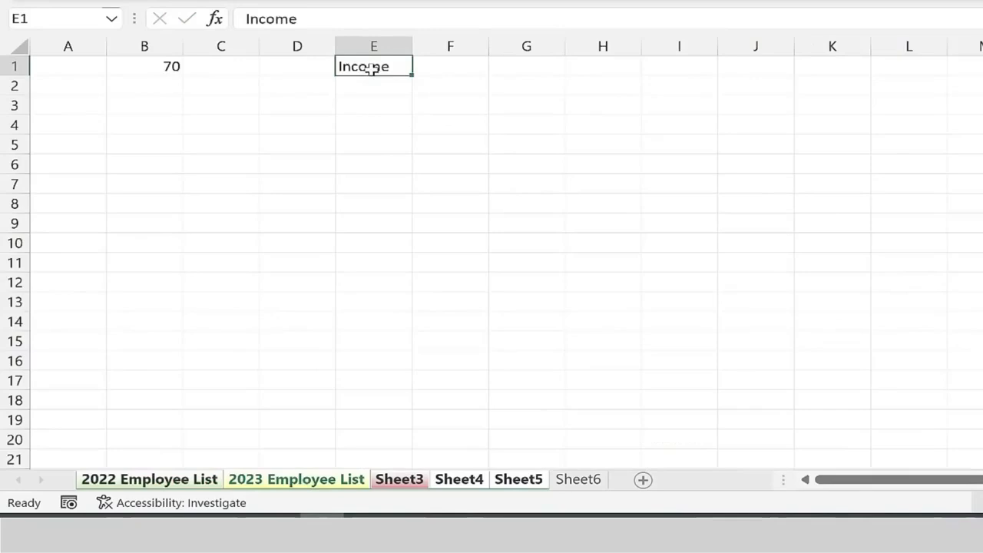
{"action": "left_click", "coordinate": [401, 479]}
{"action": "left_click", "coordinate": [469, 442]}
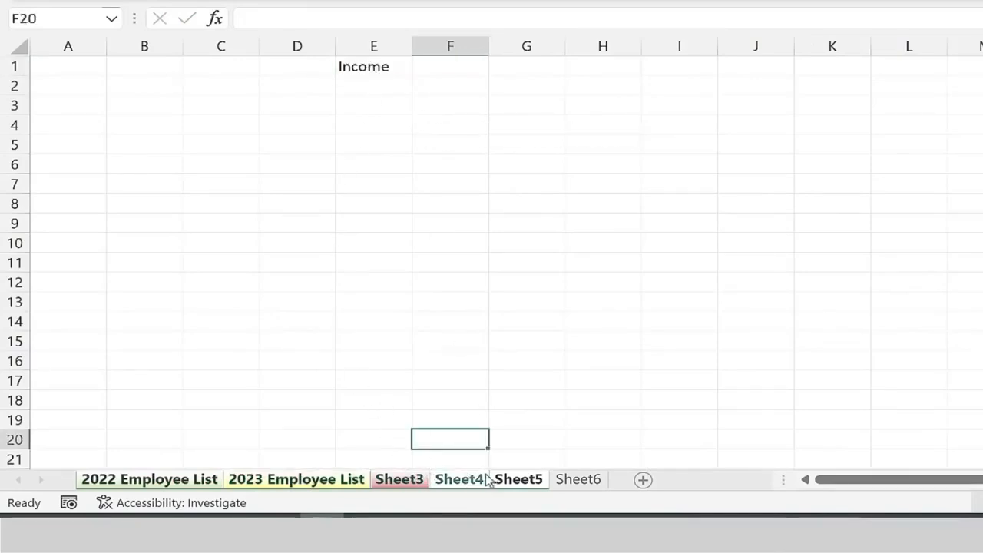
{"action": "left_click", "coordinate": [579, 479]}
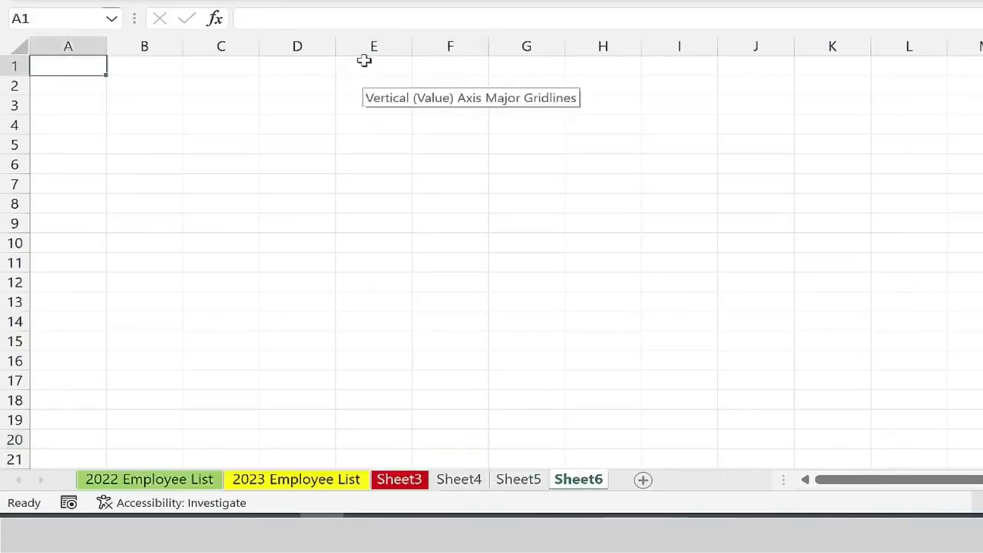
{"action": "left_click", "coordinate": [178, 439]}
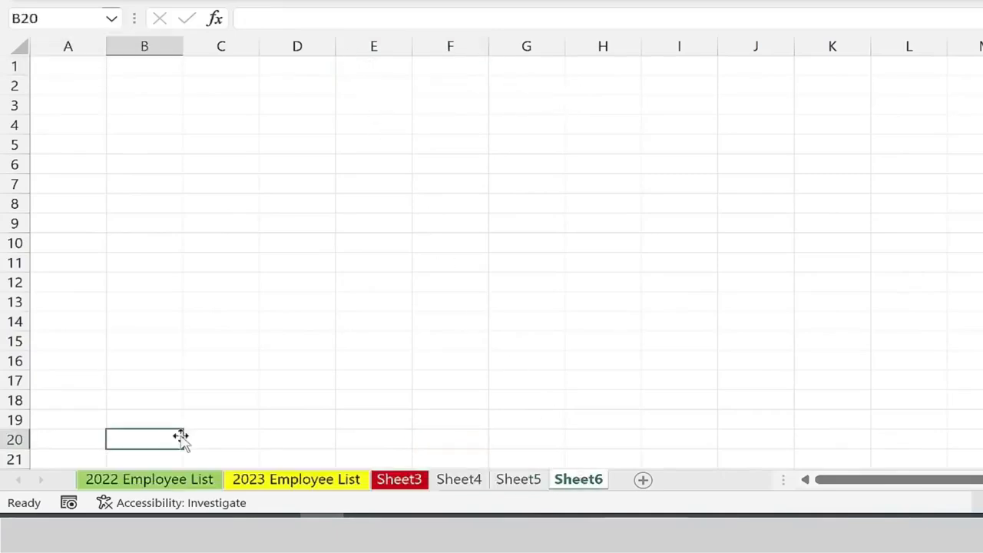
Group the 2022 Employee List, Sheet3 and Sheet5 sheets and enter ID in cell A1 on all of them.
{"action": "left_click", "coordinate": [165, 479]}
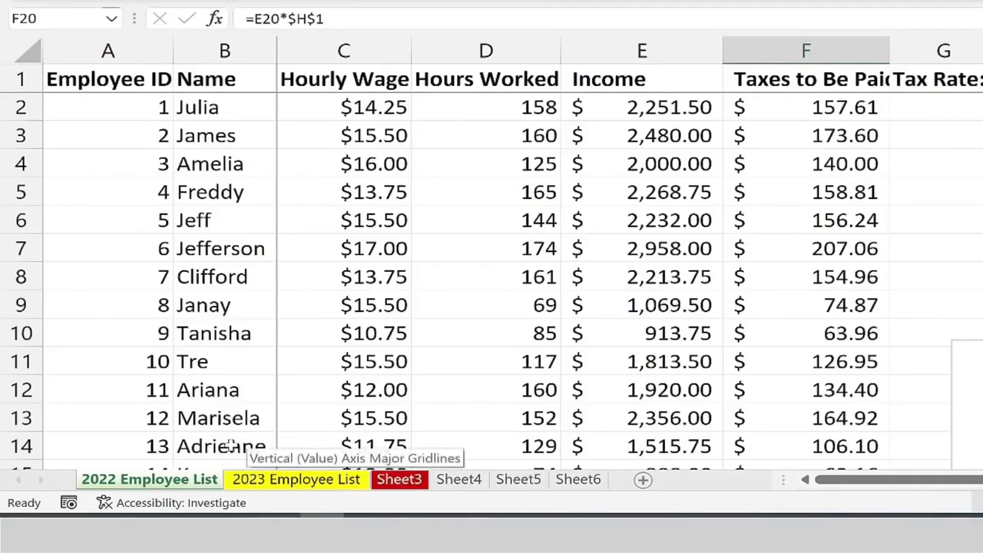
{"action": "left_click", "coordinate": [403, 484], "text": "ctrl"}
{"action": "left_click", "coordinate": [461, 482], "text": "ctrl"}
{"action": "left_click", "coordinate": [521, 482], "text": "ctrl"}
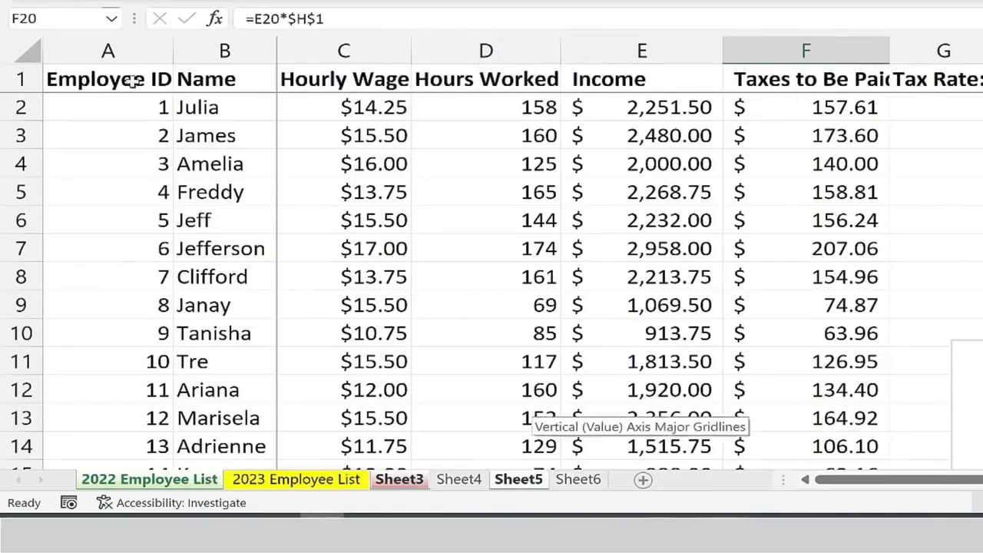
{"action": "left_click", "coordinate": [131, 81]}
{"action": "type", "text": "ID"}
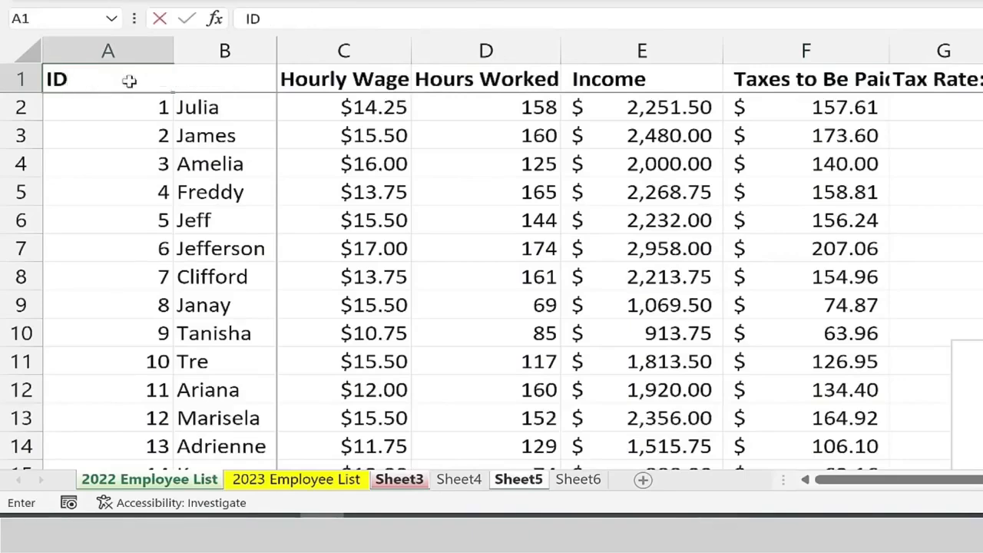
{"action": "key", "text": "Return"}
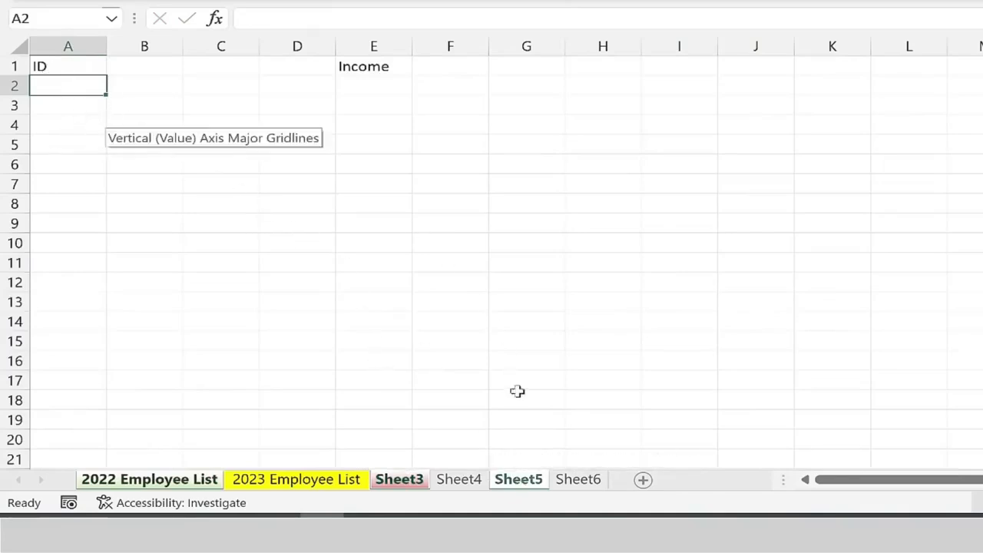
Ungroup the sheets and compare the headings on the 2022 and 2023 Employee List sheets.
{"action": "left_click", "coordinate": [459, 481]}
{"action": "left_click", "coordinate": [285, 483]}
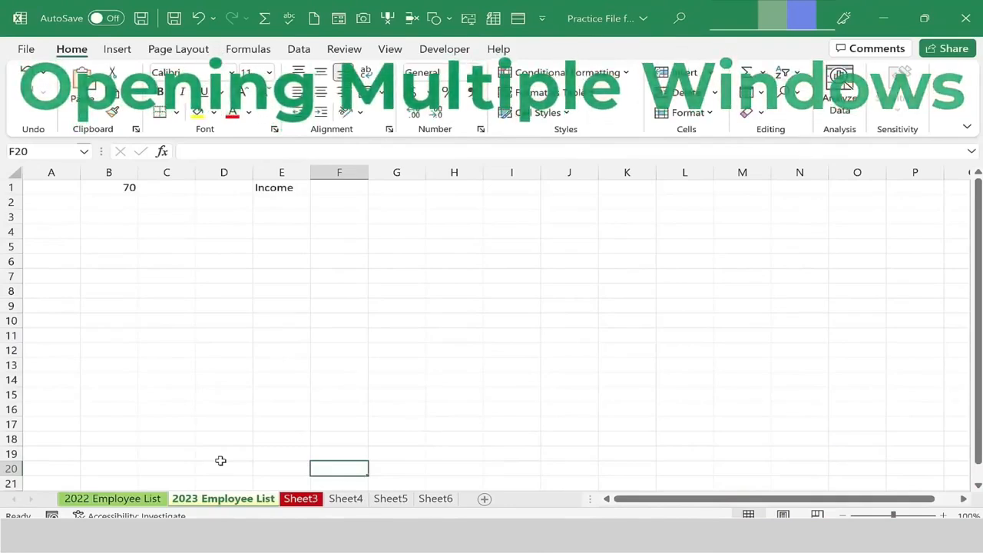
{"action": "left_click", "coordinate": [221, 460]}
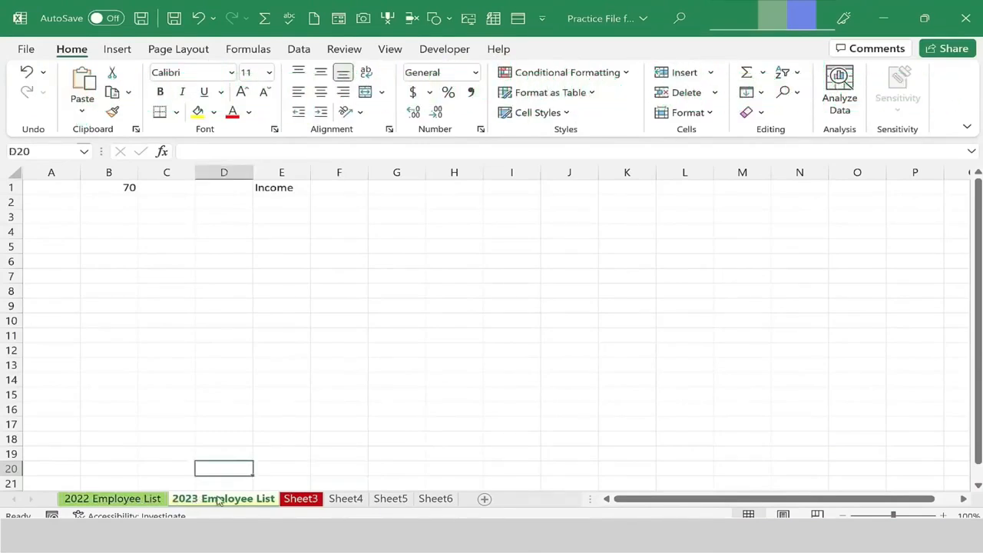
{"action": "left_click", "coordinate": [138, 499]}
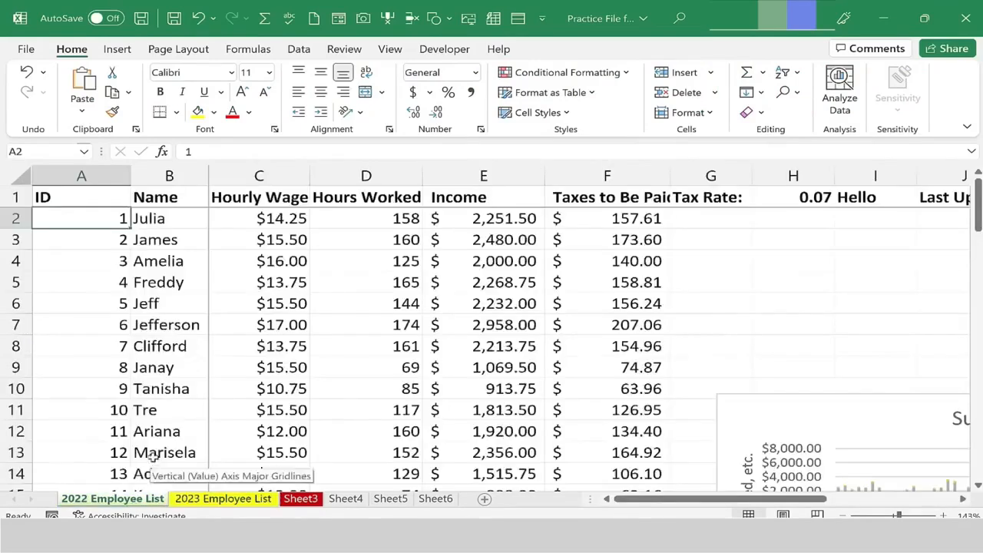
{"action": "left_click", "coordinate": [215, 500]}
{"action": "left_click", "coordinate": [103, 500]}
{"action": "left_click", "coordinate": [202, 501]}
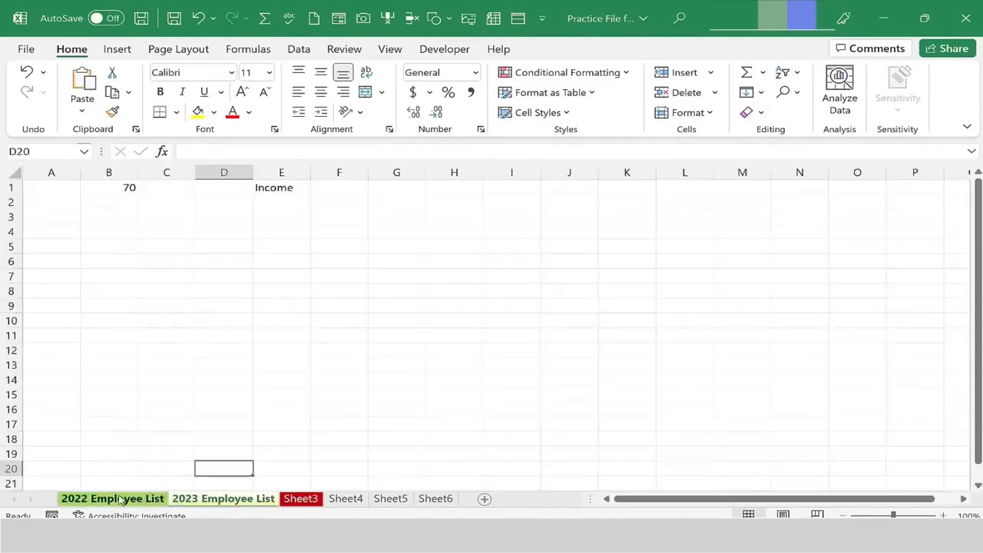
{"action": "left_click", "coordinate": [121, 500]}
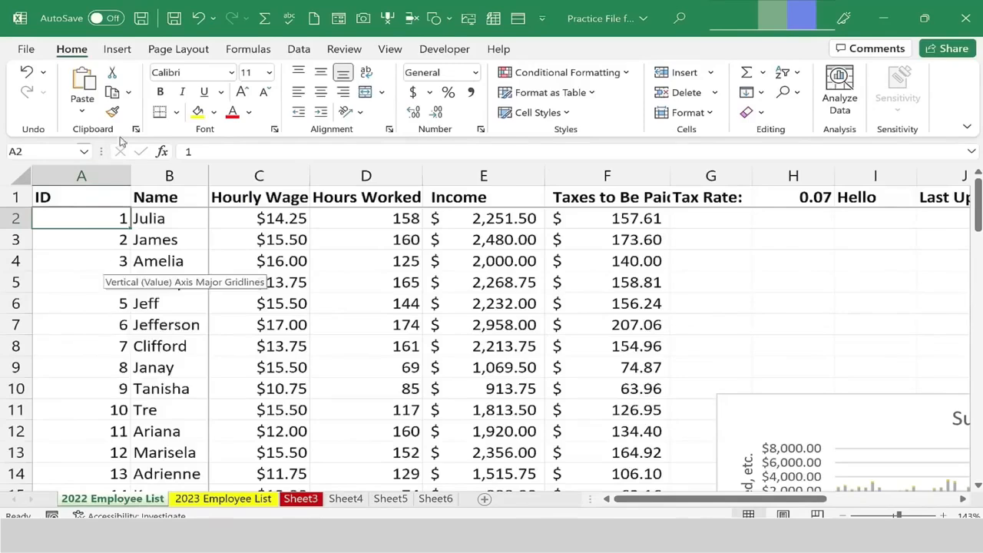
Open a new window of the workbook and snap it to the right half of the screen.
{"action": "left_click", "coordinate": [390, 49]}
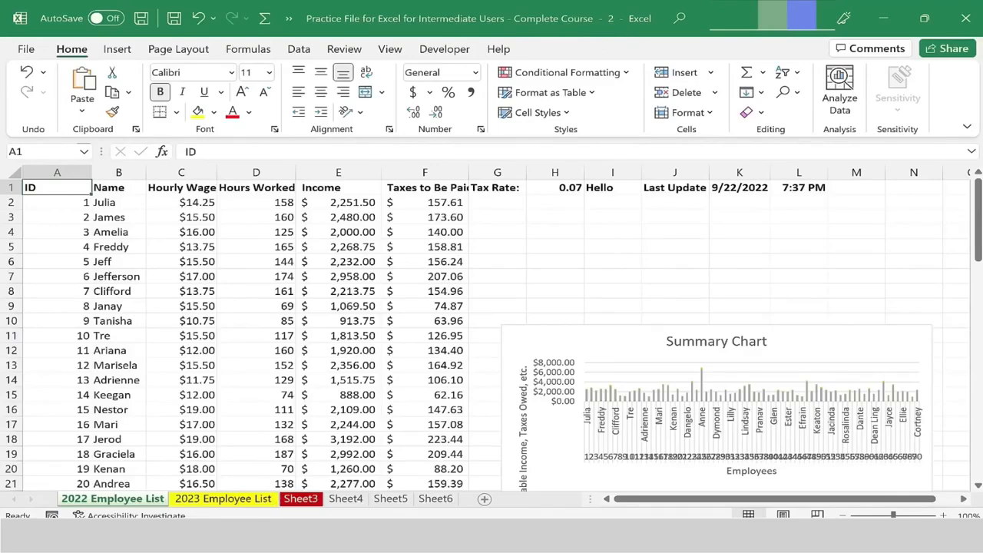
{"action": "left_click", "coordinate": [242, 518]}
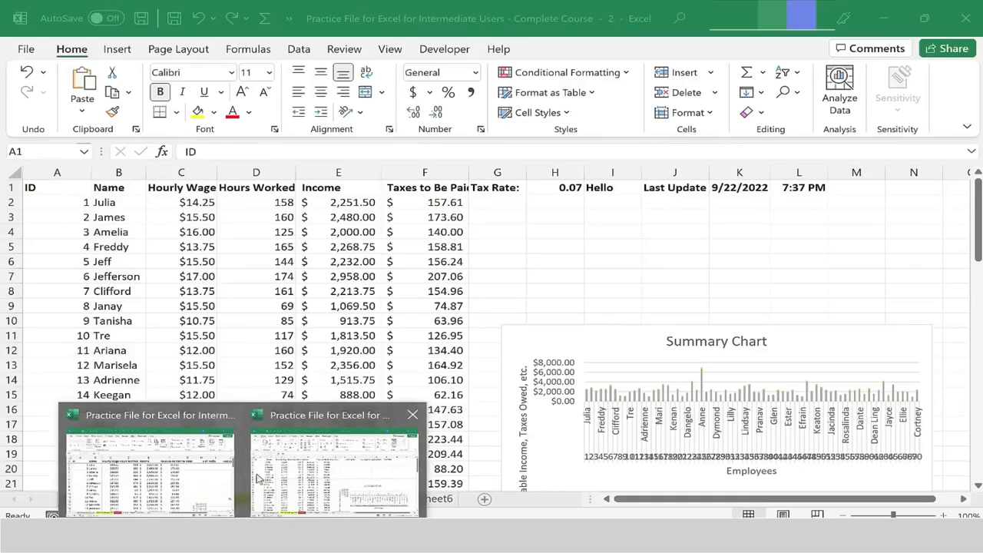
{"action": "left_click", "coordinate": [404, 5]}
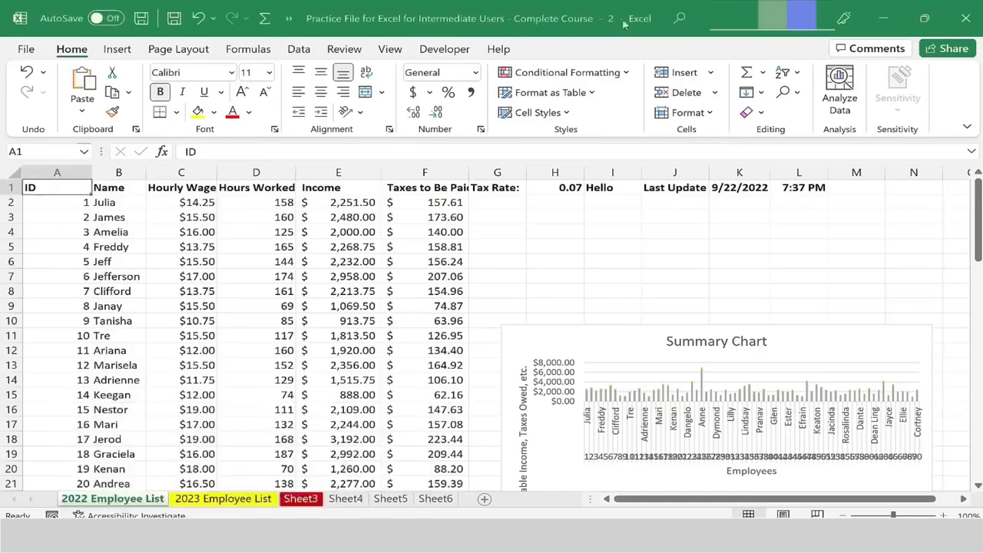
{"action": "left_click_drag", "start_coordinate": [336, 13], "coordinate": [980, 99]}
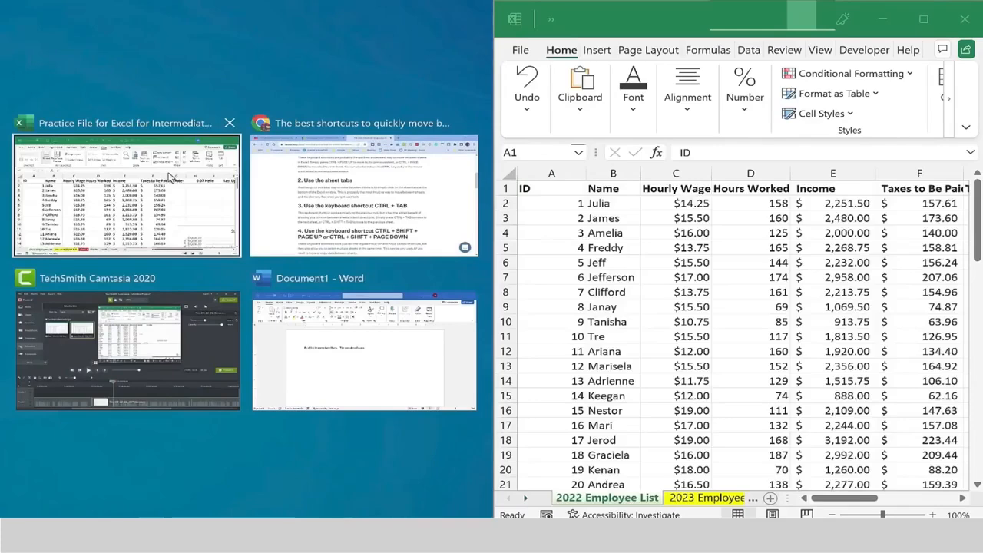
Snap the original workbook window to the left half and show Sheet3 in the second window.
{"action": "left_click", "coordinate": [169, 177]}
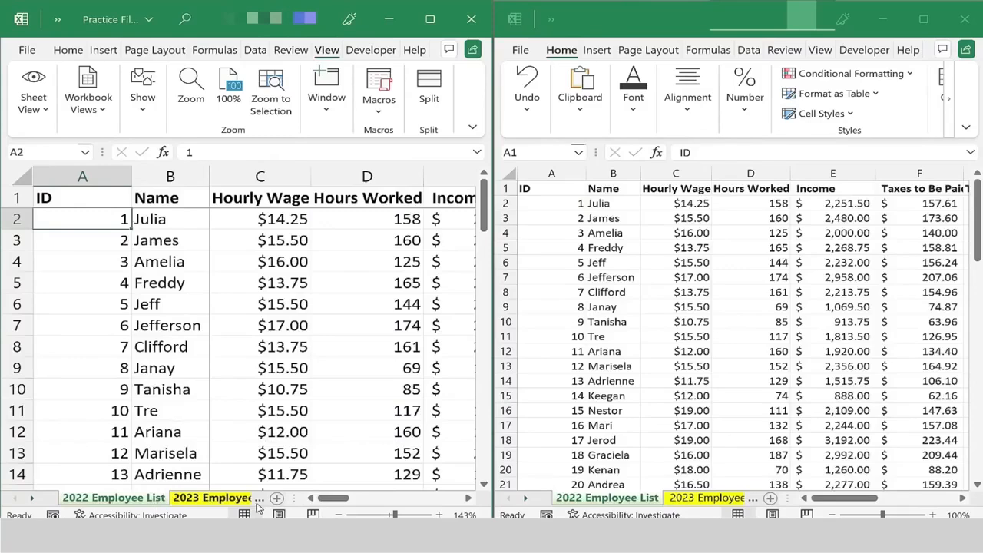
{"action": "left_click", "coordinate": [683, 499]}
{"action": "left_click", "coordinate": [704, 499]}
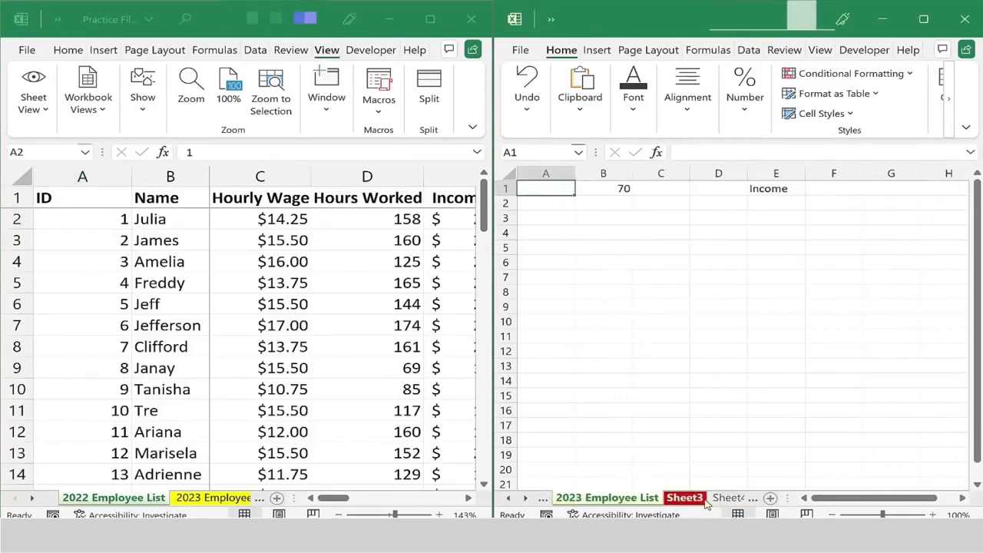
Copy the whole 2022 Employee List table and paste it into cell A1 of Sheet3 in the other window.
{"action": "left_click", "coordinate": [377, 515]}
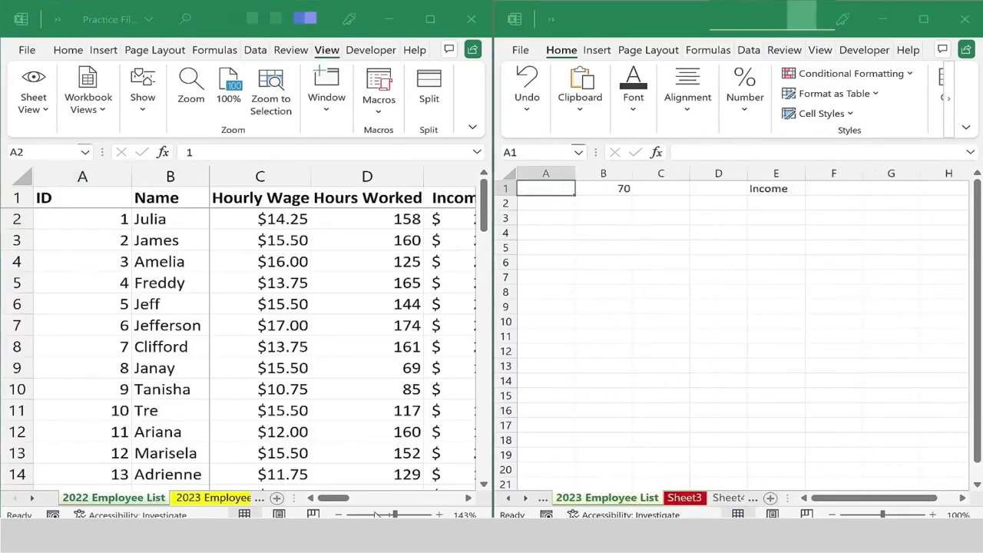
{"action": "left_click_drag", "start_coordinate": [377, 515], "coordinate": [365, 515]}
{"action": "left_click", "coordinate": [875, 515]}
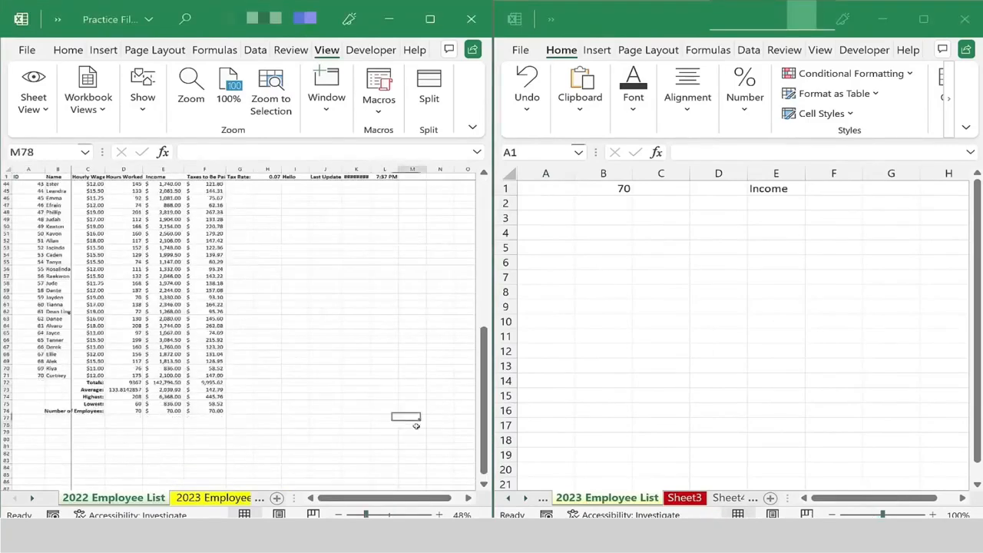
{"action": "left_click_drag", "start_coordinate": [415, 423], "coordinate": [8, 177]}
{"action": "key", "text": "ctrl+c"}
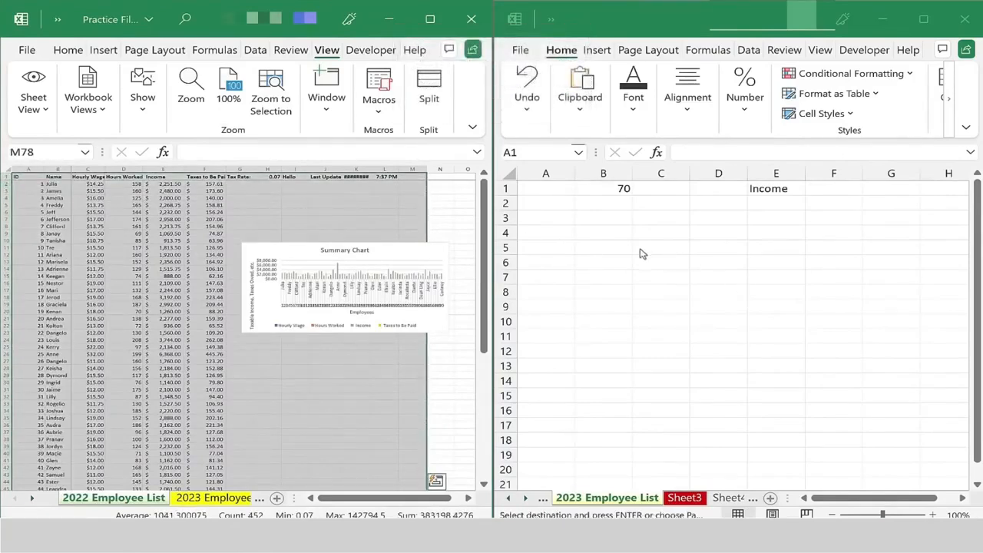
{"action": "left_click", "coordinate": [542, 190]}
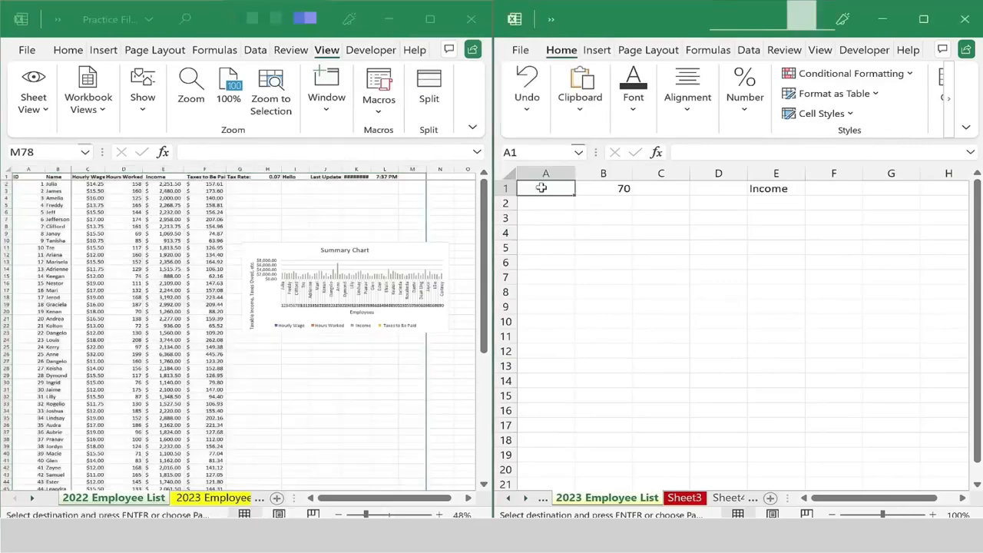
{"action": "key", "text": "ctrl+v"}
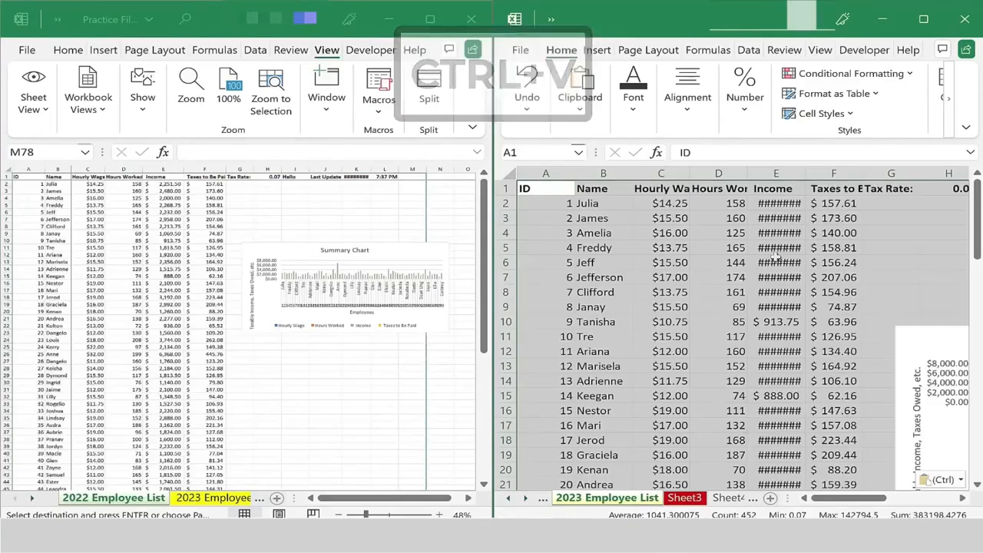
Autofit the width of the Taxes to Be Paid column on Sheet3.
{"action": "left_click", "coordinate": [833, 233]}
{"action": "left_click_drag", "start_coordinate": [803, 177], "coordinate": [823, 177]}
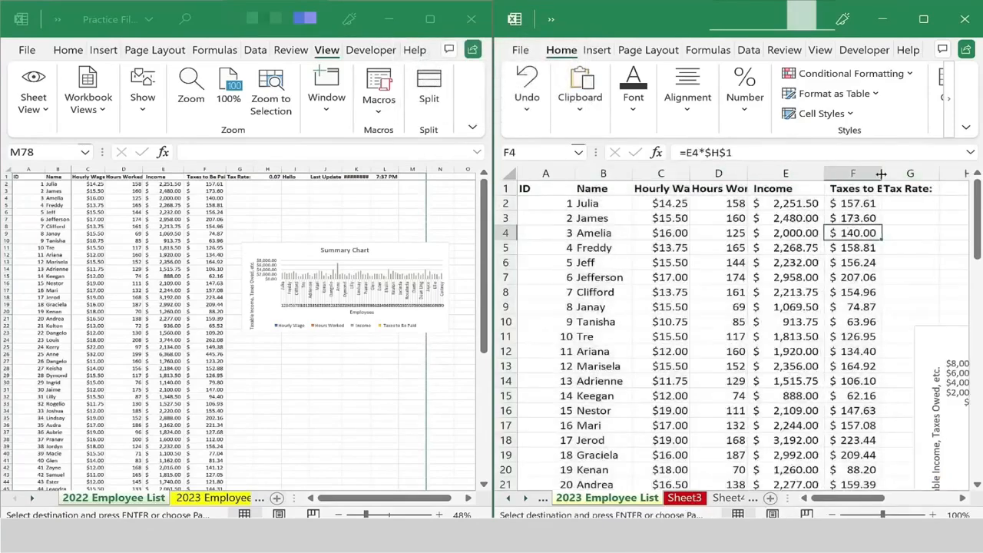
{"action": "double_click", "coordinate": [882, 173]}
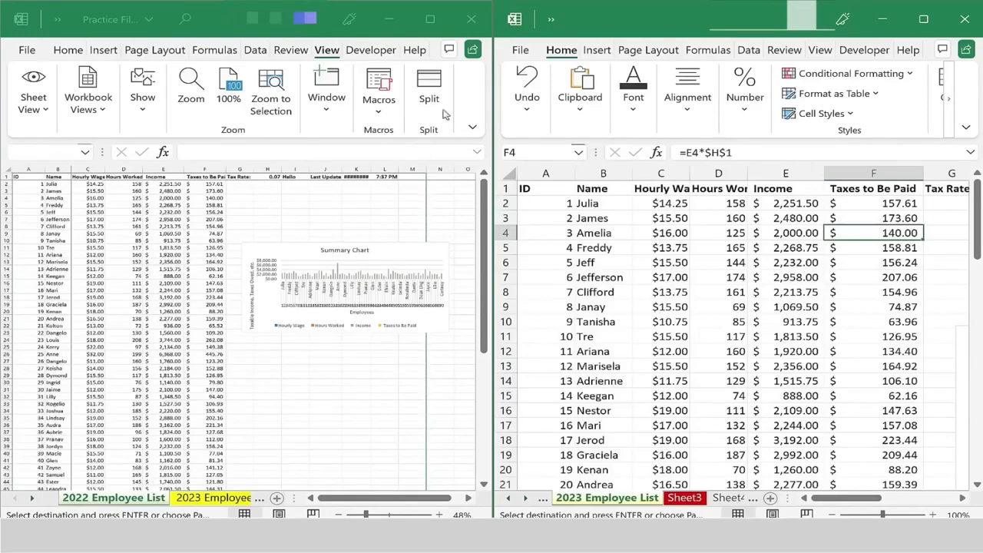
Close the second window, maximize the workbook, and switch between the 2022 and 2023 Employee List sheets.
{"action": "left_click", "coordinate": [964, 23]}
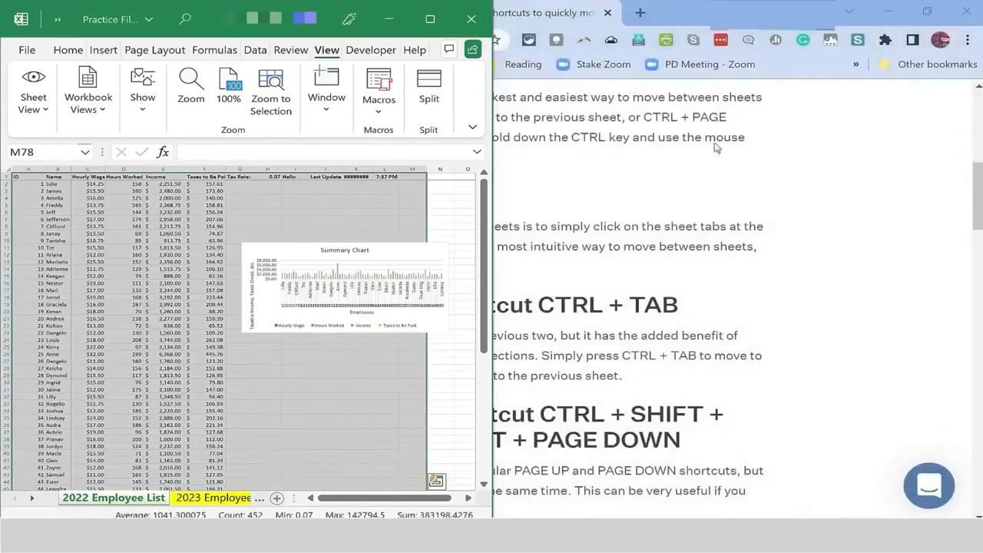
{"action": "left_click", "coordinate": [430, 32]}
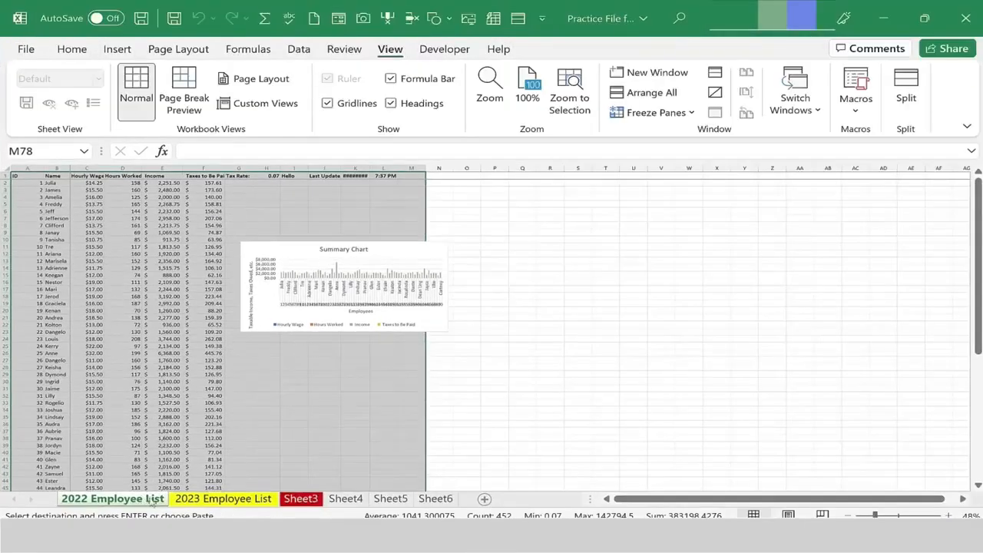
{"action": "left_click", "coordinate": [192, 499]}
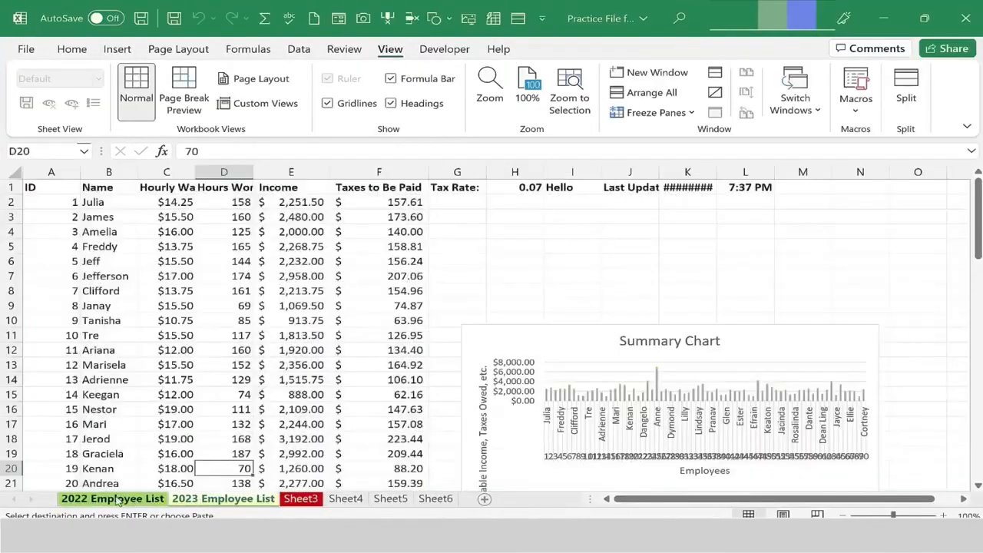
{"action": "left_click", "coordinate": [118, 500]}
{"action": "left_click", "coordinate": [207, 500]}
{"action": "left_click", "coordinate": [128, 501]}
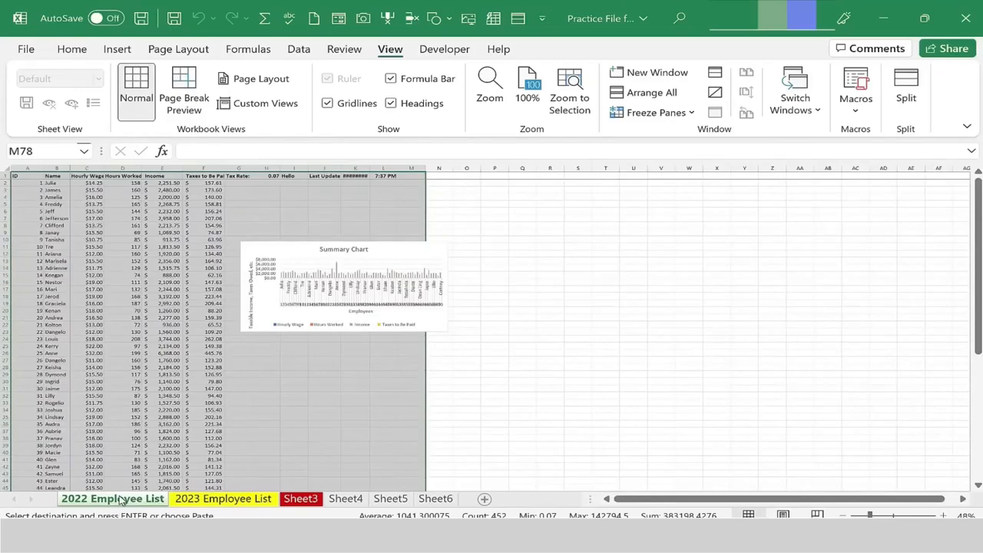
{"action": "left_click", "coordinate": [223, 499], "text": "ctrl"}
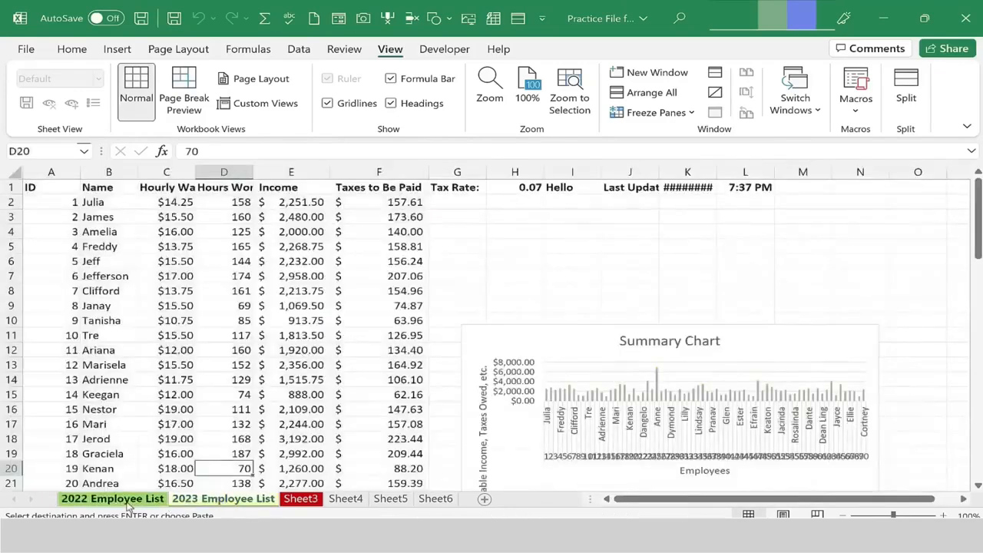
{"action": "left_click", "coordinate": [127, 500]}
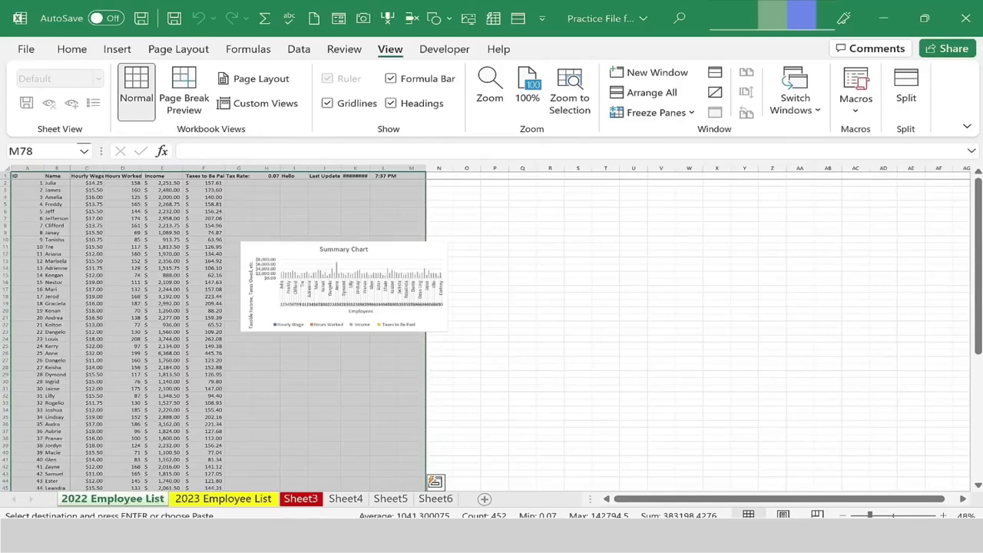
{"action": "left_click", "coordinate": [222, 499]}
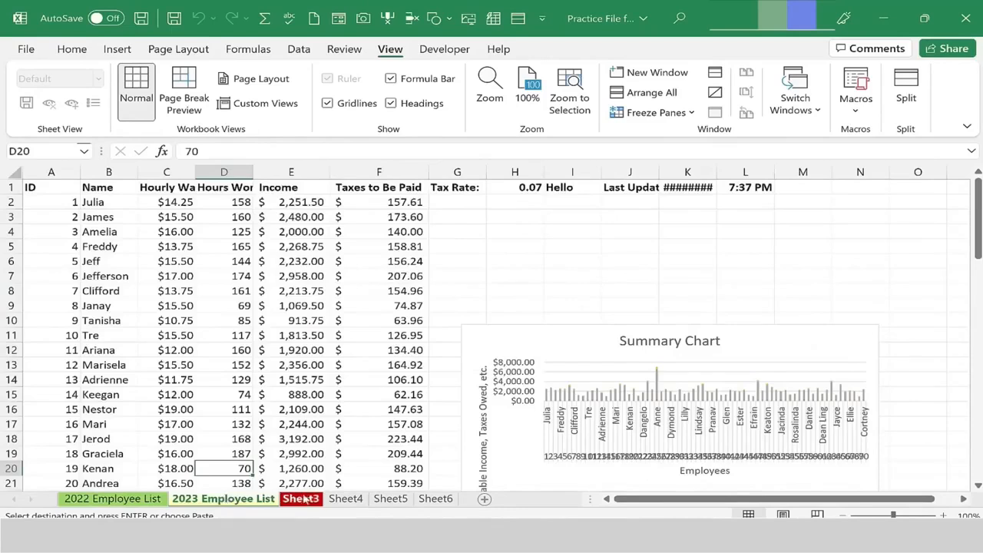
Make a copy of the 2023 Employee List sheet, placed before Sheet3.
{"action": "right_click", "coordinate": [206, 506]}
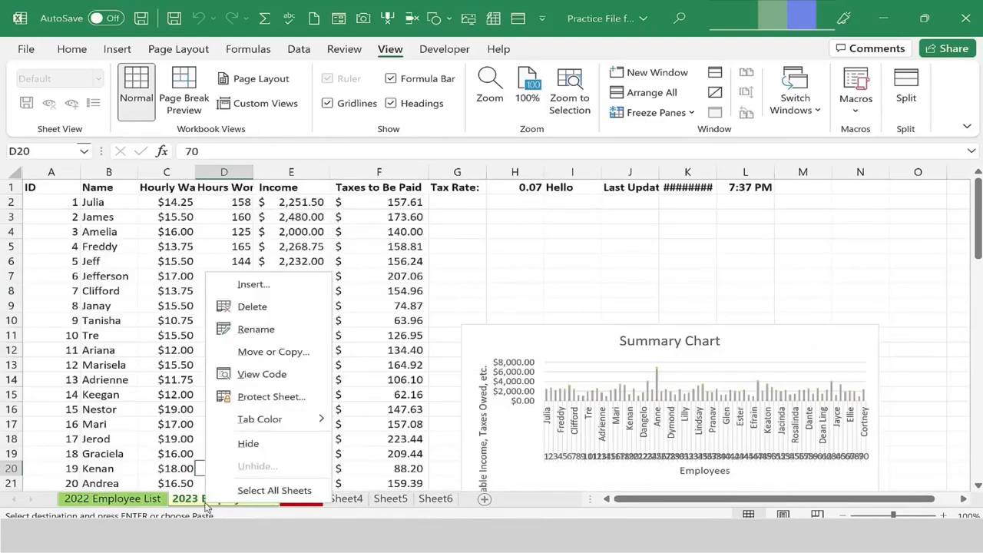
{"action": "left_click", "coordinate": [277, 358]}
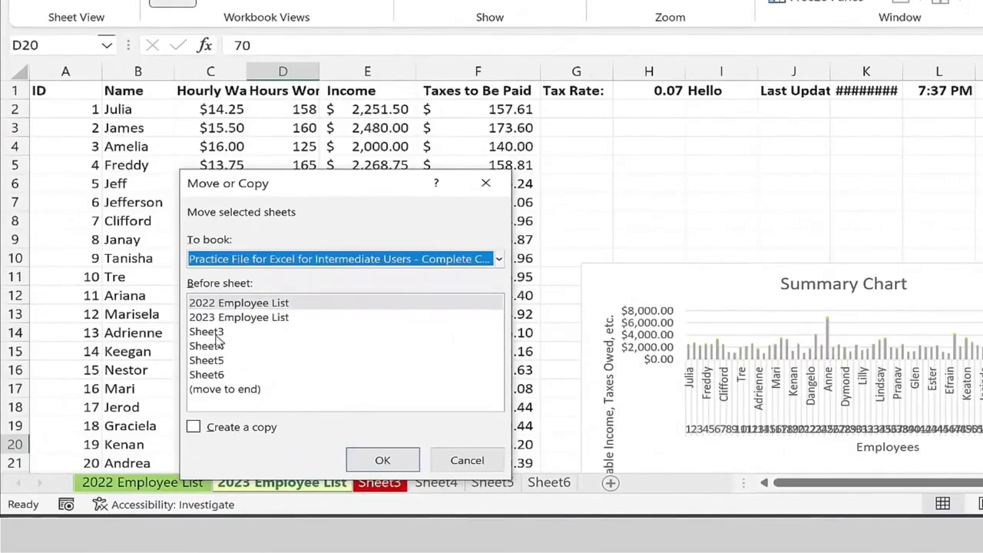
{"action": "left_click", "coordinate": [216, 335]}
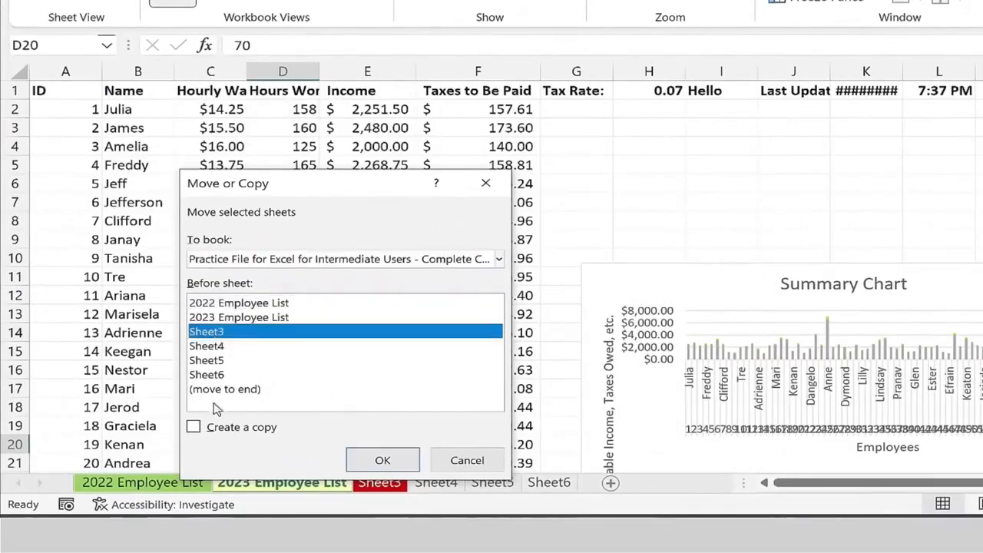
{"action": "left_click", "coordinate": [198, 430]}
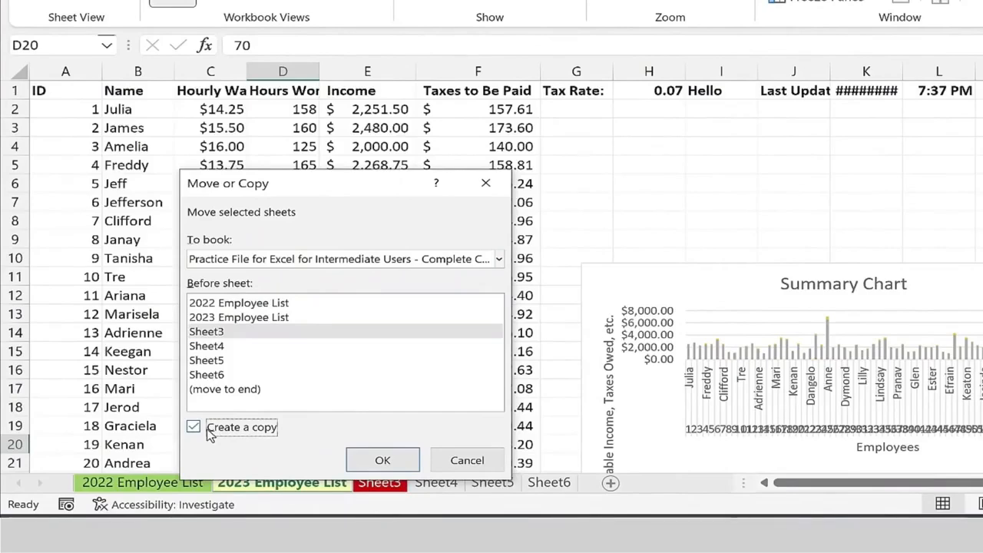
{"action": "left_click", "coordinate": [384, 460]}
Rename the copied sheet to 2024 Employee List.
{"action": "left_click", "coordinate": [279, 484]}
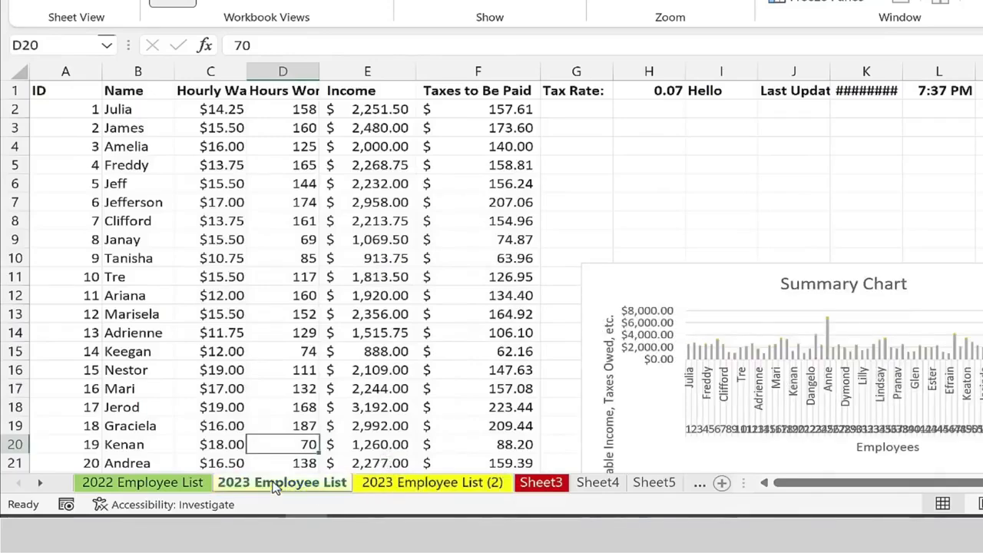
{"action": "left_click", "coordinate": [414, 484]}
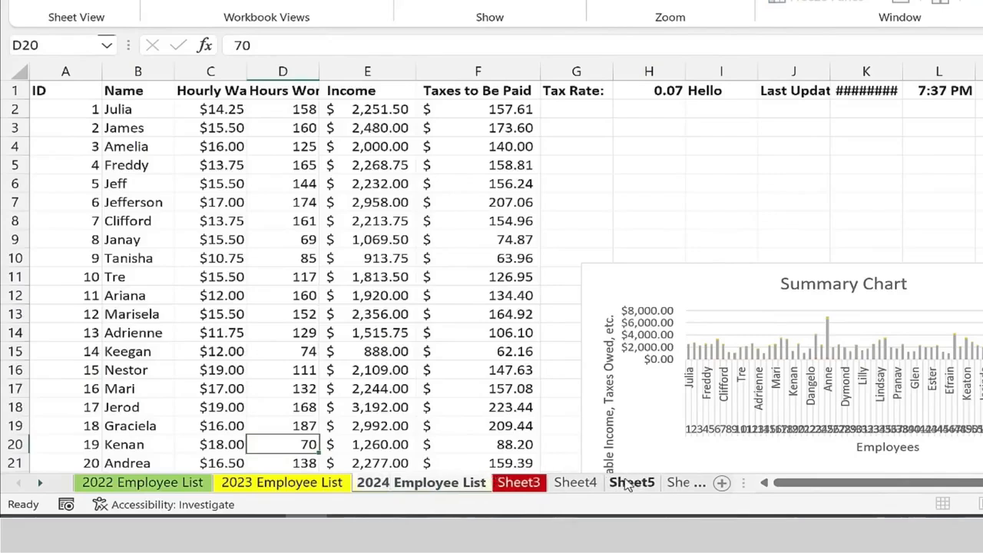
{"action": "key", "text": "Return"}
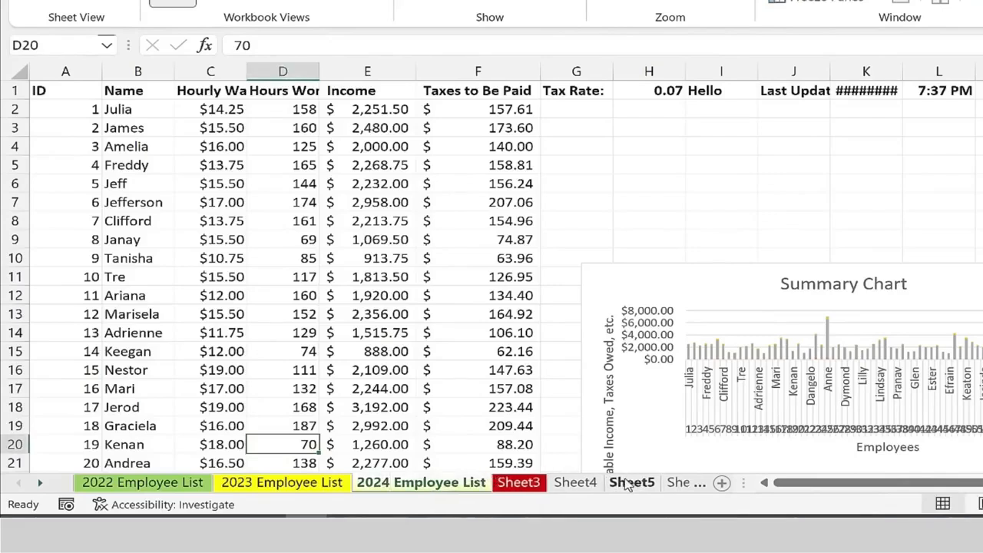
Copy the 2024 Employee List sheet into a new workbook.
{"action": "left_click", "coordinate": [316, 483]}
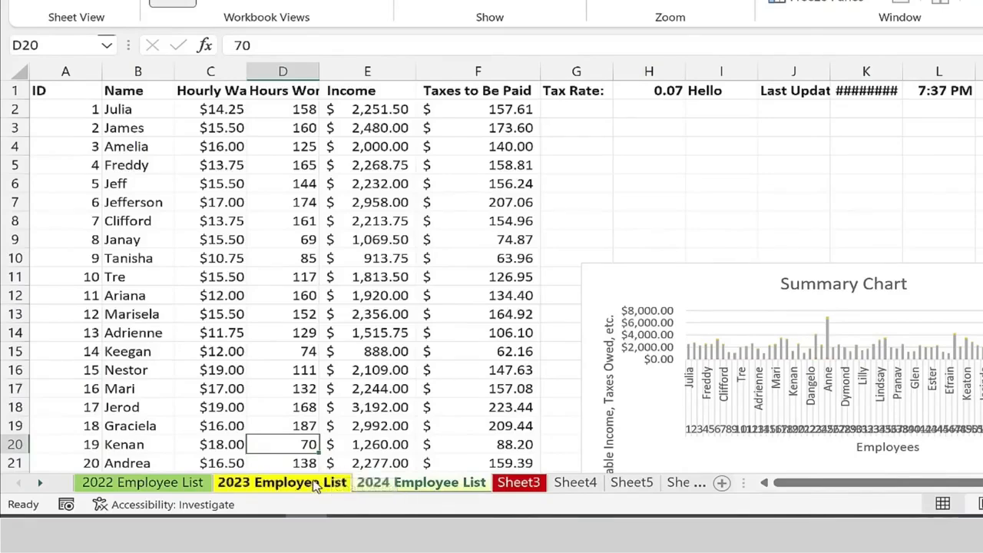
{"action": "left_click", "coordinate": [396, 482]}
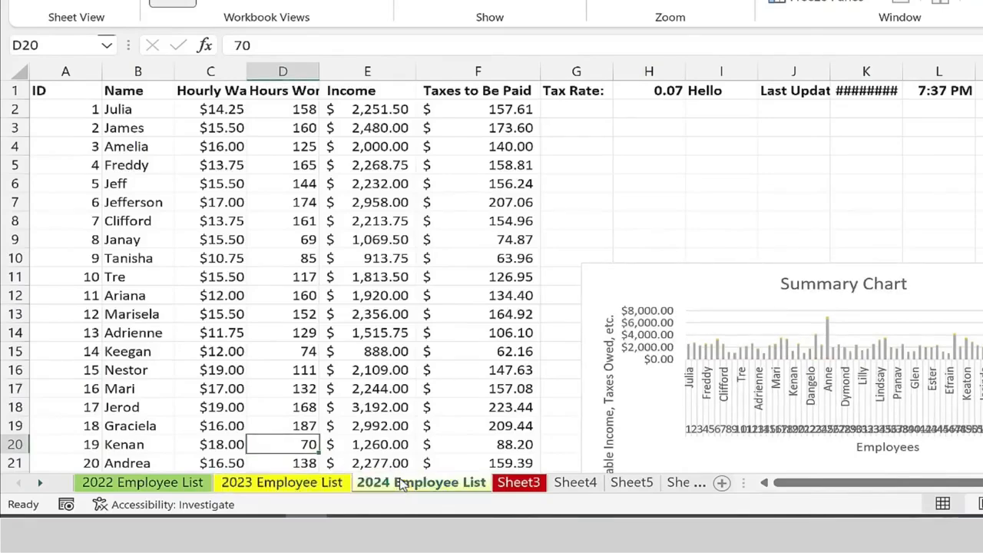
{"action": "right_click", "coordinate": [400, 487]}
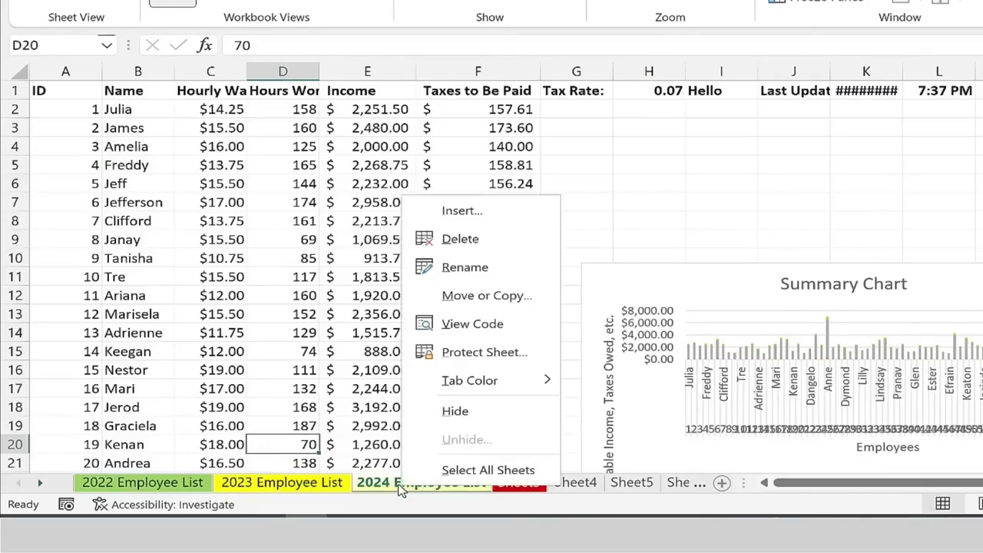
{"action": "left_click", "coordinate": [460, 295]}
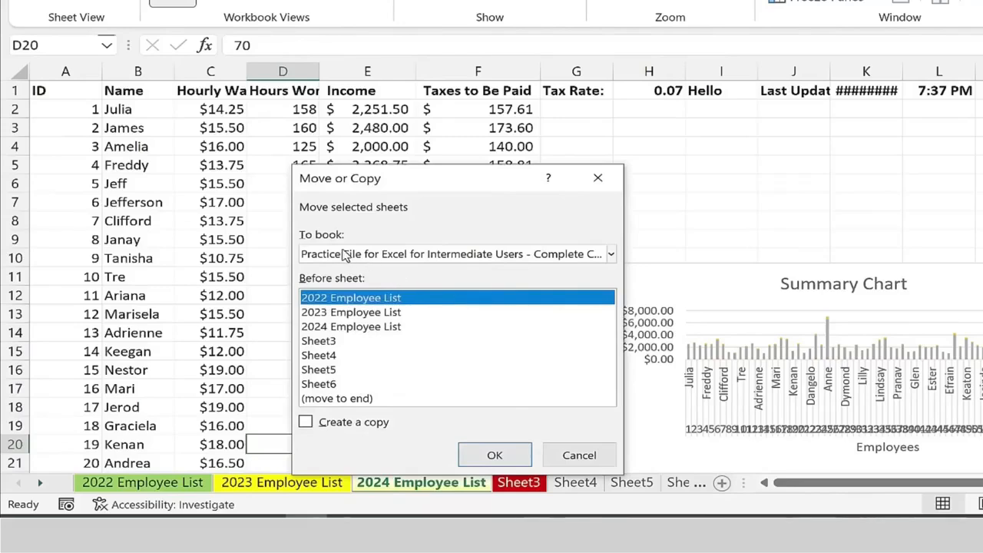
{"action": "left_click", "coordinate": [345, 254]}
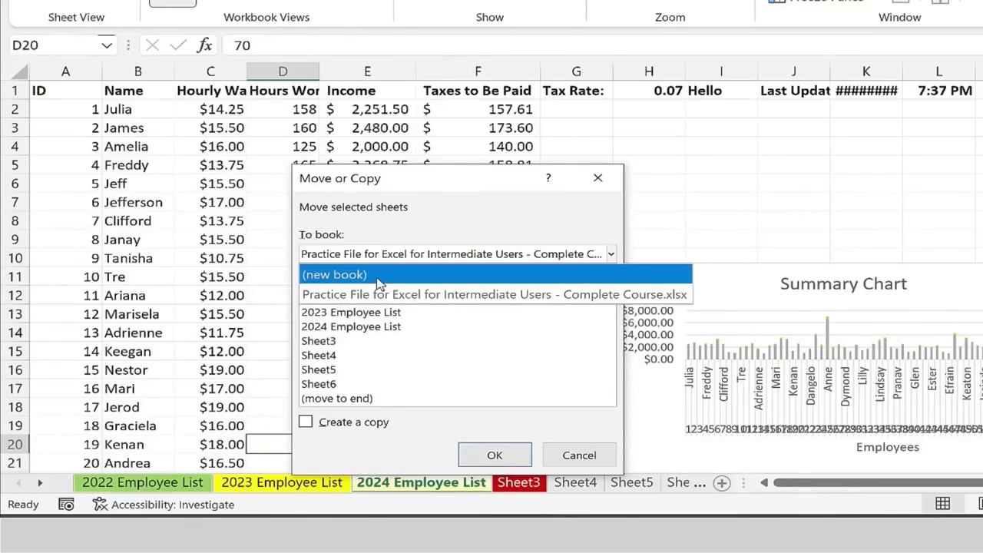
{"action": "left_click", "coordinate": [371, 276]}
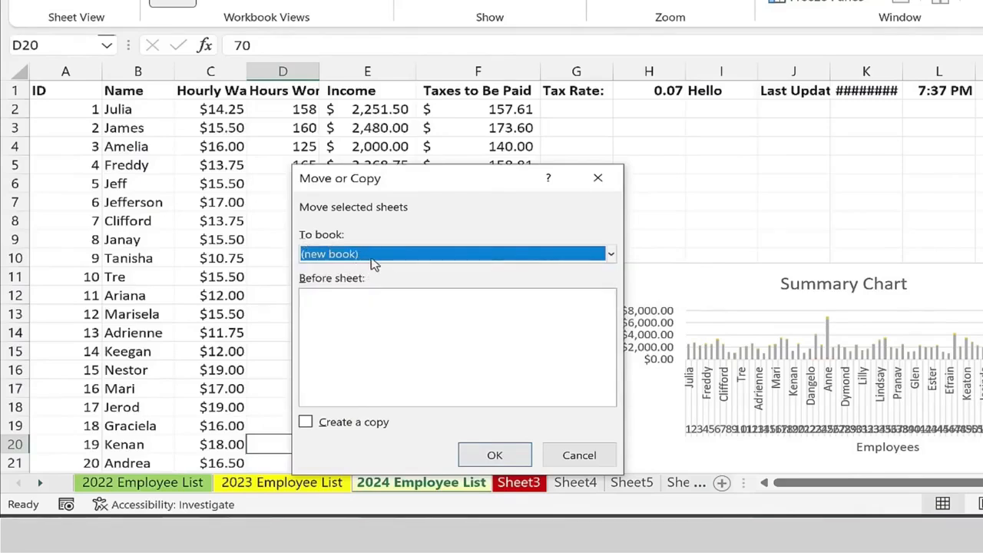
{"action": "left_click", "coordinate": [327, 425]}
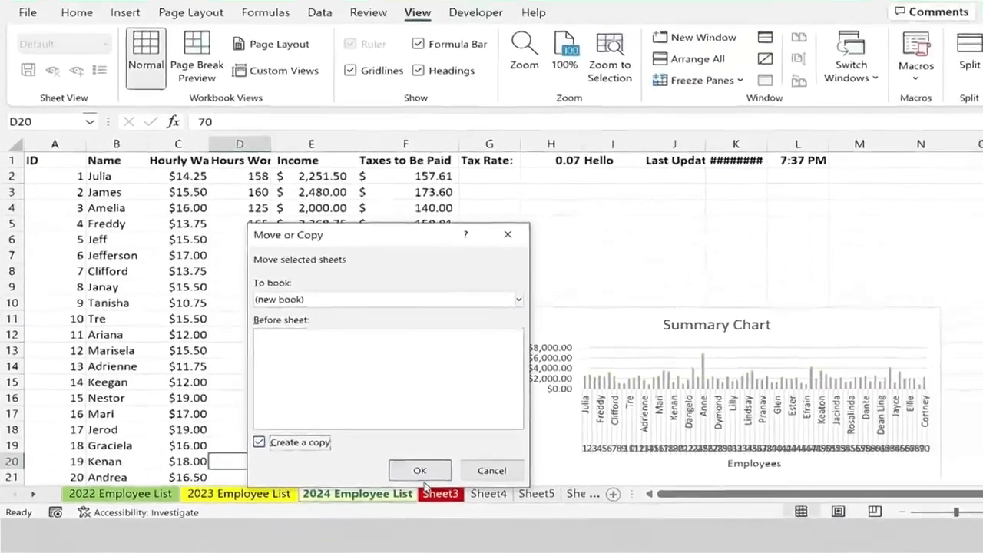
{"action": "left_click", "coordinate": [475, 458]}
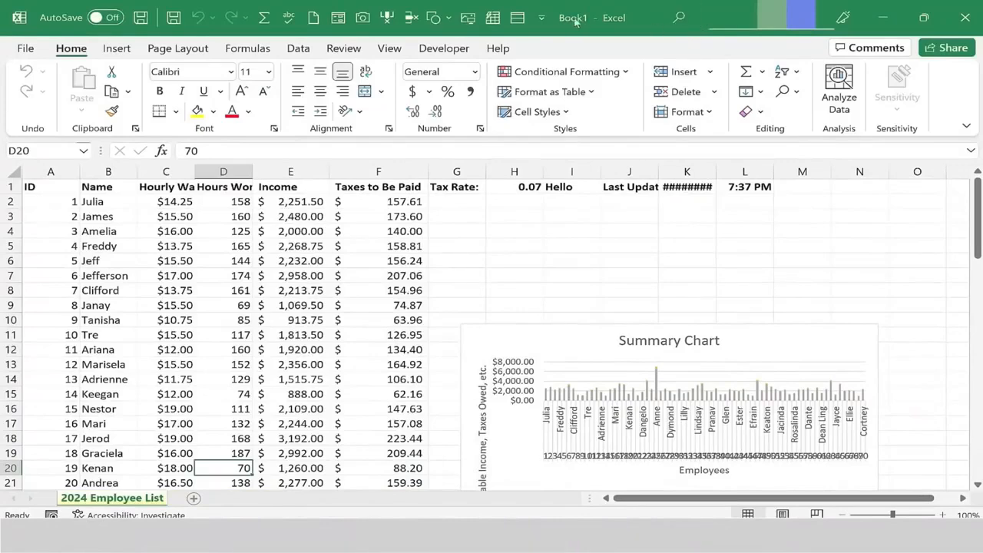
Save the new workbook as Delete Me.
{"action": "left_click_drag", "start_coordinate": [644, 11], "coordinate": [636, 117]}
{"action": "left_click_drag", "start_coordinate": [678, 16], "coordinate": [287, 9]}
{"action": "left_click", "coordinate": [140, 17]}
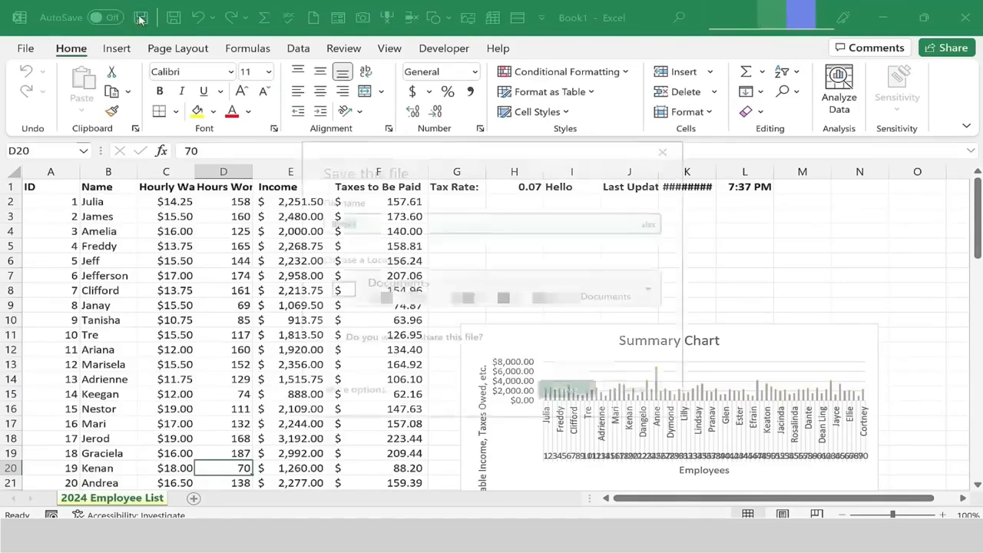
{"action": "type", "text": "Delet"}
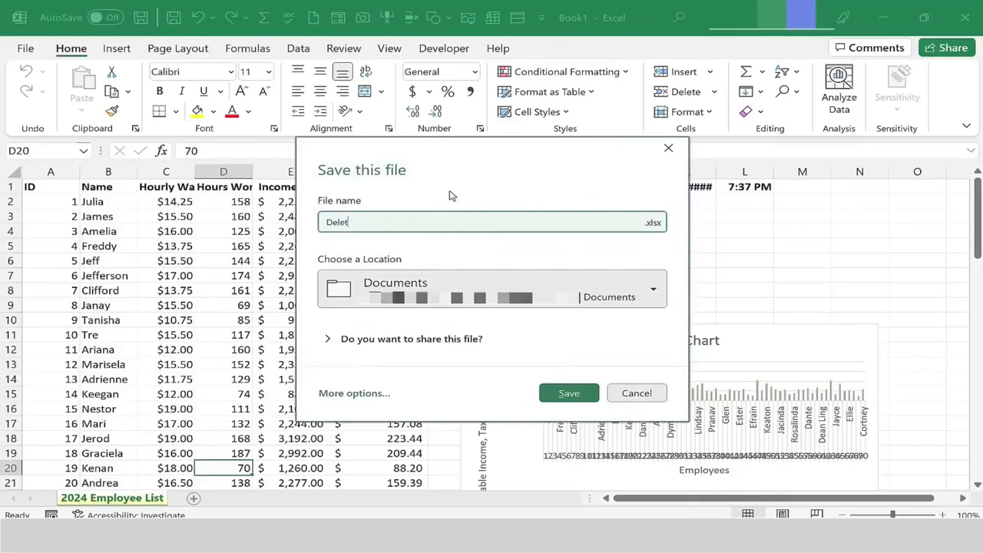
{"action": "type", "text": "e Me"}
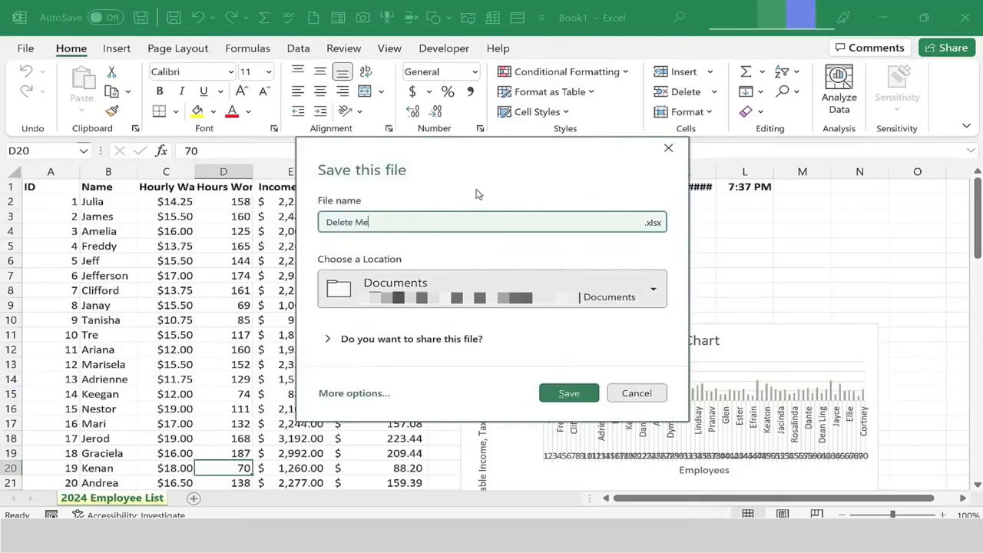
{"action": "left_click", "coordinate": [584, 395]}
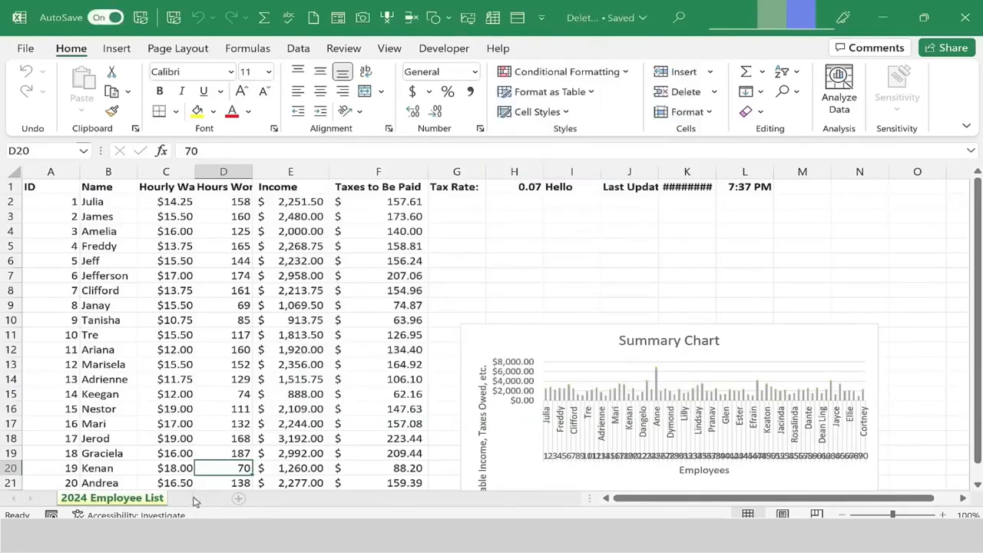
In the new workbook, add Sheet2 and fill A1:A20 with repeating weekday names starting with Monday.
{"action": "left_click", "coordinate": [195, 500]}
{"action": "type", "text": "Monda"}
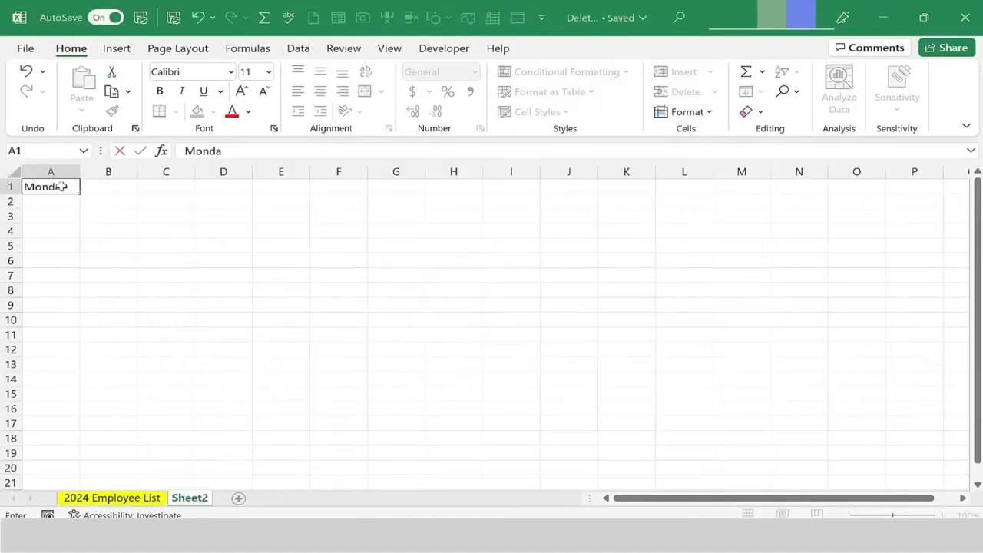
{"action": "type", "text": "y"}
{"action": "key", "text": "Return"}
{"action": "left_click", "coordinate": [63, 186]}
{"action": "left_click_drag", "start_coordinate": [79, 194], "coordinate": [26, 467]}
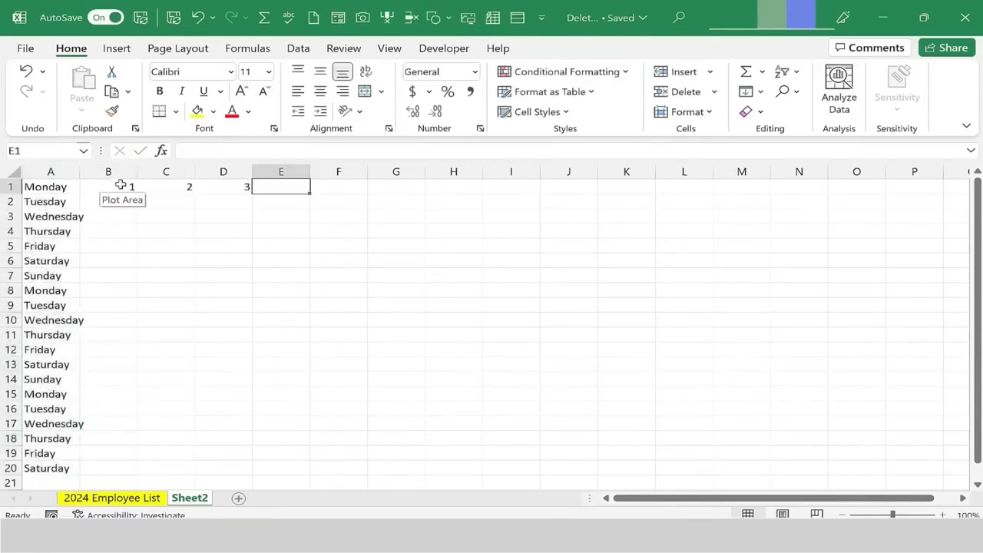
Extend the number series in row 1 across B1:N1 to reach 13.
{"action": "left_click_drag", "start_coordinate": [121, 185], "coordinate": [814, 246]}
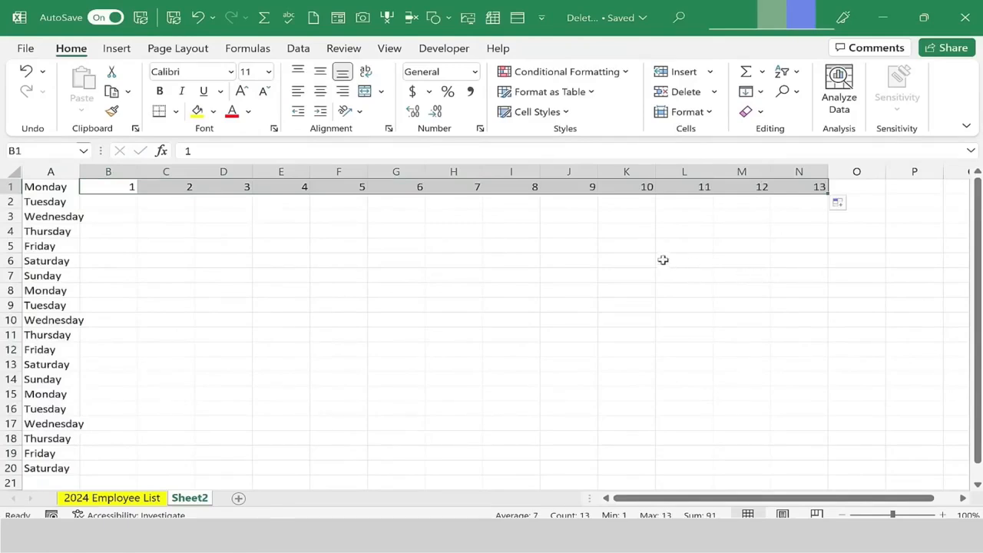
{"action": "left_click", "coordinate": [507, 307]}
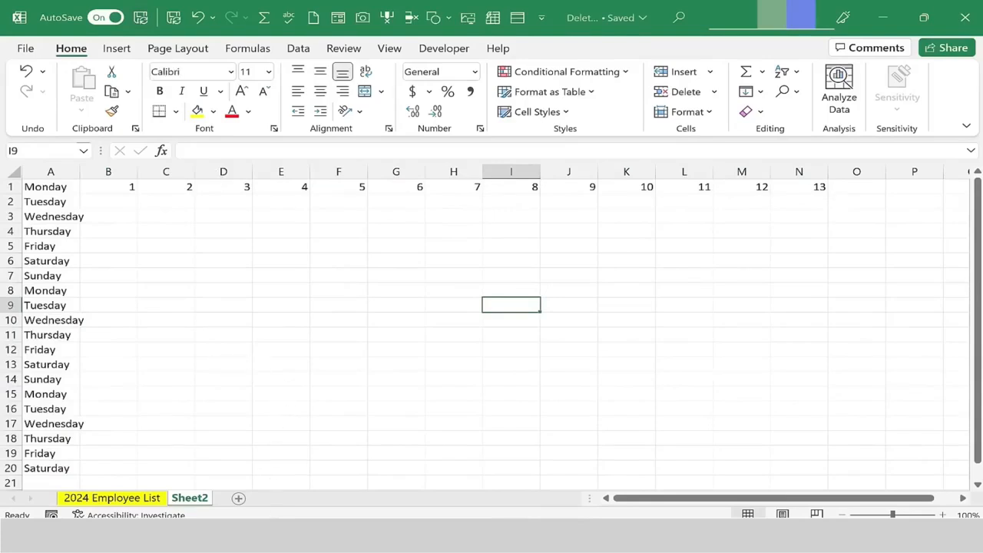
In the practice workbook, clear everything from cells A1:E2 on Sheet3.
{"action": "mouse_move", "coordinate": [242, 536]}
{"action": "left_click", "coordinate": [194, 490]}
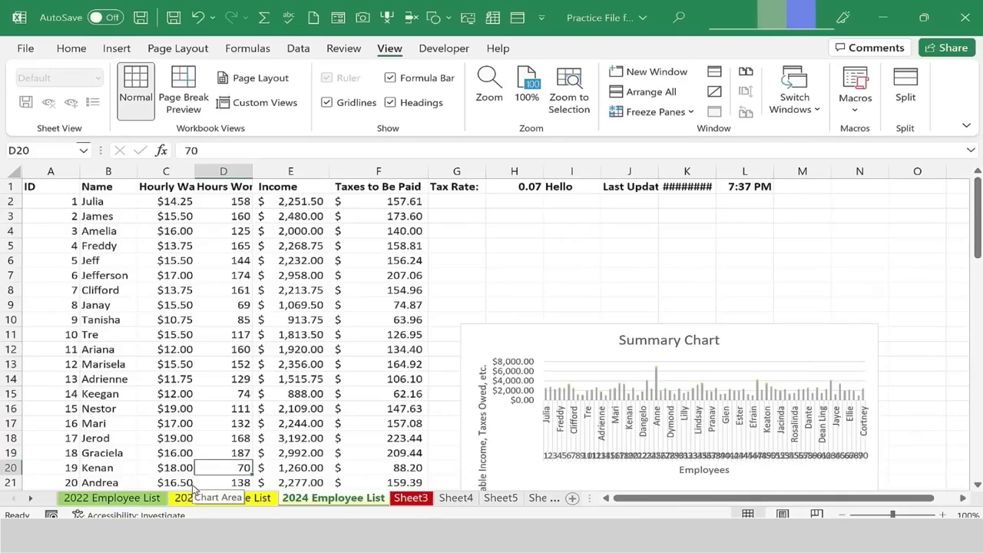
{"action": "left_click", "coordinate": [413, 497]}
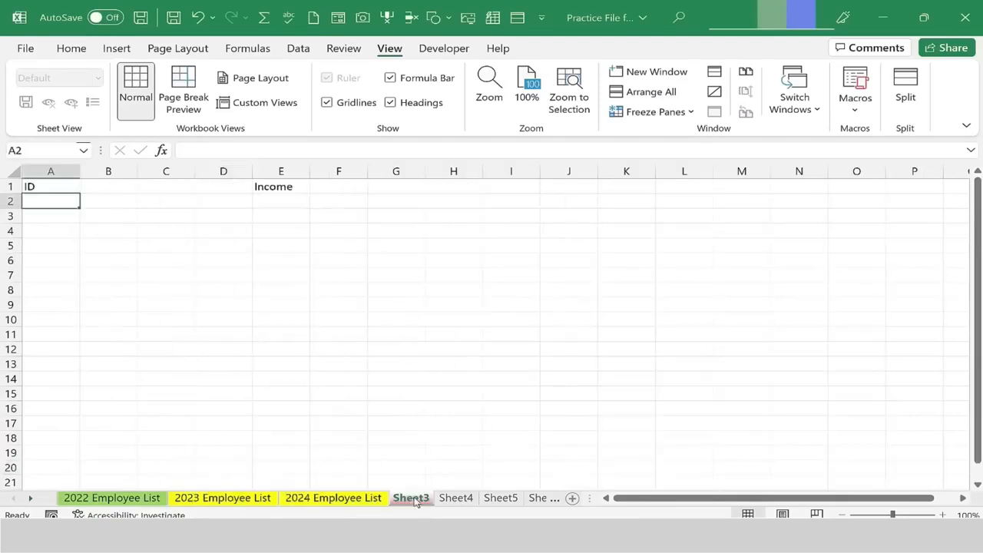
{"action": "left_click", "coordinate": [208, 229]}
{"action": "key", "text": "Down"}
{"action": "key", "text": "Down"}
{"action": "key", "text": "Down"}
{"action": "key", "text": "Left"}
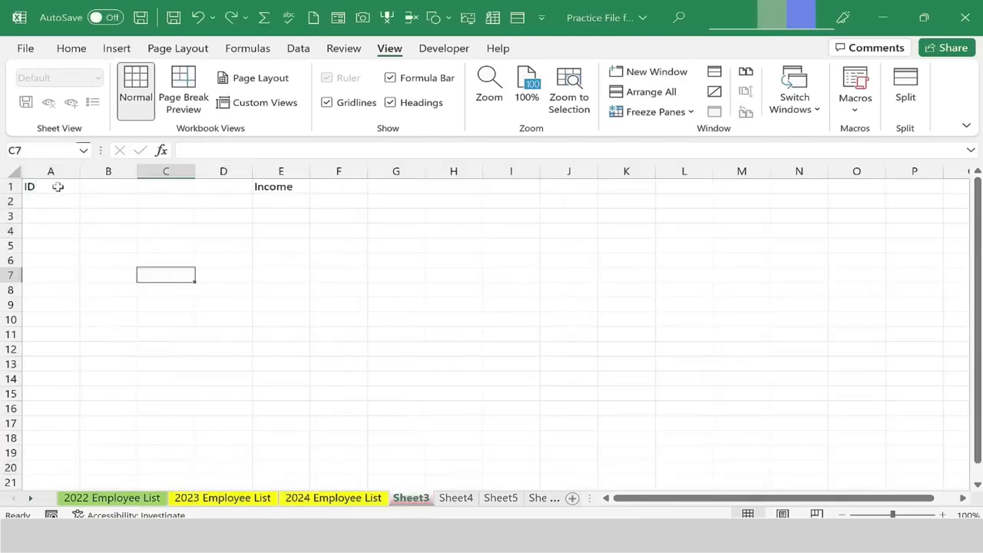
{"action": "left_click_drag", "start_coordinate": [58, 186], "coordinate": [292, 205]}
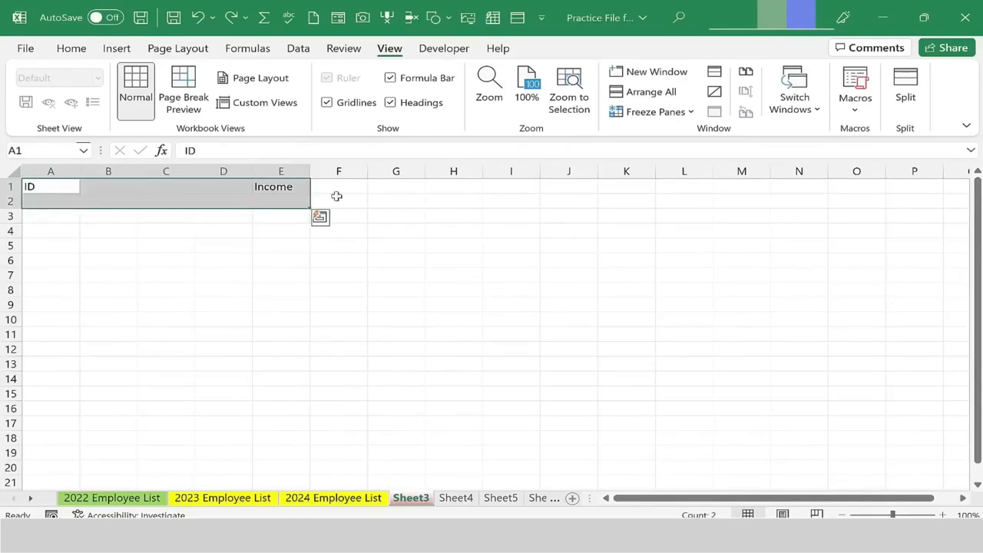
{"action": "left_click", "coordinate": [82, 49]}
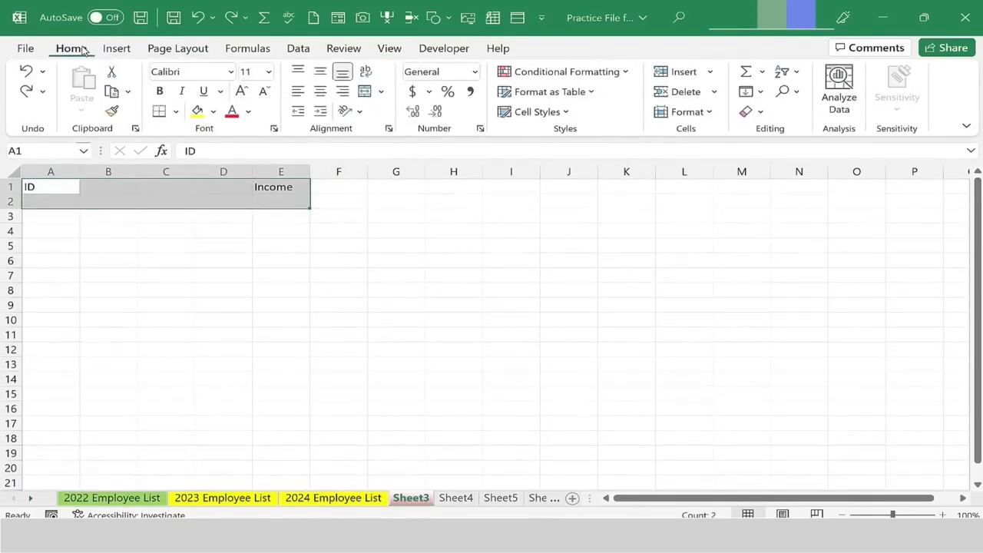
{"action": "left_click", "coordinate": [761, 113]}
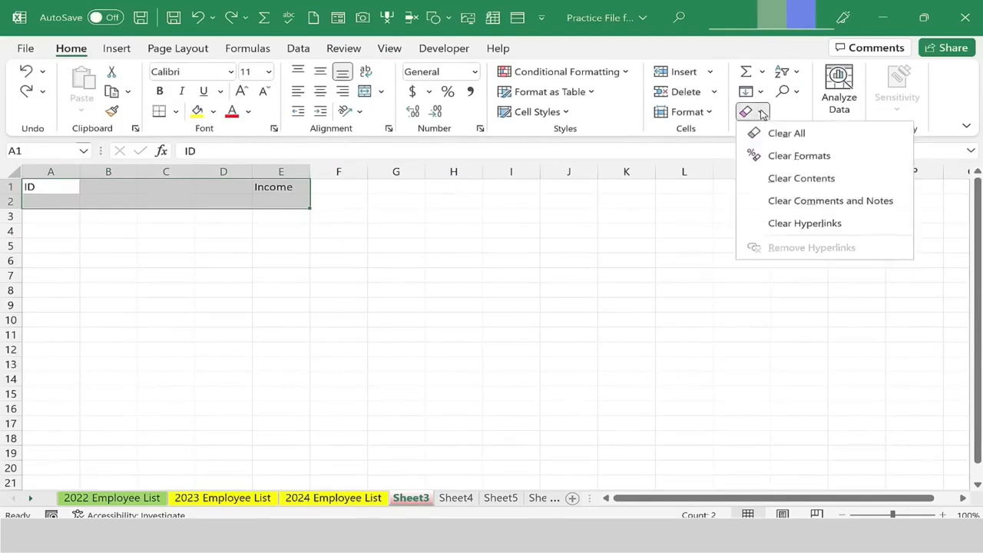
{"action": "left_click", "coordinate": [782, 134]}
{"action": "left_click", "coordinate": [48, 195]}
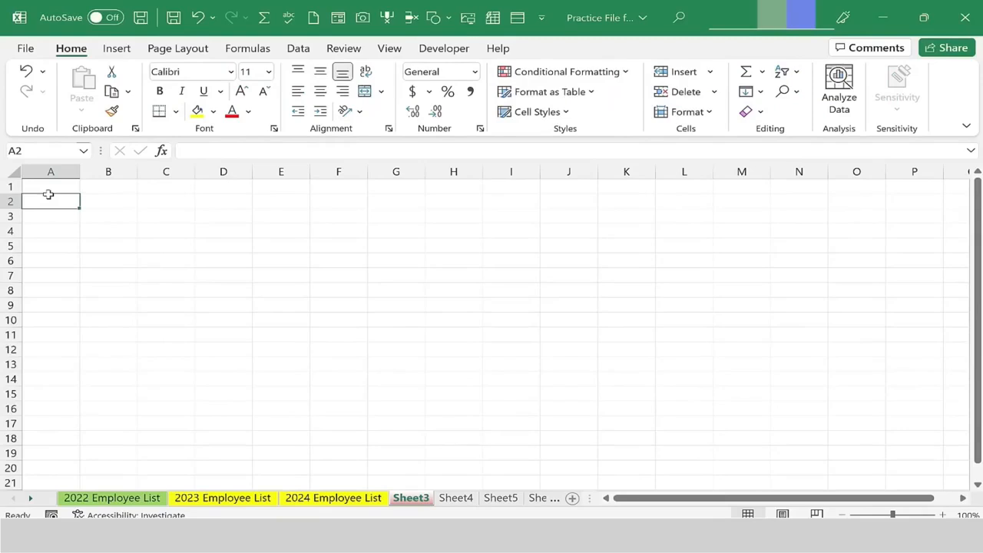
Switch to the Delete Me workbook to view its Sheet2 data, and return to the practice workbook's Sheet3.
{"action": "left_click", "coordinate": [223, 230]}
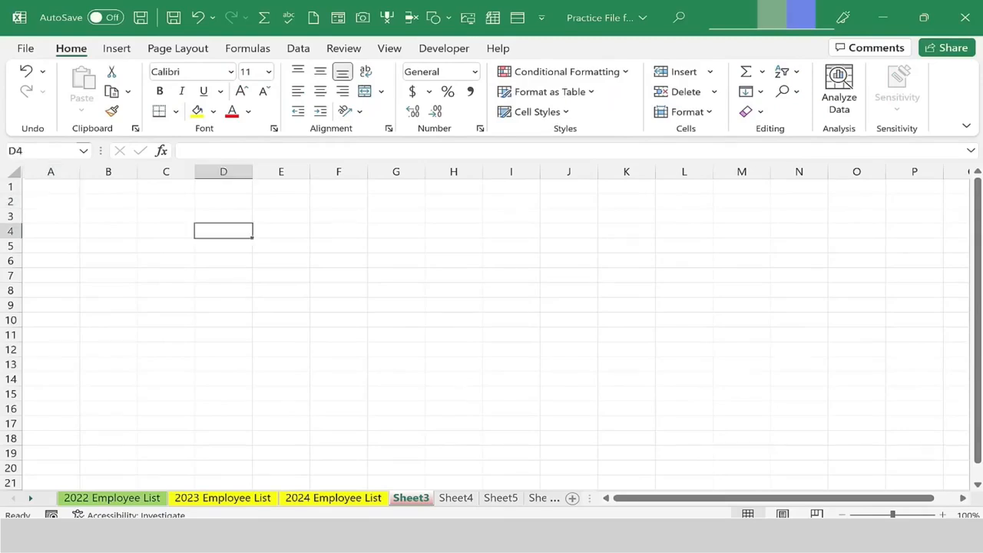
{"action": "mouse_move", "coordinate": [241, 538]}
{"action": "left_click", "coordinate": [311, 493]}
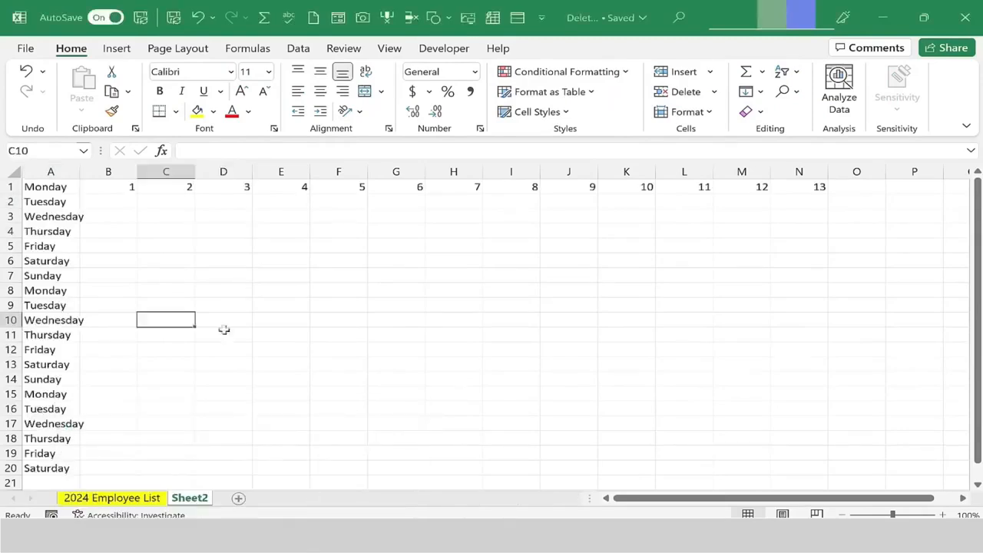
{"action": "left_click", "coordinate": [121, 202]}
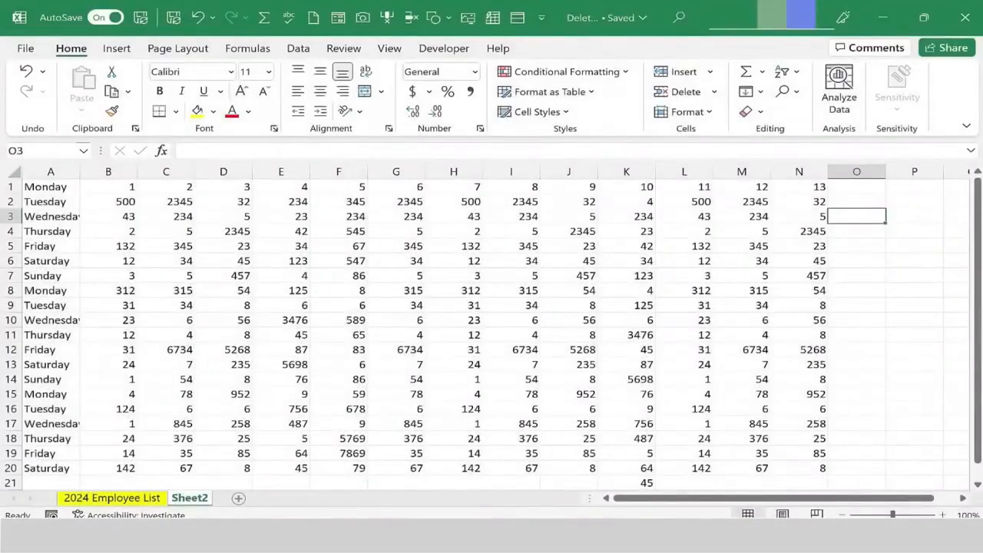
{"action": "left_click", "coordinate": [176, 474]}
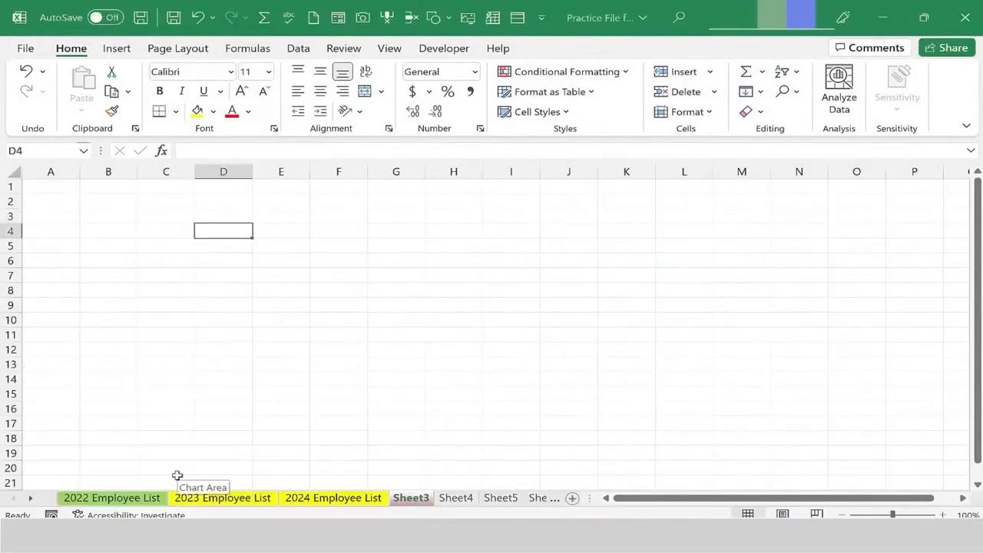
{"action": "left_click", "coordinate": [152, 245]}
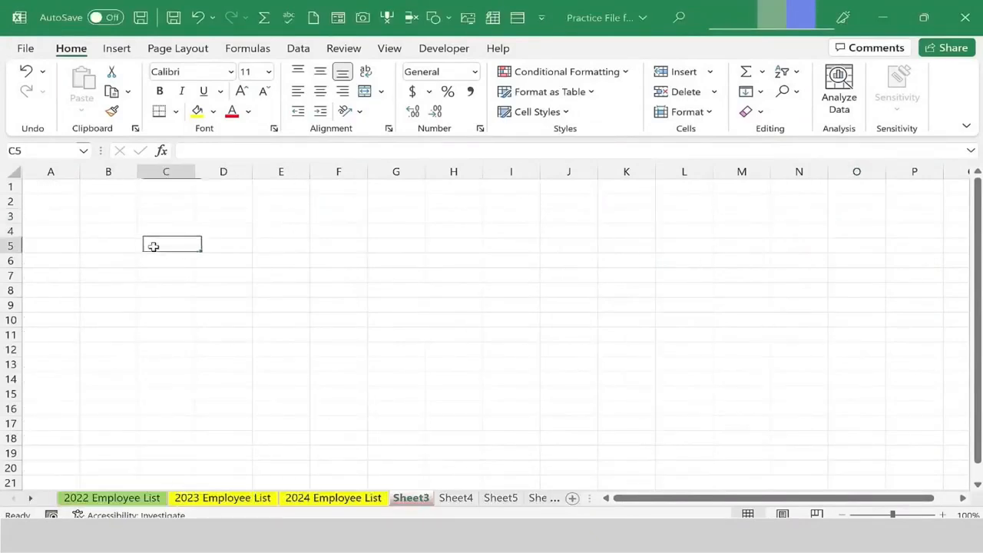
Enter the label Monday Totals: in A1 and autofit column A to its width.
{"action": "left_click", "coordinate": [51, 188]}
{"action": "type", "text": "Monday"}
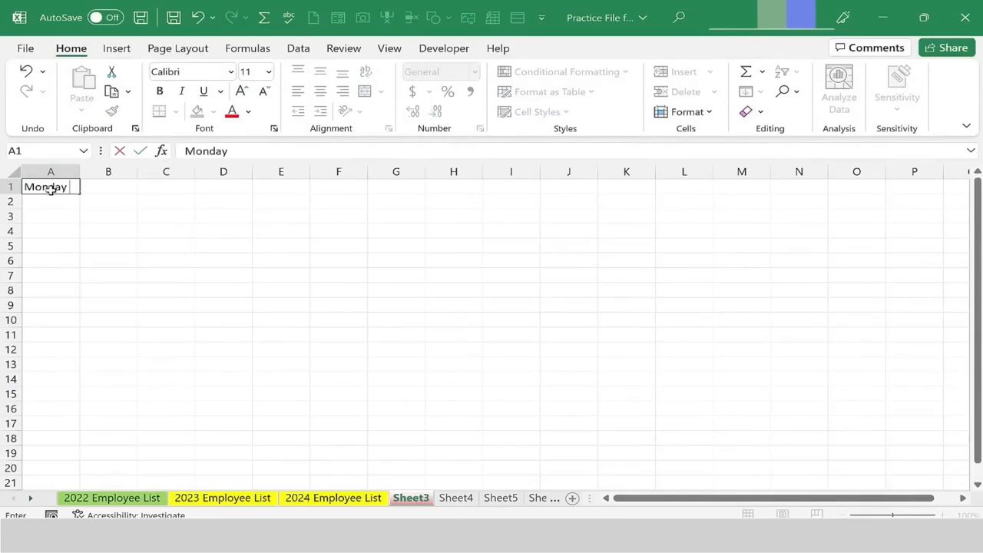
{"action": "type", "text": " Totals:"}
{"action": "key", "text": "Tab"}
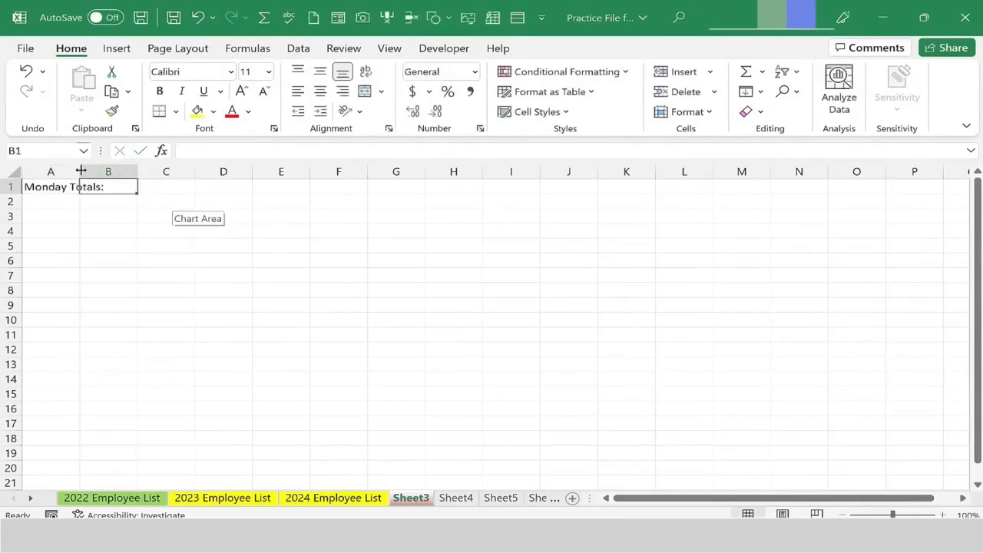
{"action": "double_click", "coordinate": [80, 170]}
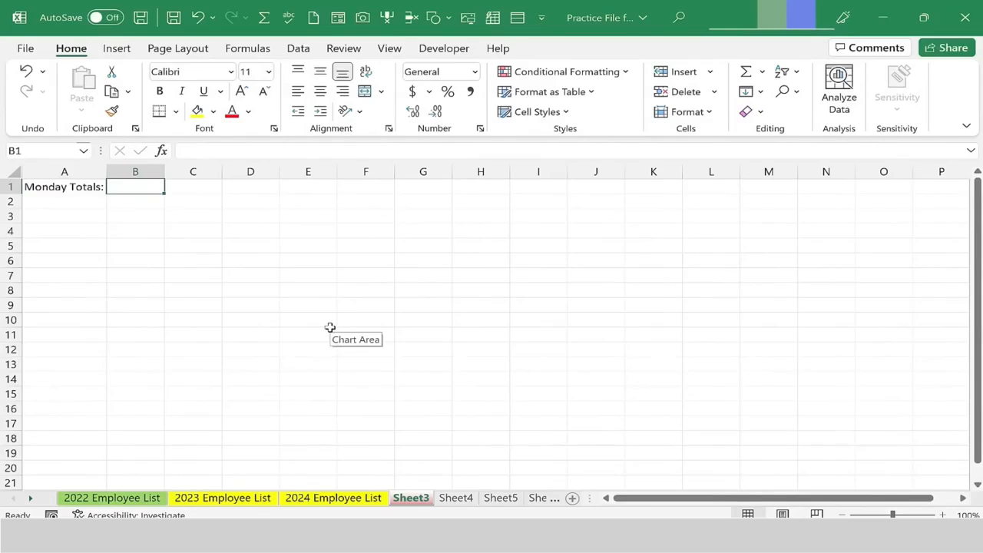
In B1, enter a SUM formula totalling B1:N1 on Sheet2 of the Delete Me workbook.
{"action": "type", "text": "=sum("}
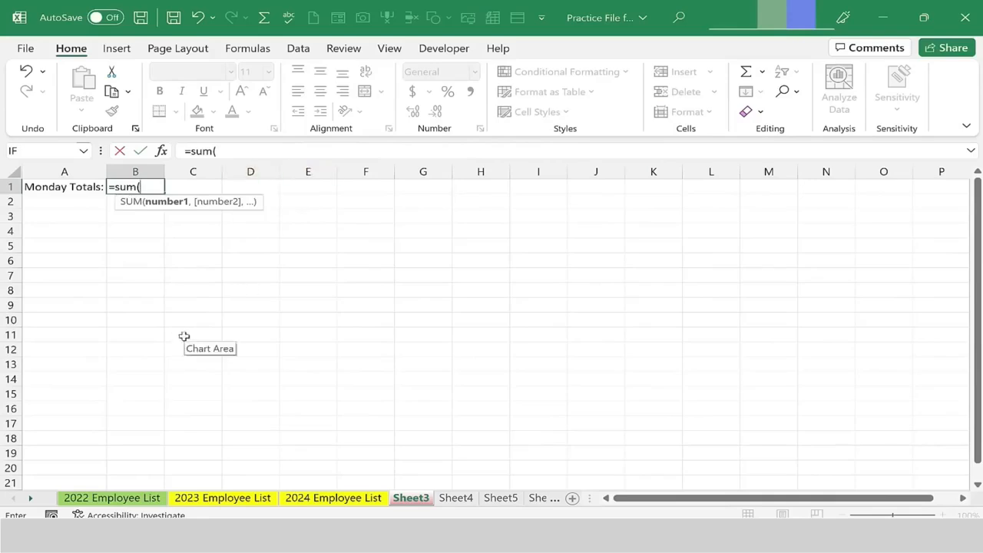
{"action": "mouse_move", "coordinate": [242, 533]}
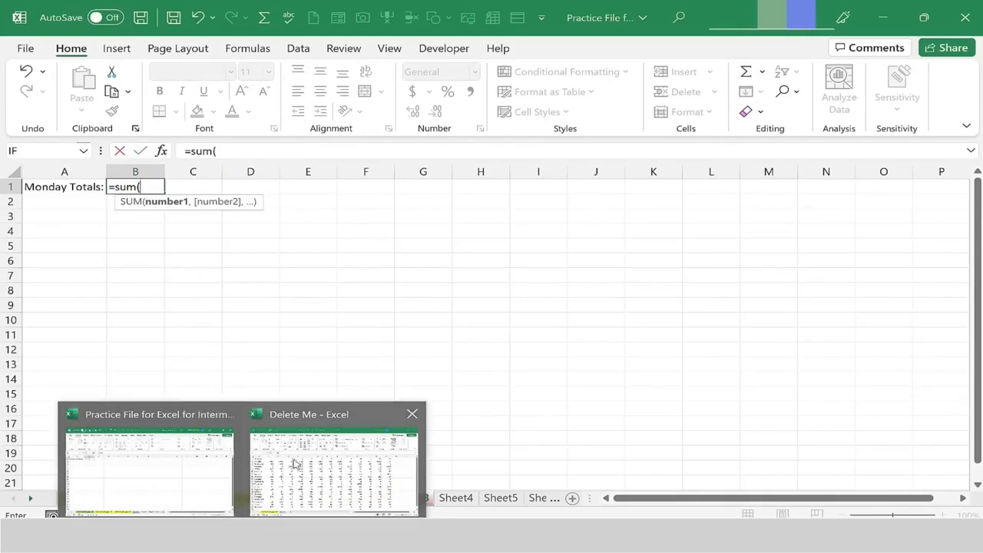
{"action": "left_click", "coordinate": [331, 479]}
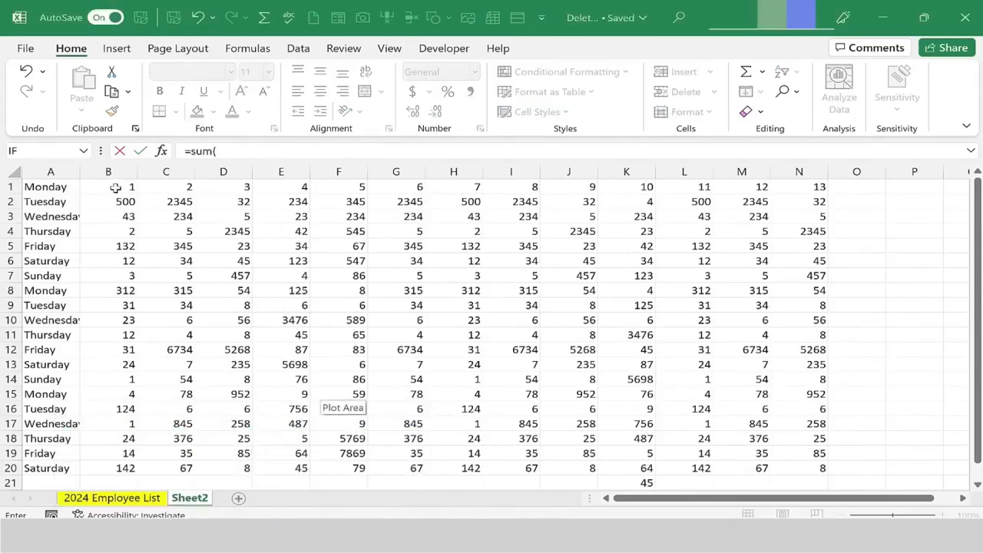
{"action": "left_click_drag", "start_coordinate": [116, 189], "coordinate": [820, 188]}
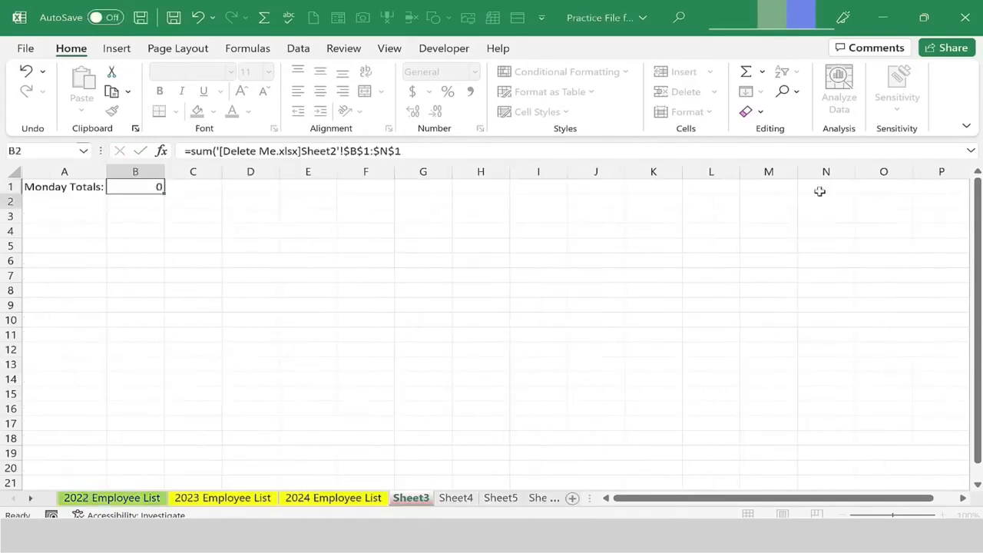
{"action": "key", "text": "Return"}
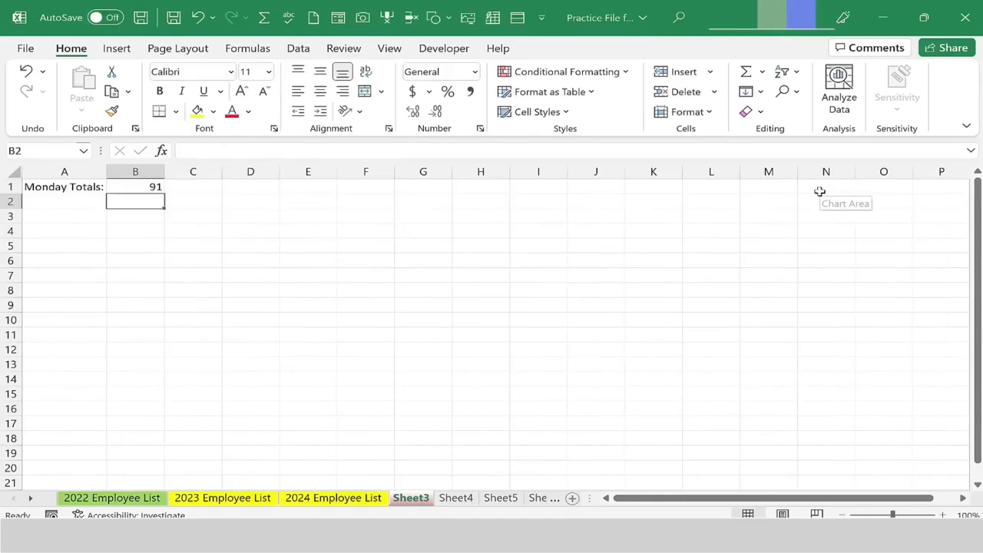
Inspect the B1 formula's external reference to the Delete Me workbook in the formula bar.
{"action": "left_click", "coordinate": [140, 187]}
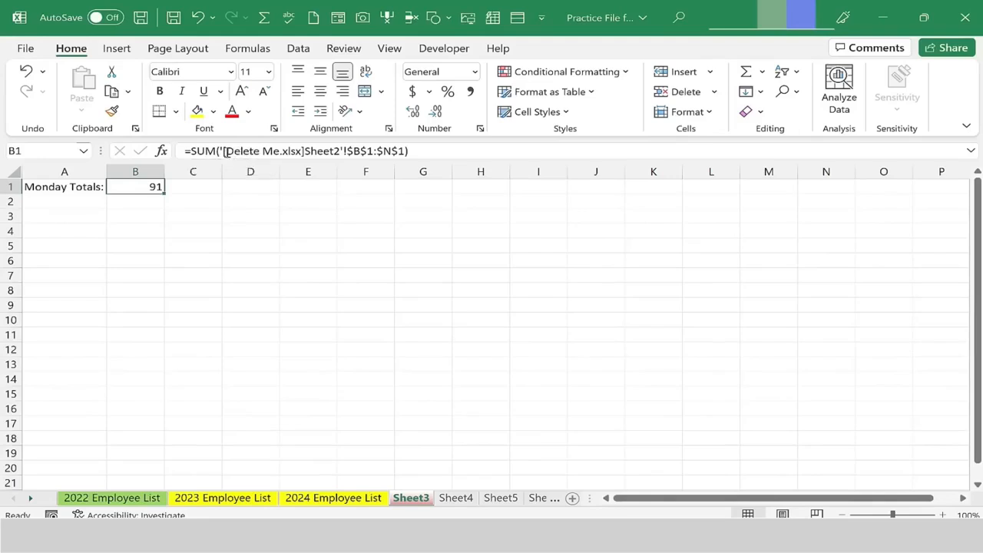
{"action": "left_click_drag", "start_coordinate": [225, 152], "coordinate": [414, 155]}
{"action": "left_click", "coordinate": [309, 152]}
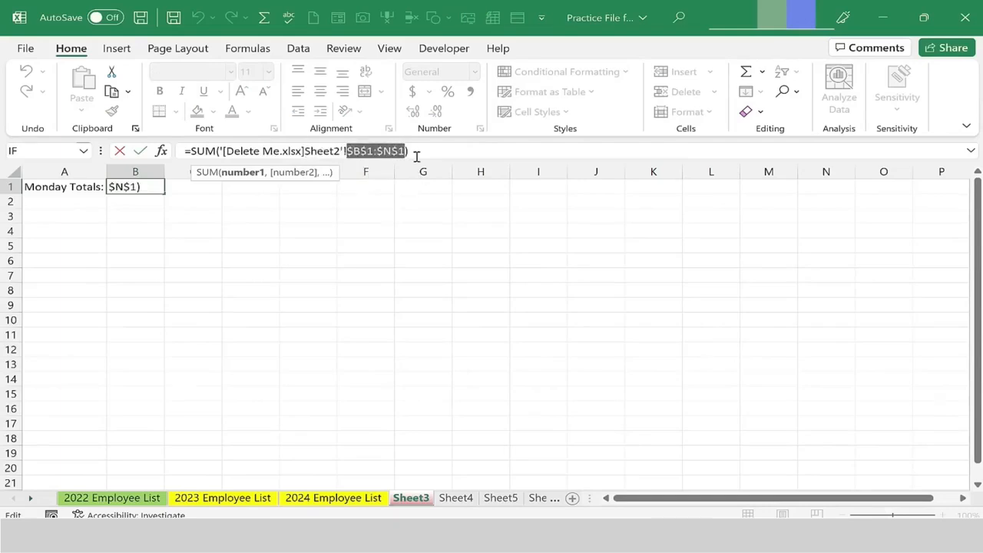
{"action": "key", "text": "Return"}
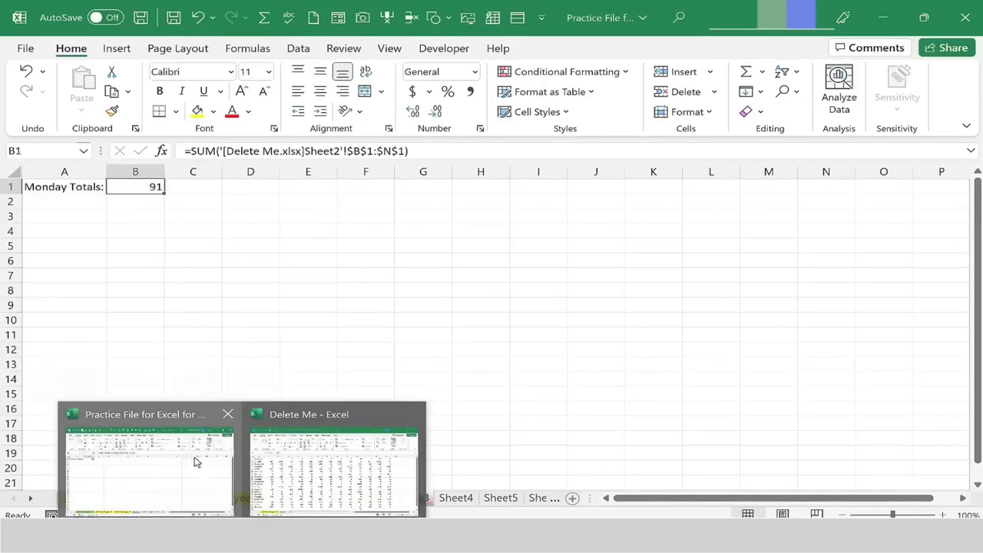
Save and close the practice workbook.
{"action": "mouse_move", "coordinate": [326, 461]}
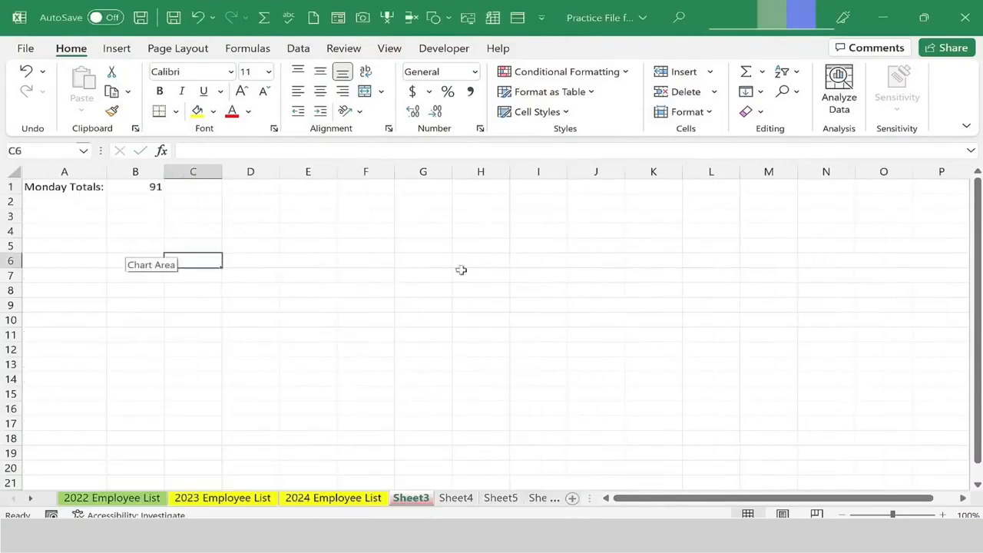
{"action": "left_click", "coordinate": [140, 18]}
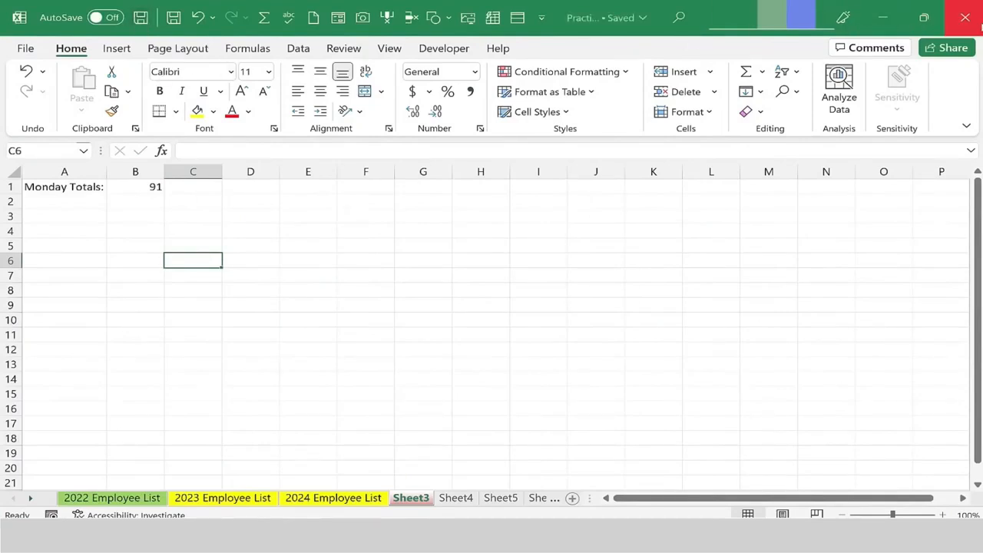
{"action": "left_click", "coordinate": [974, 23]}
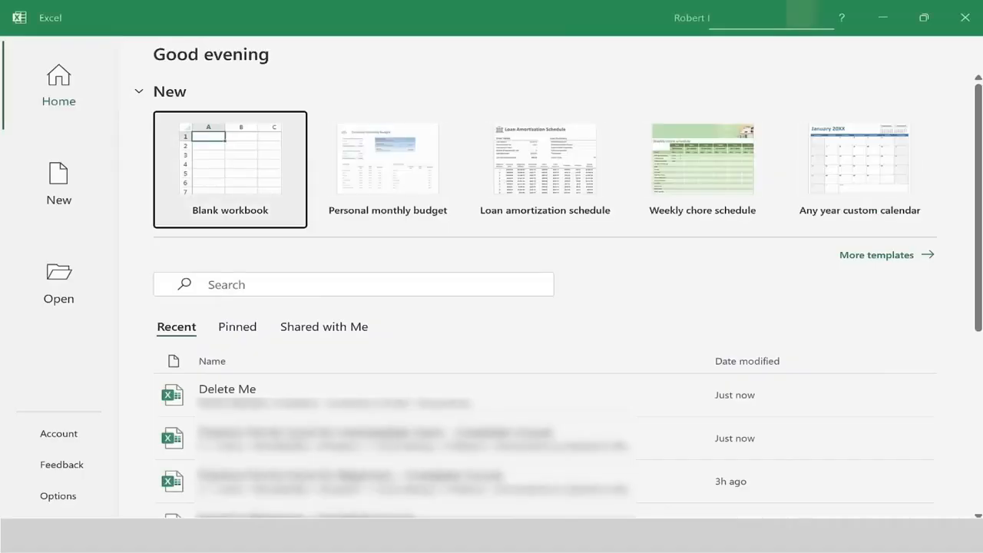
Reopen the practice workbook from the recent files, browse its sheets, and enable the external link content.
{"action": "left_click", "coordinate": [258, 437]}
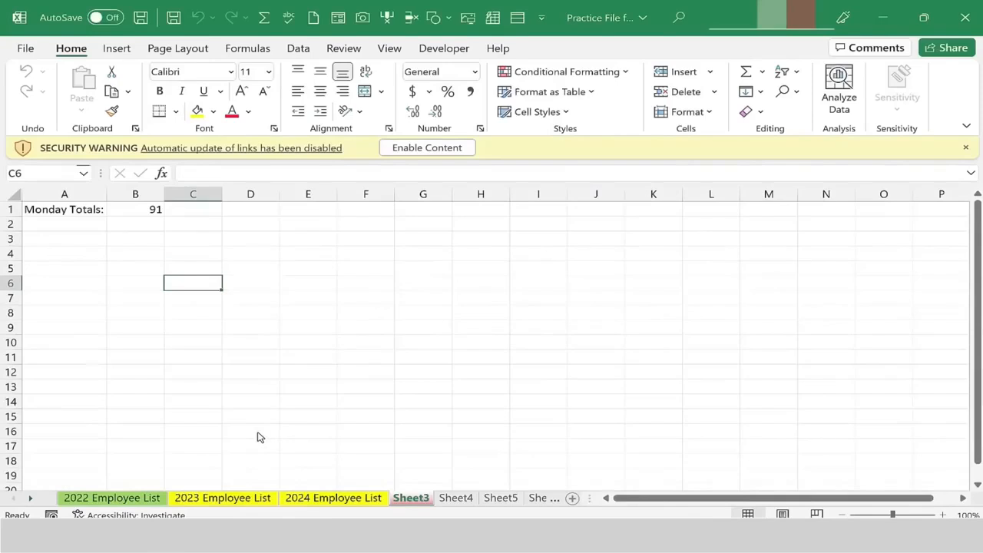
{"action": "left_click", "coordinate": [134, 498]}
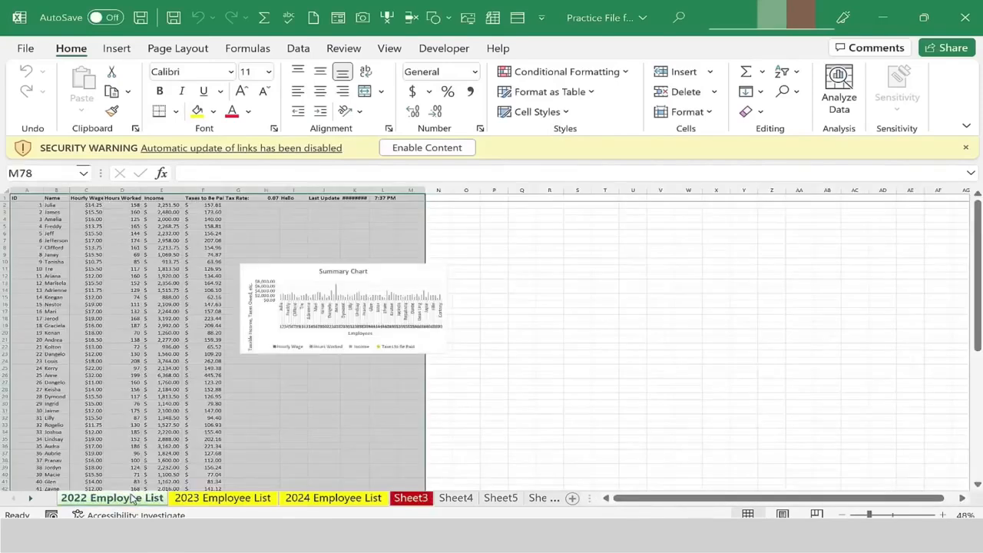
{"action": "left_click", "coordinate": [338, 500]}
{"action": "left_click", "coordinate": [415, 500]}
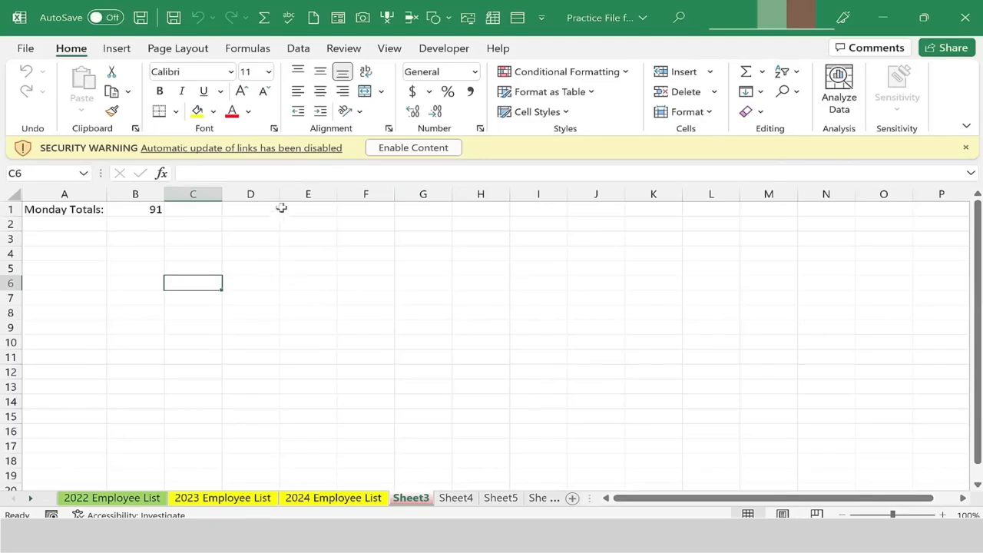
{"action": "left_click", "coordinate": [400, 147]}
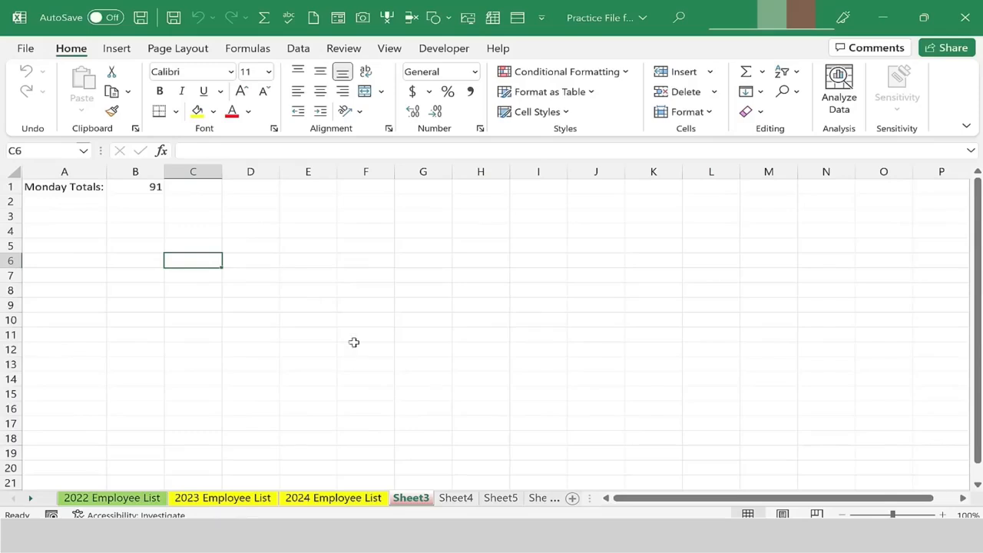
{"action": "left_click", "coordinate": [456, 498]}
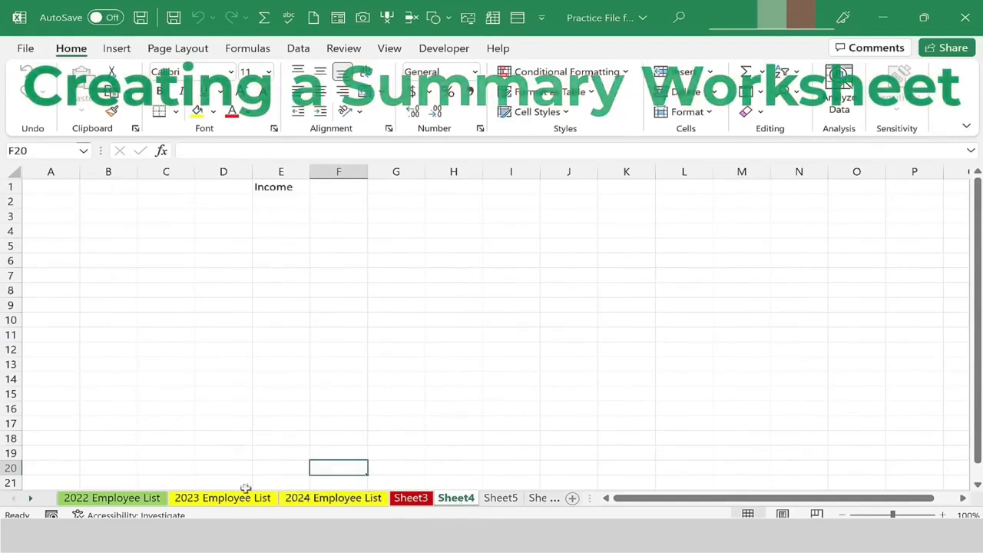
Rename Sheet4 as Summary Sheet.
{"action": "double_click", "coordinate": [461, 499]}
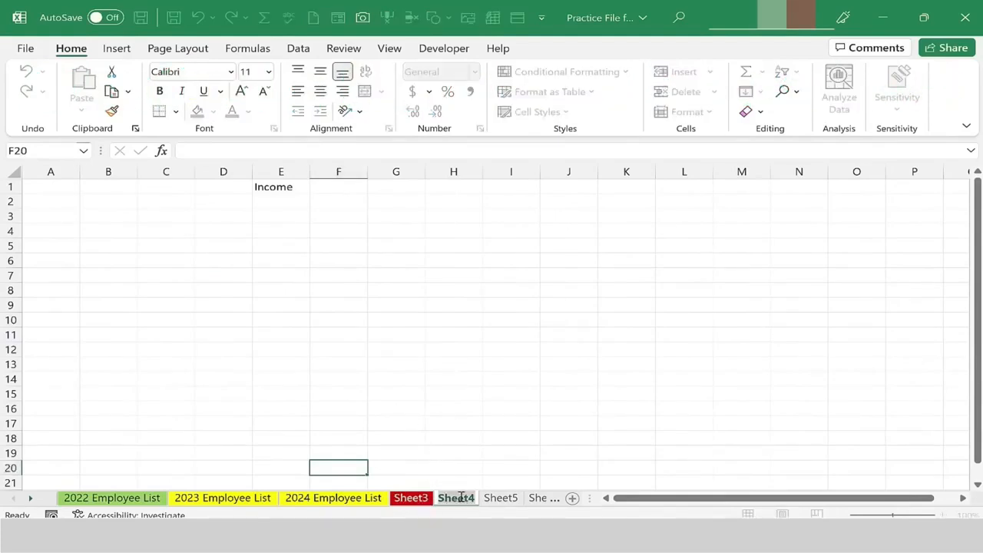
{"action": "type", "text": "Summary"}
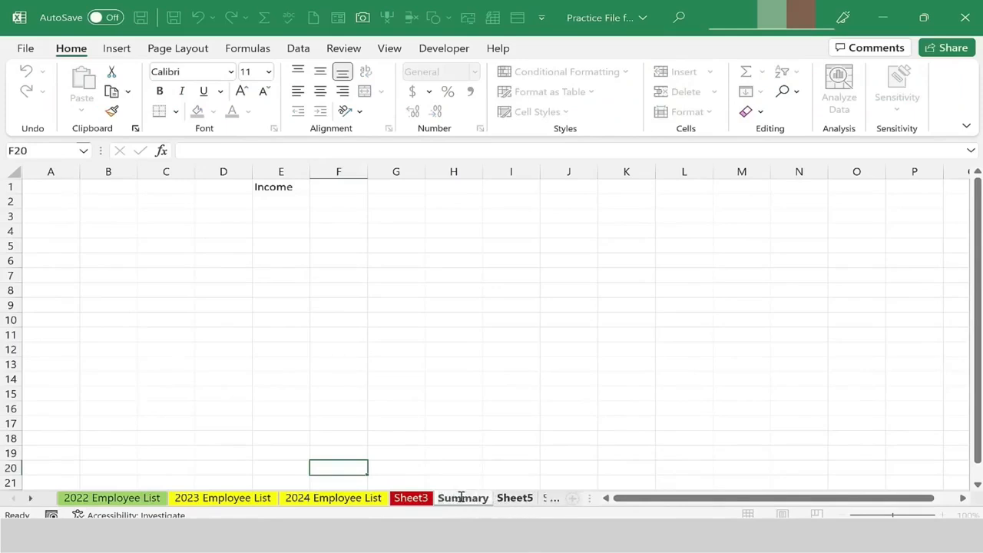
{"action": "type", "text": " Sheet"}
{"action": "key", "text": "Return"}
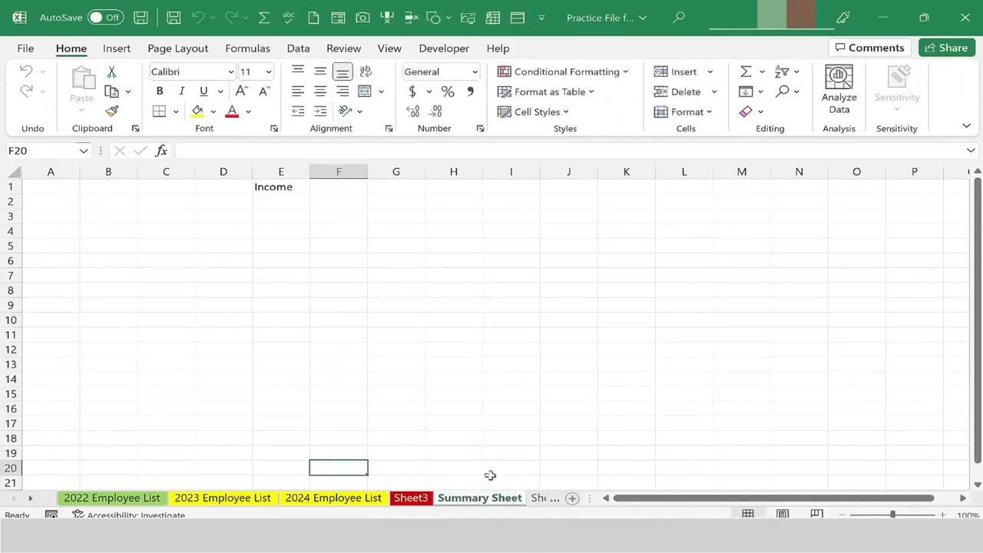
Clear the Income label from cell E1.
{"action": "left_click", "coordinate": [281, 187]}
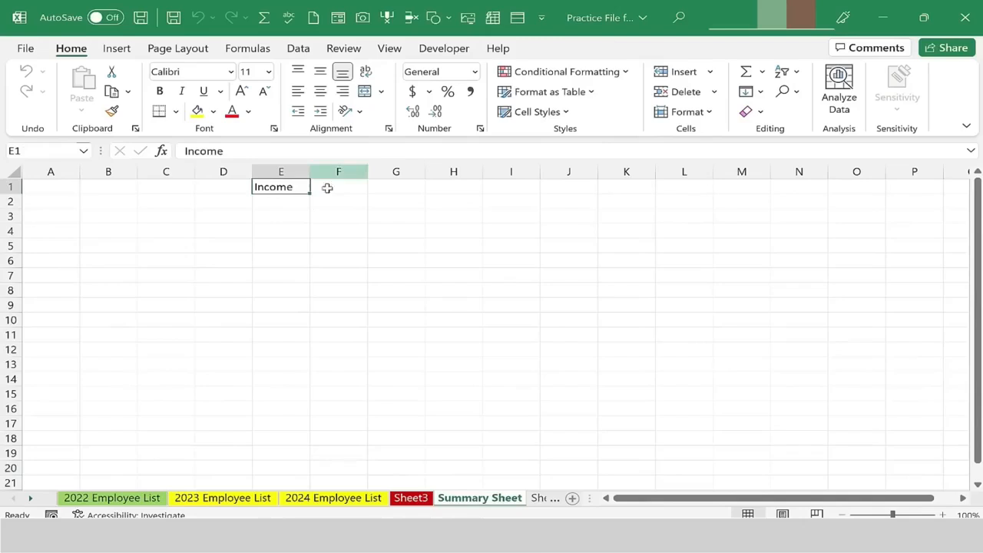
{"action": "left_click", "coordinate": [750, 112]}
{"action": "left_click", "coordinate": [787, 137]}
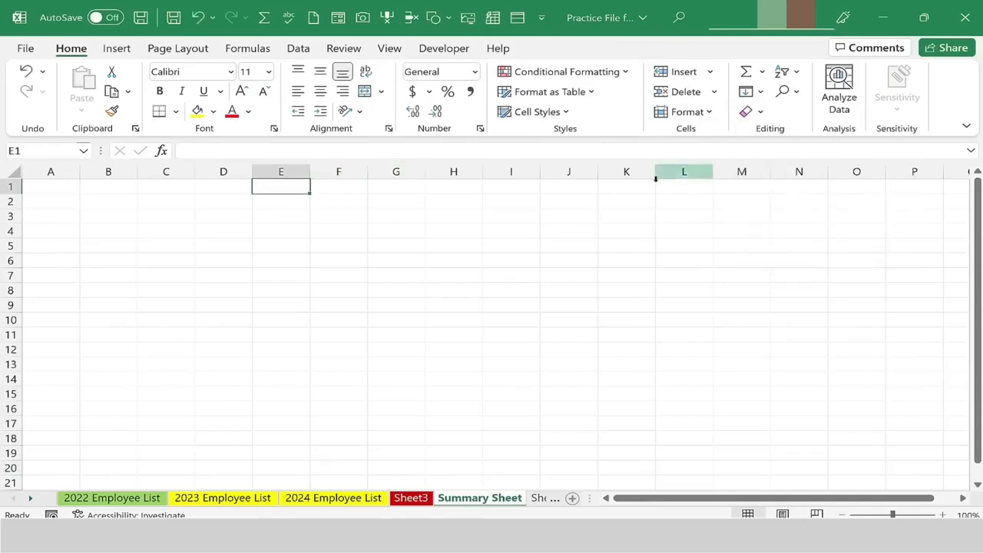
Move the Summary Sheet tab to the first position among the sheets.
{"action": "left_click", "coordinate": [508, 244]}
{"action": "left_click_drag", "start_coordinate": [485, 503], "coordinate": [66, 496]}
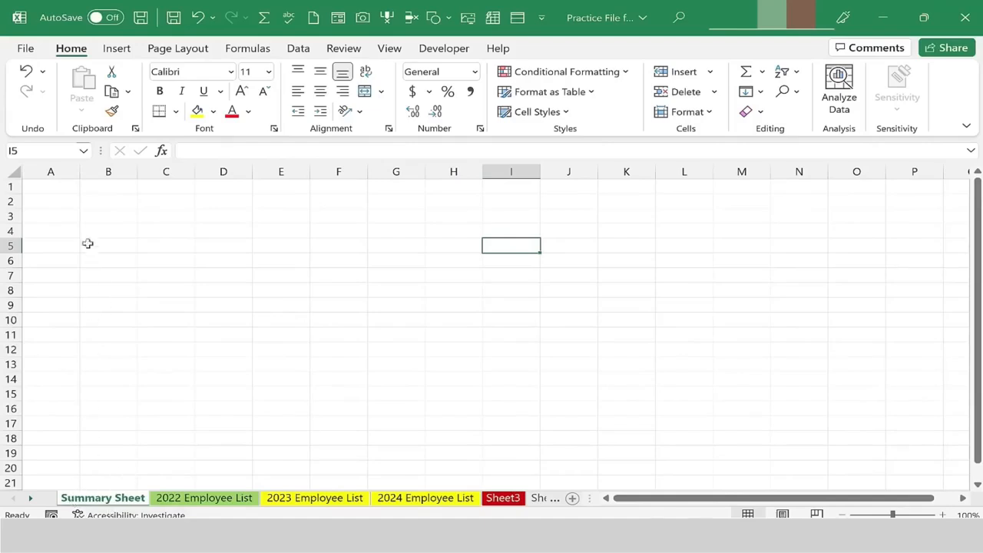
Enter the label Number of Employees in 2022: in cell A1.
{"action": "left_click", "coordinate": [70, 191]}
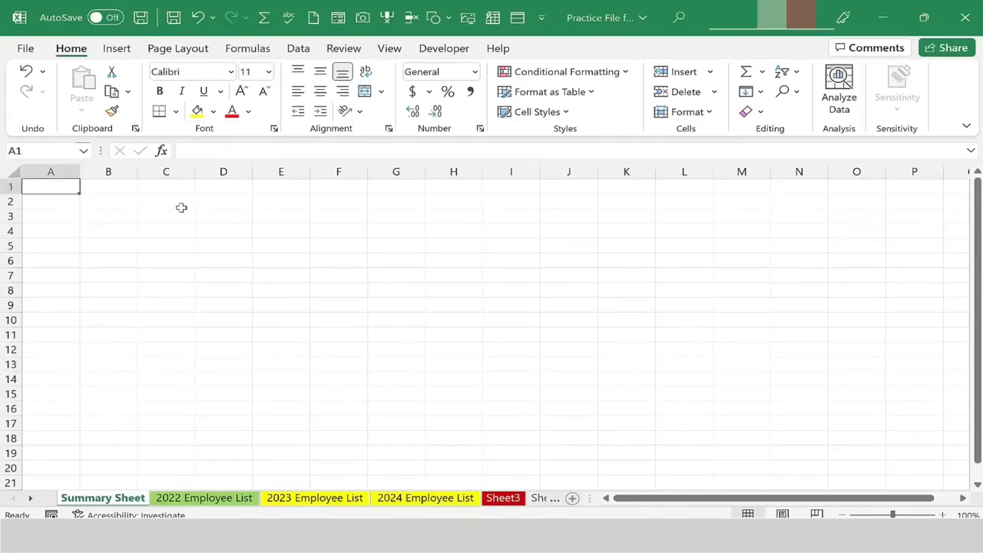
{"action": "type", "text": "Number of Employee"}
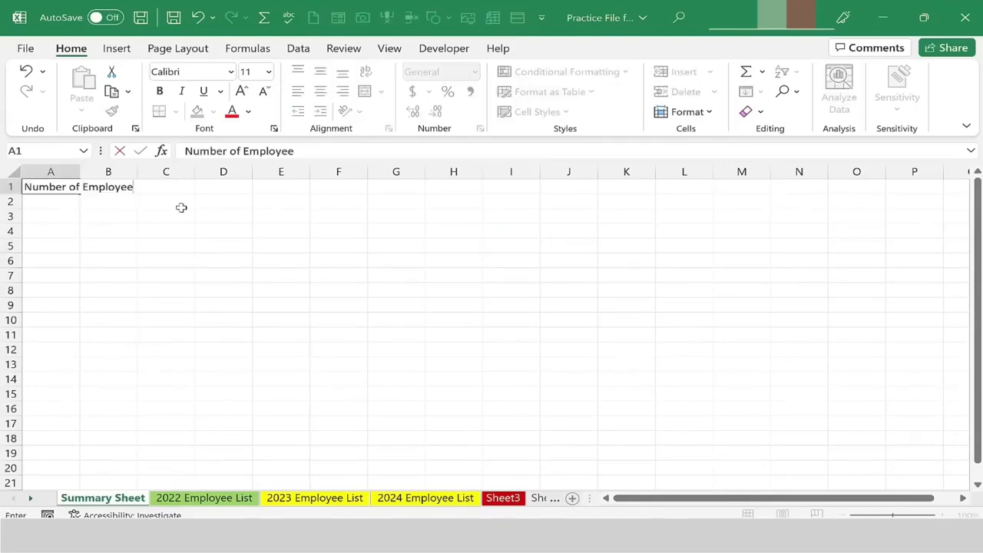
{"action": "type", "text": "s in 2022:"}
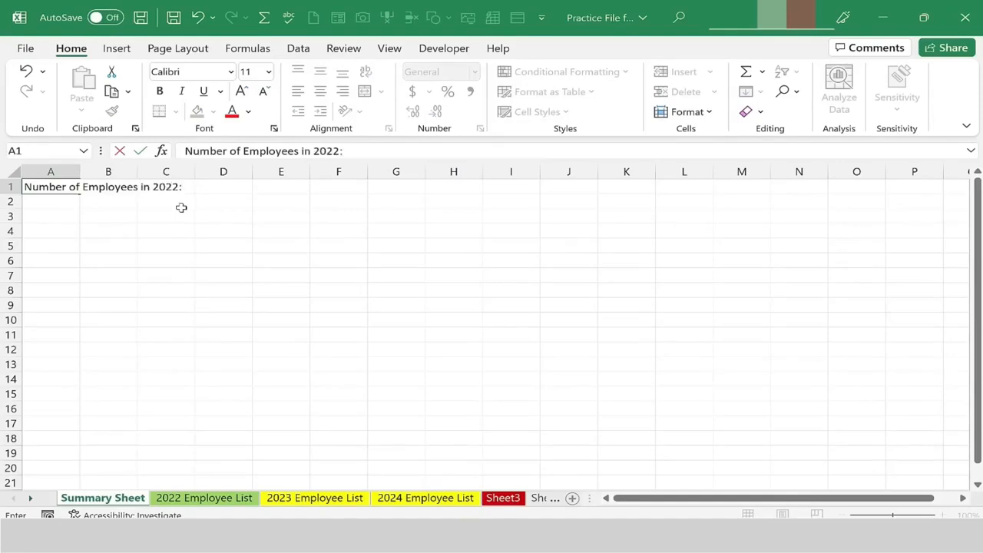
{"action": "key", "text": "Return"}
Enter the label Number of Employees in 2023: in cell A2.
{"action": "type", "text": "N"}
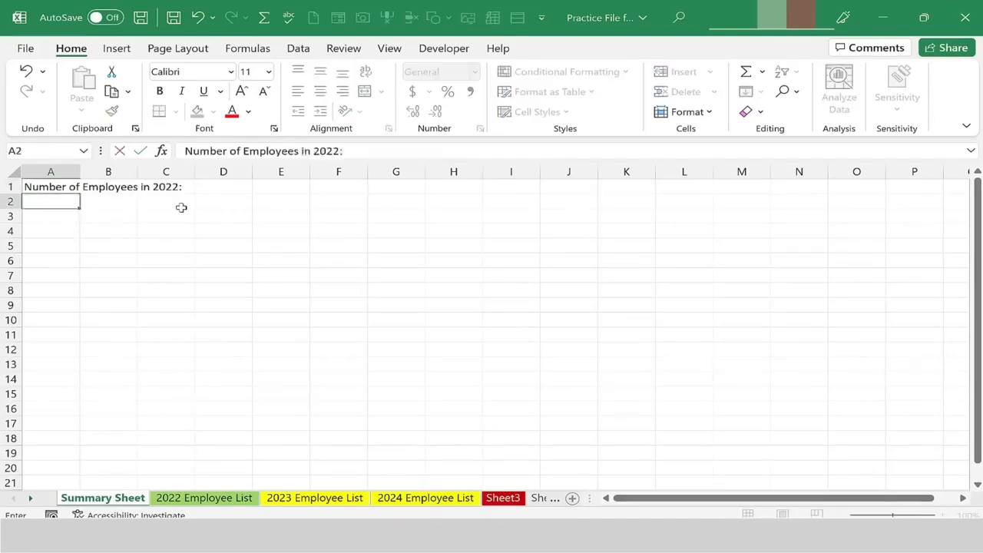
{"action": "key", "text": "F2"}
{"action": "key", "text": "BackSpace"}
{"action": "key", "text": "BackSpace"}
{"action": "type", "text": "3:"}
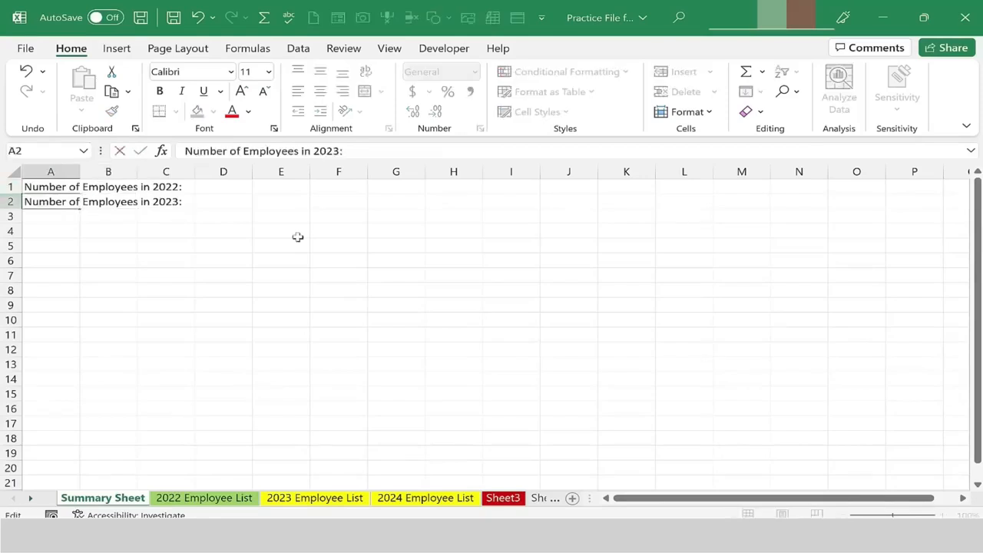
{"action": "key", "text": "Return"}
Enter Total Employee Income 2022: in A3 and autofit column A to the labels.
{"action": "type", "text": "Total Employee I"}
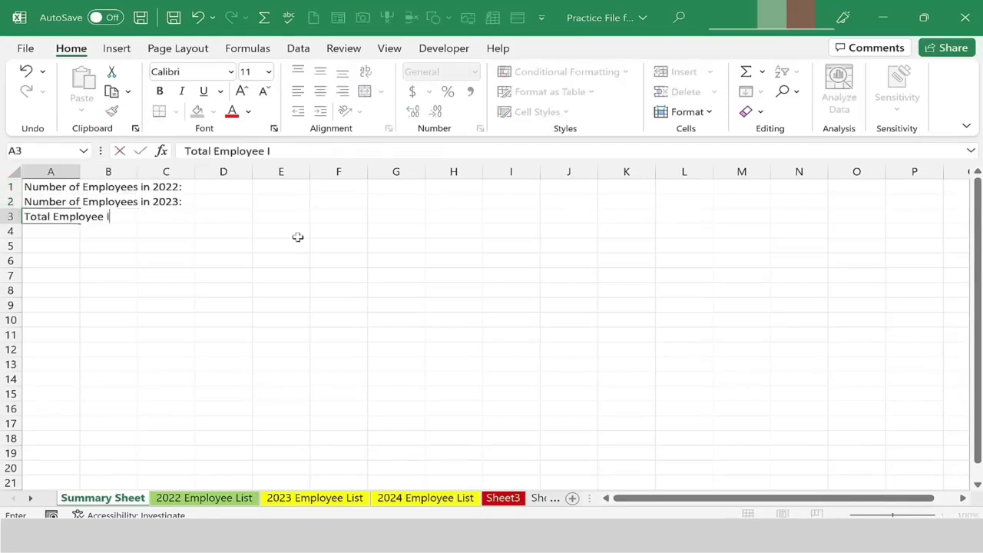
{"action": "type", "text": "ncome 2022:"}
{"action": "key", "text": "Tab"}
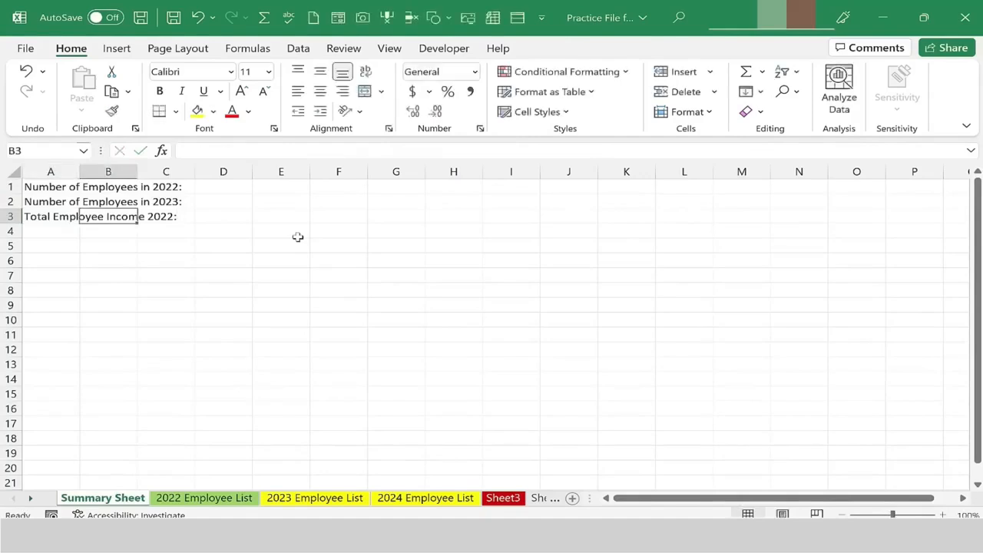
{"action": "double_click", "coordinate": [80, 172]}
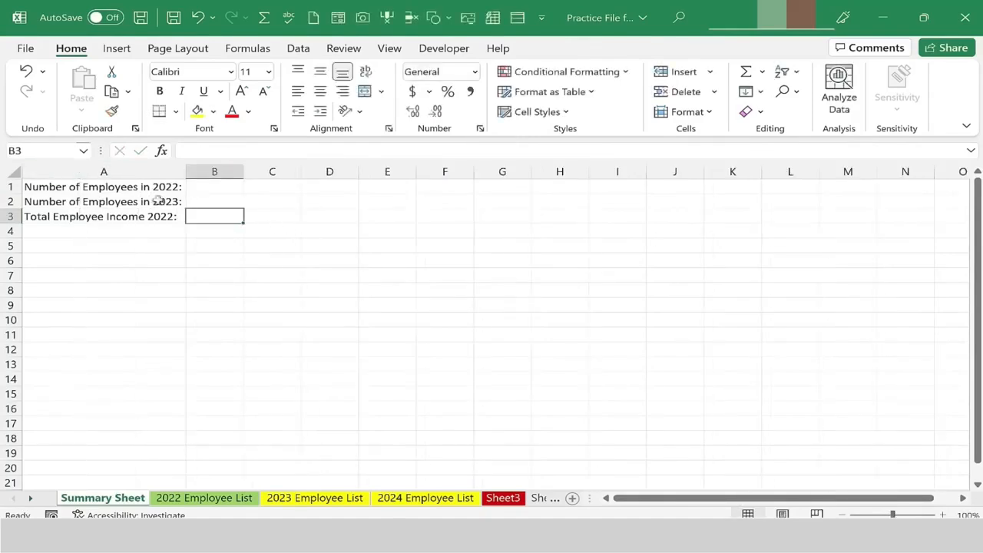
In B1, enter a formula referencing the Number of Employees cell D76 on the 2022 Employee List sheet.
{"action": "left_click", "coordinate": [217, 190]}
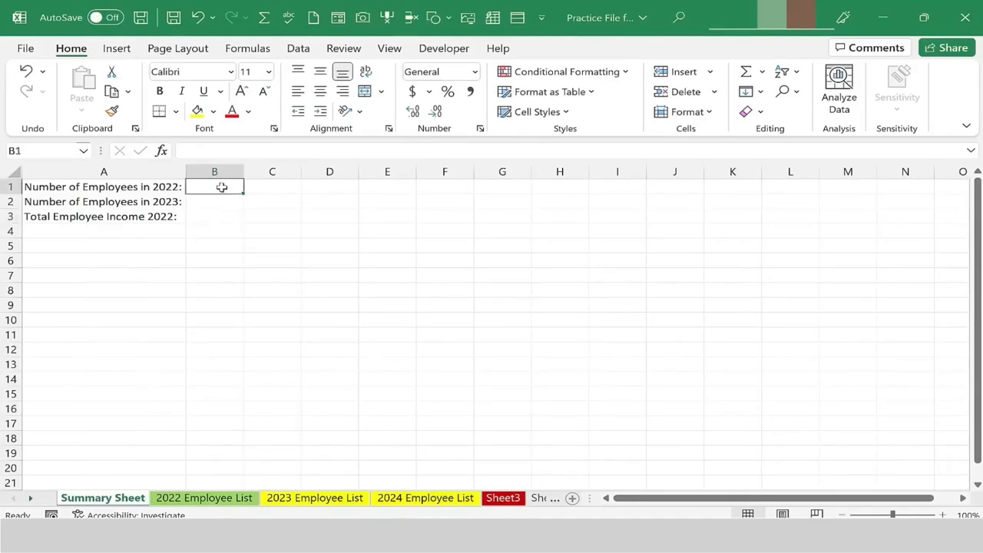
{"action": "type", "text": "="}
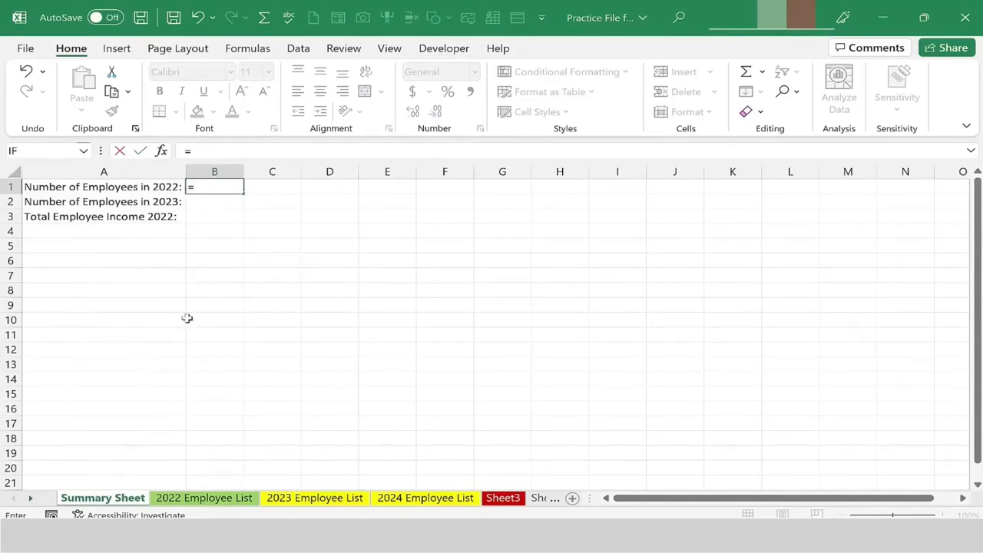
{"action": "left_click", "coordinate": [192, 502]}
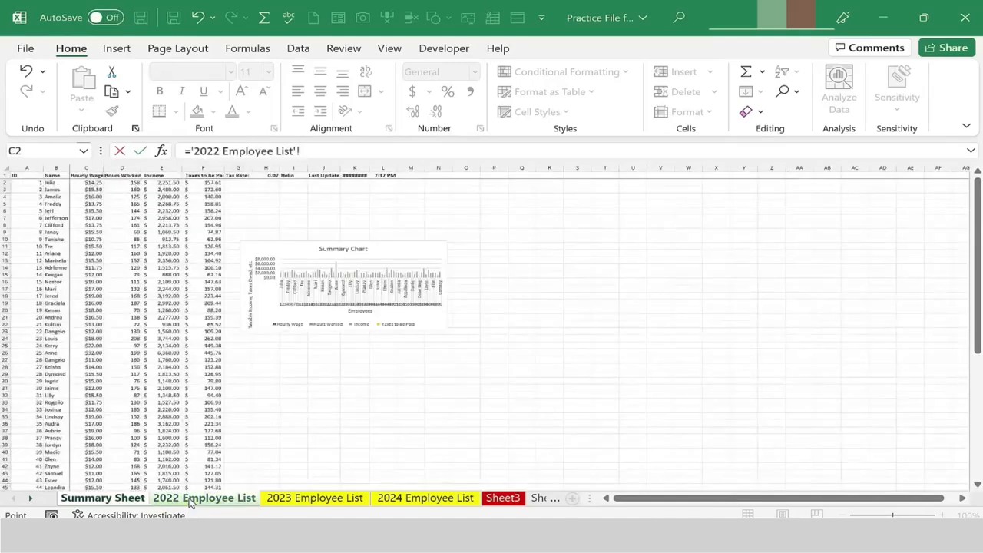
{"action": "scroll", "coordinate": [180, 449], "scroll_direction": "down", "scroll_amount": 13}
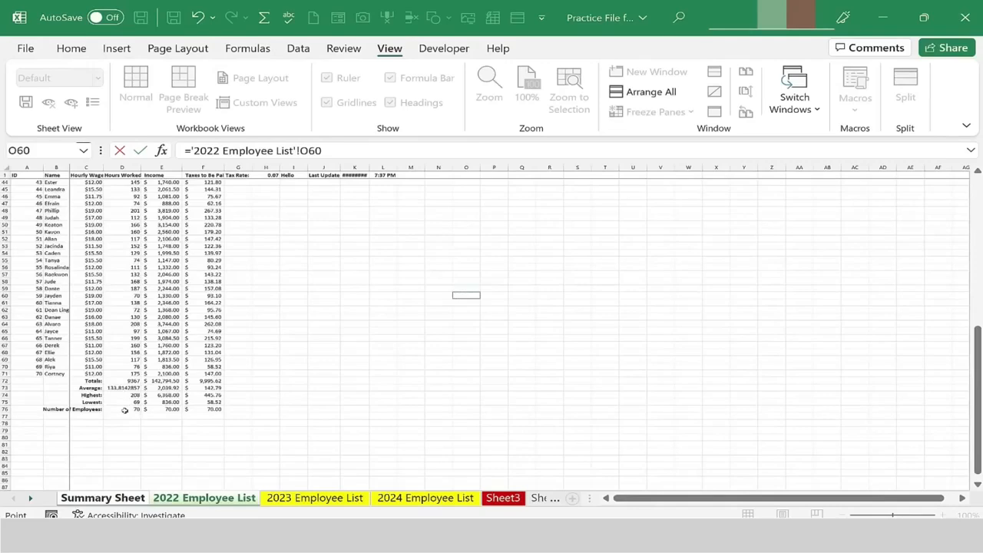
{"action": "left_click", "coordinate": [124, 410]}
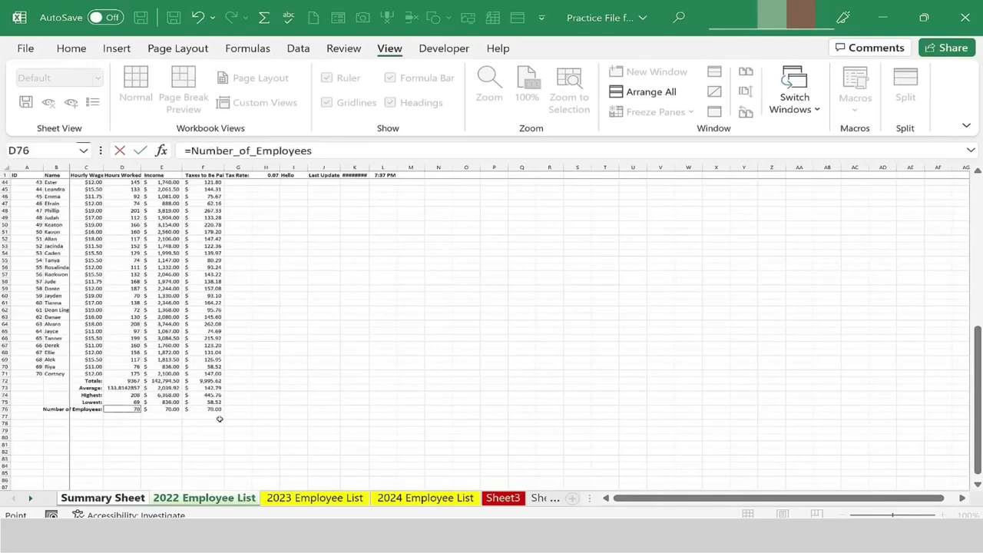
{"action": "key", "text": "Return"}
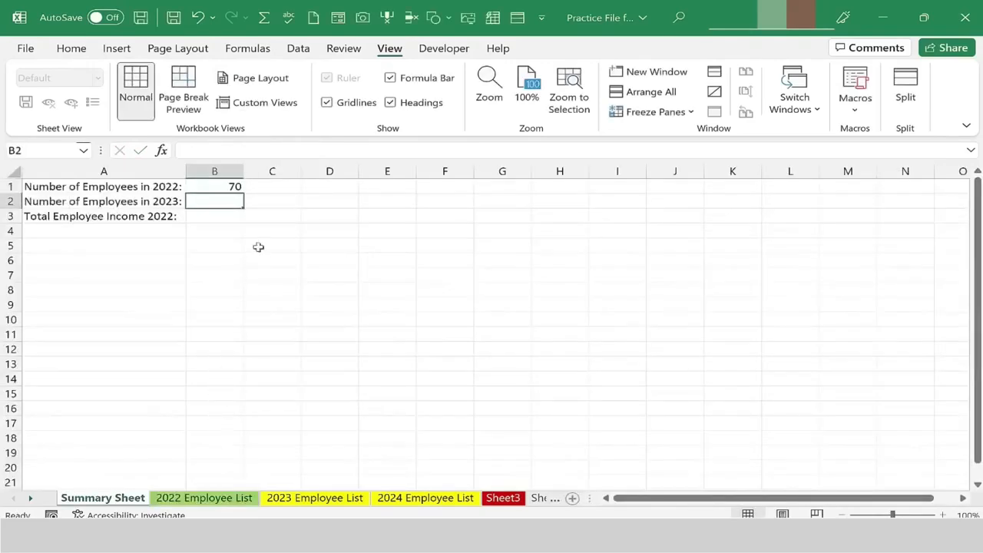
Delete rows 7 through 13 from the 2023 Employee List sheet.
{"action": "left_click", "coordinate": [220, 498]}
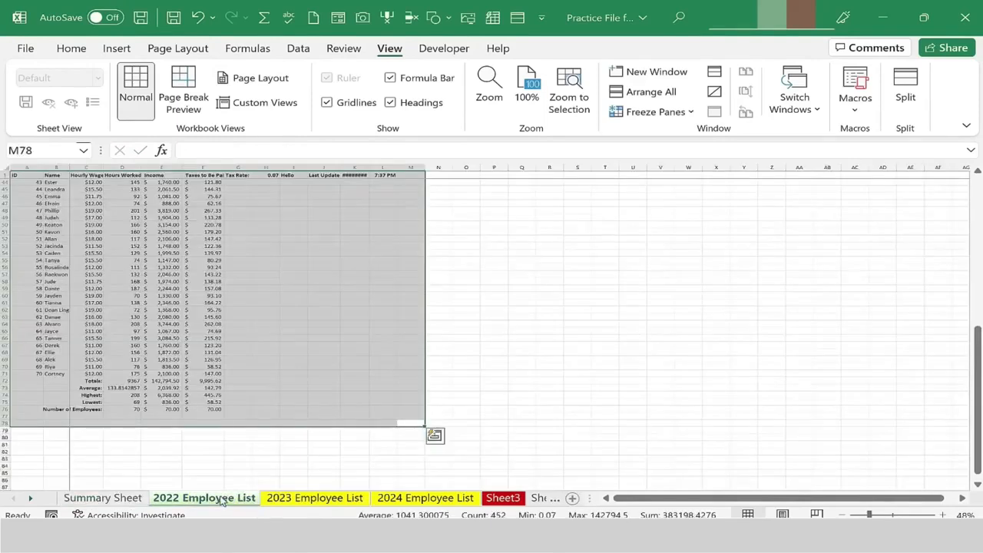
{"action": "left_click", "coordinate": [303, 499]}
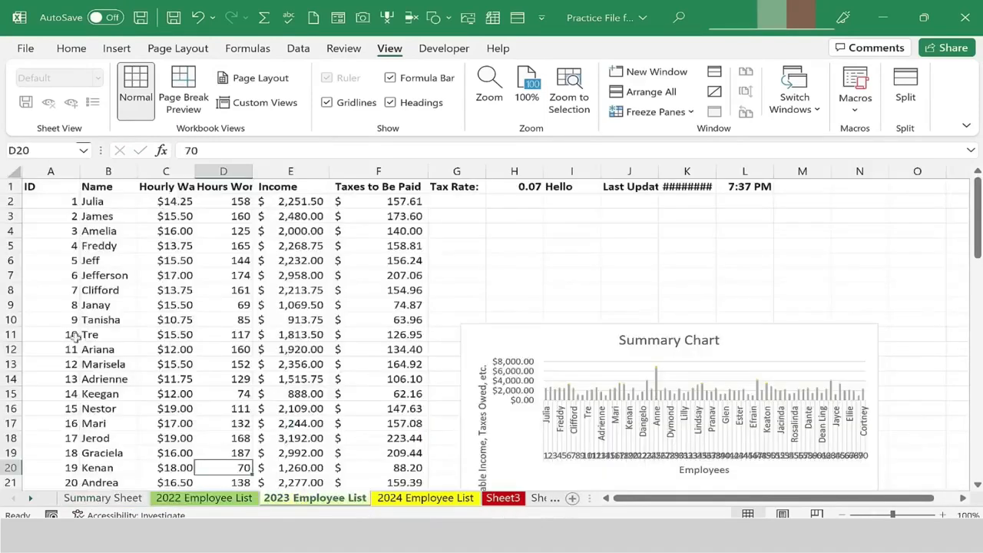
{"action": "left_click_drag", "start_coordinate": [10, 275], "coordinate": [20, 367]}
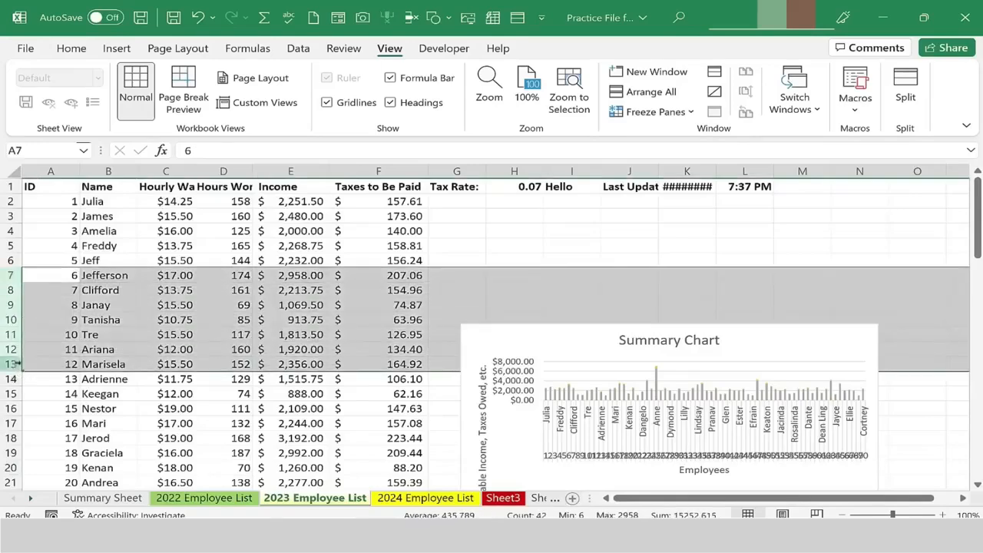
{"action": "right_click", "coordinate": [15, 324]}
{"action": "key", "text": "Escape"}
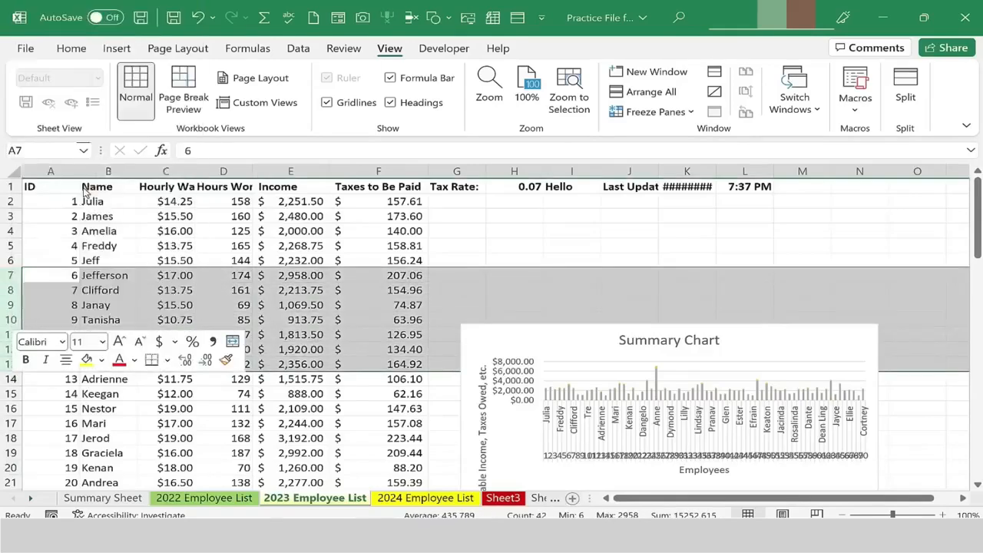
{"action": "key", "text": "ctrl+minus"}
{"action": "left_click", "coordinate": [223, 231]}
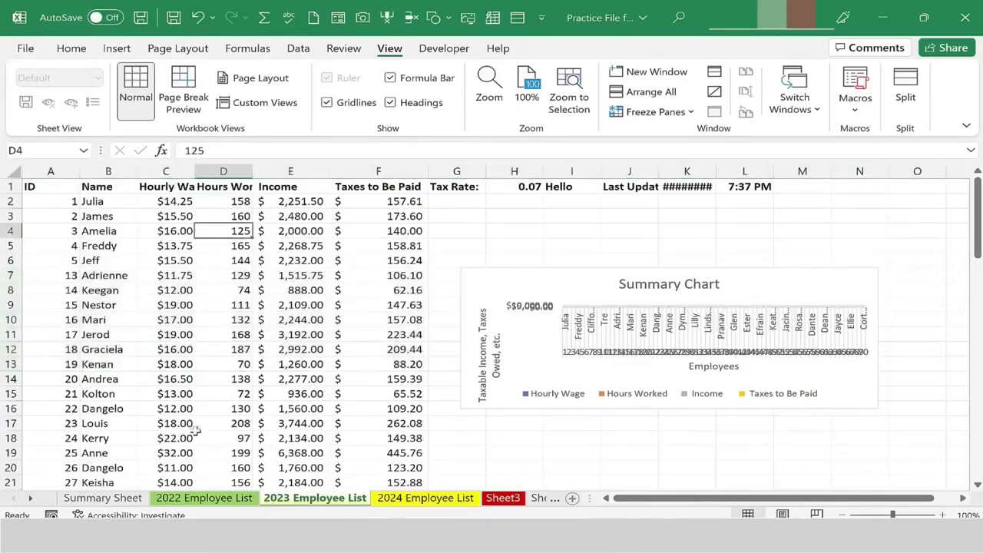
In B2, enter a formula referencing the Number of Employees cell on the 2023 Employee List sheet.
{"action": "left_click", "coordinate": [128, 498]}
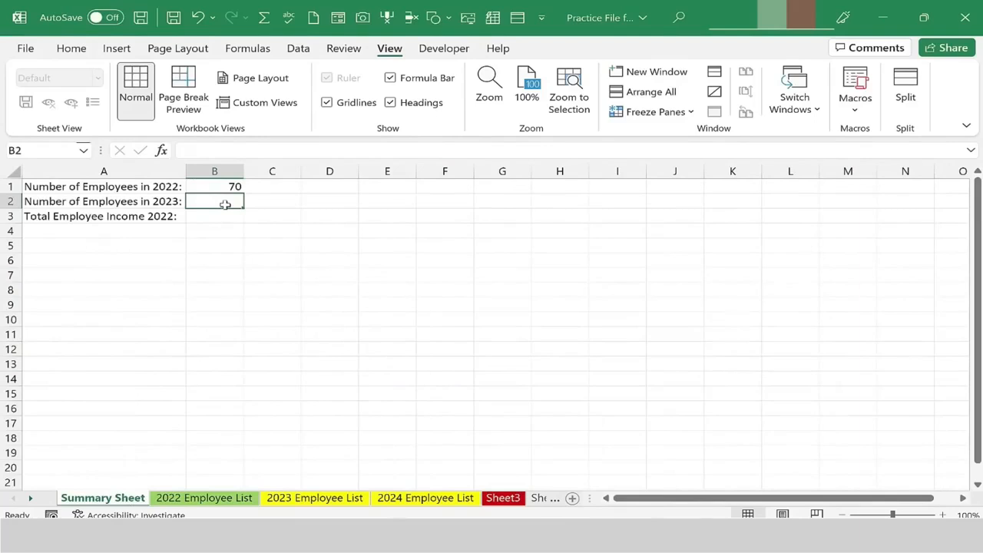
{"action": "type", "text": "="}
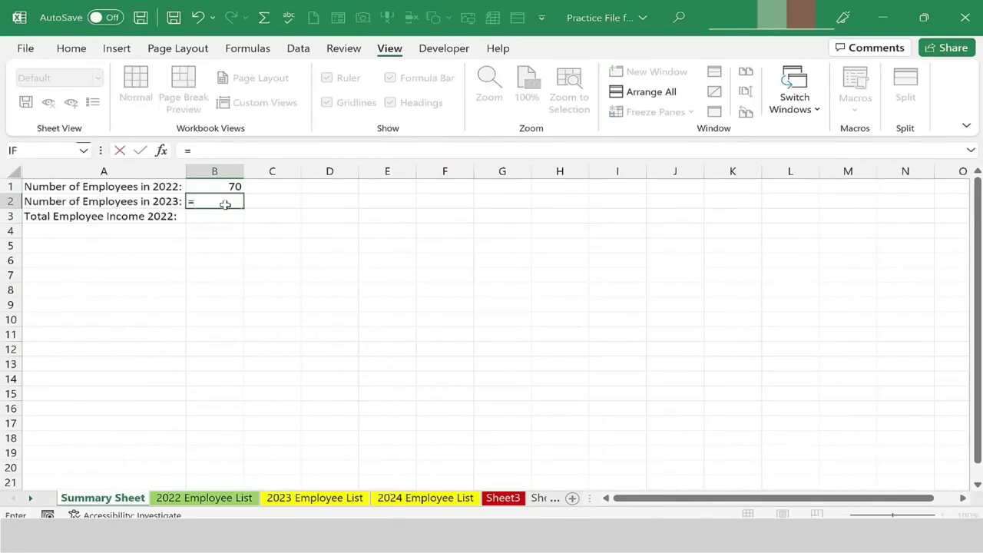
{"action": "left_click", "coordinate": [311, 499]}
{"action": "scroll", "coordinate": [218, 398], "scroll_direction": "down", "scroll_amount": 5}
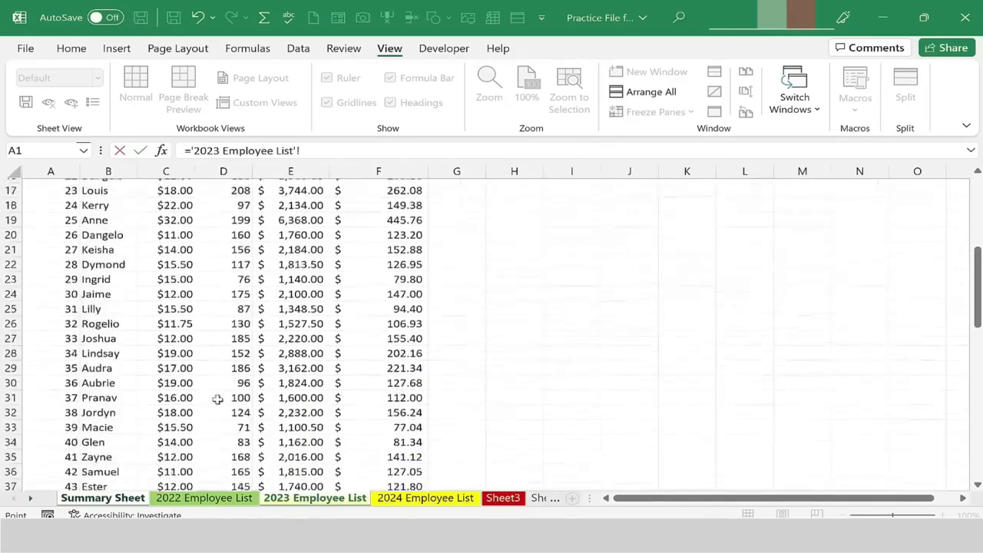
{"action": "scroll", "coordinate": [217, 399], "scroll_direction": "down", "scroll_amount": 12}
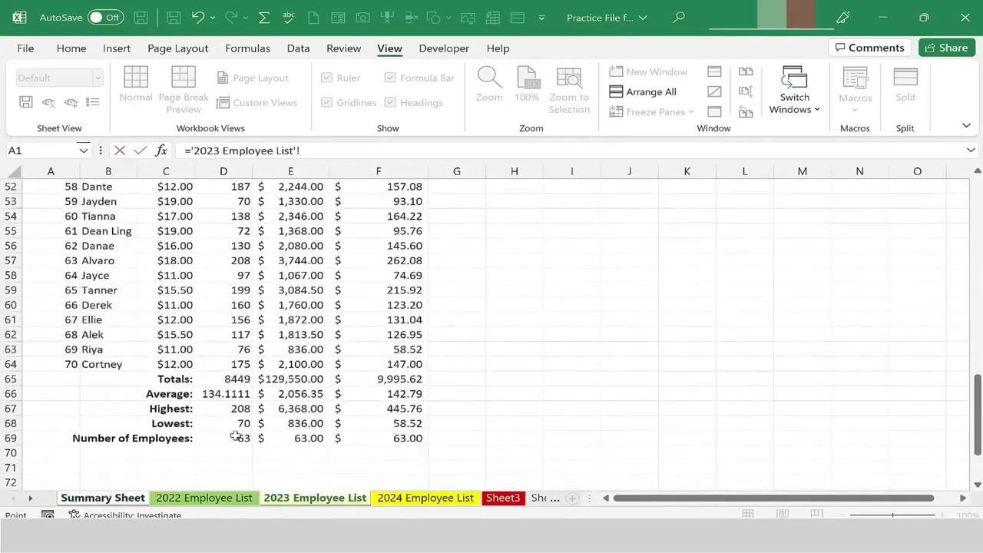
{"action": "left_click", "coordinate": [234, 438]}
{"action": "key", "text": "Return"}
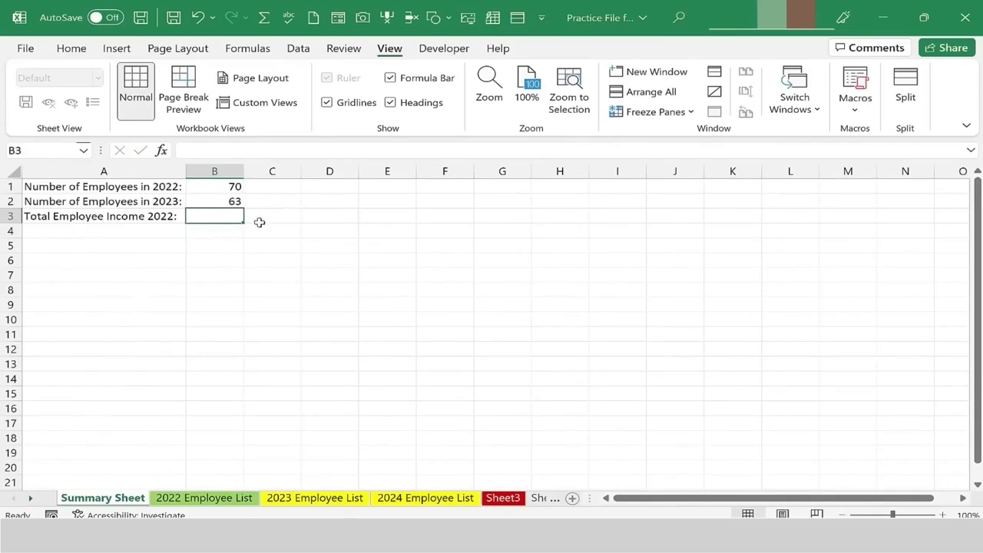
In B3, enter a formula referencing the Income total cell E72 on the 2022 Employee List sheet.
{"action": "type", "text": "="}
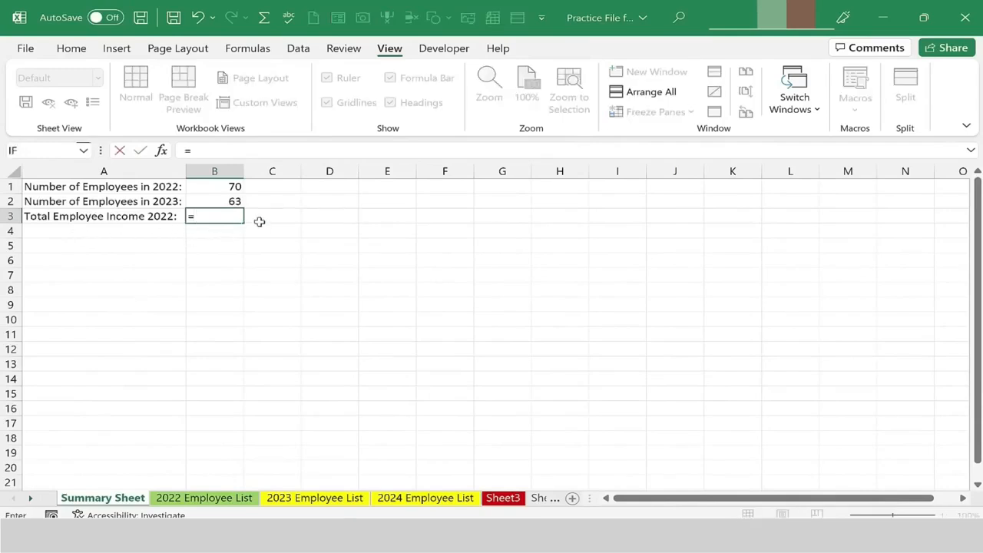
{"action": "left_click", "coordinate": [215, 500]}
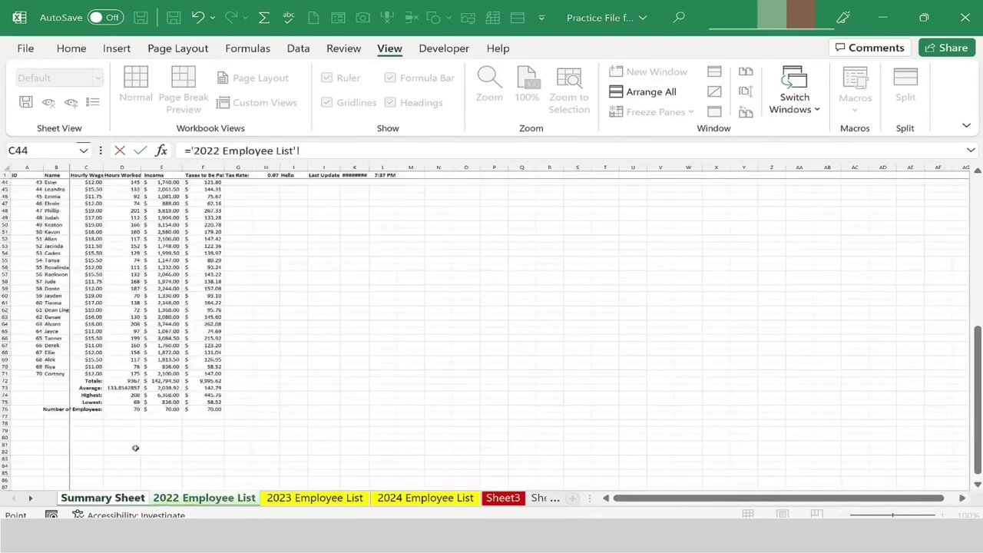
{"action": "left_click", "coordinate": [173, 380]}
{"action": "key", "text": "Return"}
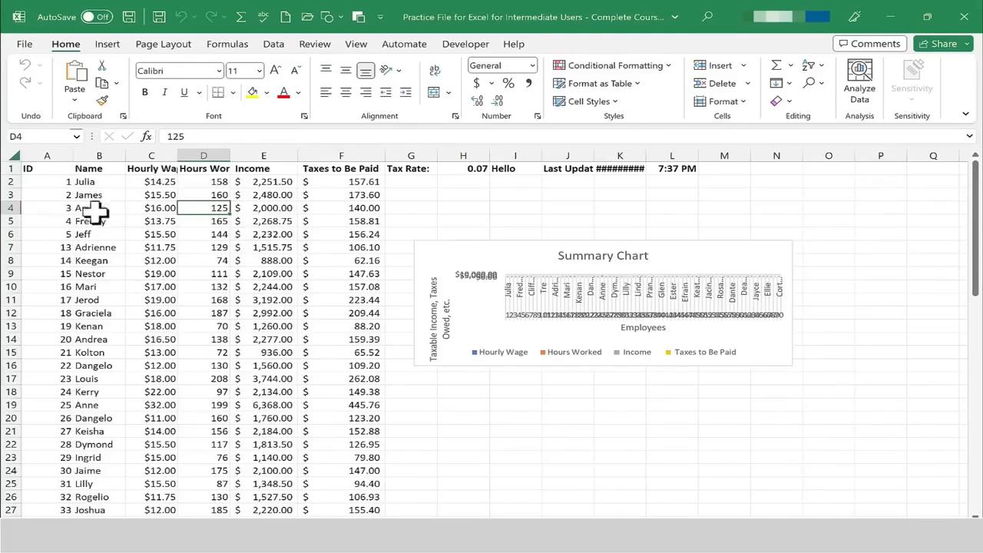
Widen the Hourly Wage column C on the employee list sheet.
{"action": "left_click_drag", "start_coordinate": [98, 156], "coordinate": [295, 152]}
{"action": "double_click", "coordinate": [295, 153]}
{"action": "left_click", "coordinate": [253, 207]}
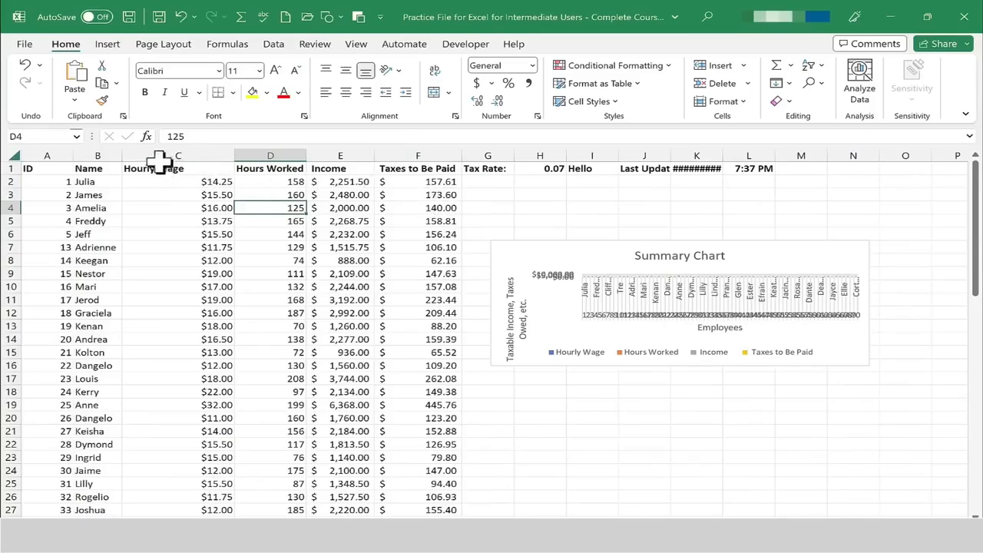
Group columns C through E (Hourly Wage, Hours Worked, Income) into an outline group.
{"action": "left_click_drag", "start_coordinate": [155, 155], "coordinate": [351, 154]}
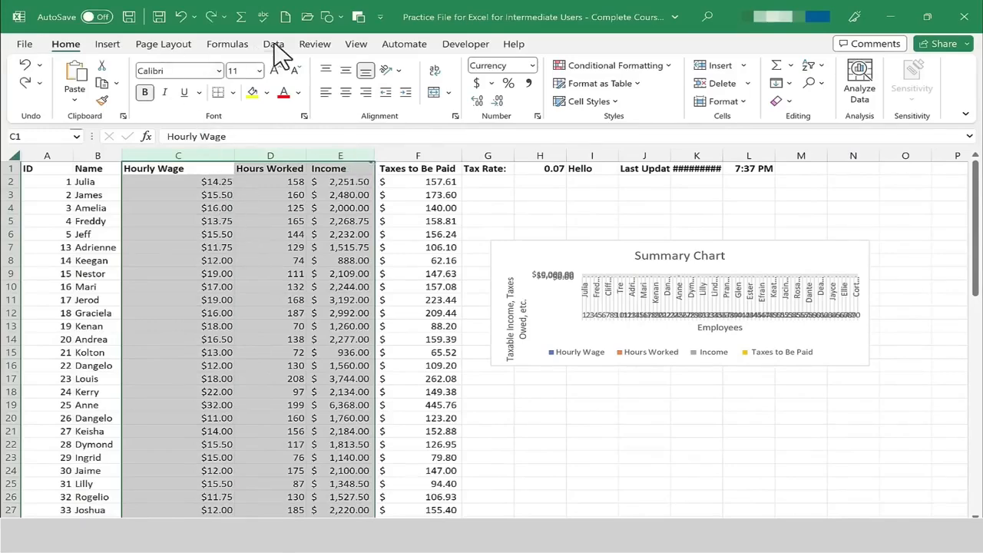
{"action": "left_click", "coordinate": [274, 44]}
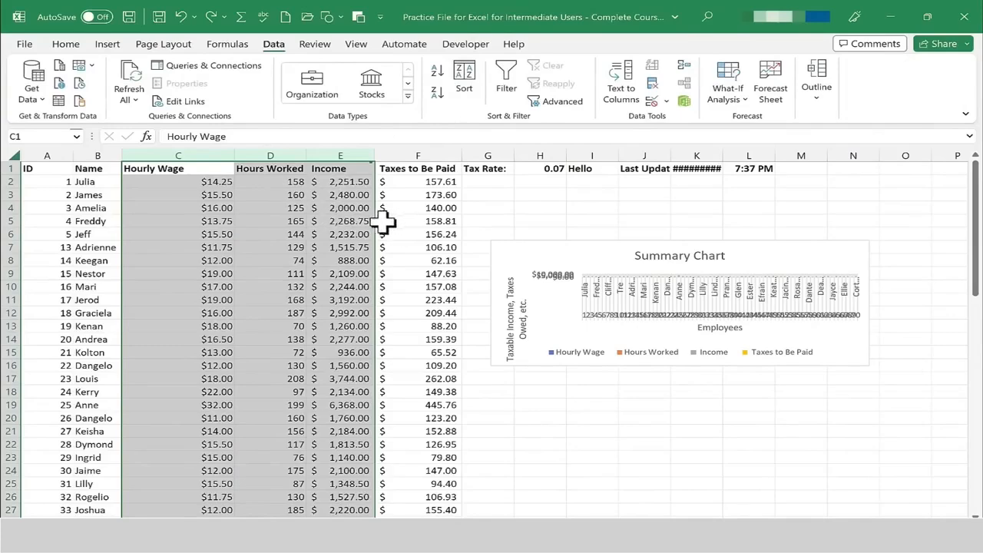
{"action": "left_click", "coordinate": [215, 182]}
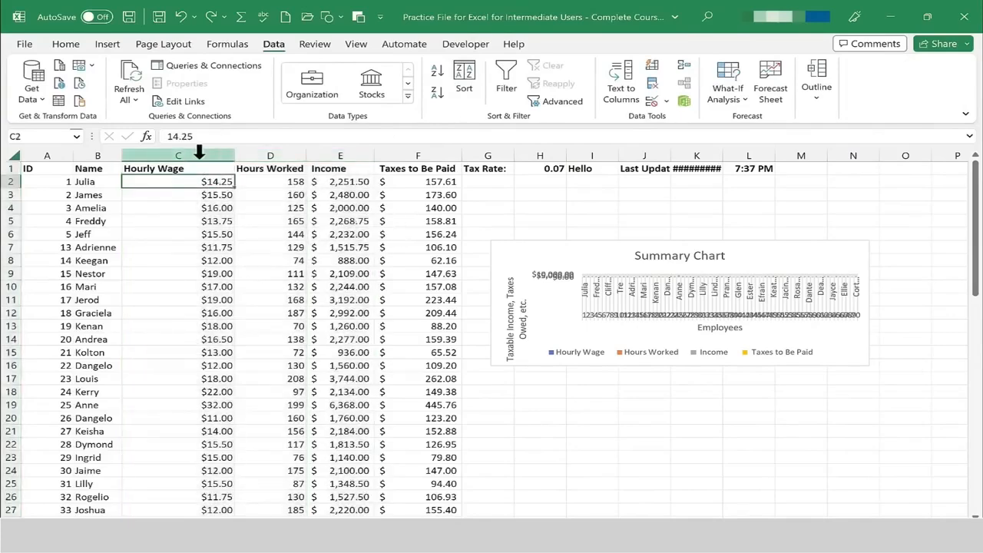
{"action": "left_click", "coordinate": [192, 163]}
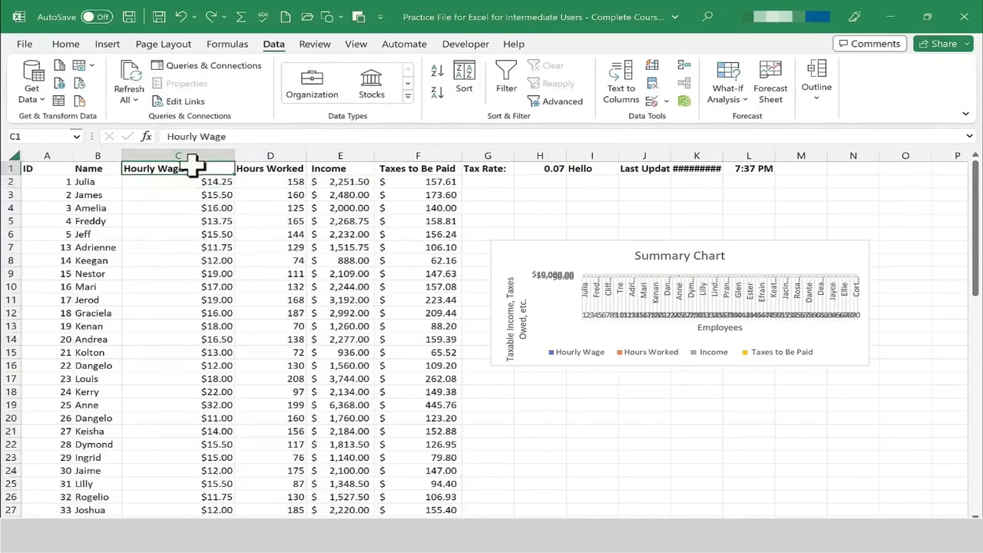
{"action": "left_click_drag", "start_coordinate": [203, 158], "coordinate": [347, 163]}
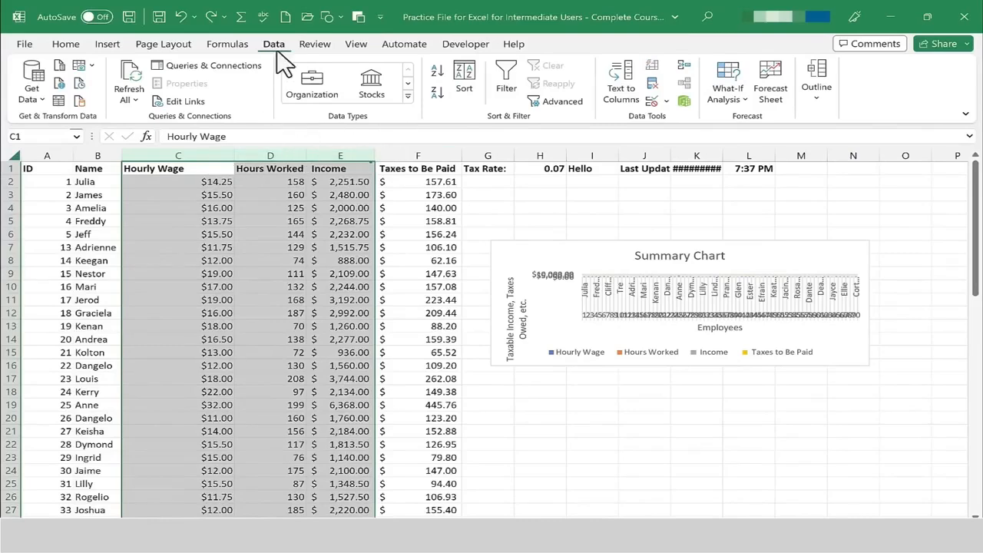
{"action": "left_click", "coordinate": [819, 98]}
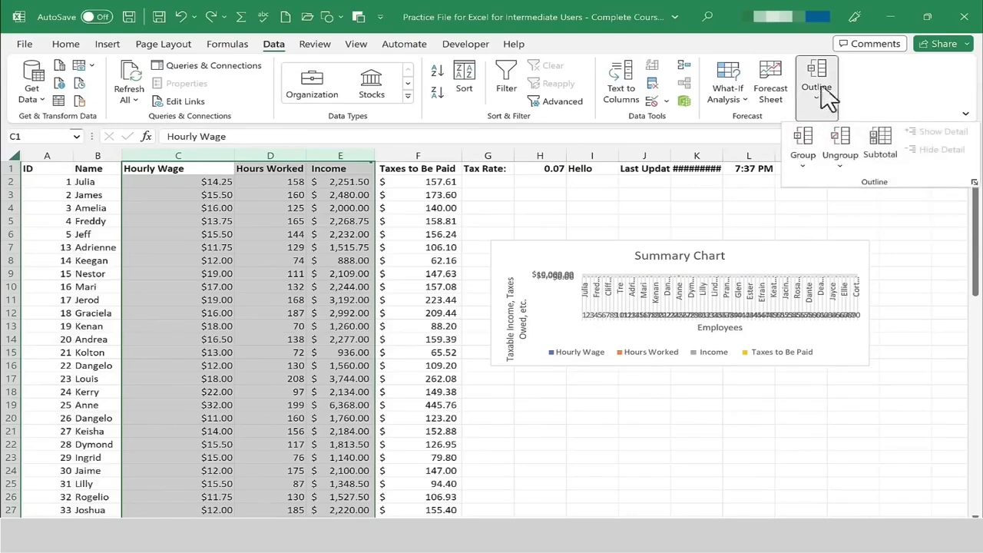
{"action": "left_click", "coordinate": [828, 114]}
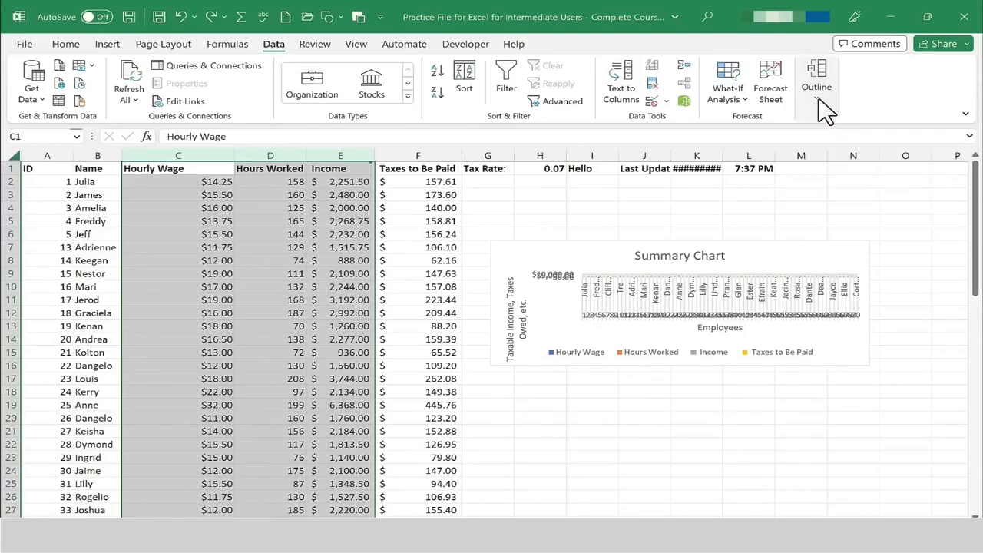
{"action": "left_click", "coordinate": [827, 113]}
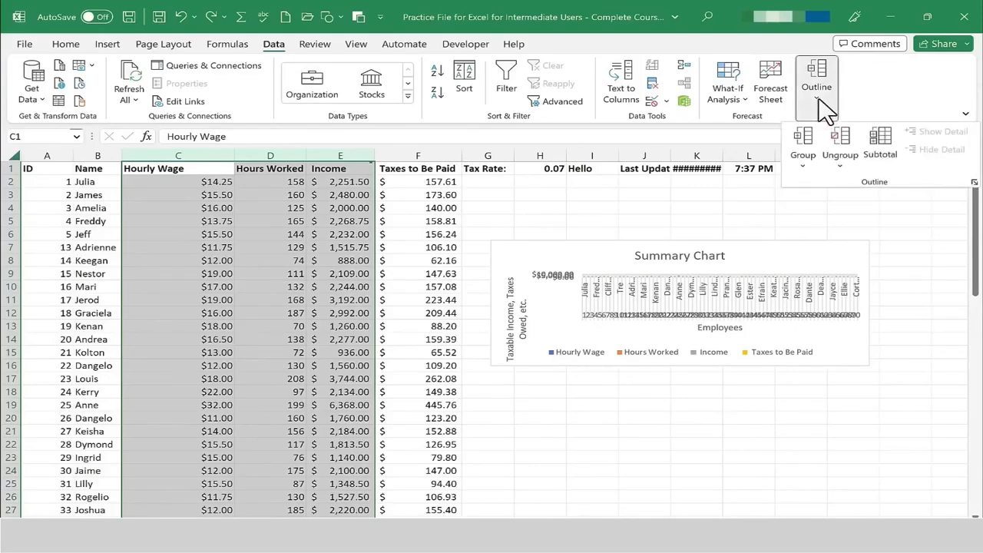
{"action": "left_click", "coordinate": [802, 142]}
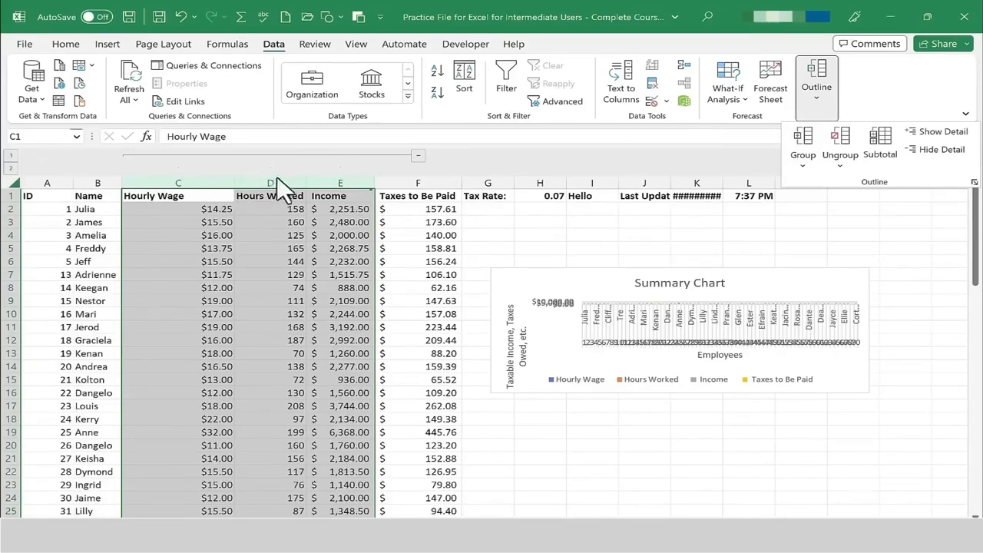
Collapse and expand the column group and switch between its outline levels.
{"action": "left_click", "coordinate": [422, 156]}
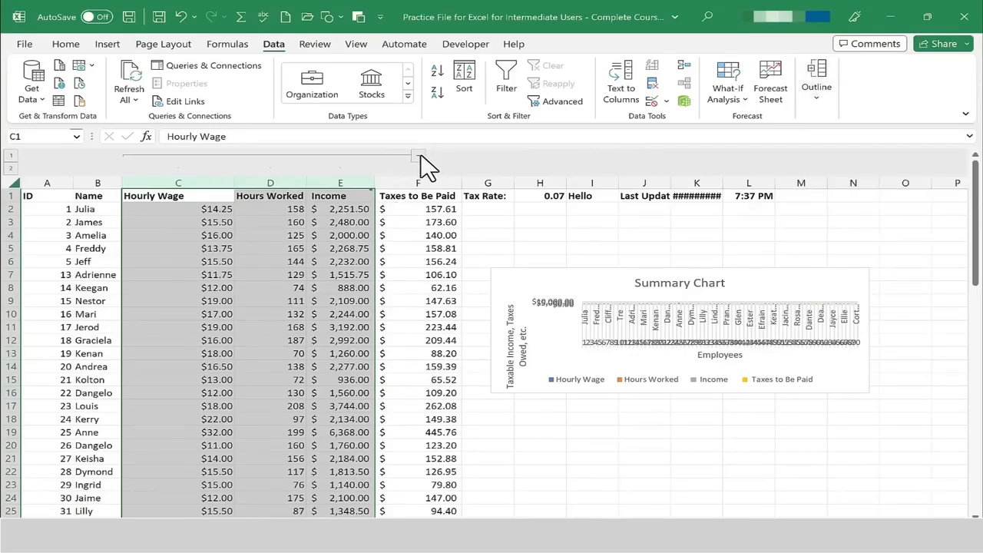
{"action": "left_click", "coordinate": [420, 155]}
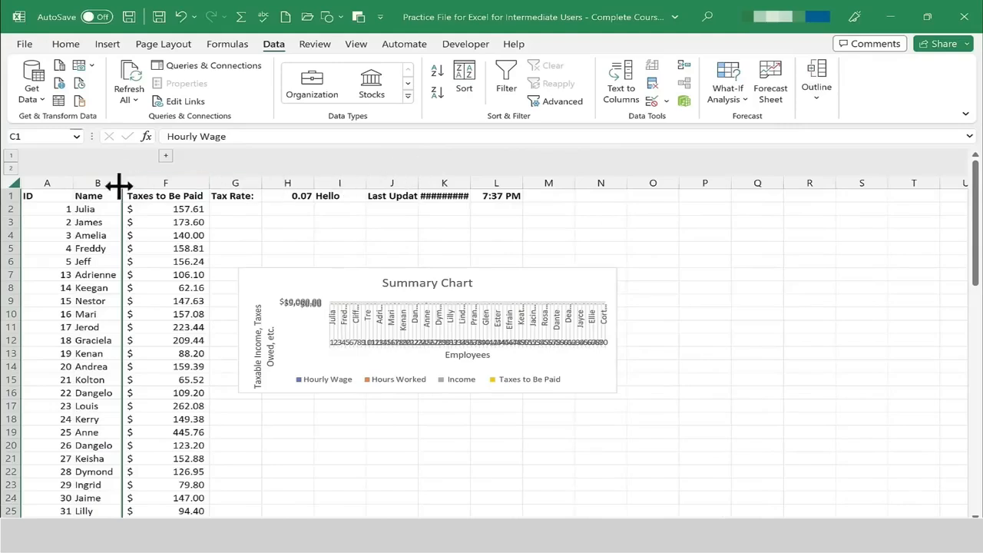
{"action": "left_click", "coordinate": [167, 157]}
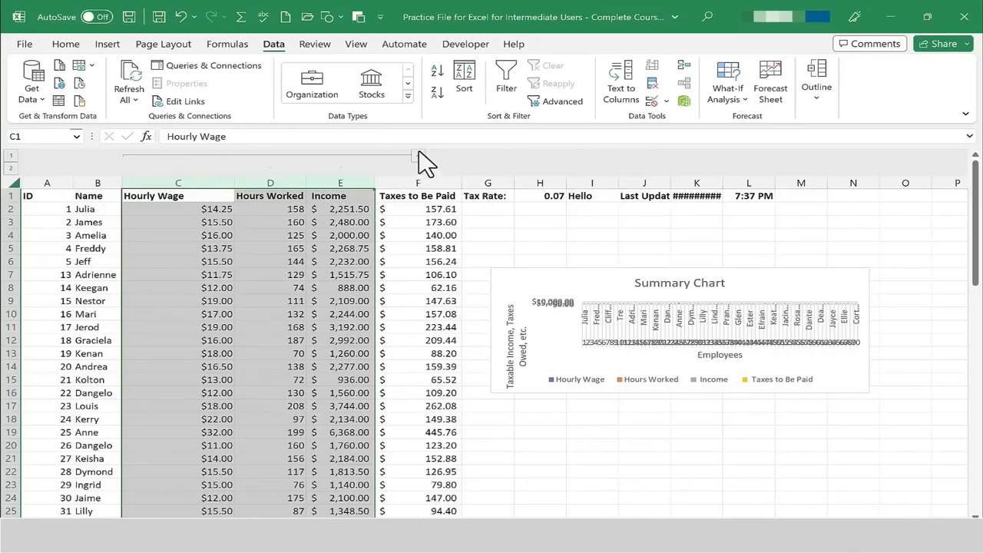
{"action": "left_click", "coordinate": [420, 155]}
{"action": "left_click", "coordinate": [166, 156]}
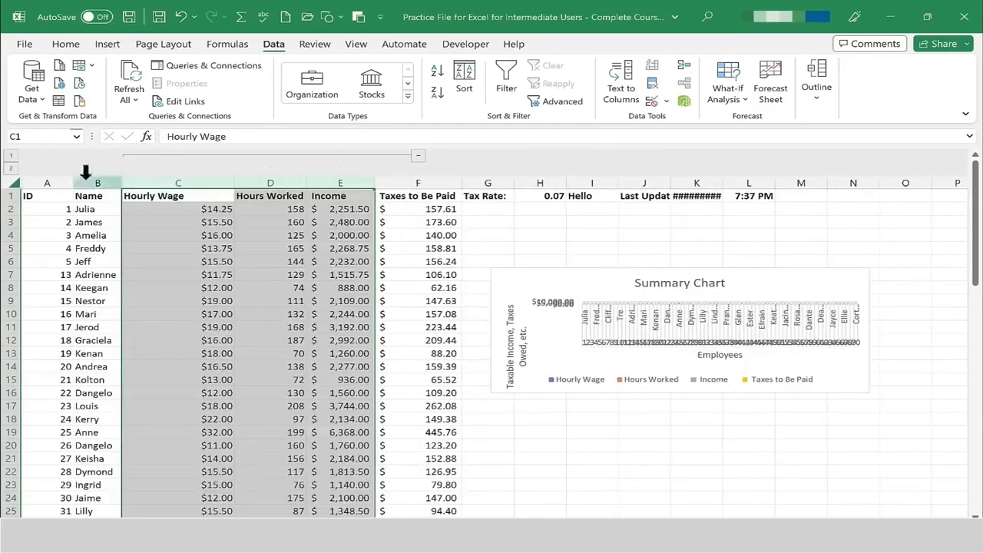
{"action": "left_click", "coordinate": [11, 160]}
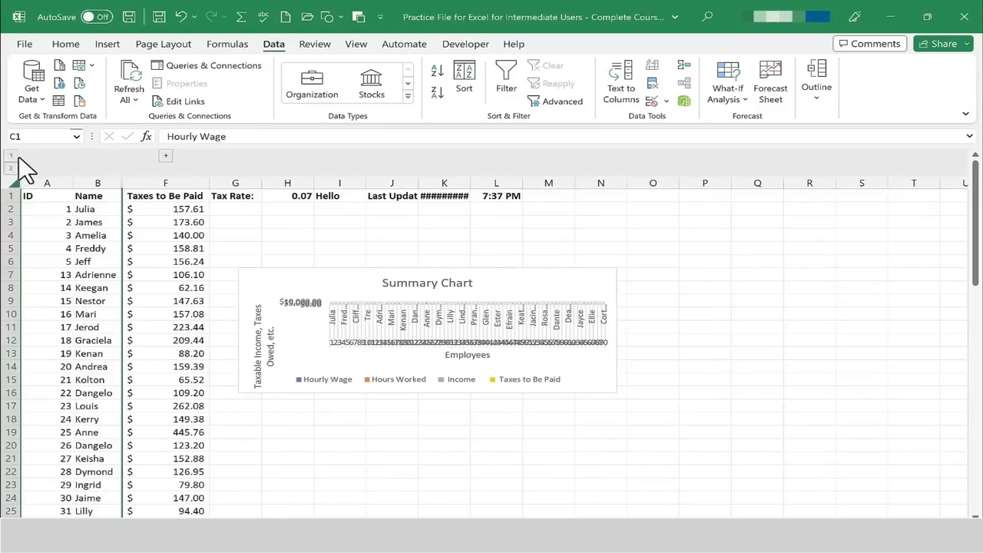
{"action": "left_click", "coordinate": [12, 168]}
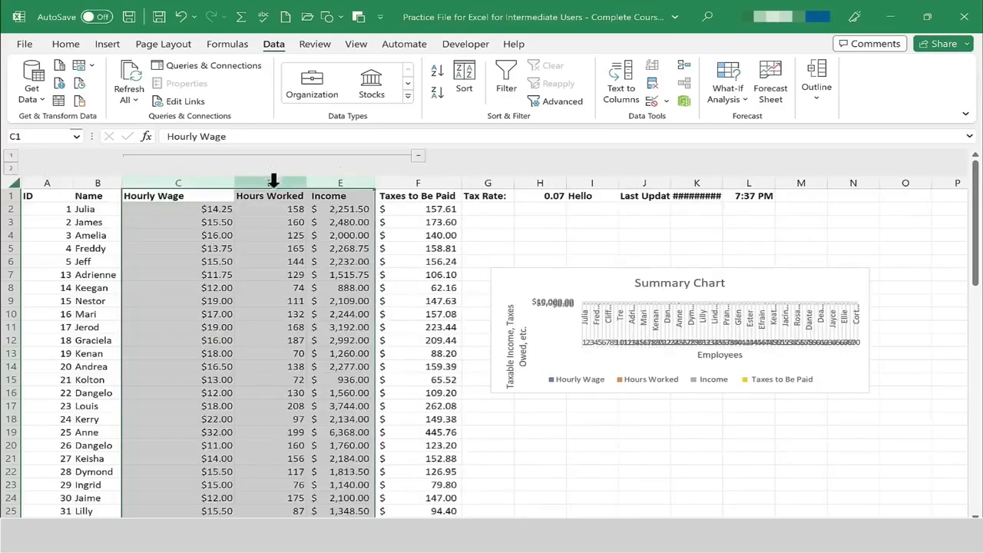
Undo the last two actions.
{"action": "key", "text": "ctrl+z"}
{"action": "key", "text": "ctrl+z"}
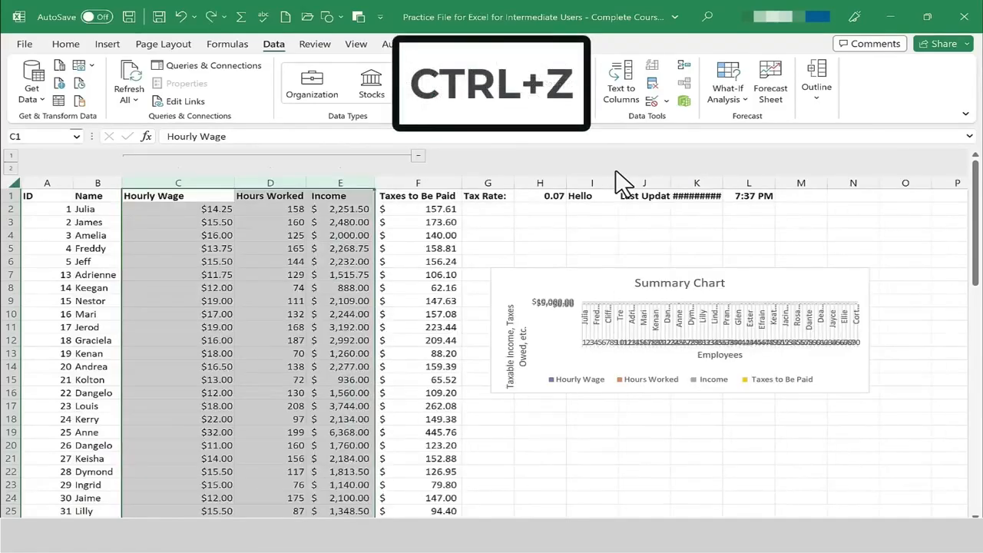
{"action": "left_click", "coordinate": [478, 245]}
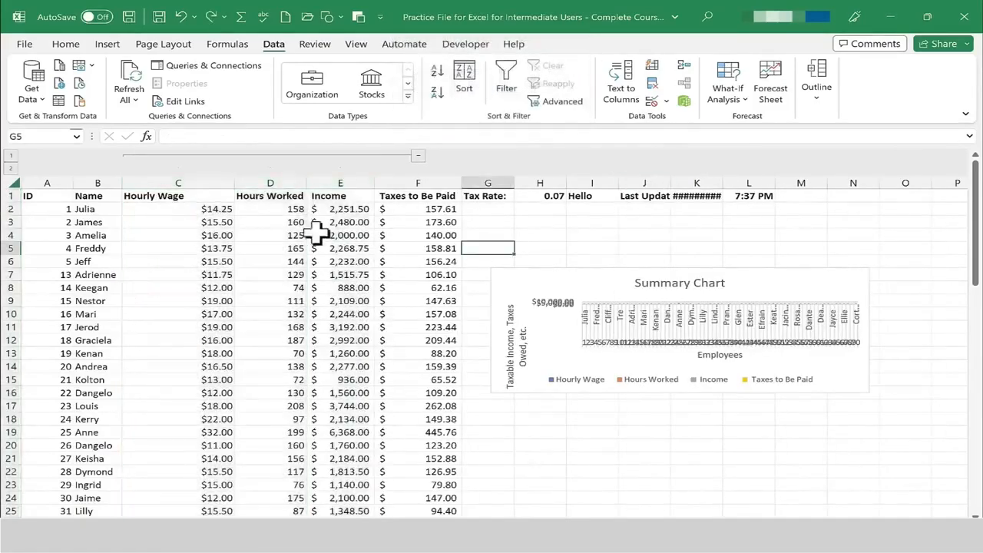
Group columns C through E again as columns, adding a nested outline level.
{"action": "left_click_drag", "start_coordinate": [158, 177], "coordinate": [350, 181]}
{"action": "left_click", "coordinate": [166, 207]}
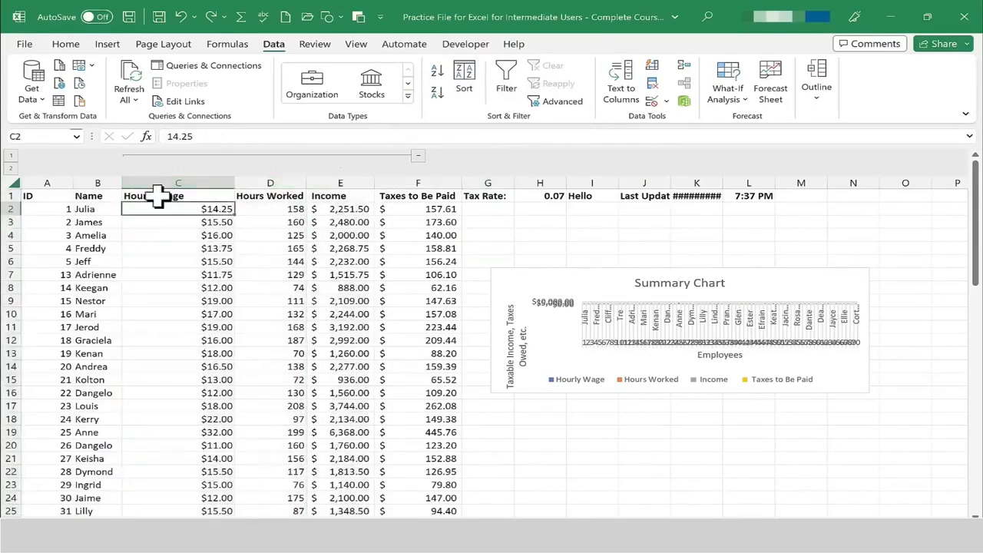
{"action": "left_click_drag", "start_coordinate": [157, 196], "coordinate": [340, 204]}
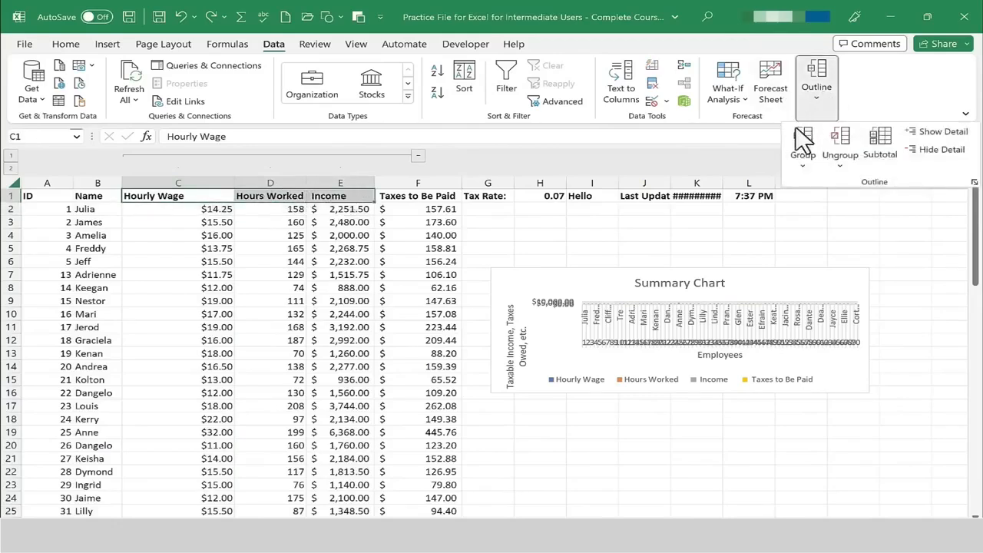
{"action": "left_click", "coordinate": [823, 97]}
{"action": "left_click", "coordinate": [804, 146]}
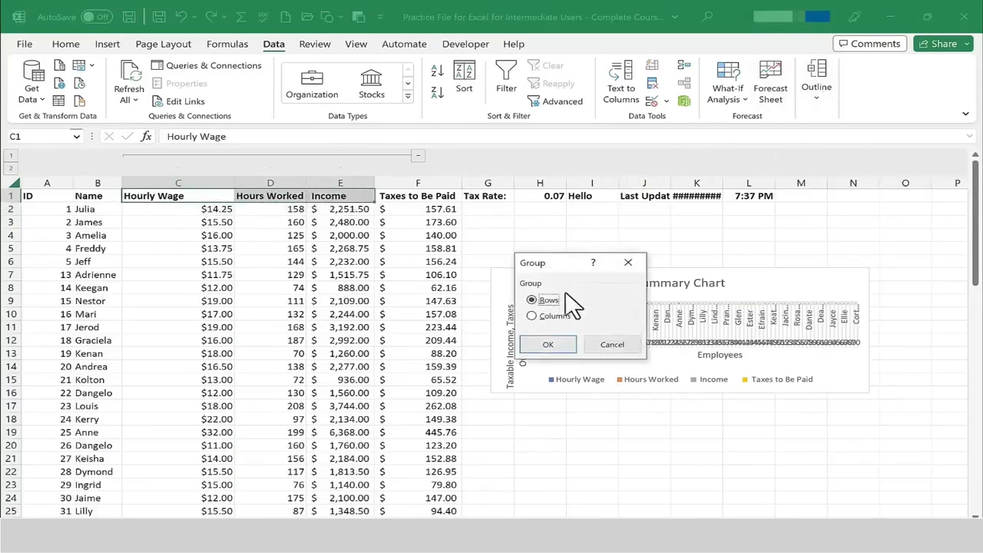
{"action": "left_click", "coordinate": [557, 317]}
{"action": "left_click", "coordinate": [548, 345]}
Collapse and expand the outer column group.
{"action": "left_click", "coordinate": [419, 156]}
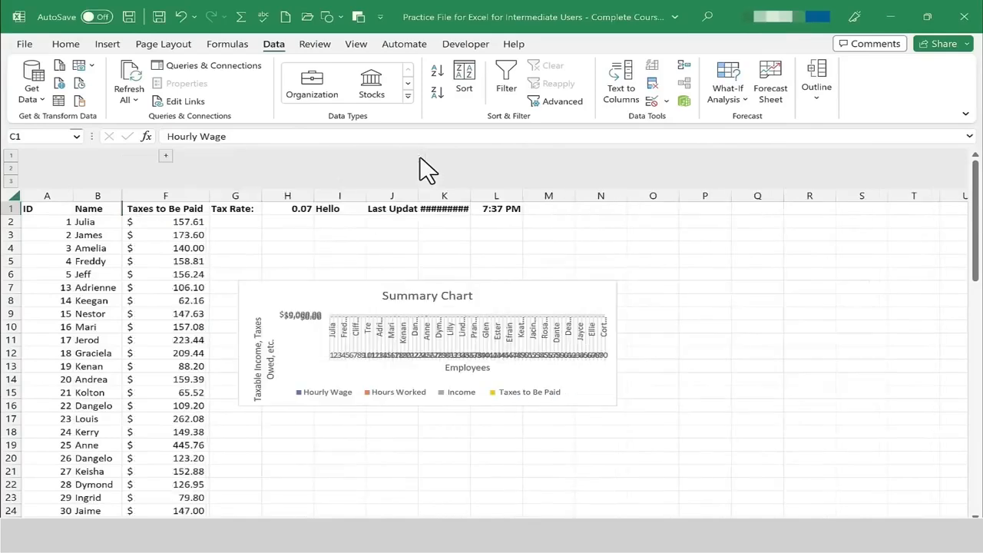
{"action": "left_click", "coordinate": [165, 155]}
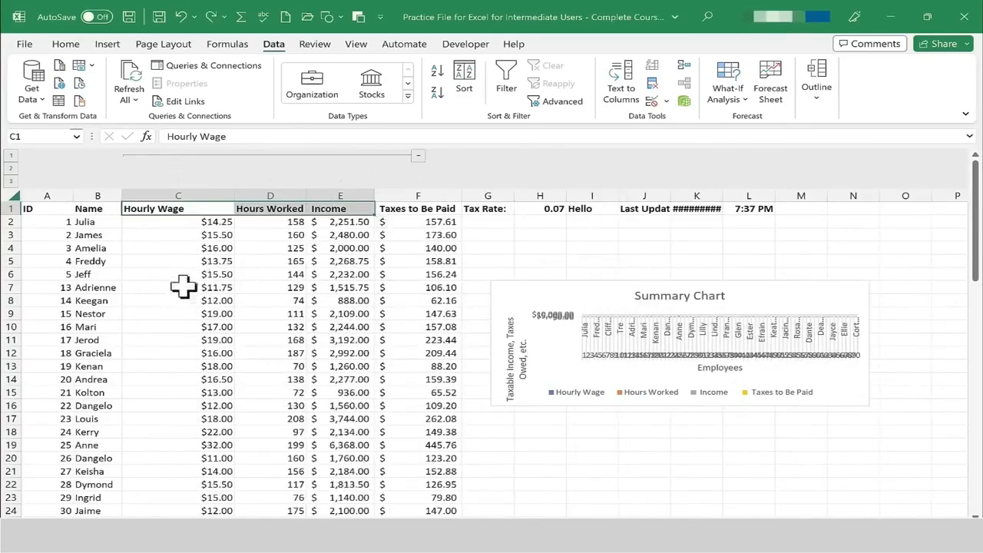
Add another column group over C through E from row 12, then undo the grouping.
{"action": "left_click", "coordinate": [172, 357]}
{"action": "left_click_drag", "start_coordinate": [177, 357], "coordinate": [361, 358]}
{"action": "left_click", "coordinate": [816, 80]}
{"action": "left_click", "coordinate": [807, 145]}
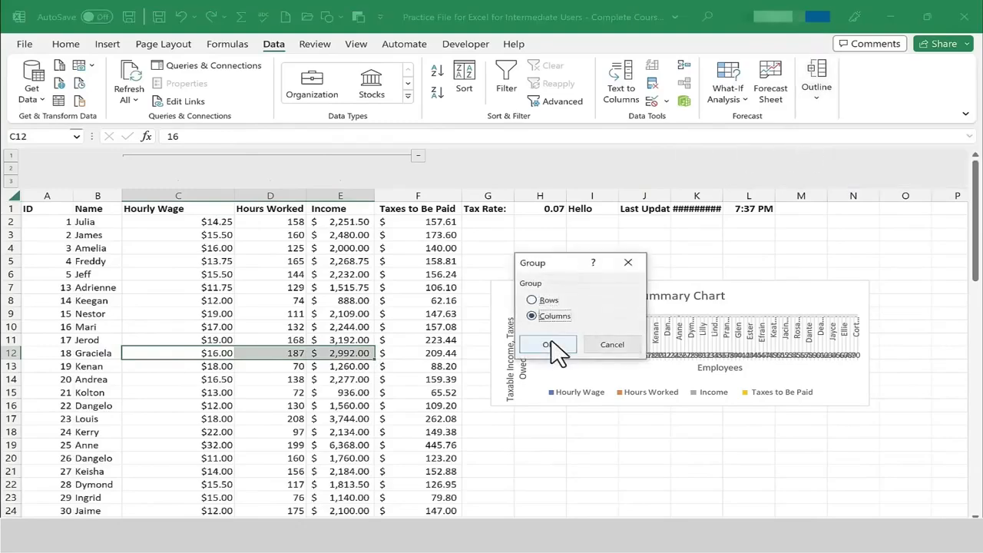
{"action": "left_click", "coordinate": [550, 345]}
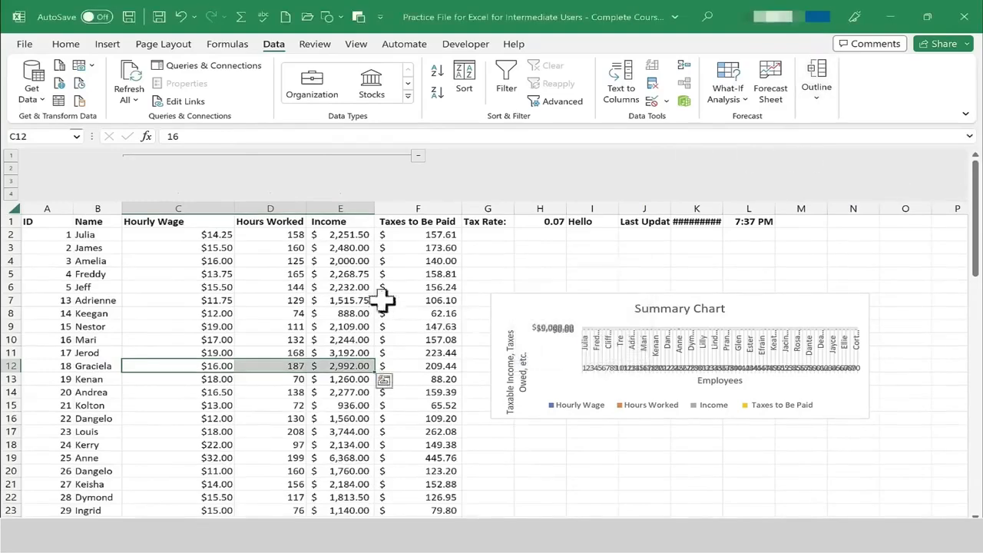
{"action": "left_click", "coordinate": [417, 157]}
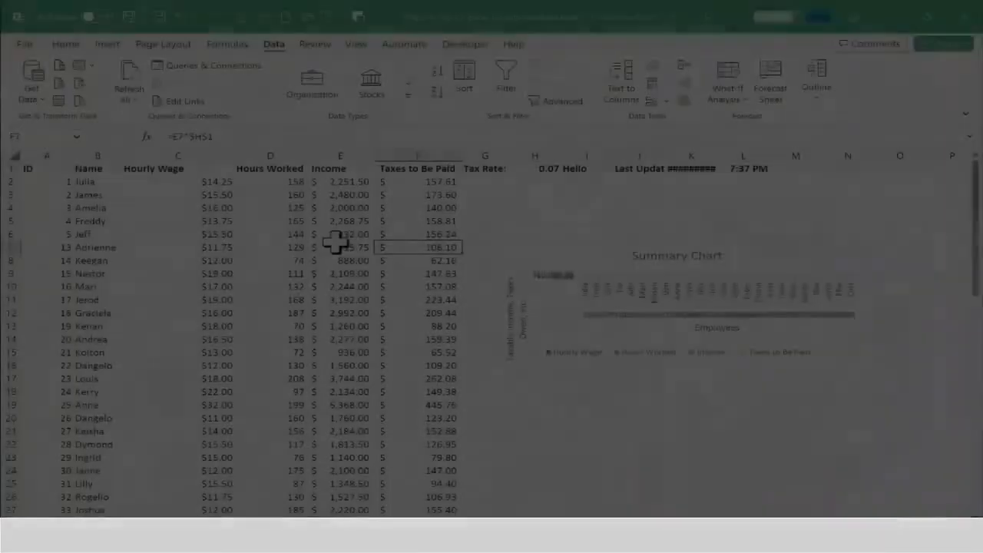
{"action": "key", "text": "ctrl+z"}
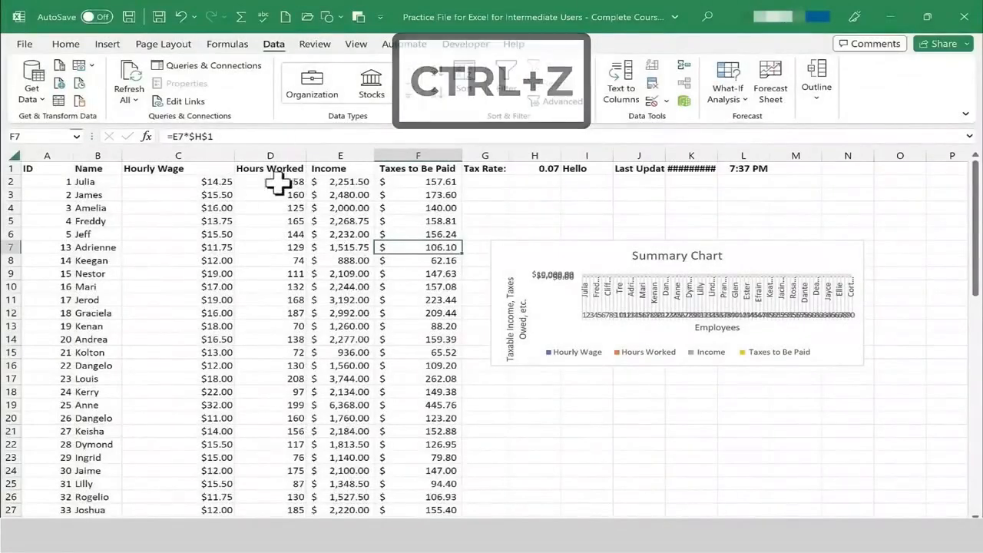
Group columns C through E, Hourly Wage to Income, as columns.
{"action": "left_click", "coordinate": [178, 168]}
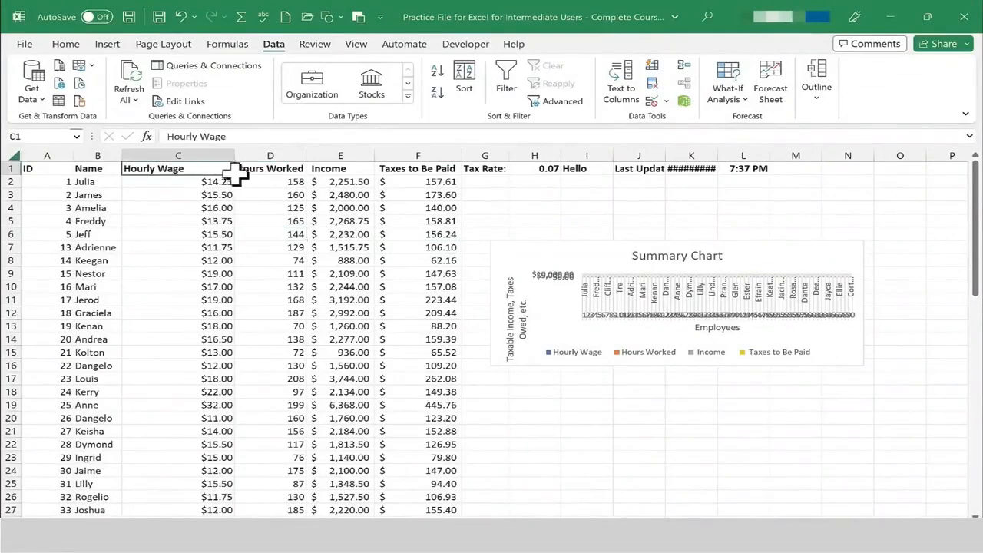
{"action": "left_click_drag", "start_coordinate": [235, 175], "coordinate": [338, 169]}
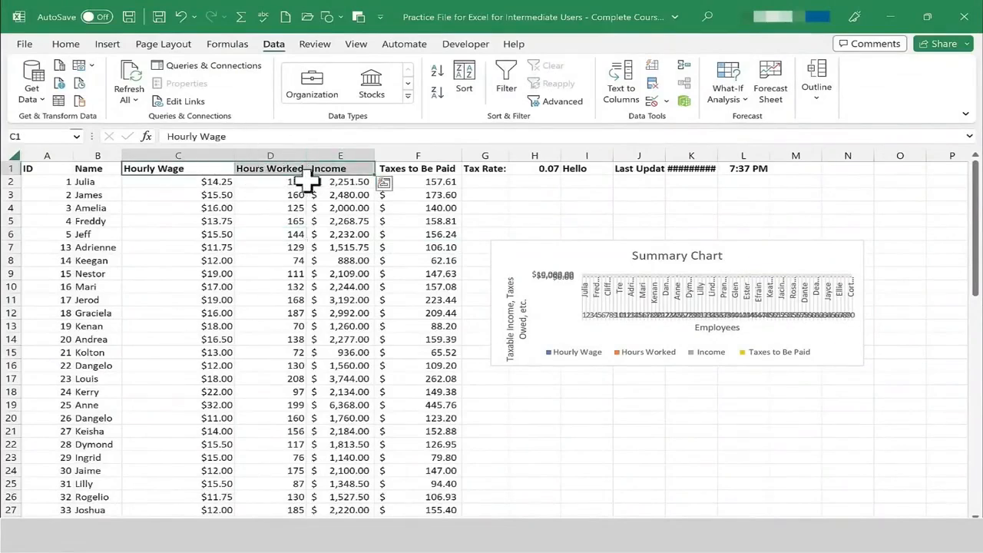
{"action": "left_click", "coordinate": [817, 88]}
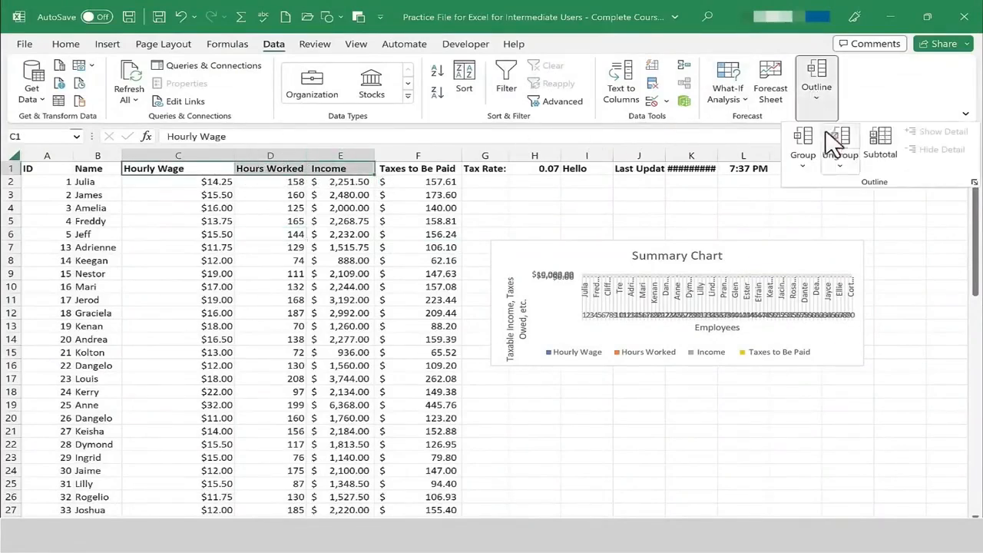
{"action": "left_click", "coordinate": [803, 142]}
{"action": "left_click", "coordinate": [556, 316]}
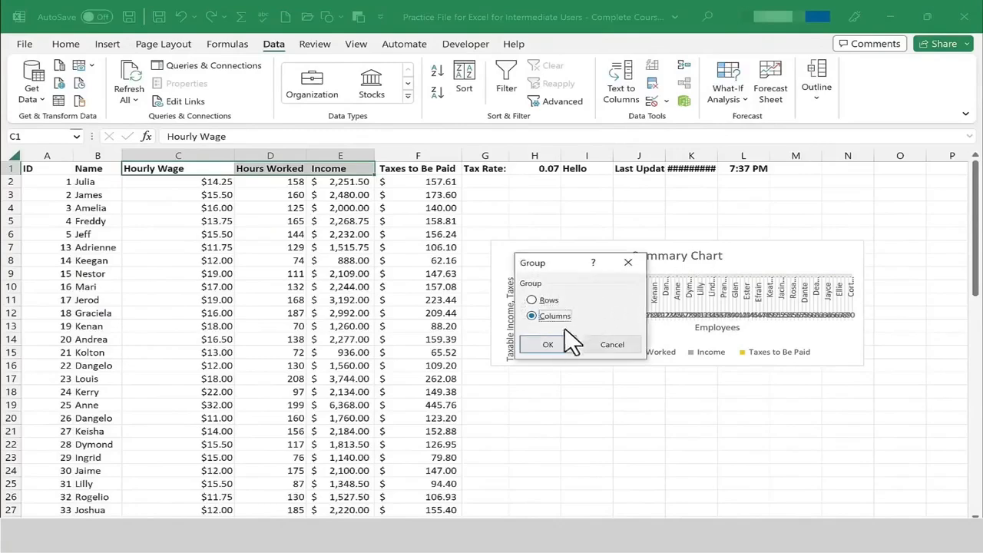
{"action": "left_click", "coordinate": [566, 347]}
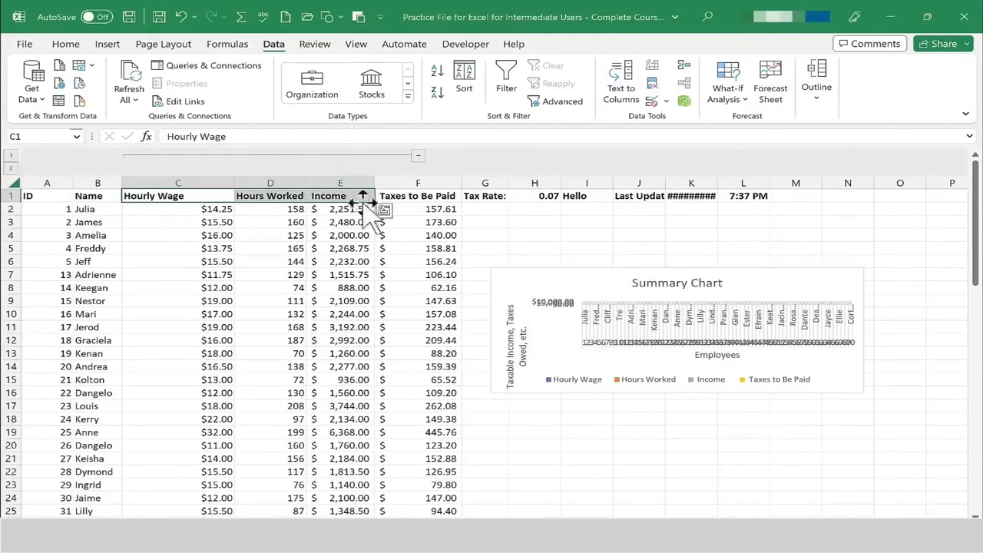
Ungroup the selected columns C through E.
{"action": "left_click", "coordinate": [826, 106]}
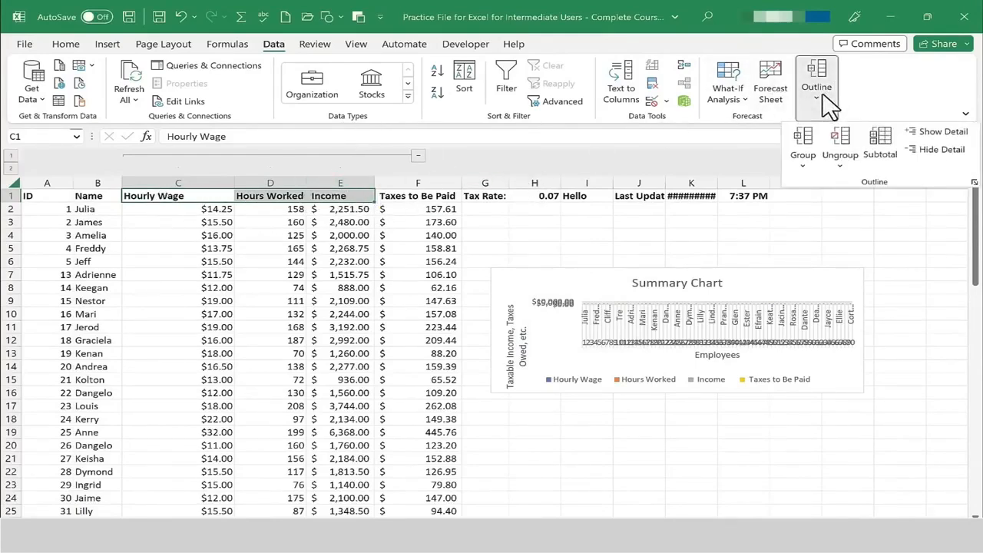
{"action": "left_click", "coordinate": [843, 142]}
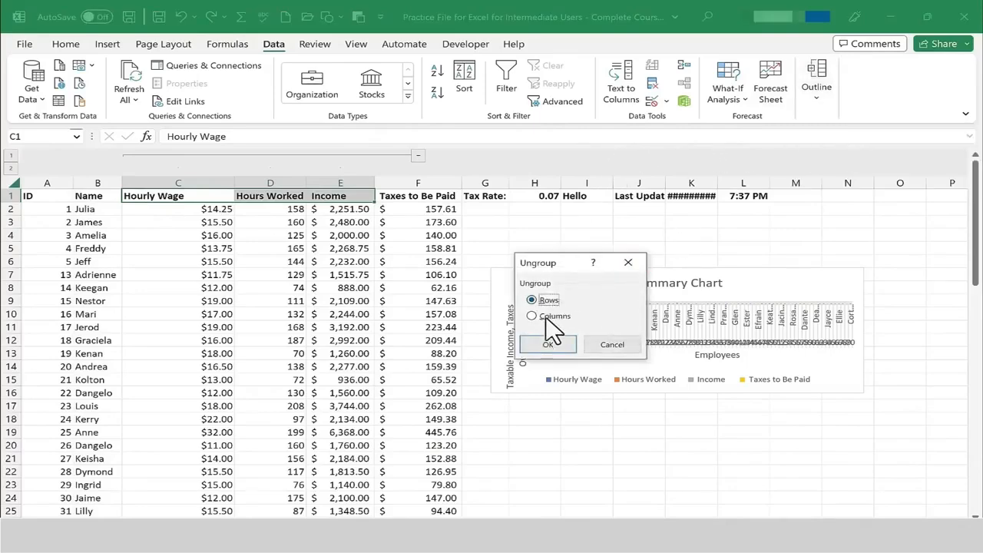
{"action": "left_click", "coordinate": [547, 316]}
{"action": "left_click", "coordinate": [549, 345]}
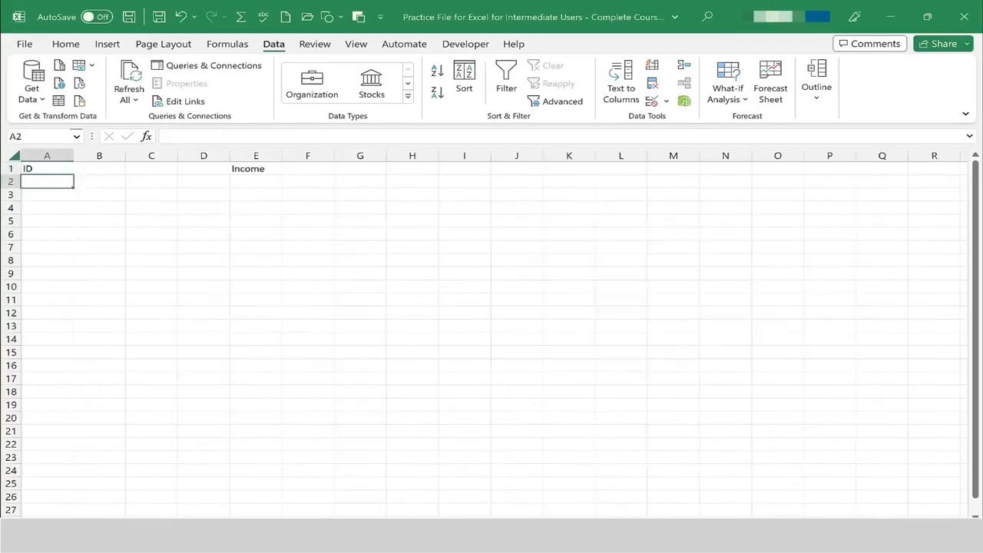
On the blank sheet with ID and Income headers, enter 754 in A2 and 1A in B3.
{"action": "type", "text": "754"}
{"action": "key", "text": "Return"}
{"action": "left_click", "coordinate": [105, 201]}
{"action": "left_click", "coordinate": [105, 193]}
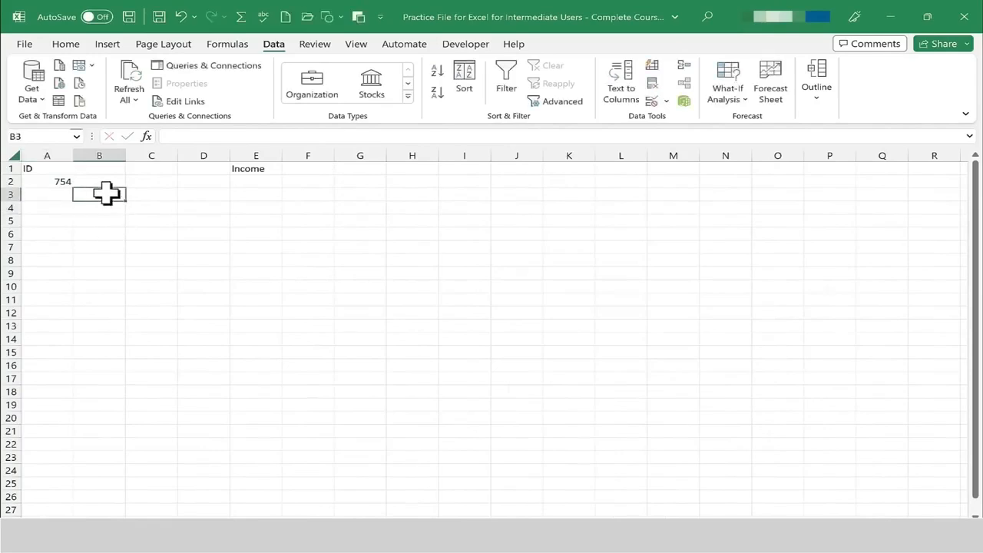
{"action": "type", "text": "1A"}
{"action": "key", "text": "Return"}
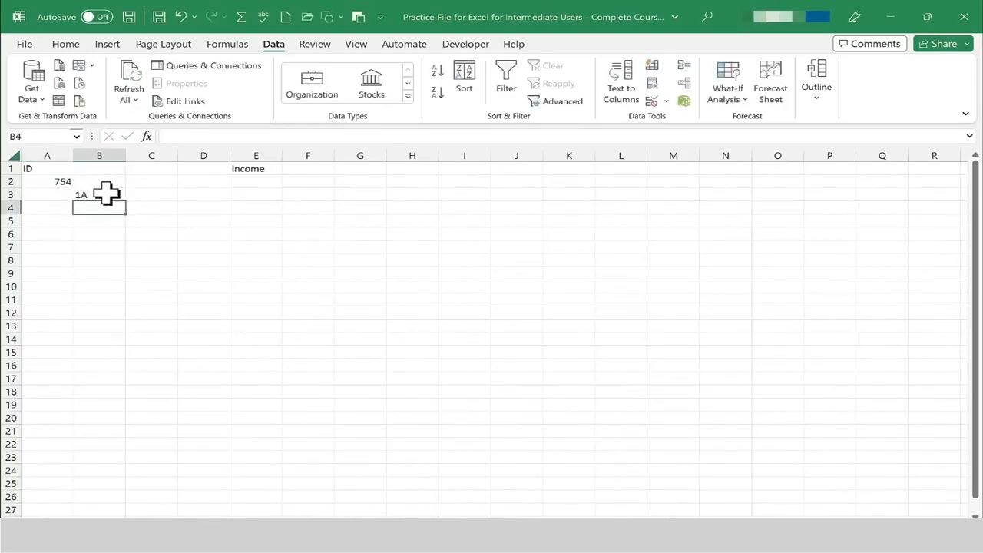
Fill in the rest of the ID list: 1B and 1C under 754, then 755 with 1A through 1D below it.
{"action": "type", "text": "1B"}
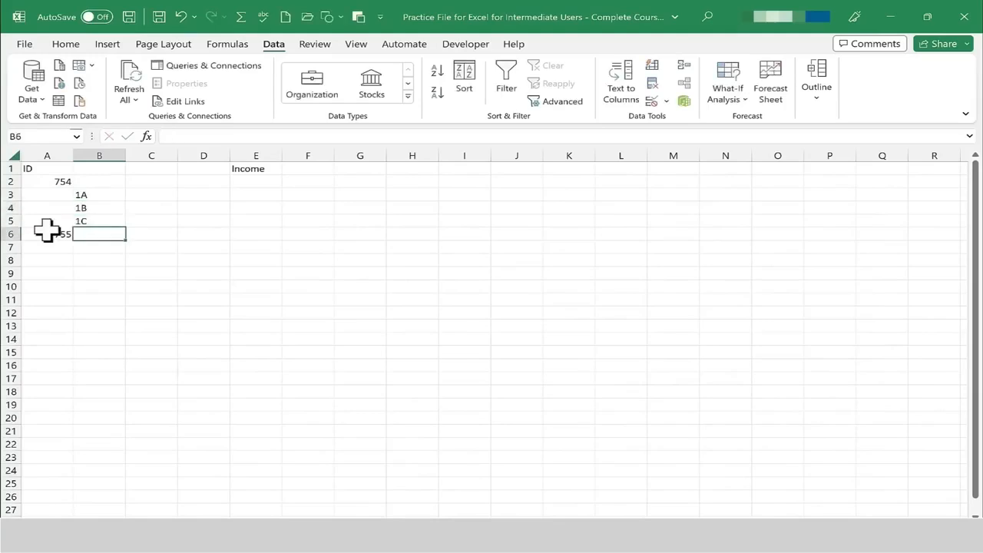
{"action": "key", "text": "Return"}
{"action": "key", "text": "Tab"}
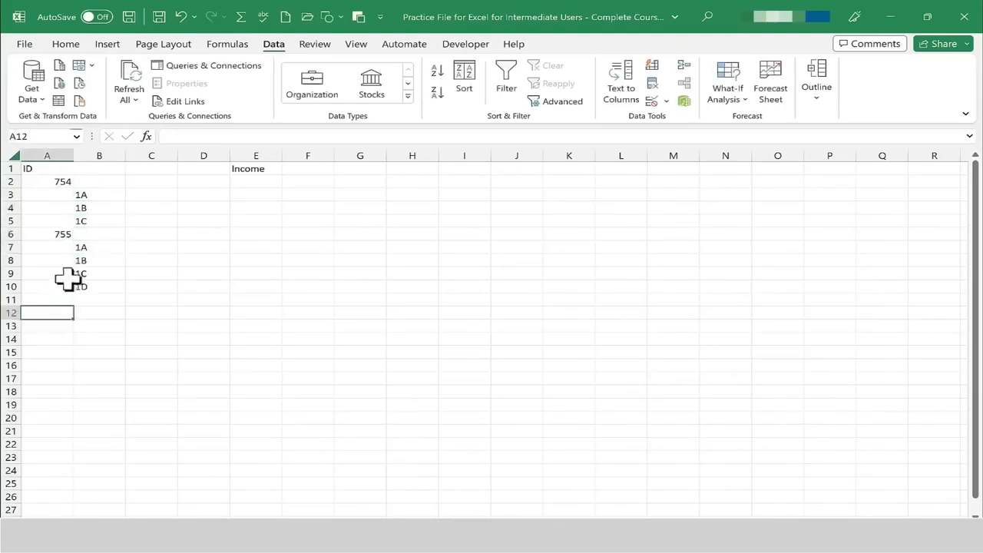
{"action": "key", "text": "Return"}
Group rows 3 through 5 (1A to 1C) as rows.
{"action": "left_click", "coordinate": [100, 282]}
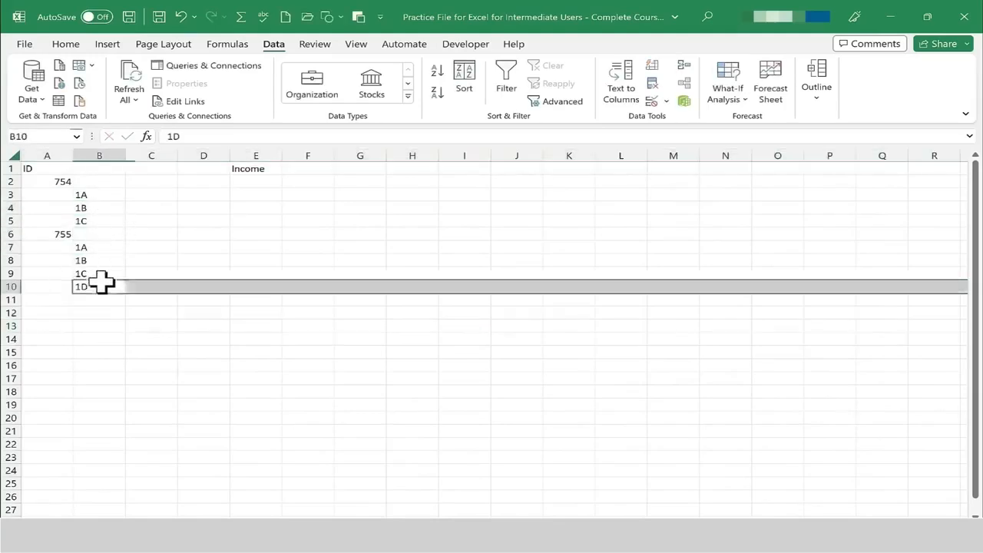
{"action": "left_click", "coordinate": [92, 196]}
{"action": "left_click_drag", "start_coordinate": [92, 196], "coordinate": [101, 220]}
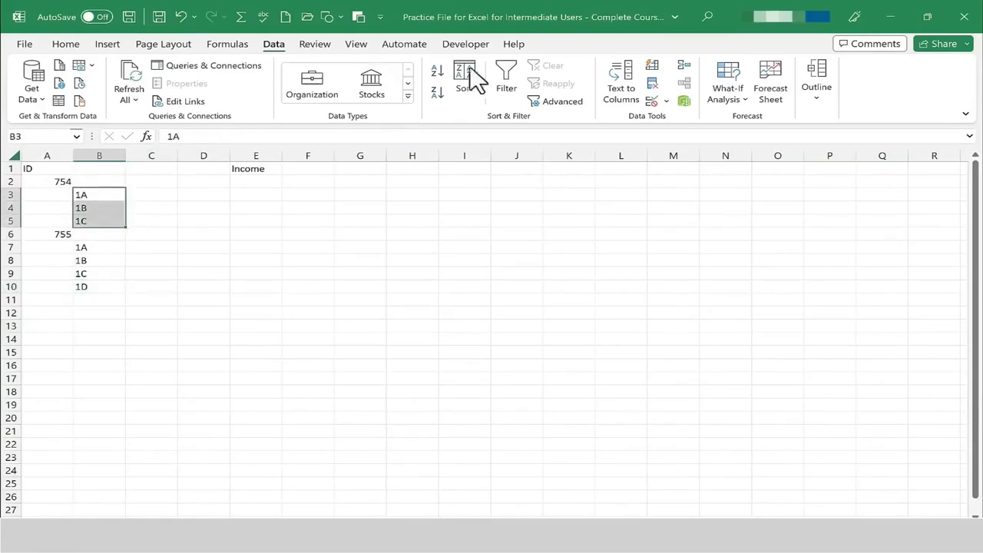
{"action": "left_click", "coordinate": [828, 111]}
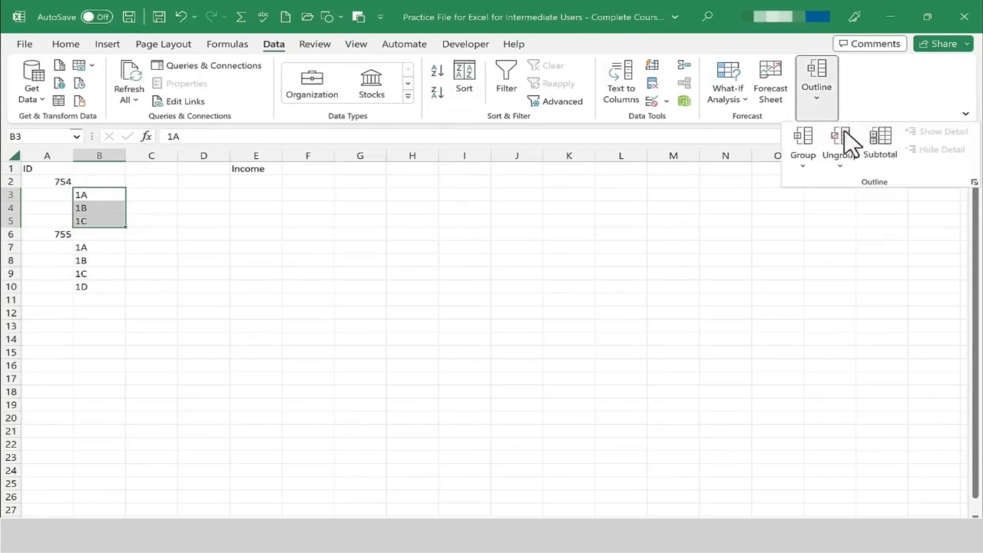
{"action": "left_click", "coordinate": [806, 144]}
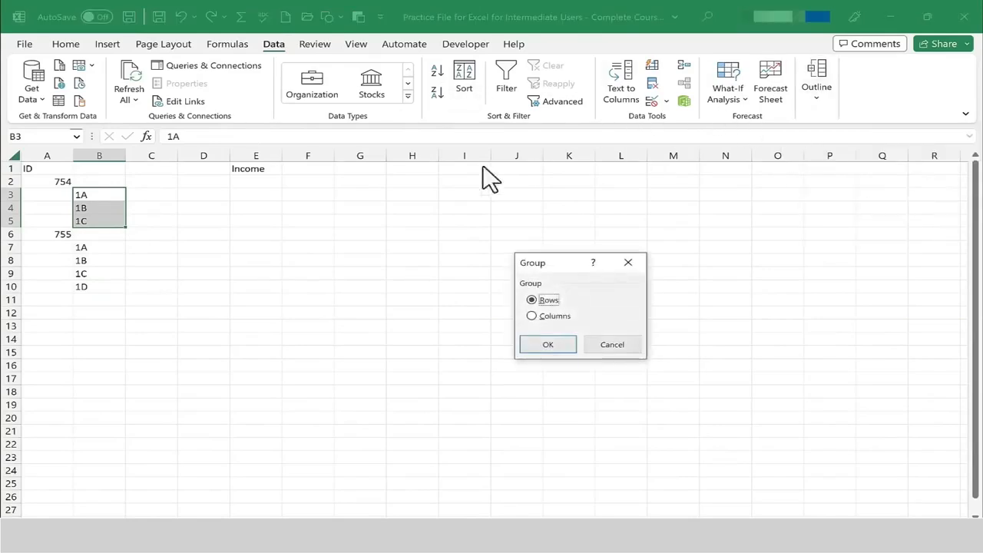
{"action": "left_click", "coordinate": [554, 344]}
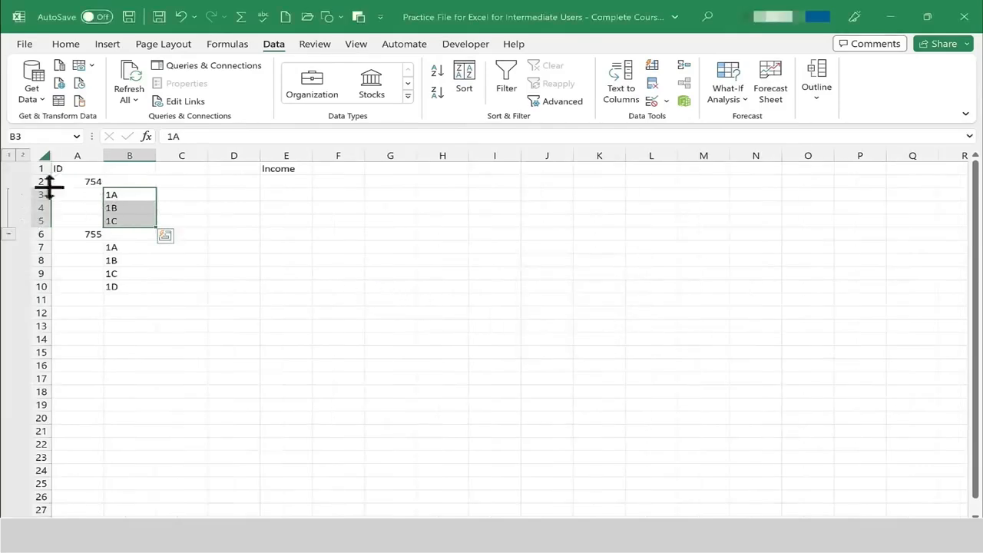
Collapse and expand the rows 3–5 group to hide and show its detail rows.
{"action": "left_click", "coordinate": [8, 234]}
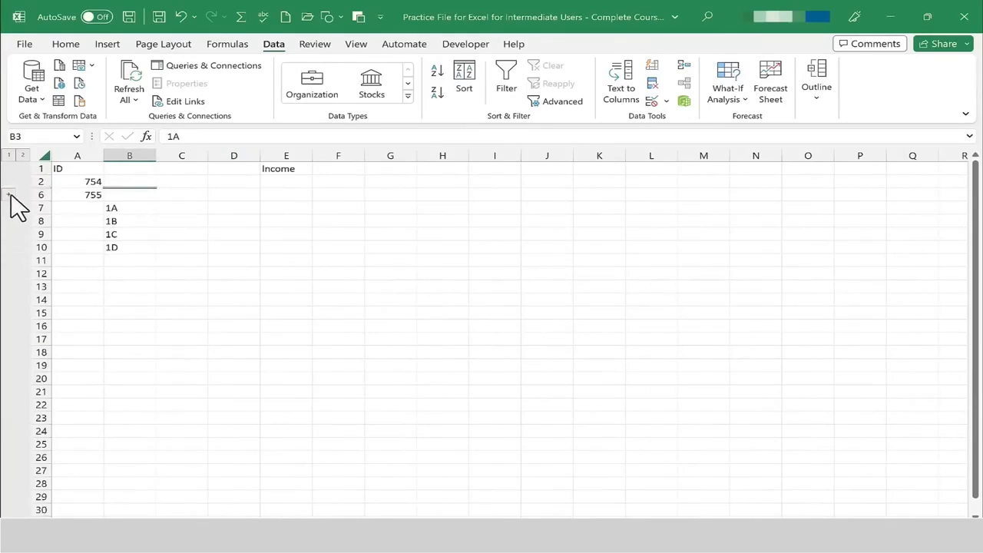
{"action": "left_click", "coordinate": [8, 195]}
{"action": "left_click", "coordinate": [9, 235]}
{"action": "left_click", "coordinate": [8, 195]}
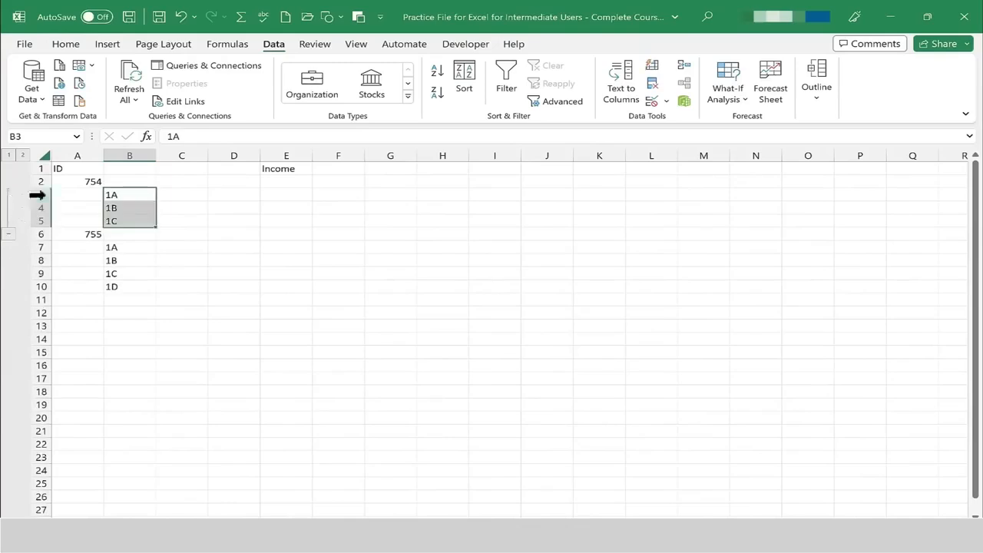
Group rows 7 through 10 (1A to 1D under 755) as rows.
{"action": "left_click_drag", "start_coordinate": [133, 247], "coordinate": [135, 286]}
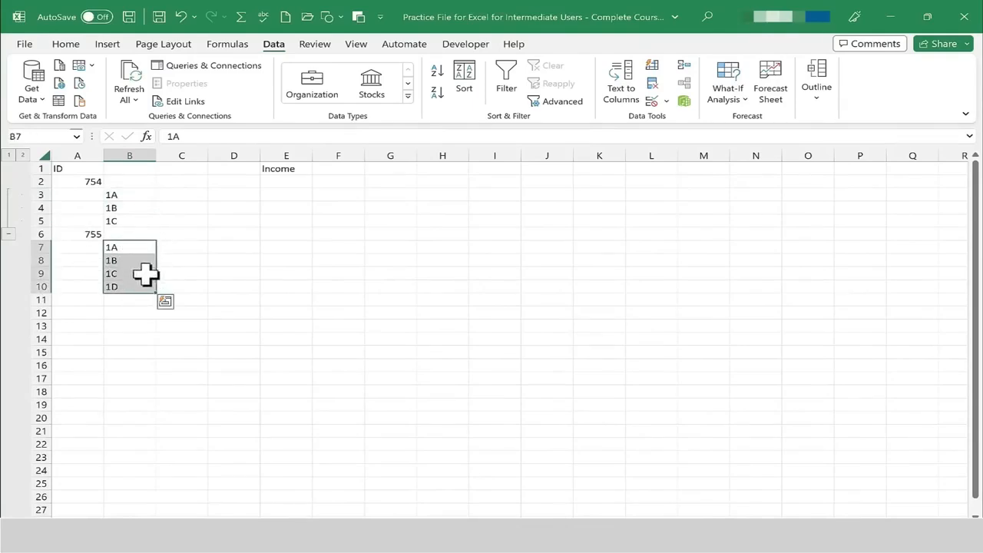
{"action": "left_click", "coordinate": [816, 84]}
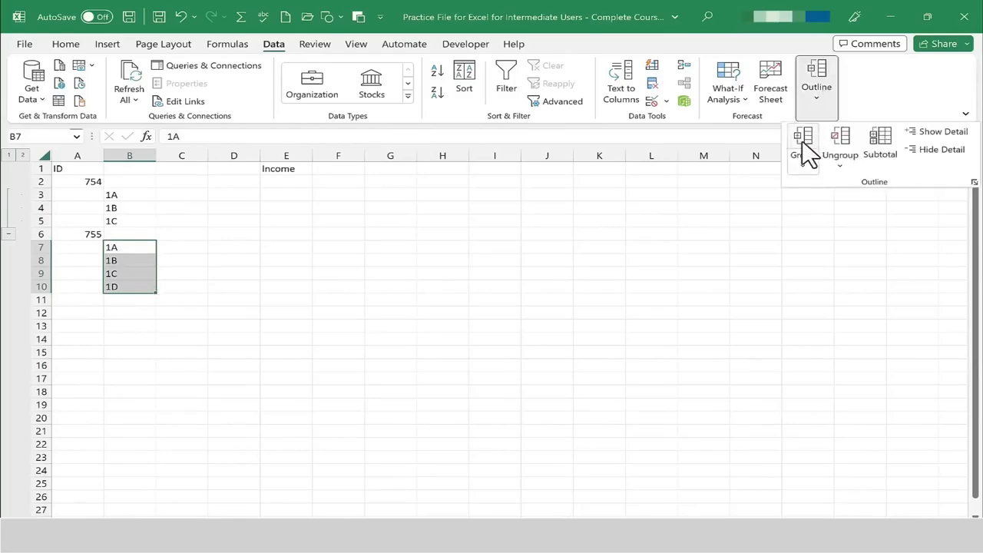
{"action": "left_click", "coordinate": [805, 146]}
{"action": "left_click", "coordinate": [547, 344]}
{"action": "left_click", "coordinate": [286, 299]}
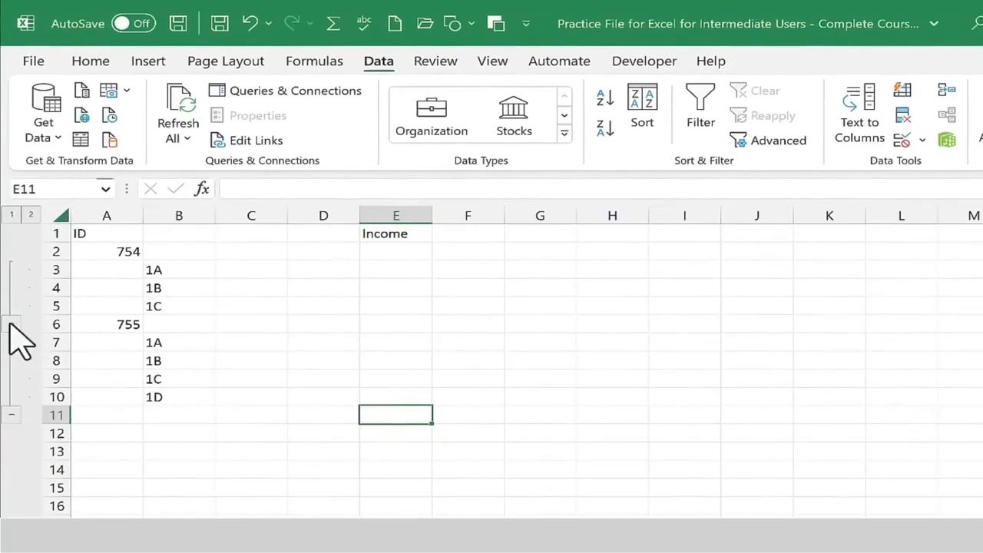
Collapse both row groups, then expand them again.
{"action": "left_click", "coordinate": [11, 324]}
{"action": "left_click", "coordinate": [12, 360]}
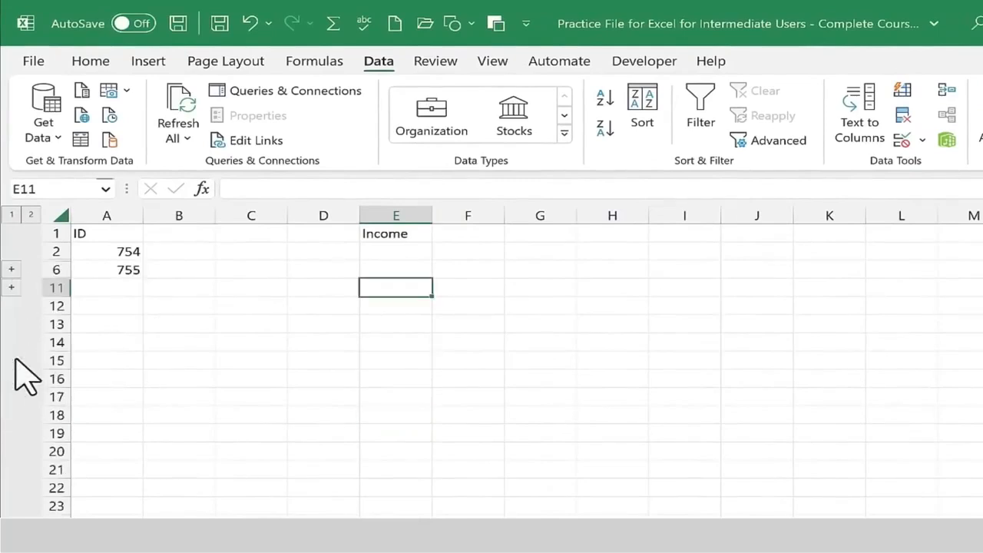
{"action": "left_click", "coordinate": [12, 287]}
{"action": "left_click", "coordinate": [12, 270]}
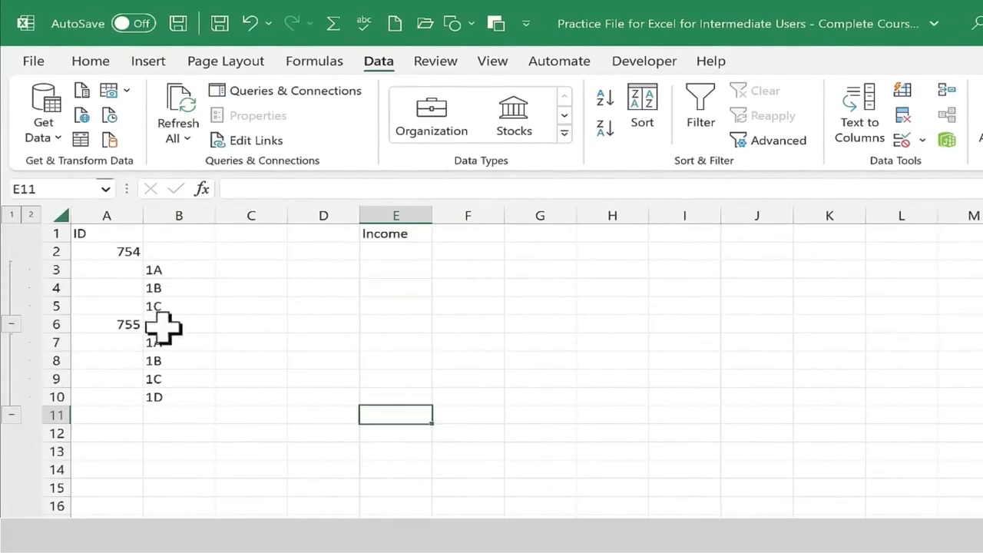
Switch the outline between levels 1 and 2 to collapse and expand all groups.
{"action": "left_click", "coordinate": [11, 215]}
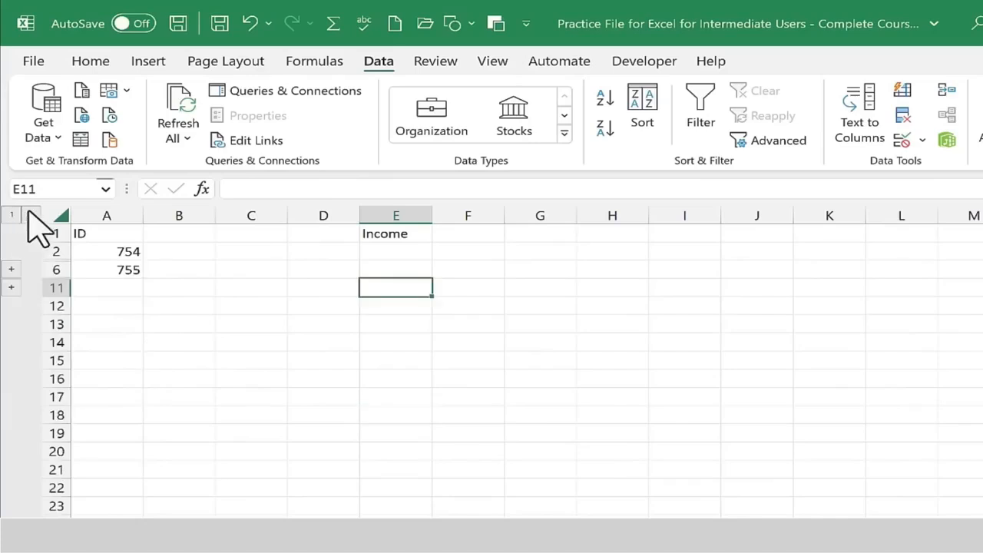
{"action": "left_click", "coordinate": [31, 215]}
{"action": "left_click", "coordinate": [12, 215]}
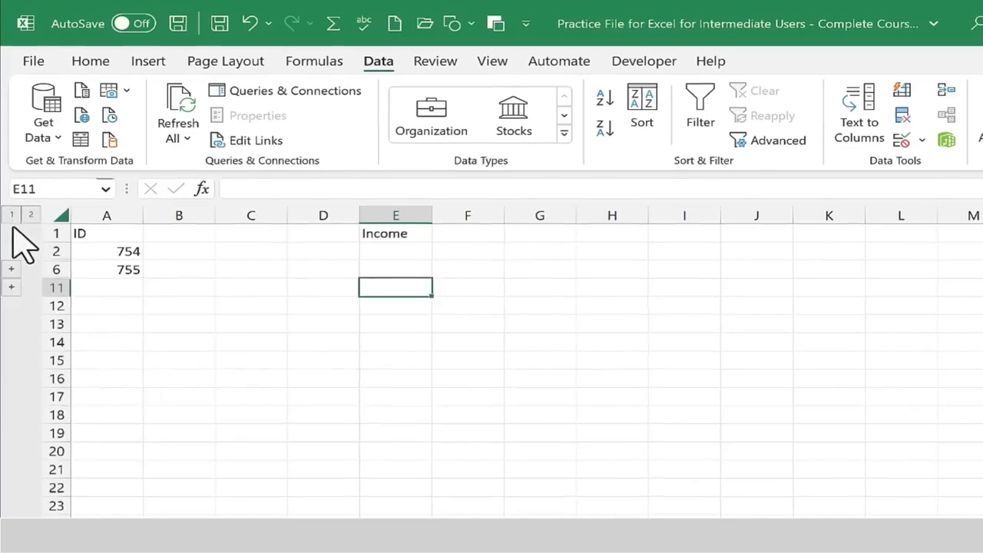
{"action": "left_click", "coordinate": [27, 192]}
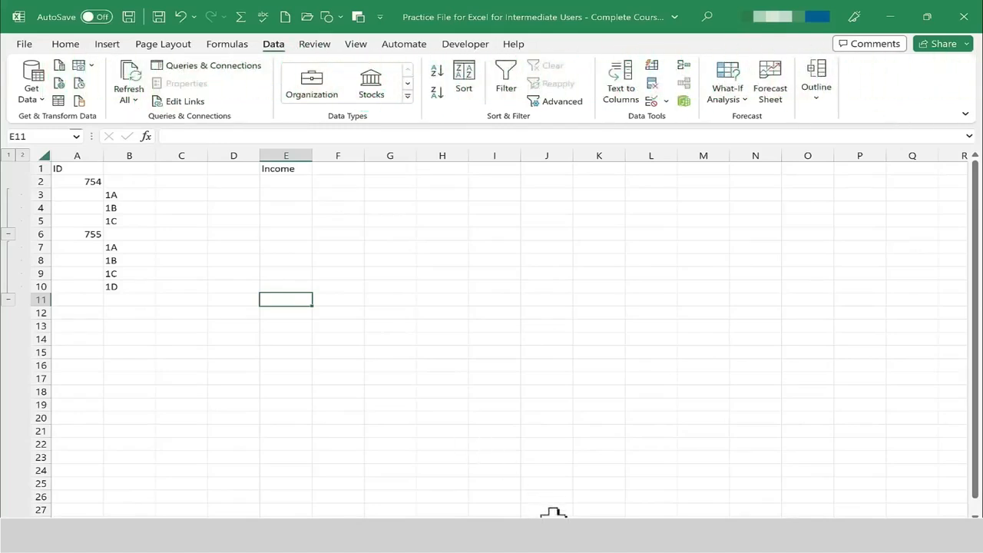
On the next blank sheet, import data from the Excel workbook Excel for Beginners - Complete Course.
{"action": "key", "text": "ctrl+Page_Down"}
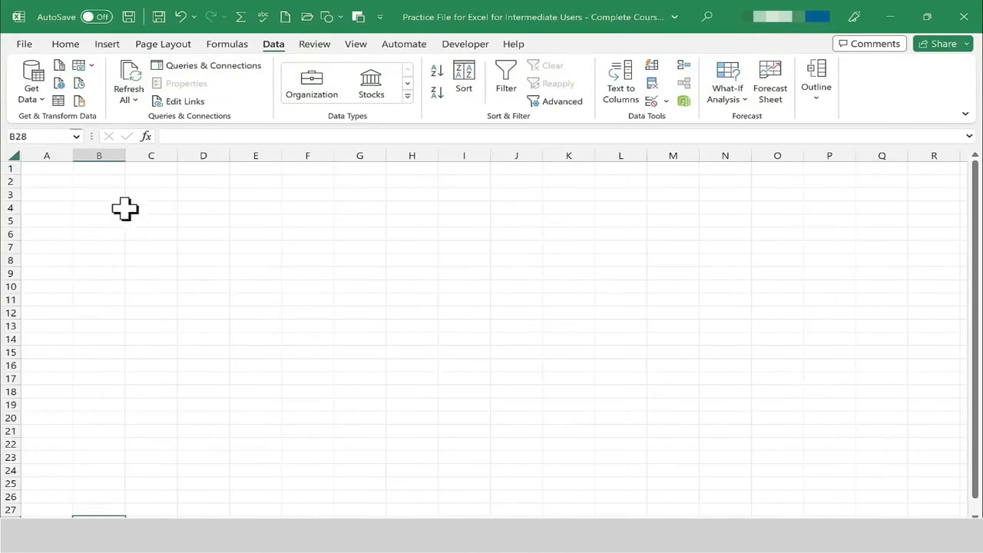
{"action": "left_click", "coordinate": [54, 168]}
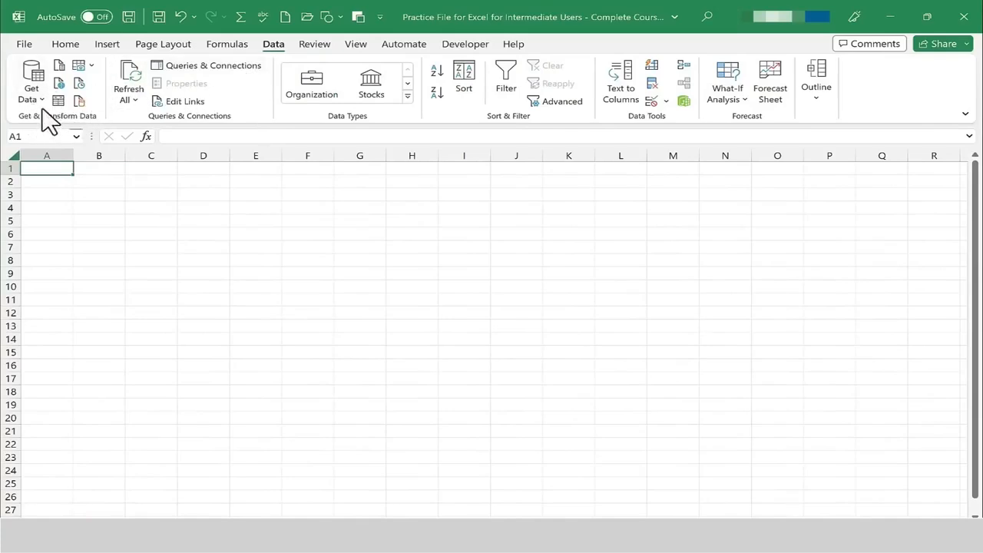
{"action": "left_click", "coordinate": [35, 86]}
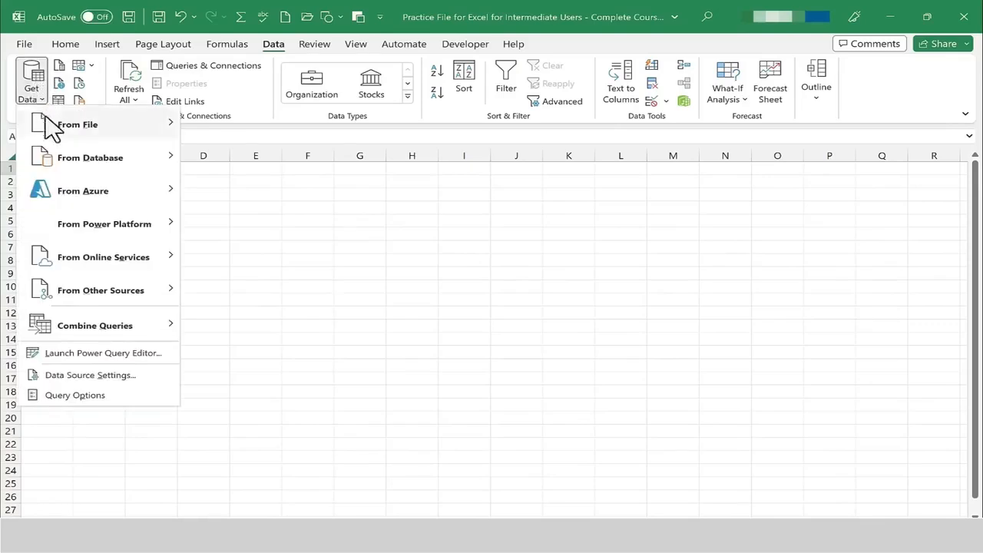
{"action": "mouse_move", "coordinate": [101, 261]}
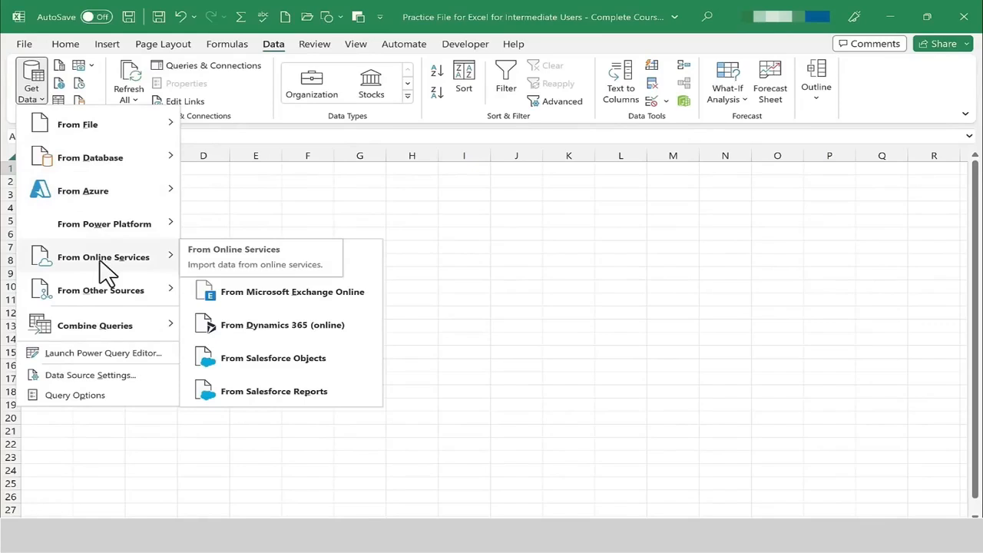
{"action": "mouse_move", "coordinate": [132, 136]}
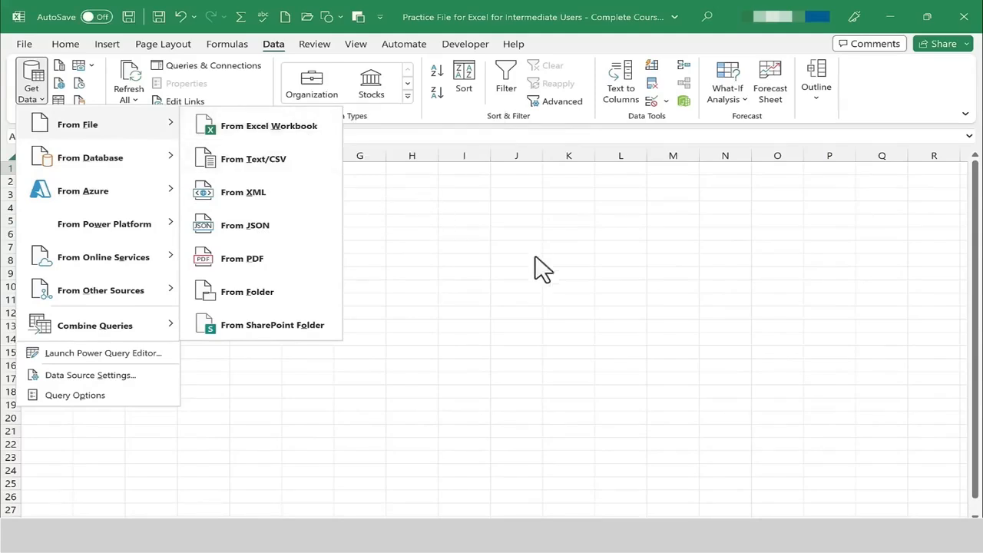
{"action": "left_click", "coordinate": [255, 125]}
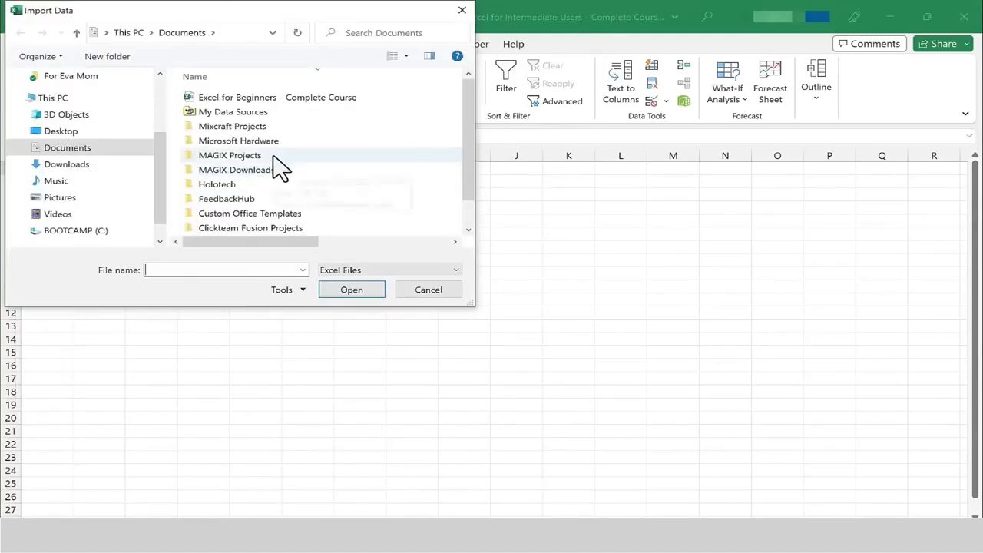
{"action": "double_click", "coordinate": [265, 108]}
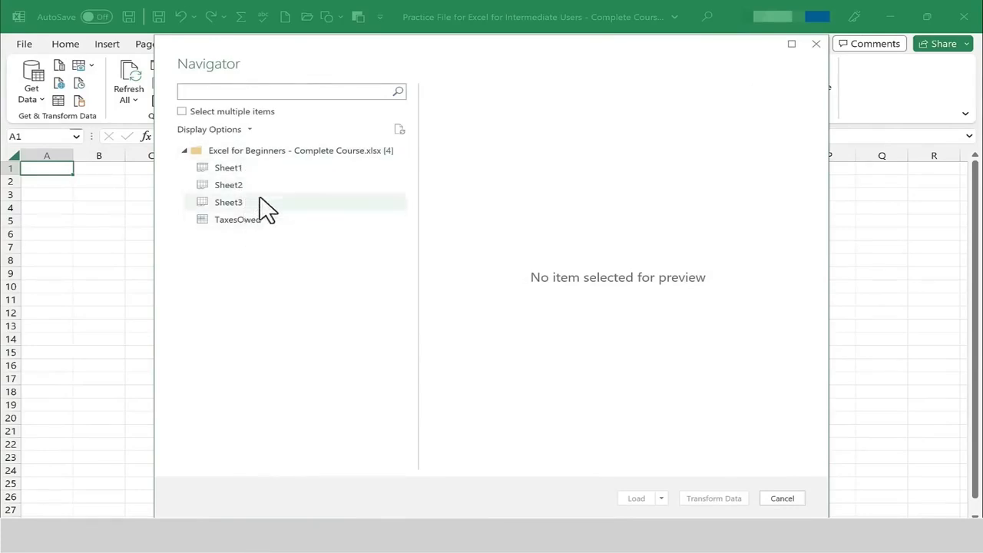
Preview Sheet1, Sheet2, Sheet3 and TaxesOwed in the Navigator, then load Sheet1 into the worksheet.
{"action": "left_click", "coordinate": [256, 169]}
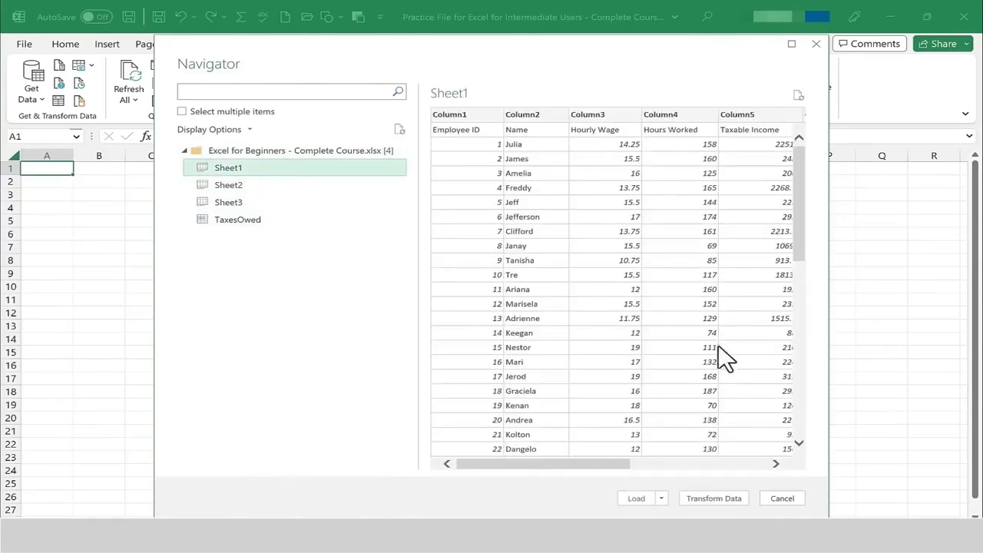
{"action": "left_click", "coordinate": [241, 186]}
{"action": "left_click", "coordinate": [238, 209]}
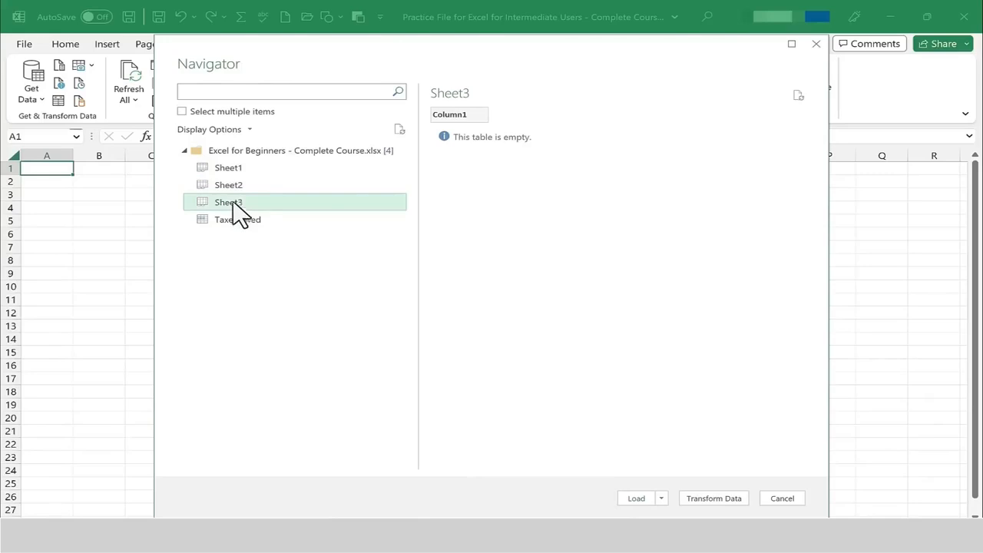
{"action": "left_click", "coordinate": [254, 221]}
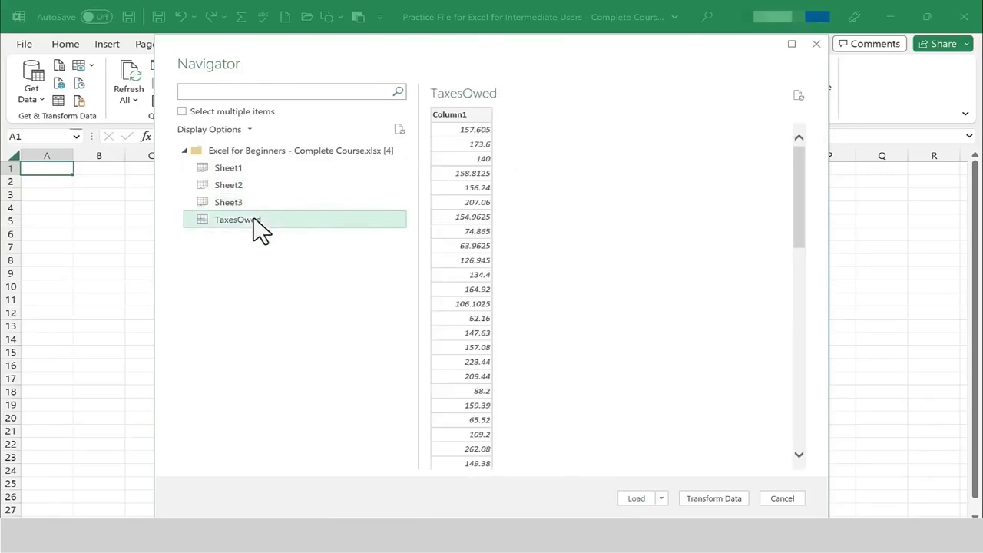
{"action": "left_click", "coordinate": [230, 169]}
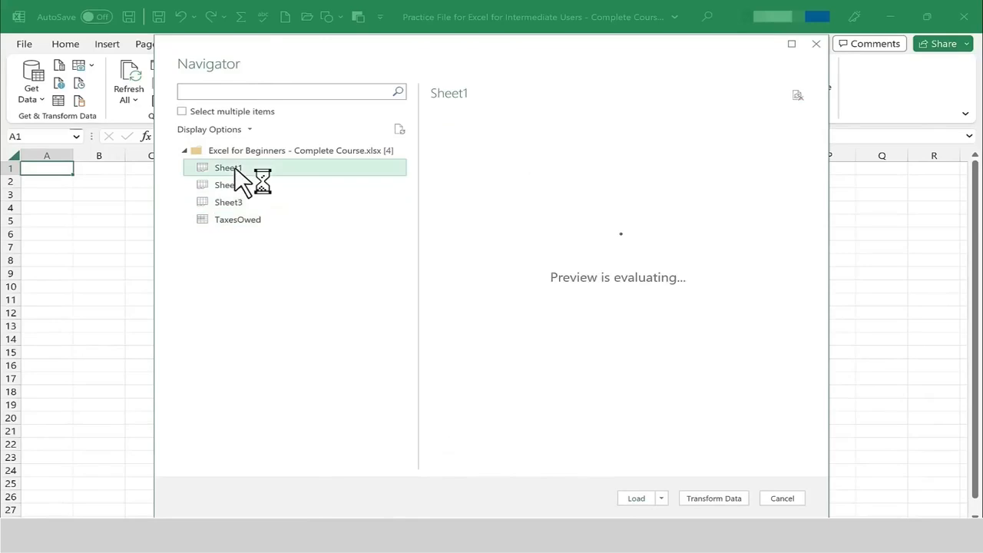
{"action": "left_click", "coordinate": [644, 498]}
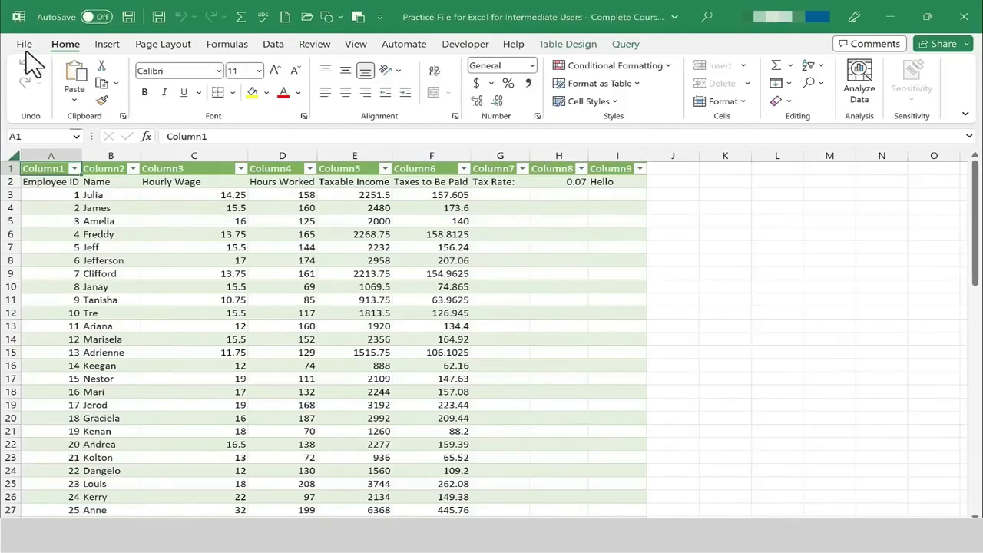
{"action": "left_click", "coordinate": [274, 44]}
{"action": "left_click", "coordinate": [40, 104]}
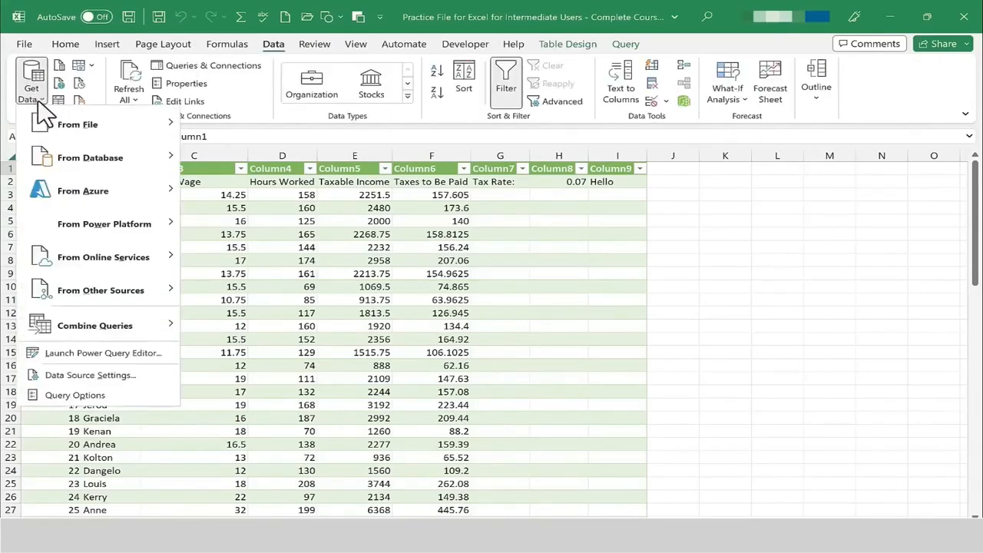
{"action": "mouse_move", "coordinate": [92, 128]}
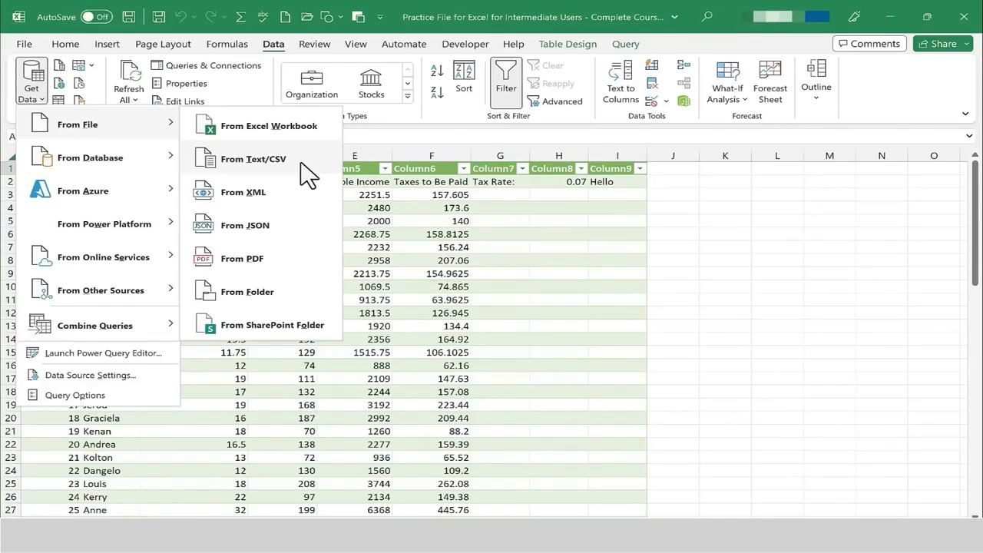
{"action": "left_click", "coordinate": [269, 164]}
{"action": "mouse_move", "coordinate": [162, 132]}
{"action": "left_mouse_down"}
{"action": "mouse_move", "coordinate": [160, 214]}
{"action": "mouse_move", "coordinate": [174, 104]}
{"action": "mouse_move", "coordinate": [177, 121]}
{"action": "left_mouse_up"}
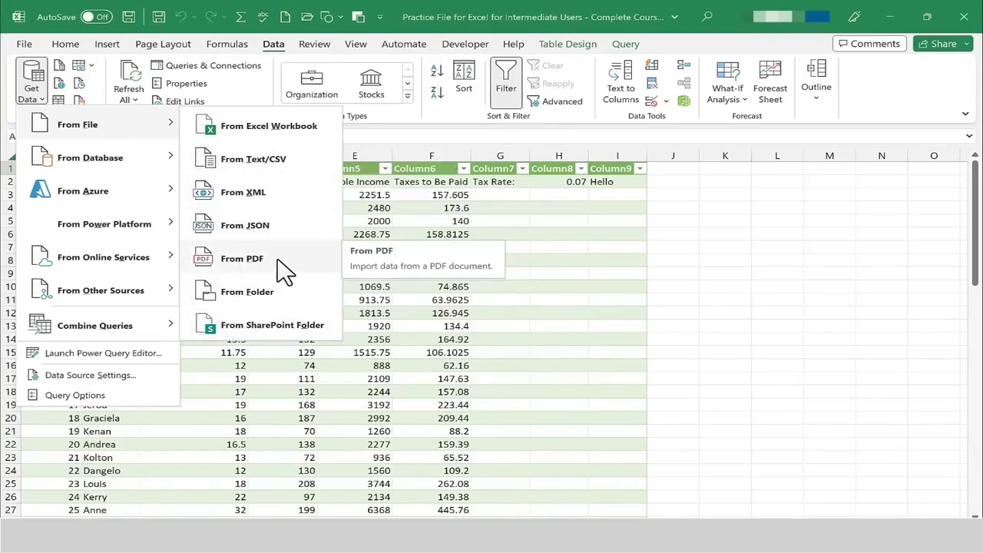
{"action": "mouse_move", "coordinate": [152, 155]}
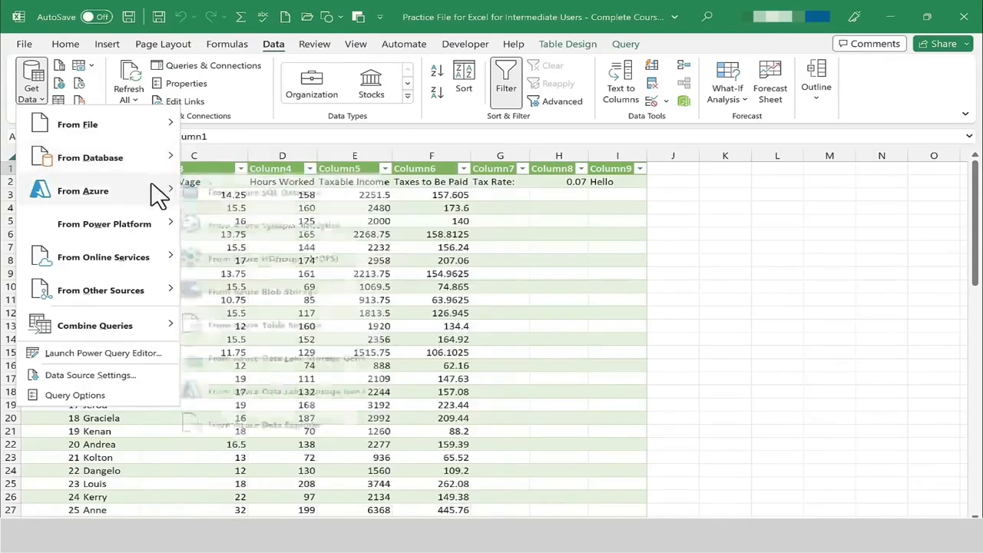
{"action": "mouse_move", "coordinate": [101, 257]}
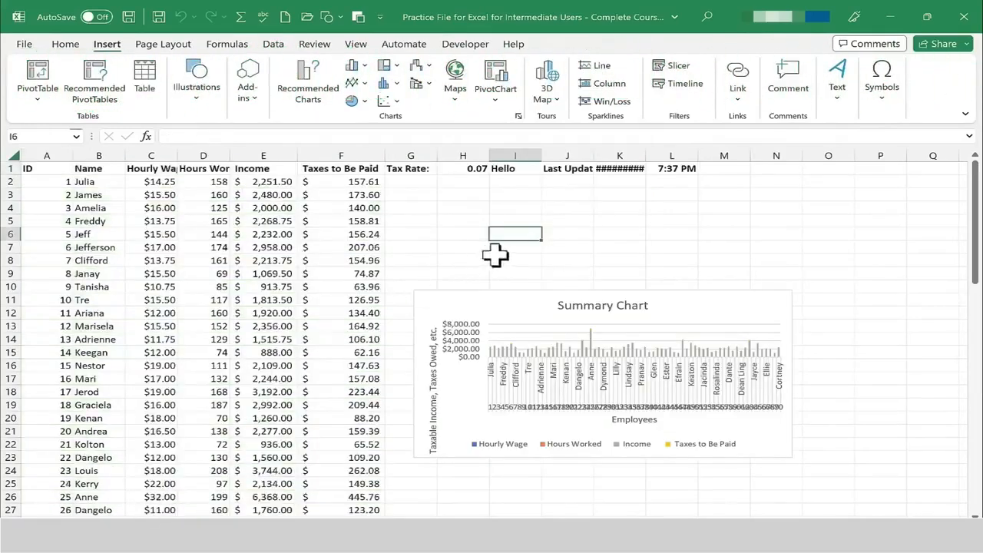
{"action": "left_click", "coordinate": [525, 208]}
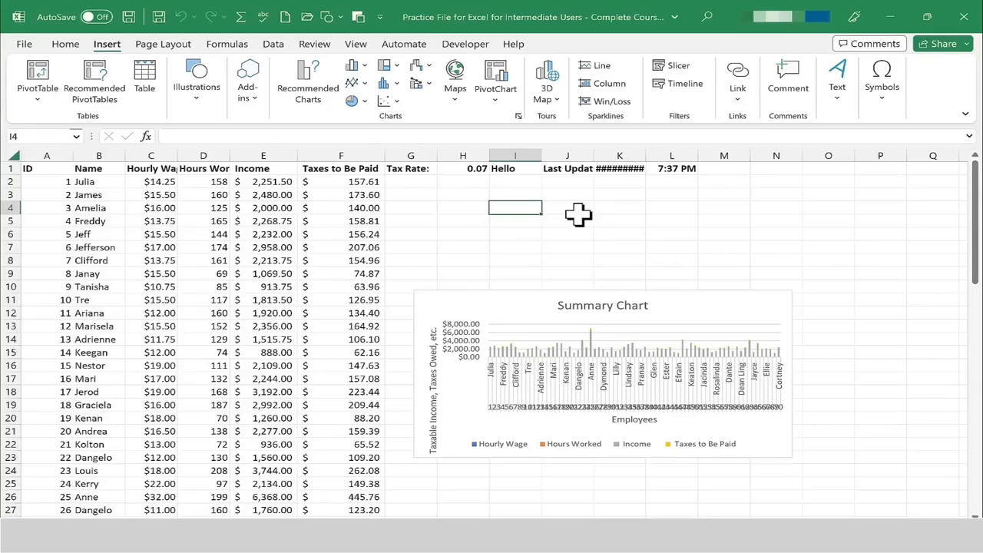
Enter the text Learn More in cell I4.
{"action": "type", "text": "Learn"}
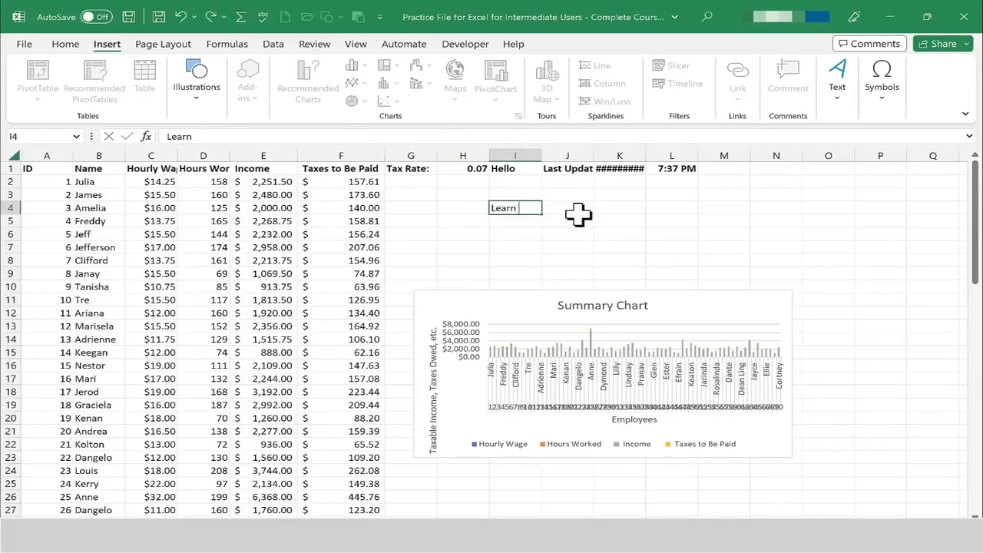
{"action": "type", "text": " More"}
{"action": "key", "text": "Tab"}
Hyperlink cell I4 to the existing file NBA Statistics for Mean Media etc Video in the Documents to Upload to Patreon folder.
{"action": "left_click", "coordinate": [519, 210]}
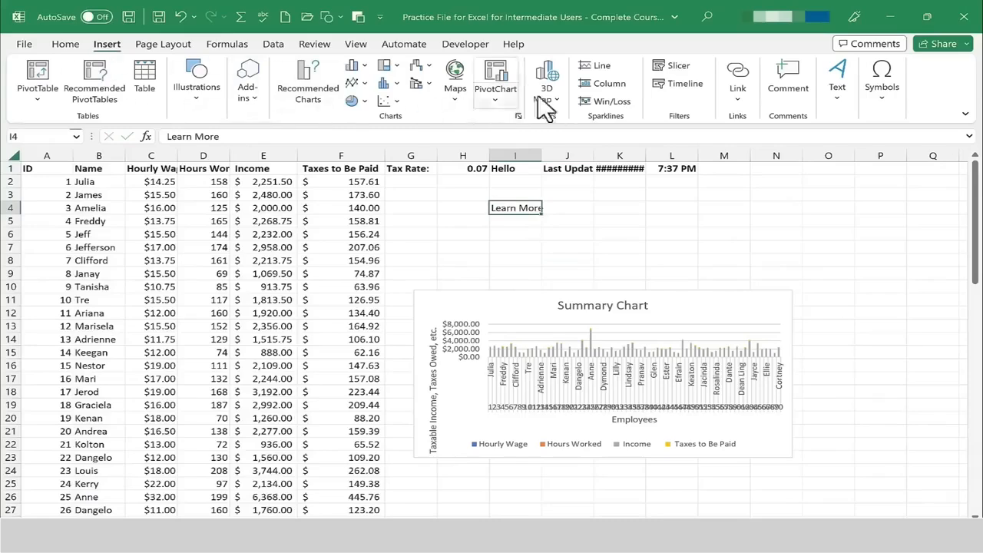
{"action": "left_click", "coordinate": [739, 77]}
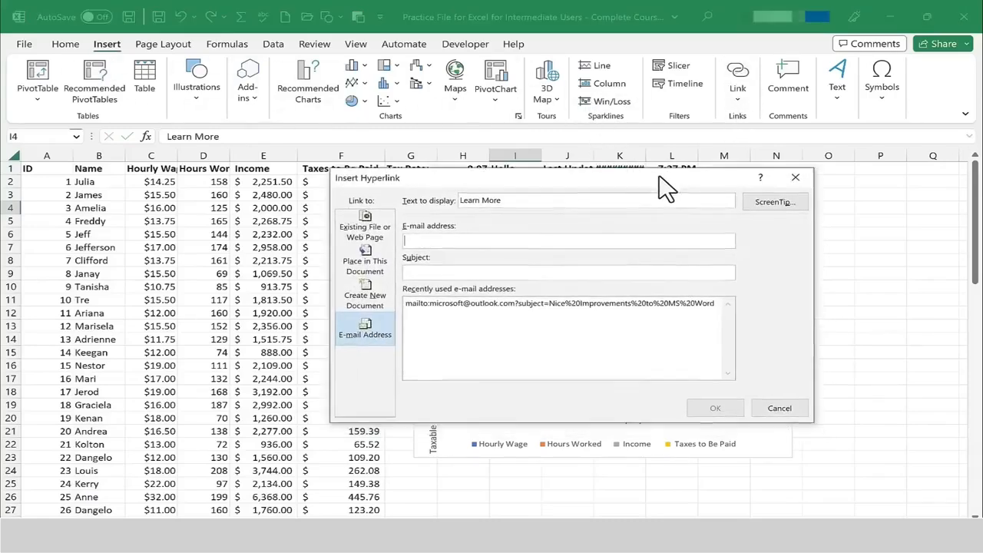
{"action": "left_click", "coordinate": [375, 234]}
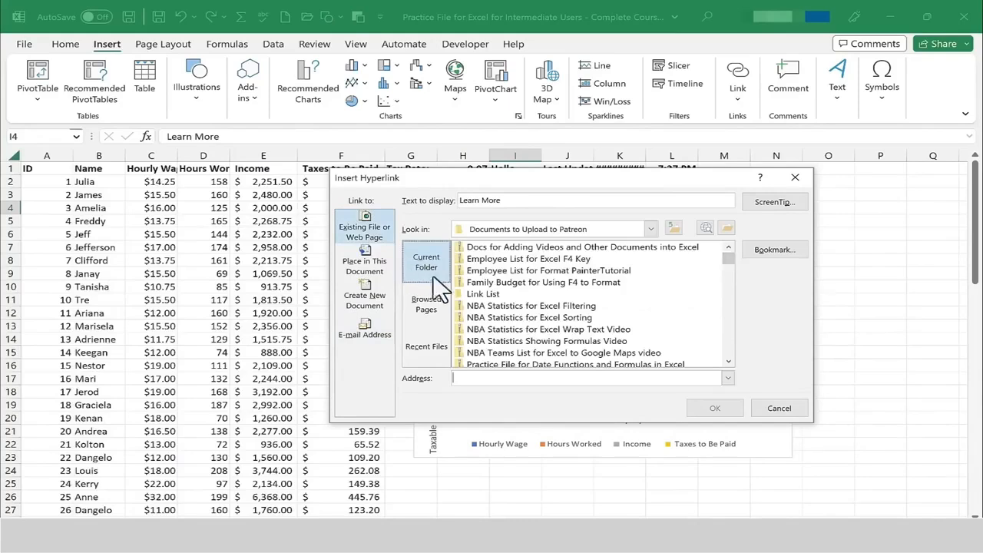
{"action": "left_click", "coordinate": [650, 228]}
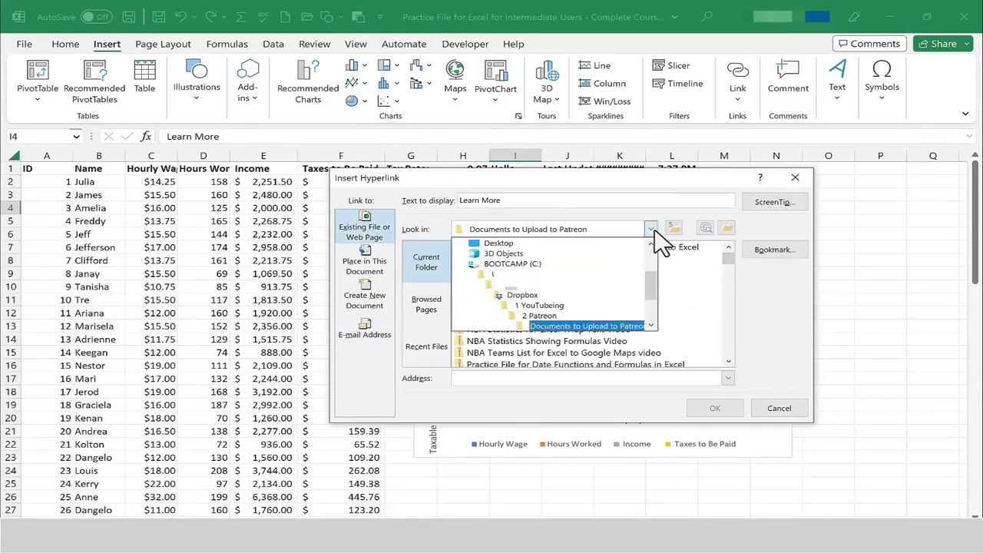
{"action": "left_click", "coordinate": [653, 230]}
{"action": "scroll", "coordinate": [733, 268], "scroll_direction": "down", "scroll_amount": 2}
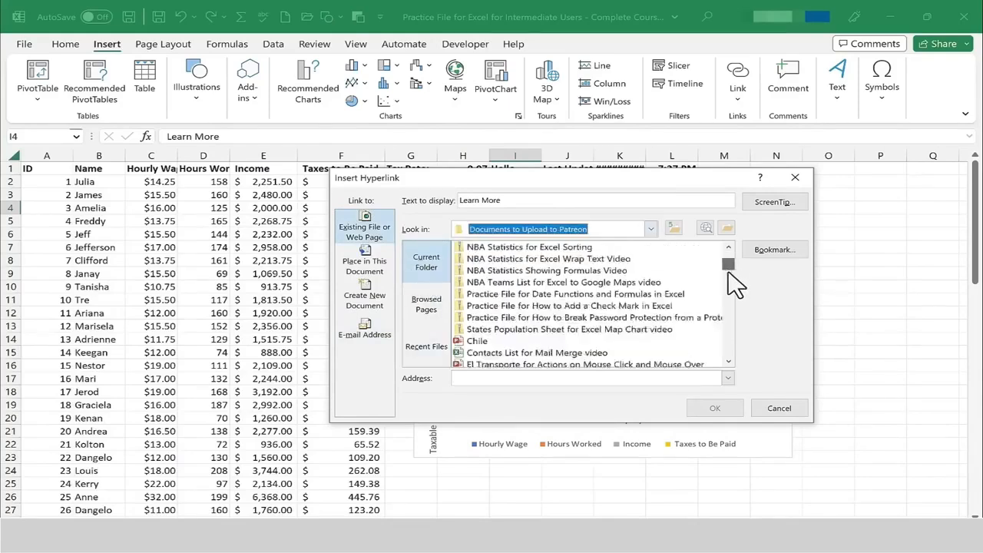
{"action": "scroll", "coordinate": [728, 271], "scroll_direction": "down", "scroll_amount": 5}
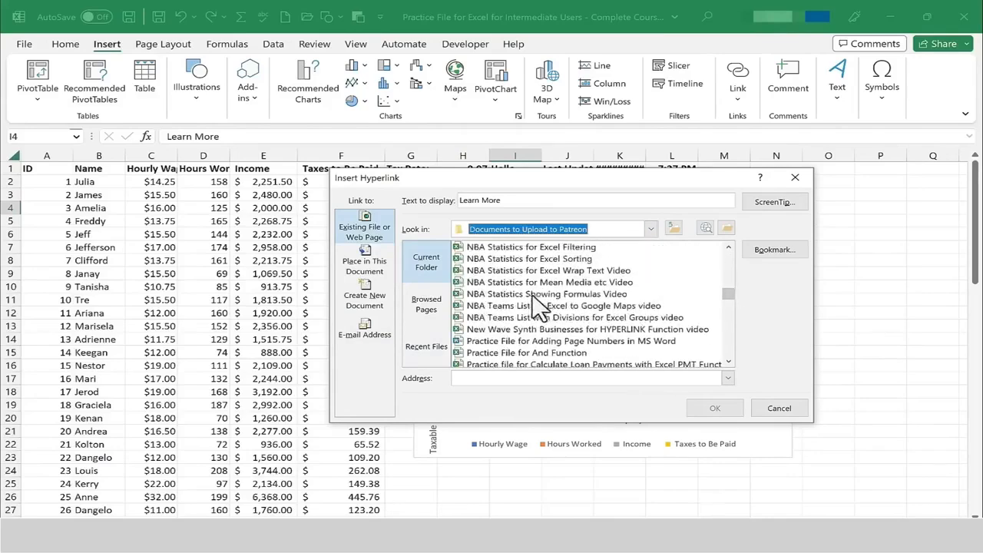
{"action": "left_click", "coordinate": [489, 283]}
{"action": "double_click", "coordinate": [489, 284]}
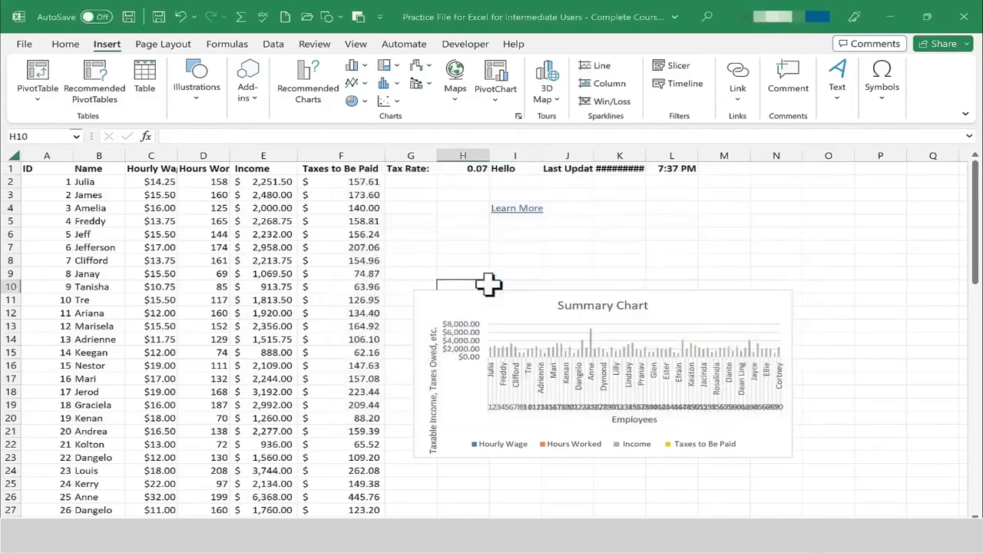
Enter and more in cell I5 and hyperlink it to the file Practice File for Easiest Bibliography MS Word Researcher video.
{"action": "left_click", "coordinate": [560, 226]}
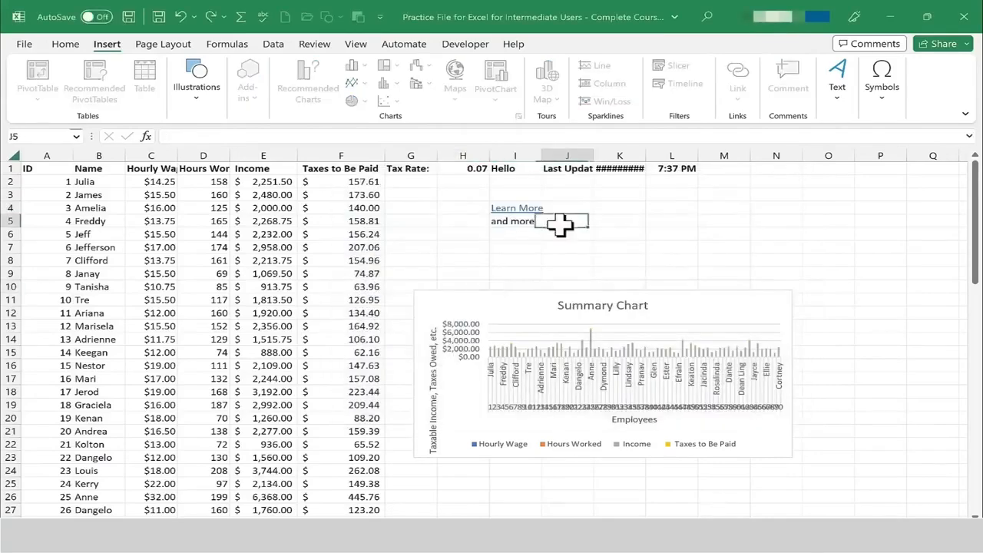
{"action": "left_click", "coordinate": [528, 222]}
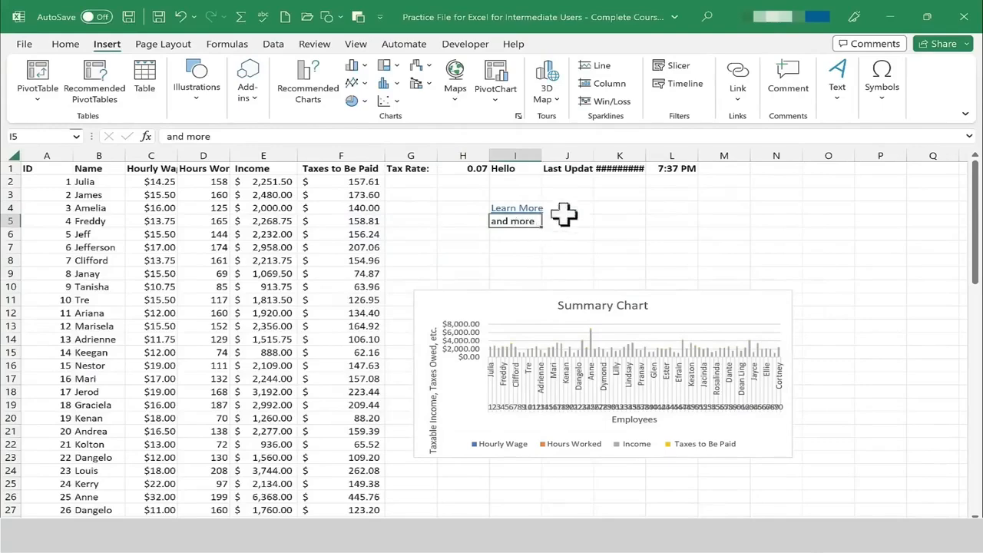
{"action": "left_click", "coordinate": [749, 80]}
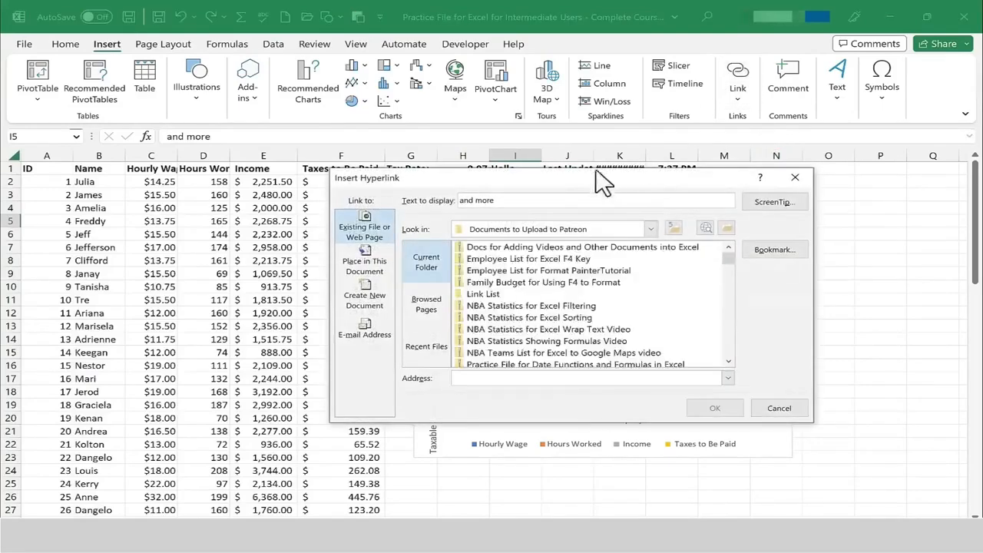
{"action": "left_click_drag", "start_coordinate": [728, 259], "coordinate": [728, 304]}
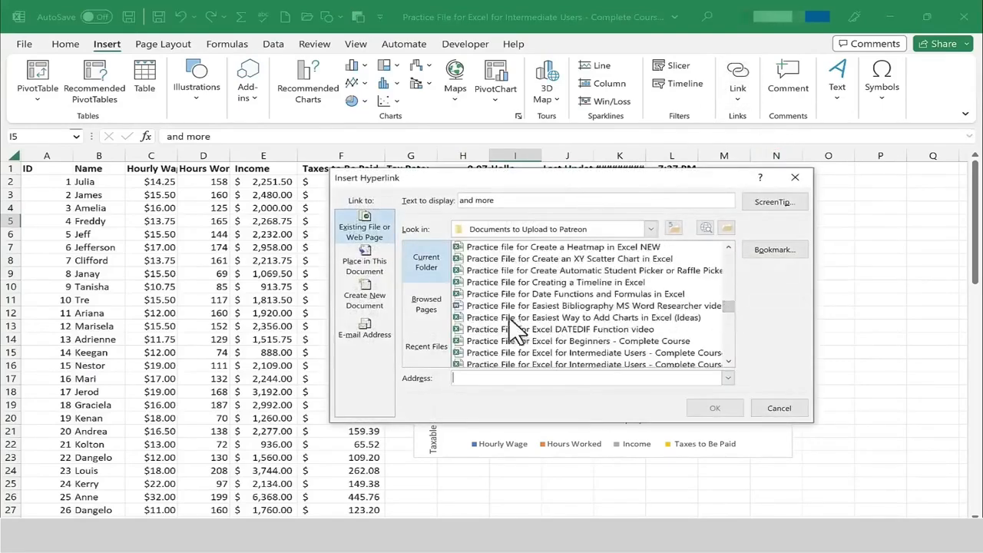
{"action": "left_click", "coordinate": [502, 307]}
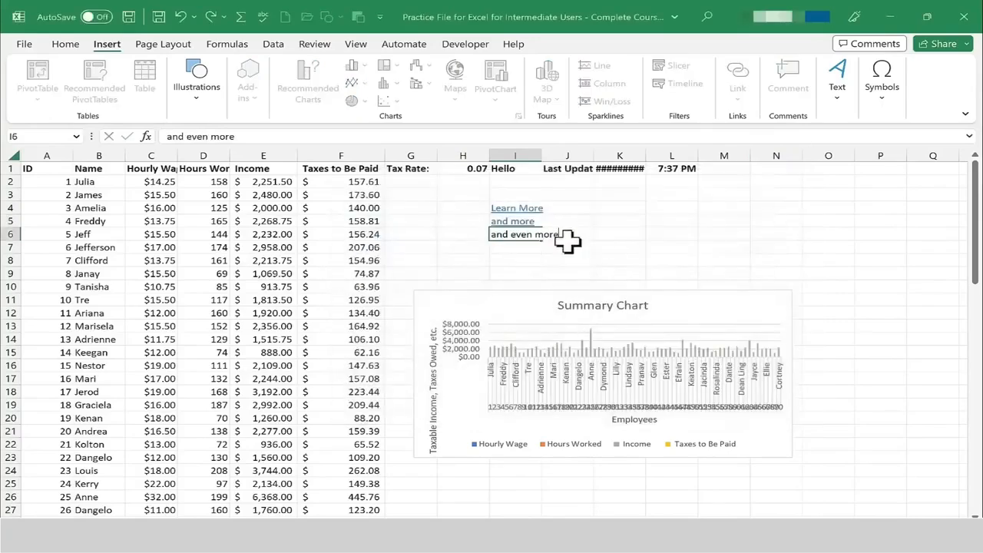
Enter and even more in cell I6 and hyperlink it to the file Practice File for Remove Image Backgrounds in PowerPoint.
{"action": "left_click", "coordinate": [568, 243]}
{"action": "left_click", "coordinate": [526, 237]}
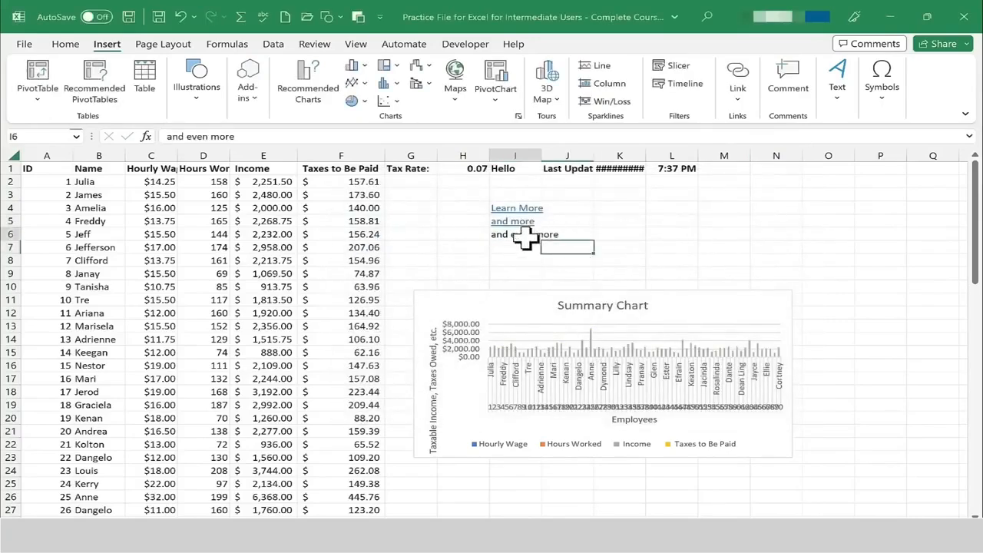
{"action": "left_click", "coordinate": [738, 86]}
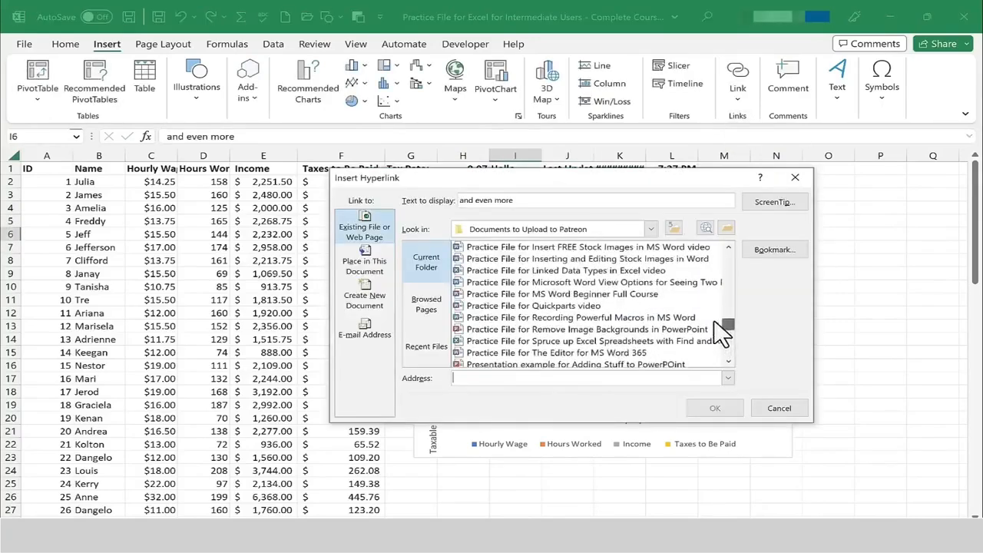
{"action": "left_click", "coordinate": [565, 329]}
{"action": "left_click", "coordinate": [714, 407]}
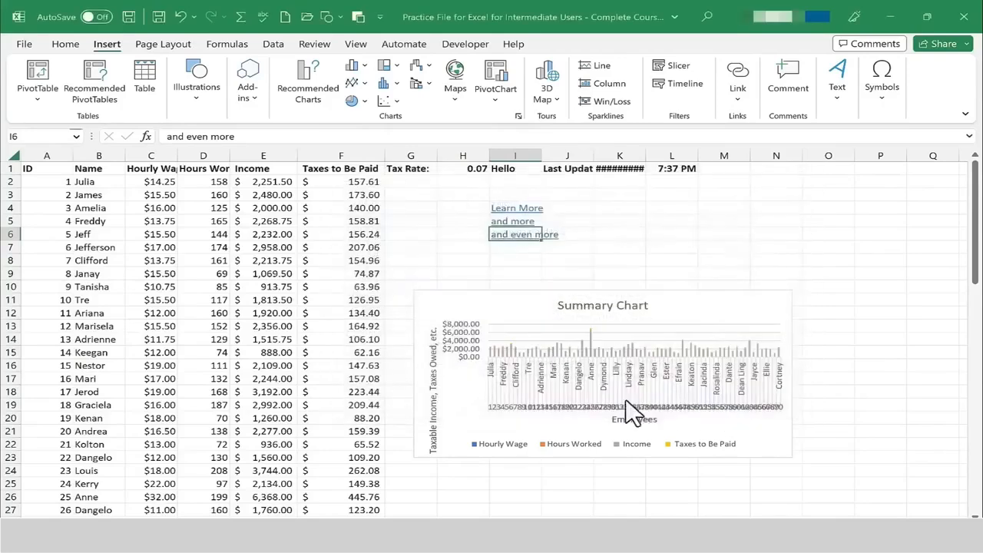
Follow each of the three hyperlinks in turn, closing every file they open to return to the workbook.
{"action": "left_click", "coordinate": [619, 274]}
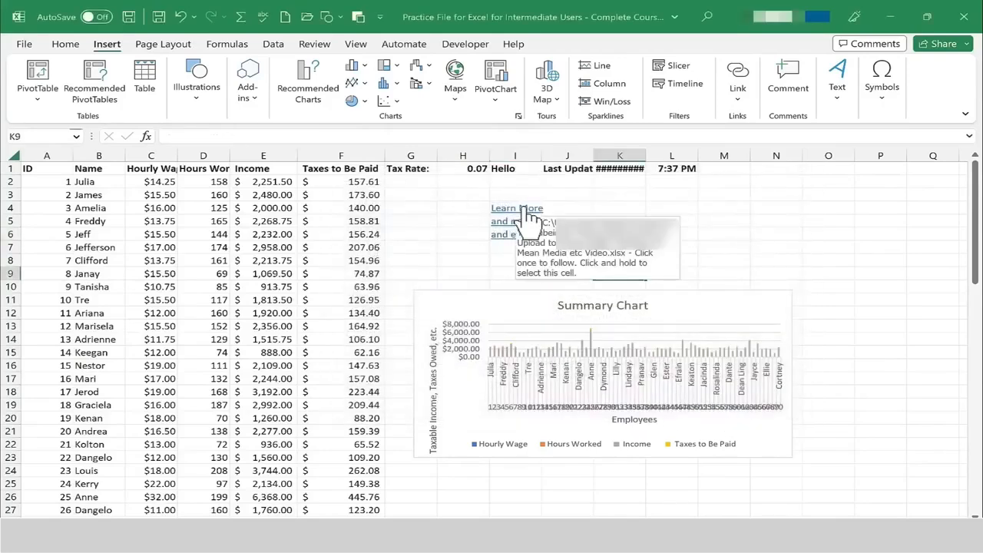
{"action": "left_click", "coordinate": [528, 212]}
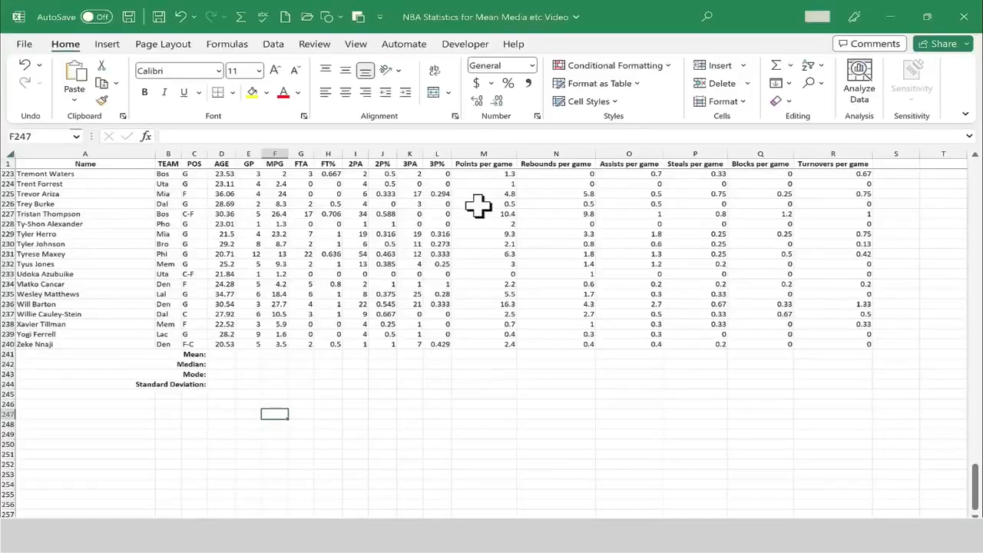
{"action": "left_click", "coordinate": [976, 20]}
{"action": "left_click", "coordinate": [522, 221]}
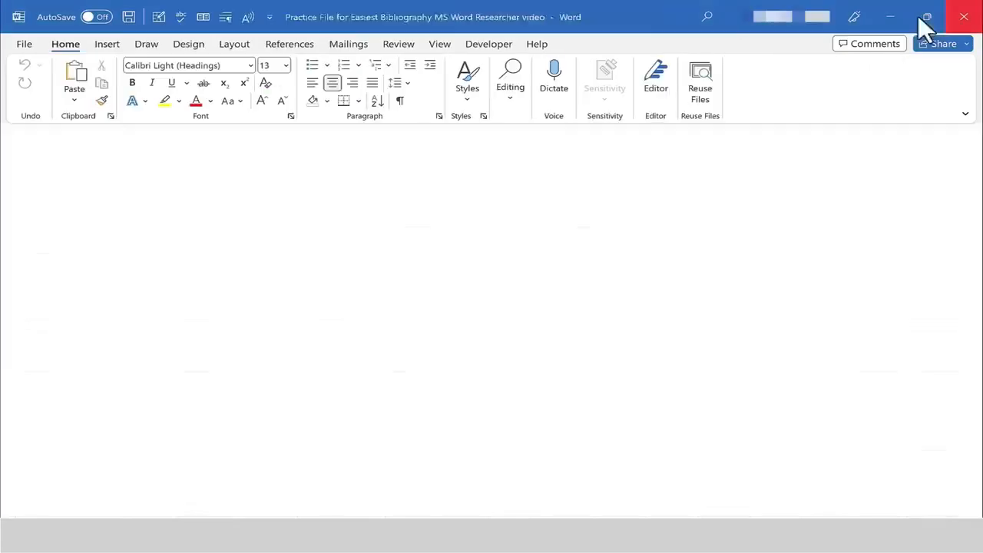
{"action": "left_click", "coordinate": [956, 20]}
{"action": "left_click", "coordinate": [511, 234]}
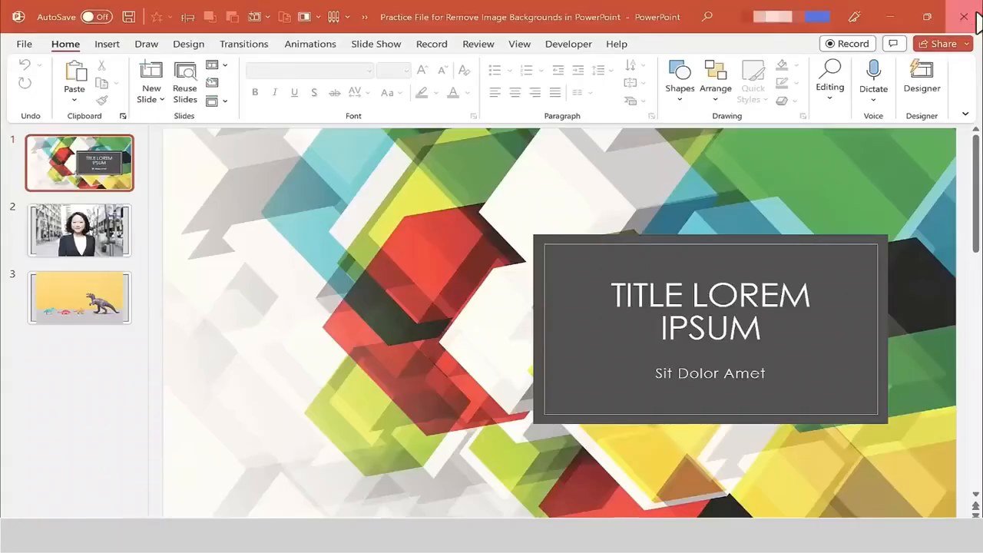
{"action": "left_click", "coordinate": [974, 18]}
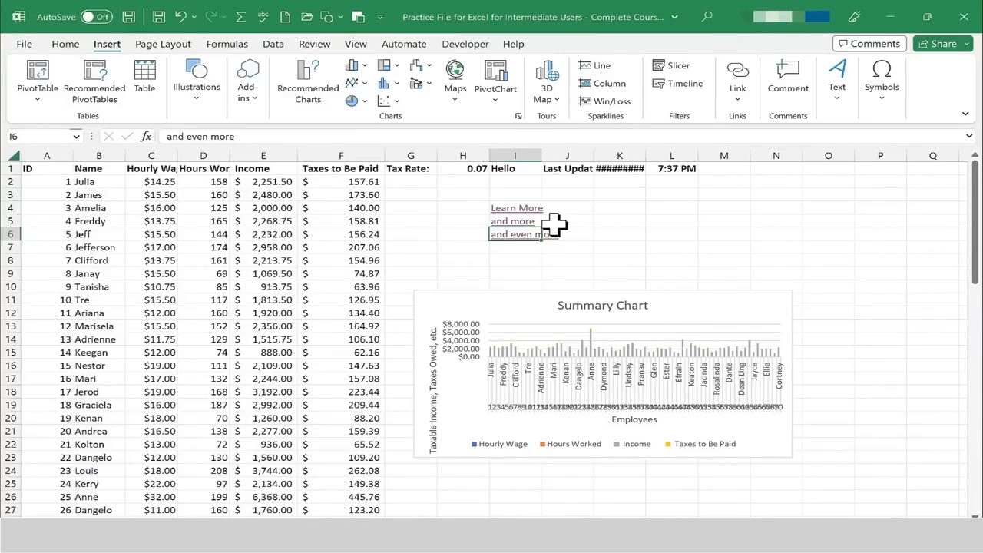
{"action": "left_click", "coordinate": [537, 260]}
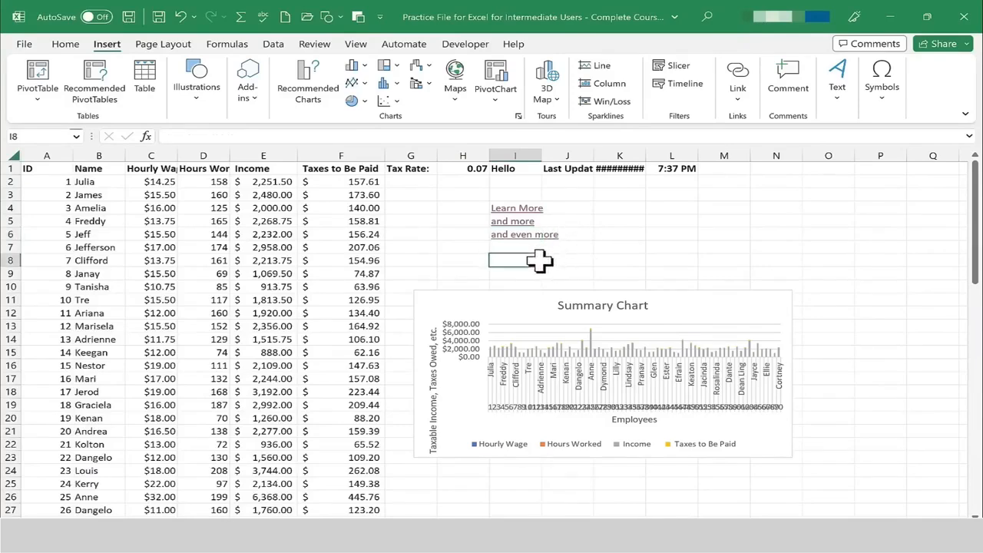
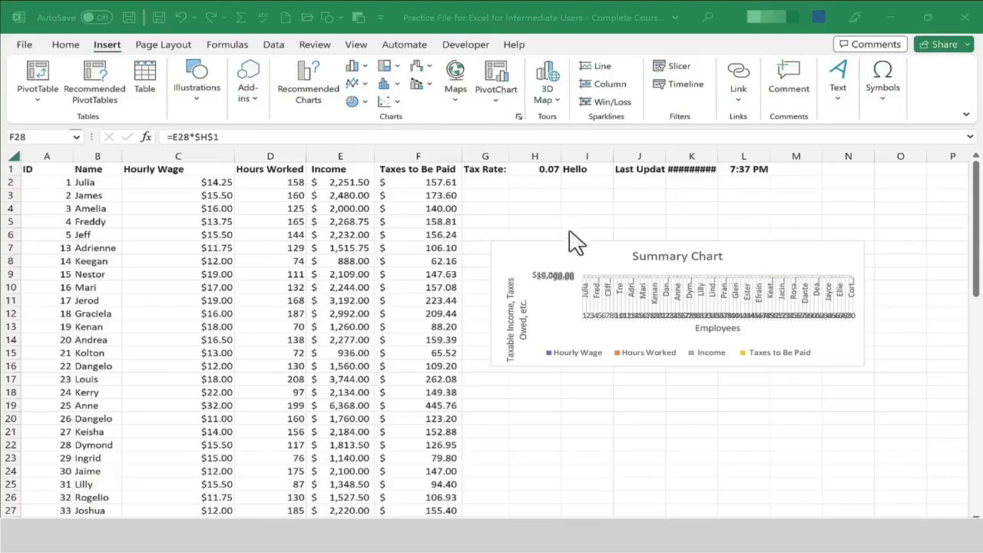
Delete the Summary Chart from the worksheet.
{"action": "left_click", "coordinate": [612, 259]}
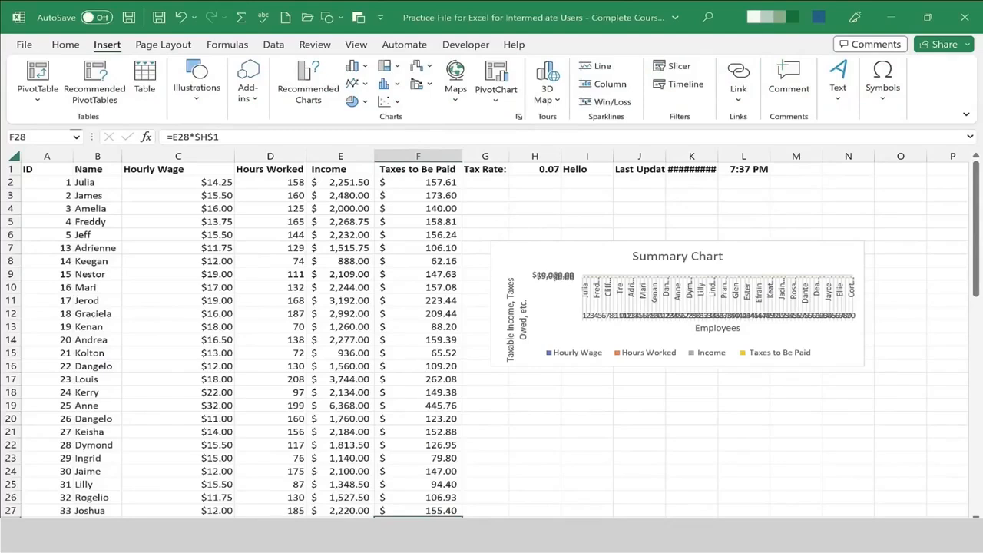
{"action": "left_click", "coordinate": [596, 253]}
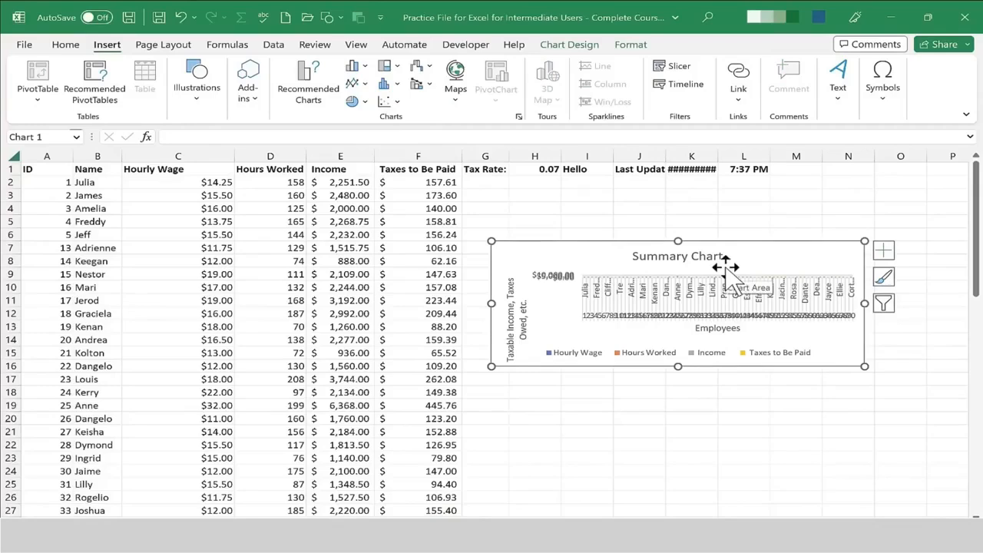
{"action": "key", "text": "Delete"}
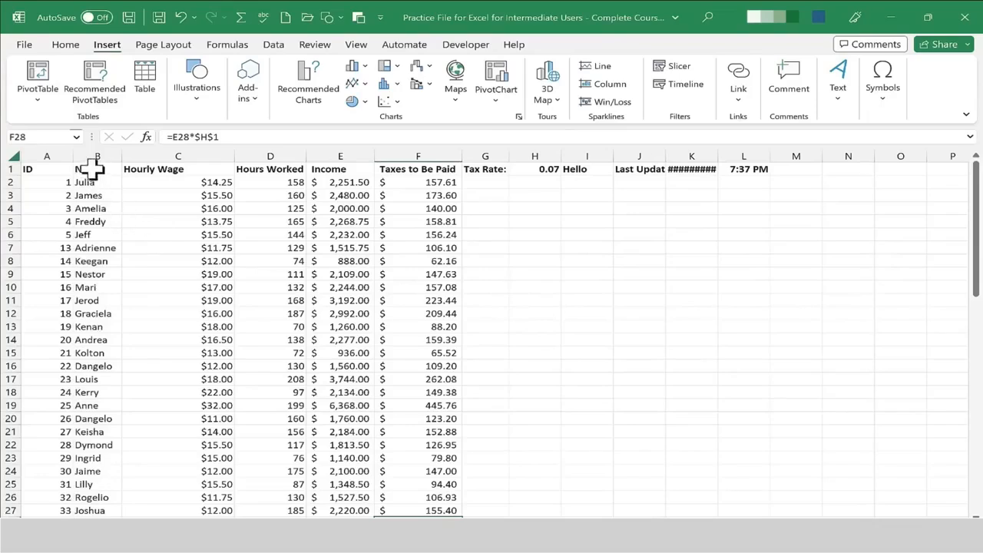
Select the Name and Hourly Wage columns down to row 64 and insert the recommended Pareto chart.
{"action": "left_click_drag", "start_coordinate": [92, 169], "coordinate": [216, 426]}
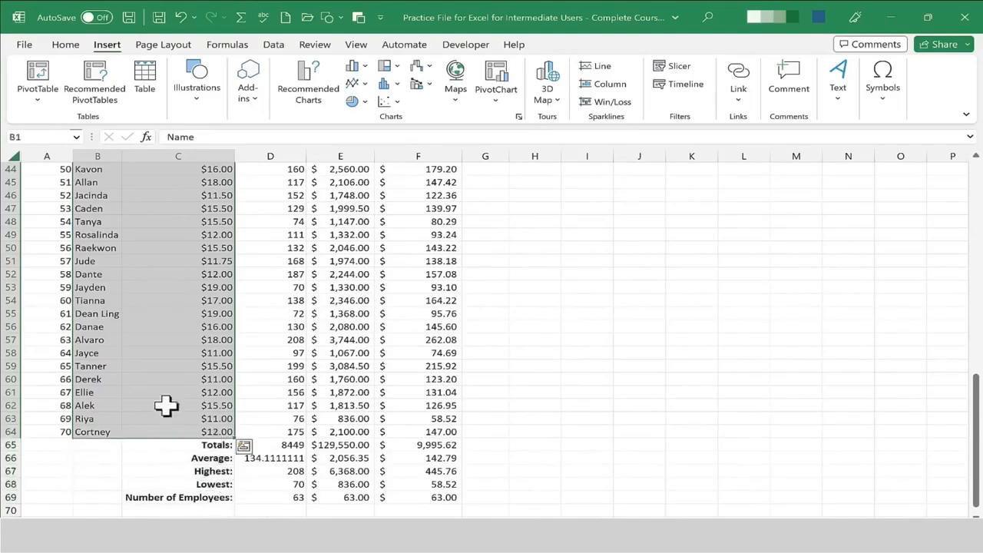
{"action": "scroll", "coordinate": [182, 292], "scroll_direction": "up", "scroll_amount": 14}
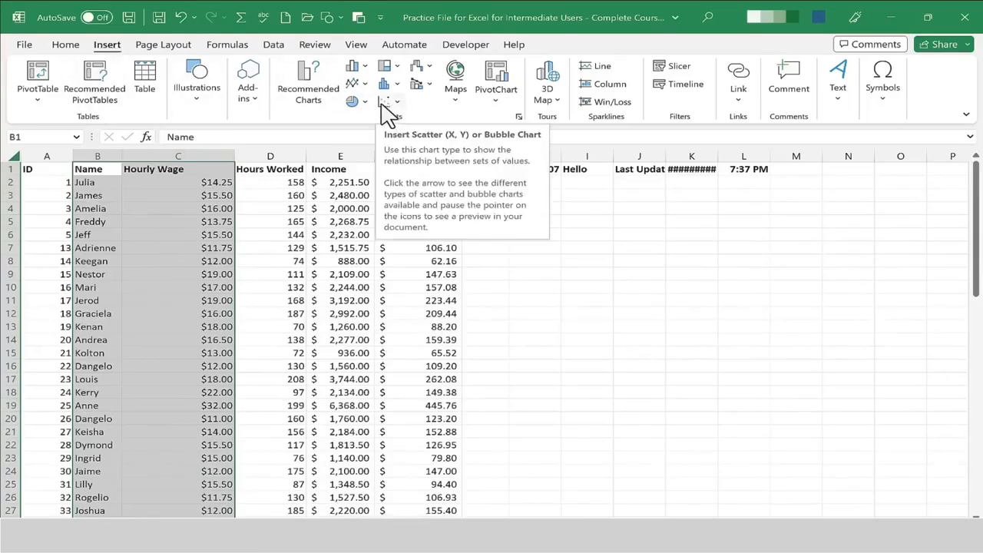
{"action": "left_click", "coordinate": [321, 106]}
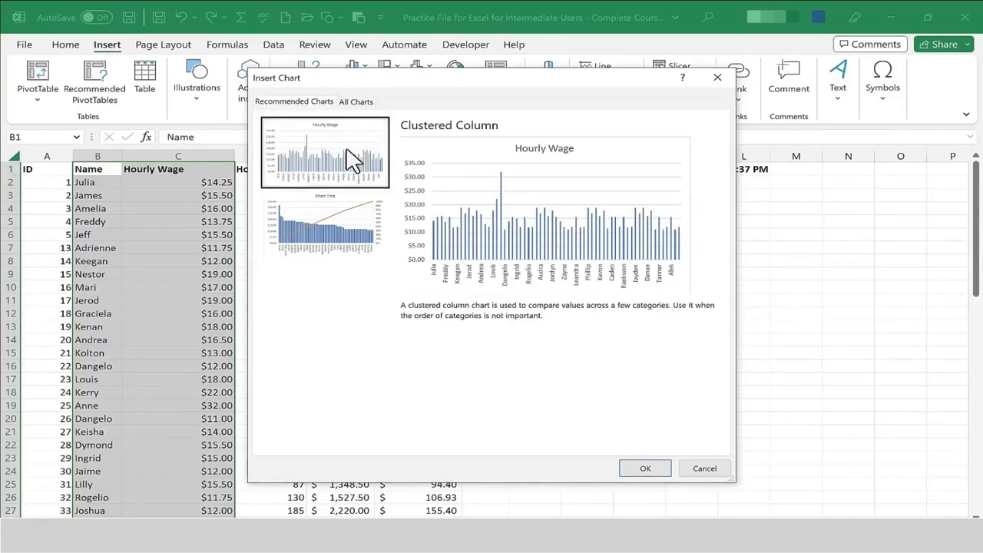
{"action": "left_click", "coordinate": [330, 219]}
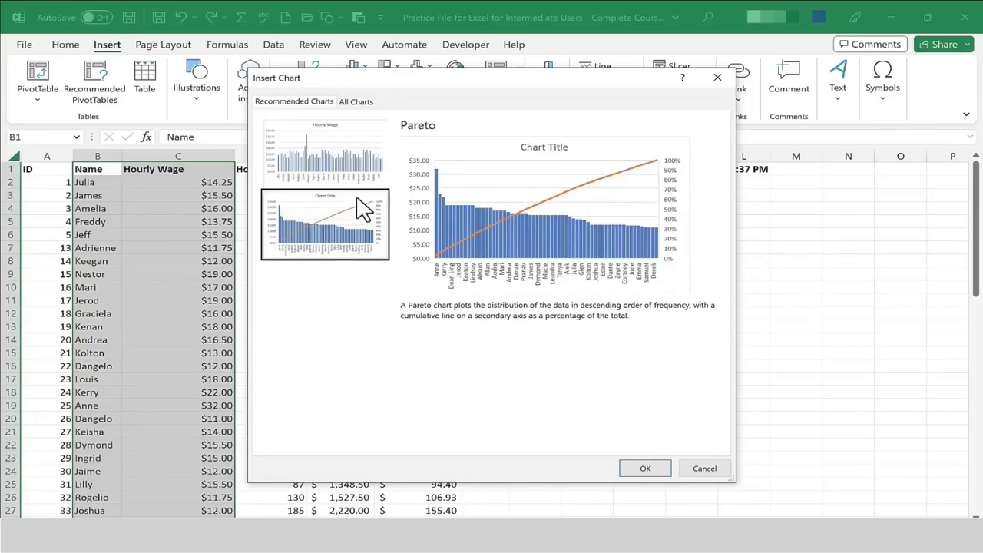
{"action": "left_click", "coordinate": [355, 175]}
{"action": "left_click", "coordinate": [341, 226]}
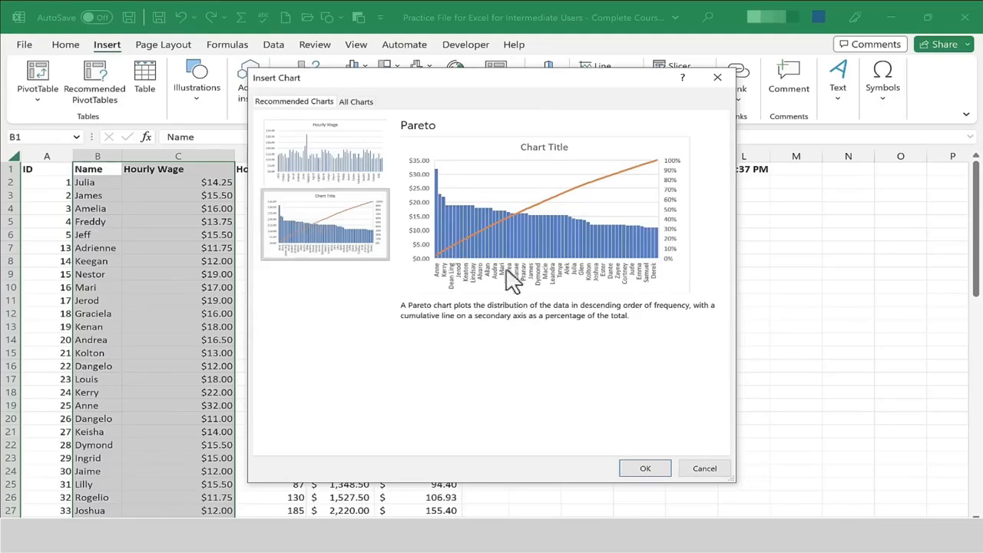
{"action": "left_click", "coordinate": [651, 469]}
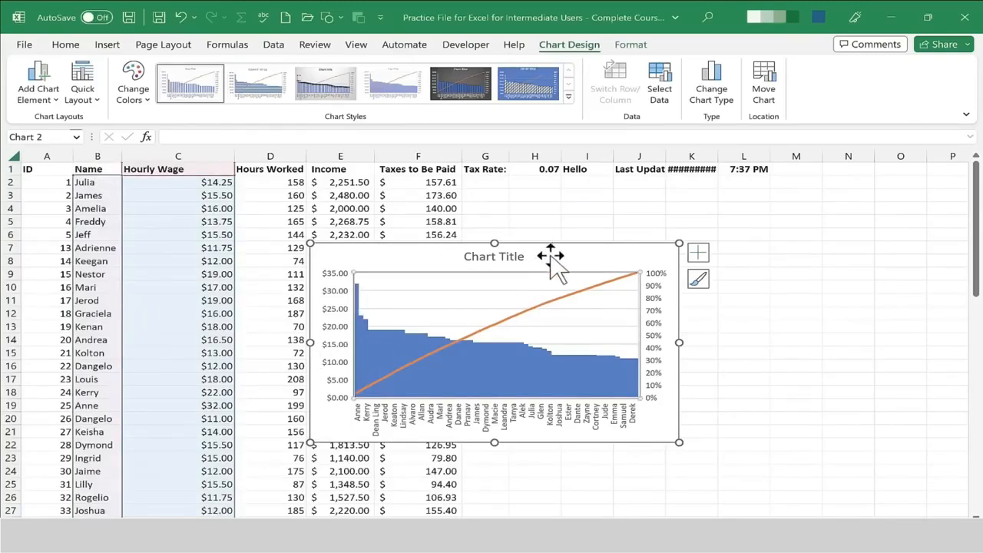
Move the Pareto chart to the right of the data and resize it smaller.
{"action": "left_click_drag", "start_coordinate": [551, 266], "coordinate": [760, 194]}
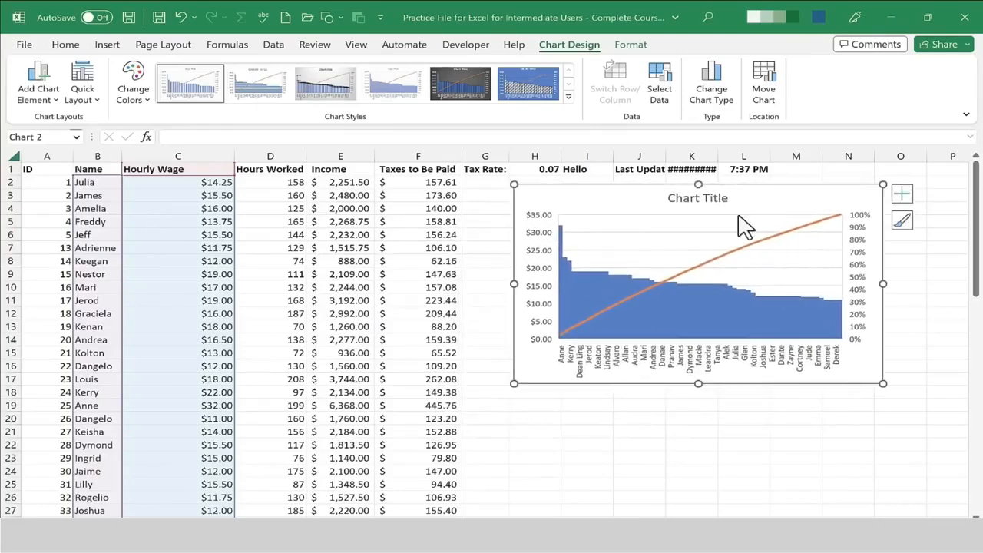
{"action": "left_click_drag", "start_coordinate": [513, 184], "coordinate": [591, 205]}
{"action": "left_click", "coordinate": [213, 274]}
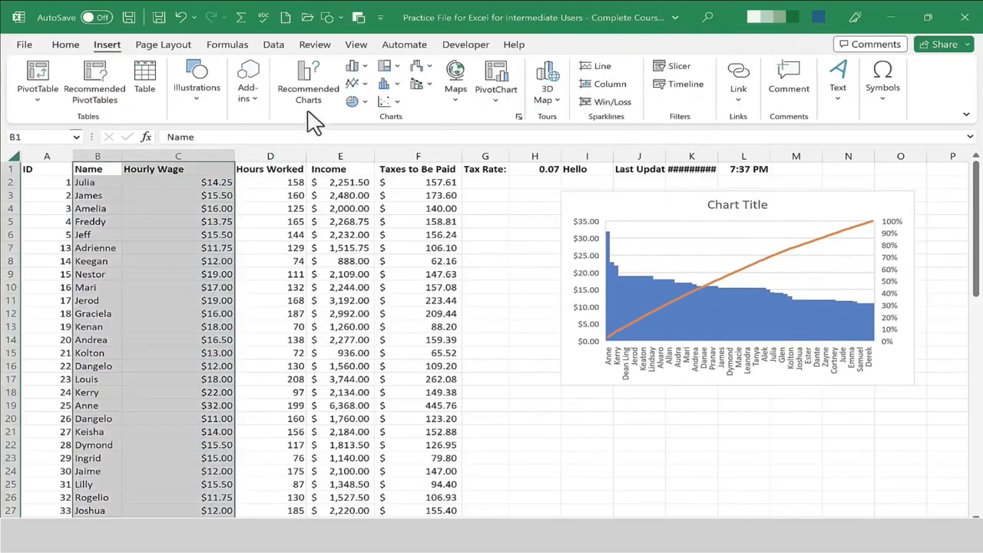
Examine the recommended charts and each chart type in the Insert Chart dialog without inserting one.
{"action": "left_click", "coordinate": [311, 103]}
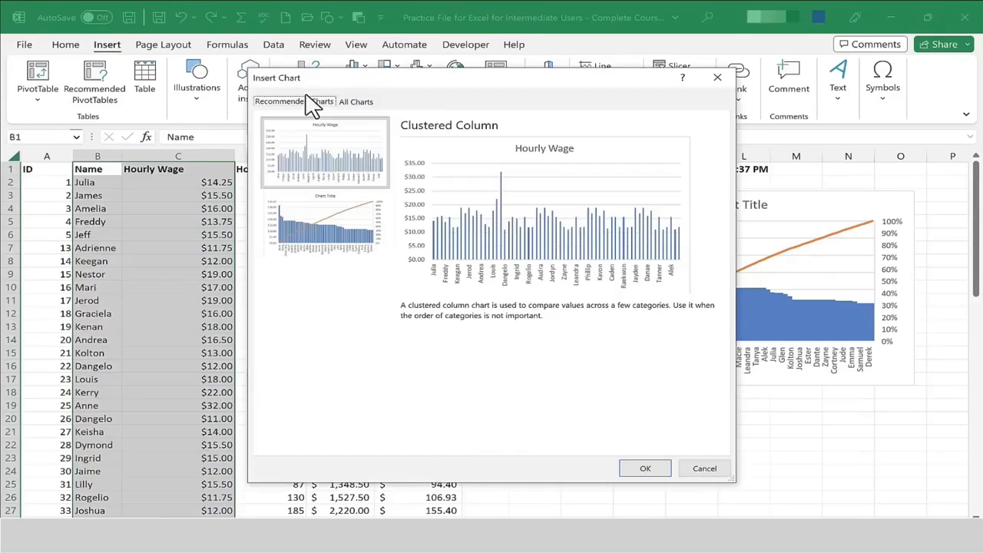
{"action": "left_click", "coordinate": [341, 221]}
{"action": "left_click", "coordinate": [345, 171]}
{"action": "left_click", "coordinate": [347, 217]}
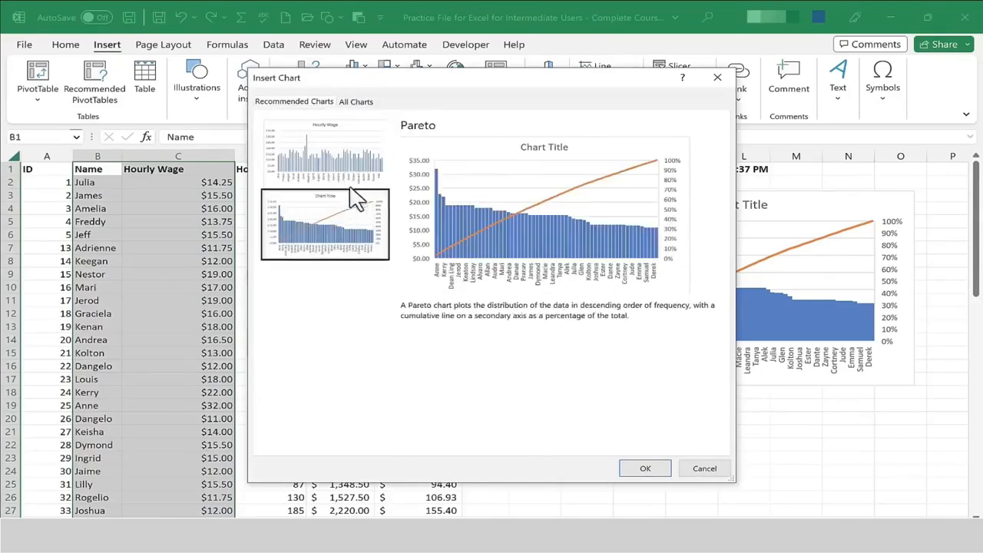
{"action": "left_click", "coordinate": [357, 105]}
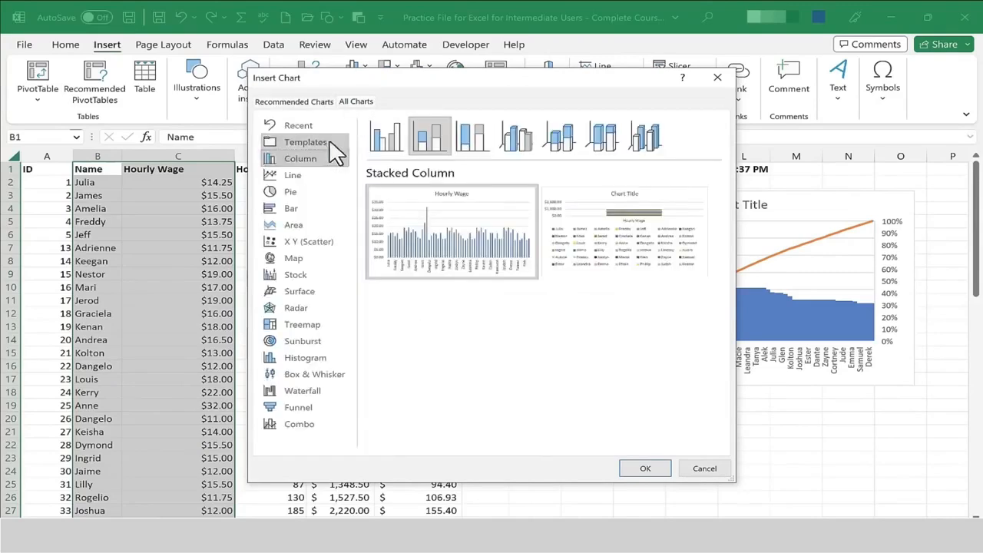
{"action": "left_click", "coordinate": [293, 212]}
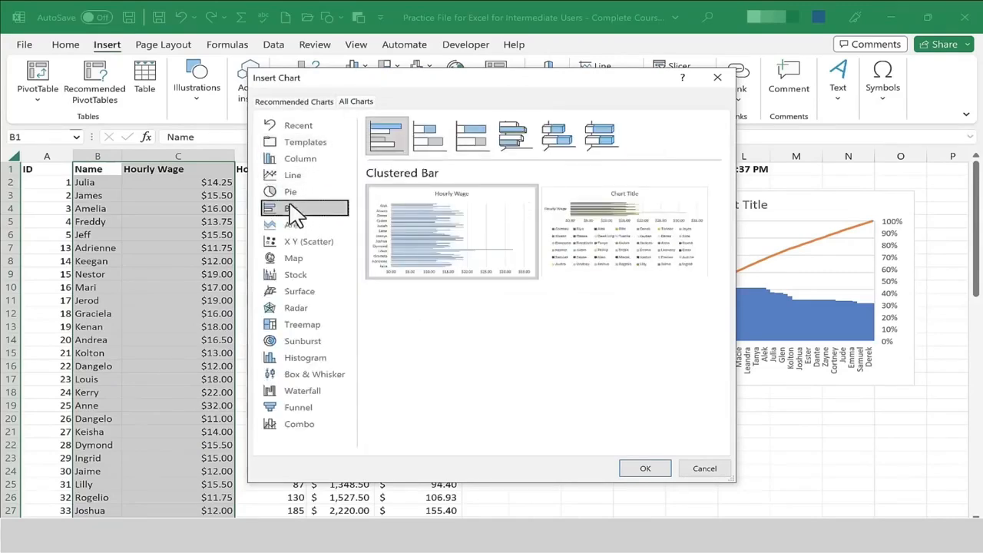
{"action": "left_click", "coordinate": [292, 178]}
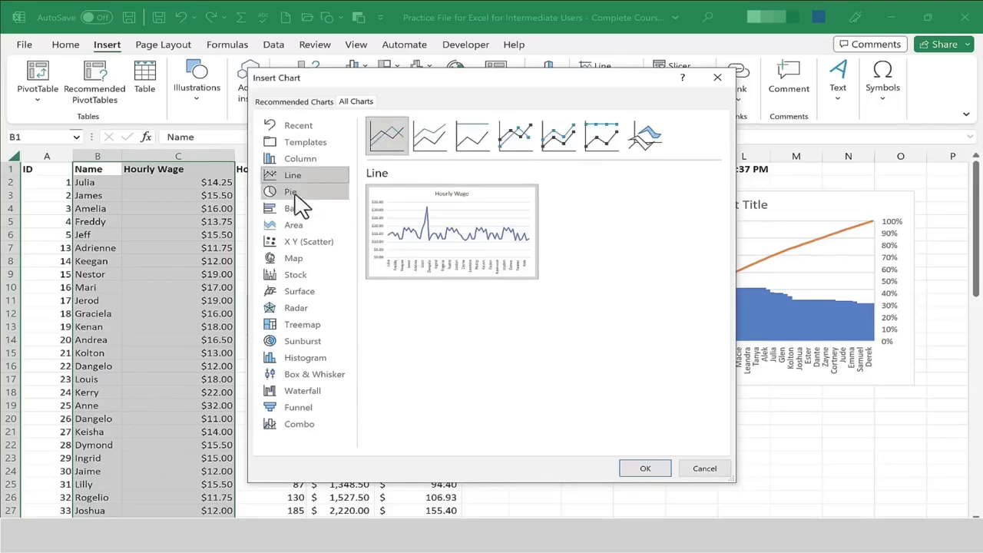
{"action": "left_click", "coordinate": [295, 194]}
{"action": "left_click", "coordinate": [303, 159]}
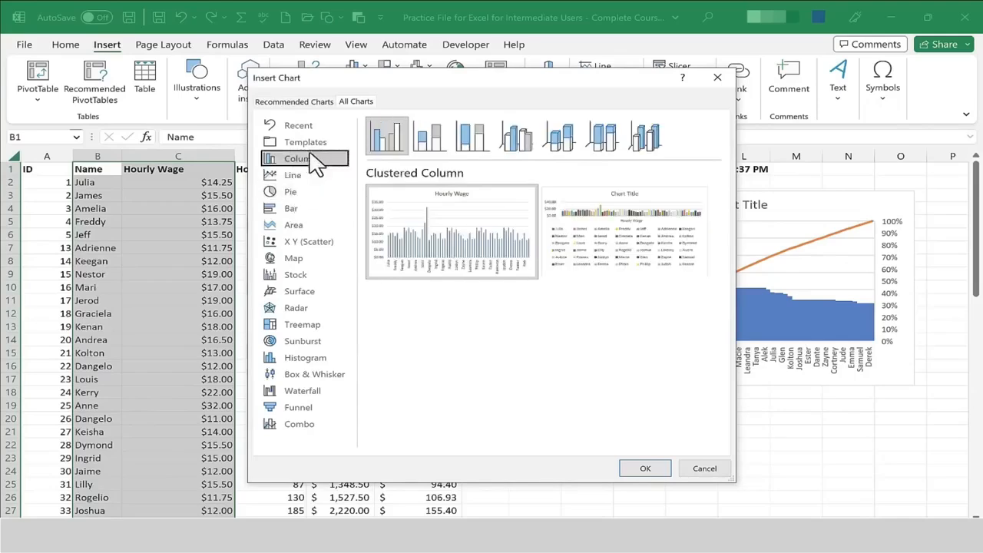
{"action": "left_click", "coordinate": [298, 225]}
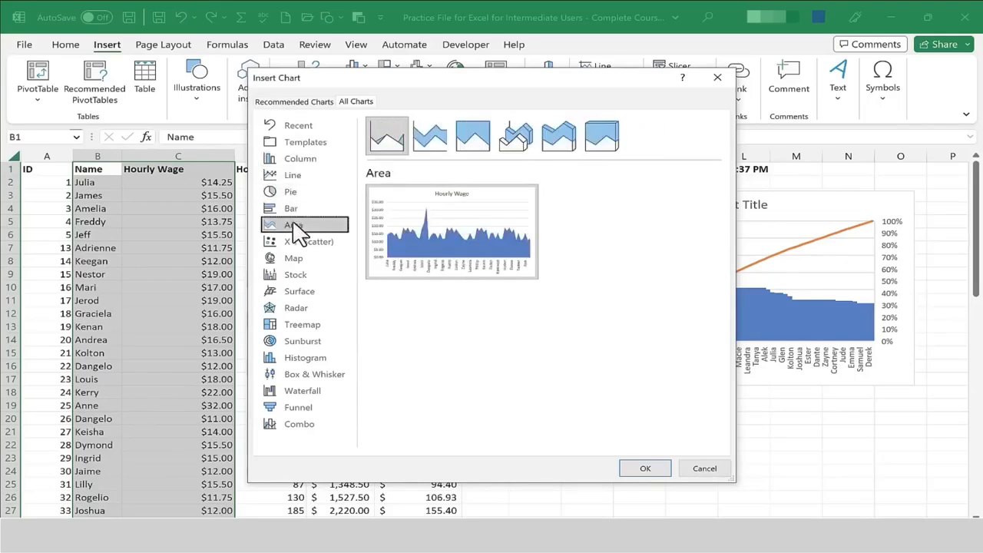
{"action": "left_click", "coordinate": [310, 278]}
{"action": "left_click", "coordinate": [317, 308]}
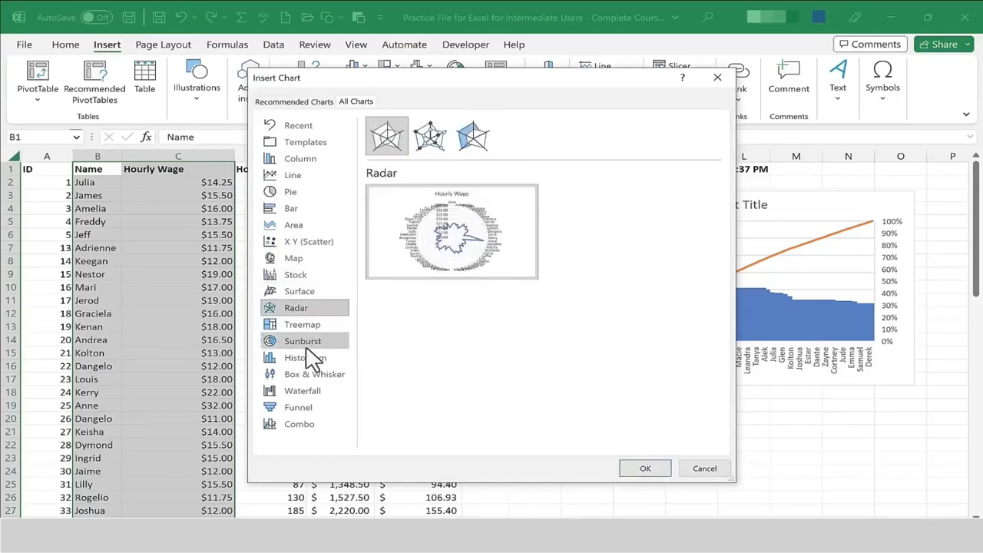
{"action": "left_click", "coordinate": [302, 343]}
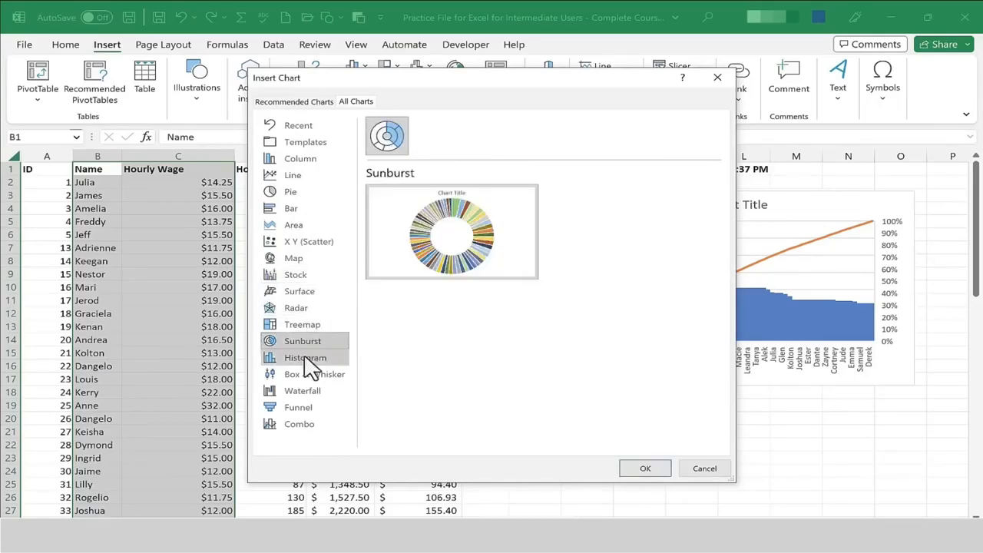
{"action": "left_click", "coordinate": [308, 360]}
{"action": "left_click", "coordinate": [313, 391]}
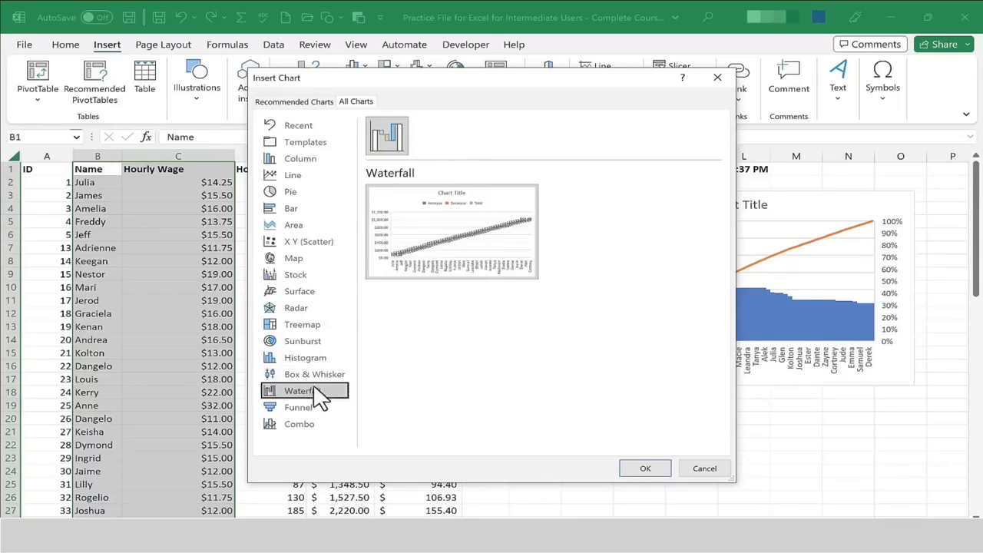
{"action": "left_click", "coordinate": [322, 309]}
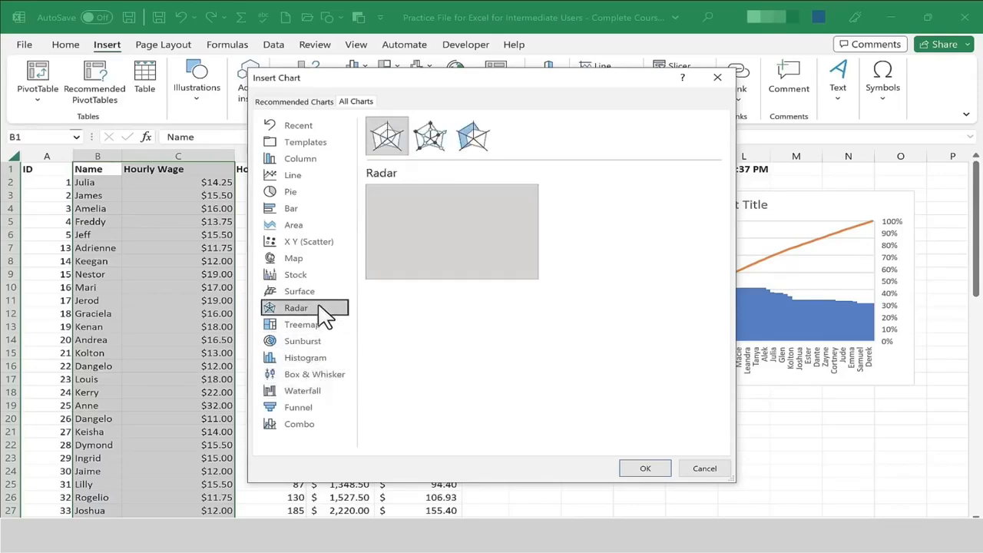
{"action": "left_click", "coordinate": [315, 391]}
{"action": "left_click", "coordinate": [317, 408]}
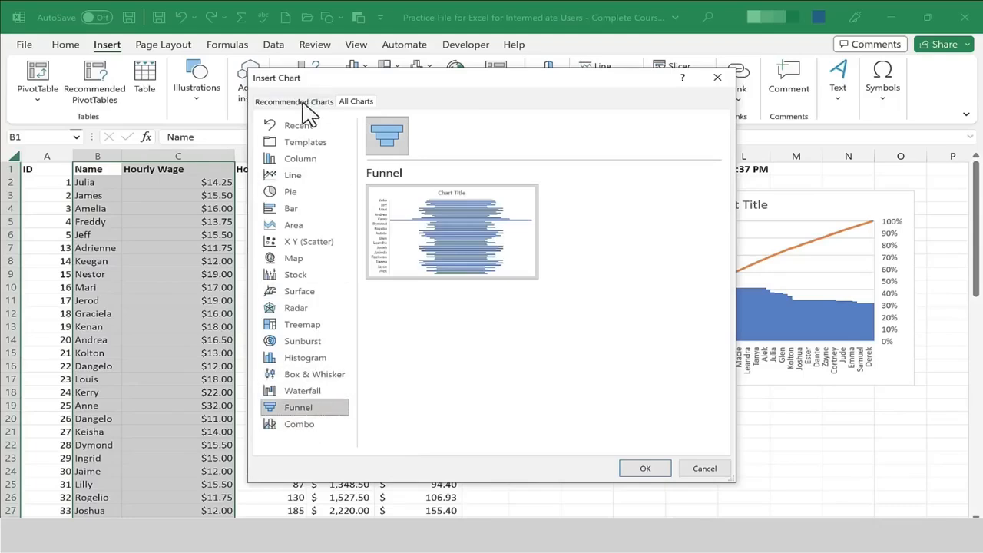
{"action": "left_click", "coordinate": [319, 176]}
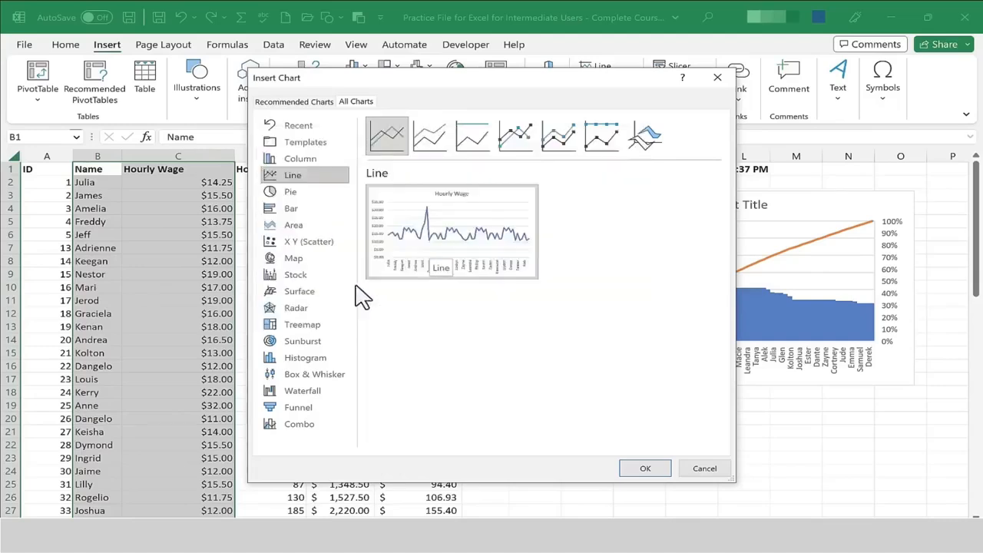
{"action": "mouse_move", "coordinate": [384, 252]}
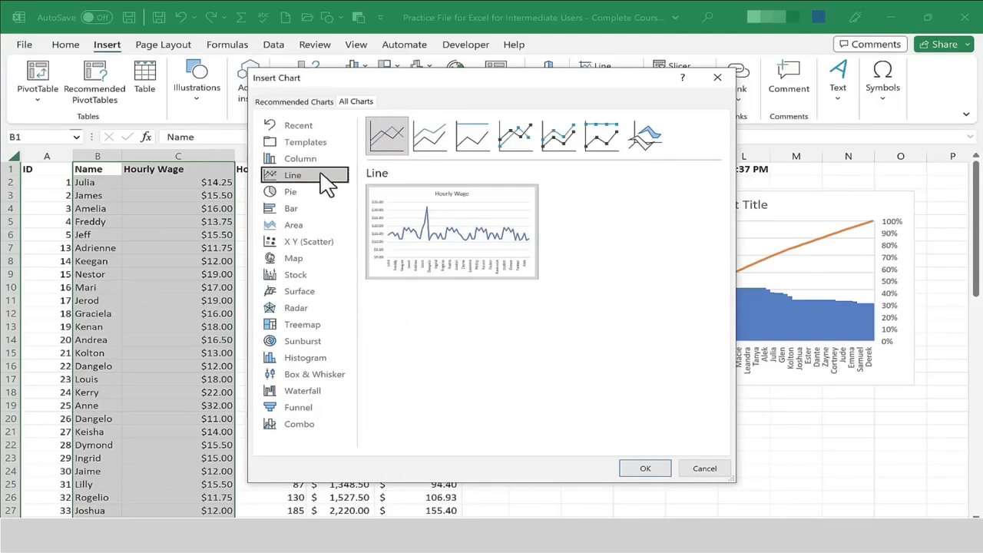
{"action": "mouse_move", "coordinate": [432, 229]}
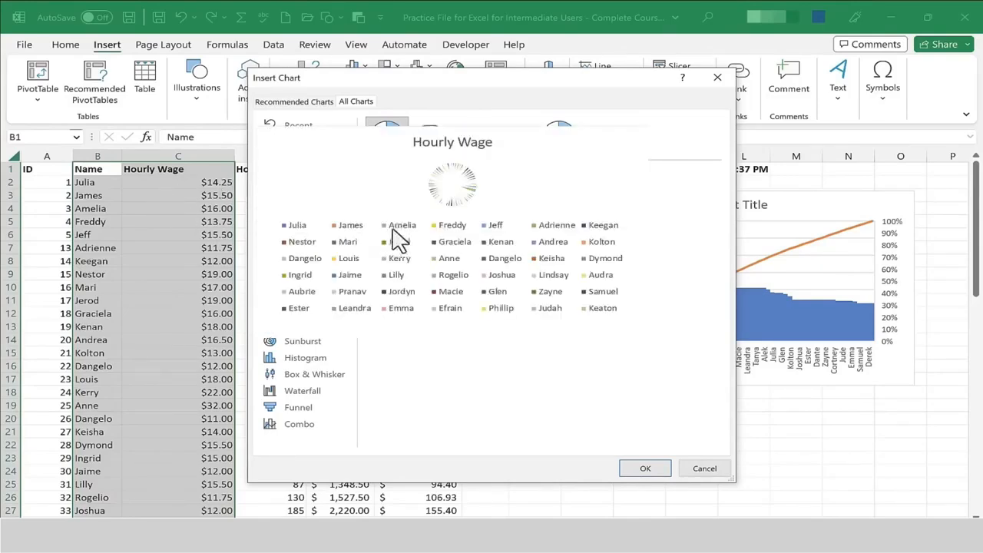
{"action": "left_click", "coordinate": [299, 292]}
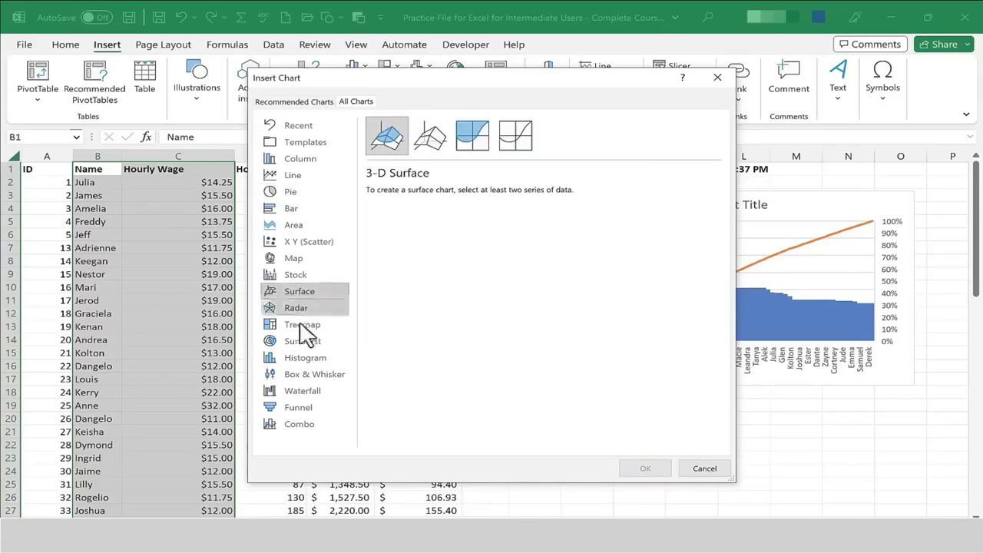
{"action": "left_click", "coordinate": [297, 244]}
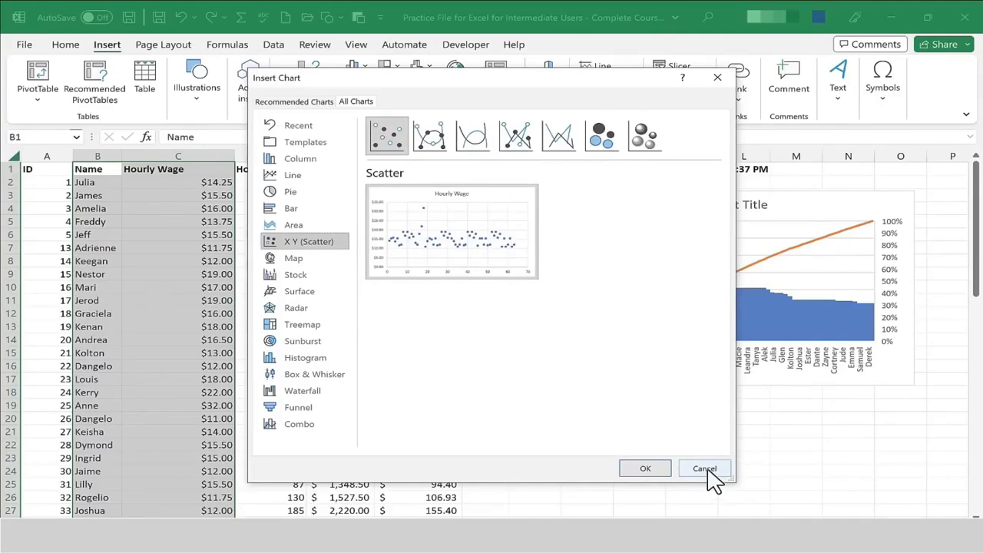
{"action": "left_click", "coordinate": [704, 469]}
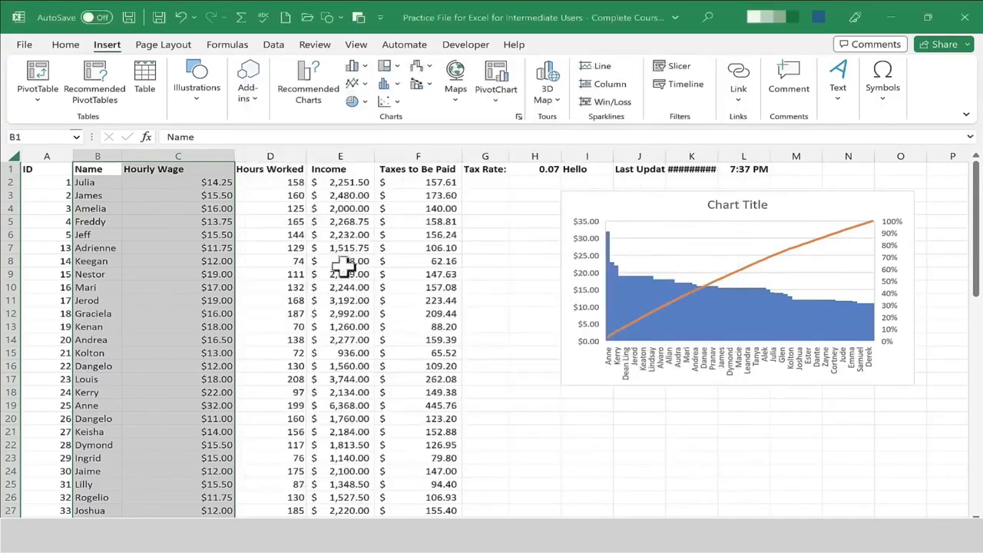
{"action": "left_click", "coordinate": [318, 107]}
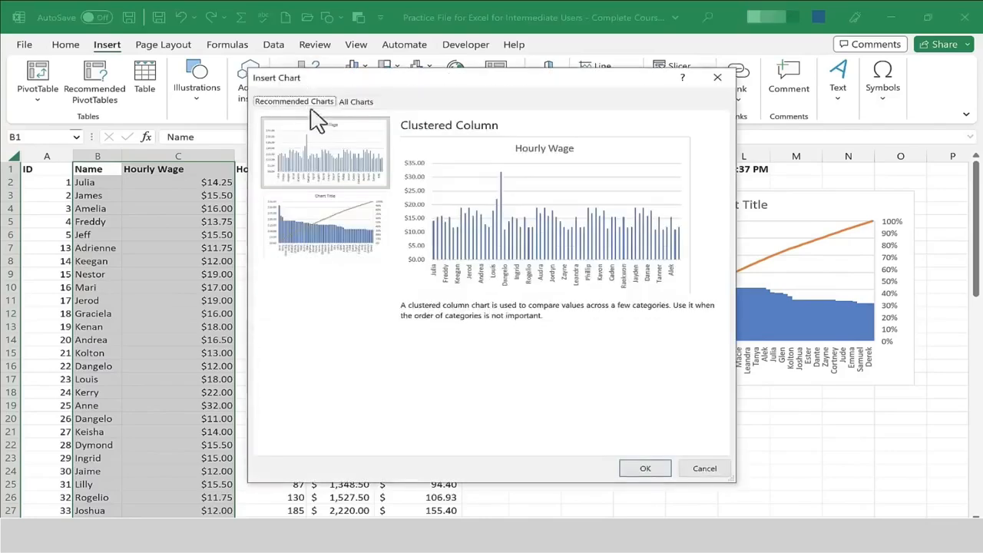
{"action": "left_click", "coordinate": [362, 105]}
{"action": "left_click", "coordinate": [704, 468]}
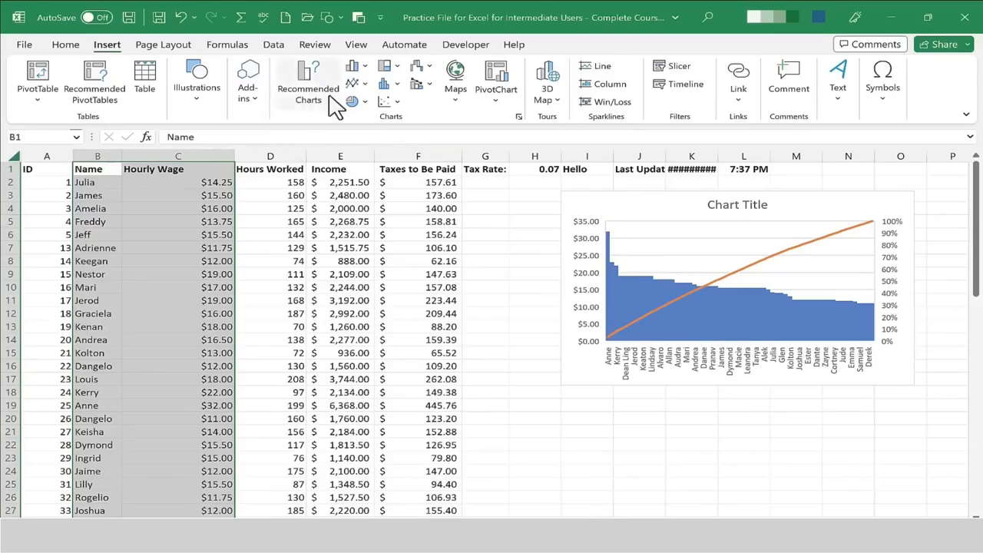
Insert a clustered column chart of hourly wages and move it below the Pareto chart.
{"action": "left_click", "coordinate": [393, 83]}
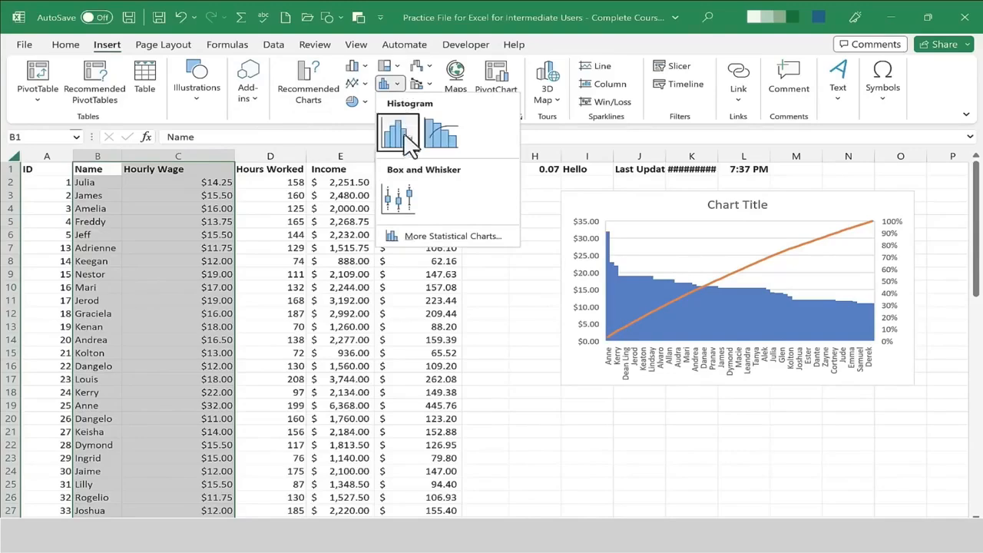
{"action": "left_click", "coordinate": [356, 66]}
{"action": "left_click", "coordinate": [355, 176]}
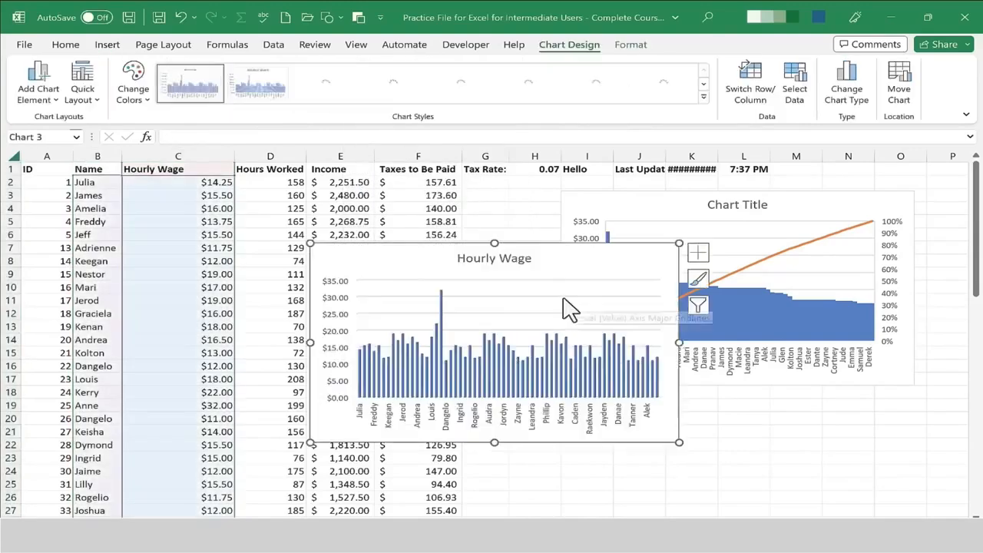
{"action": "left_click_drag", "start_coordinate": [456, 281], "coordinate": [734, 377]}
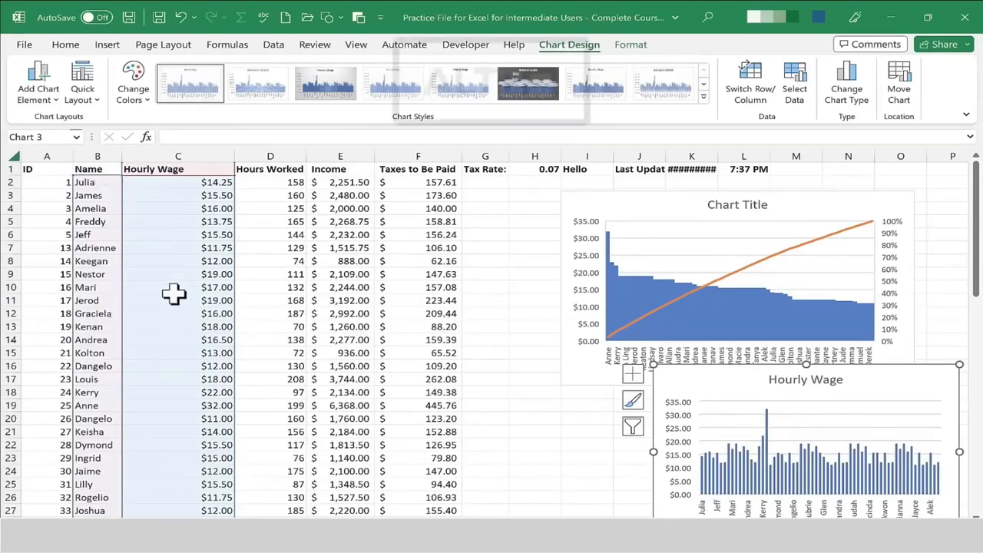
Insert a default chart of the selected Name and Hourly Wage data instantly.
{"action": "key", "text": "alt+F1"}
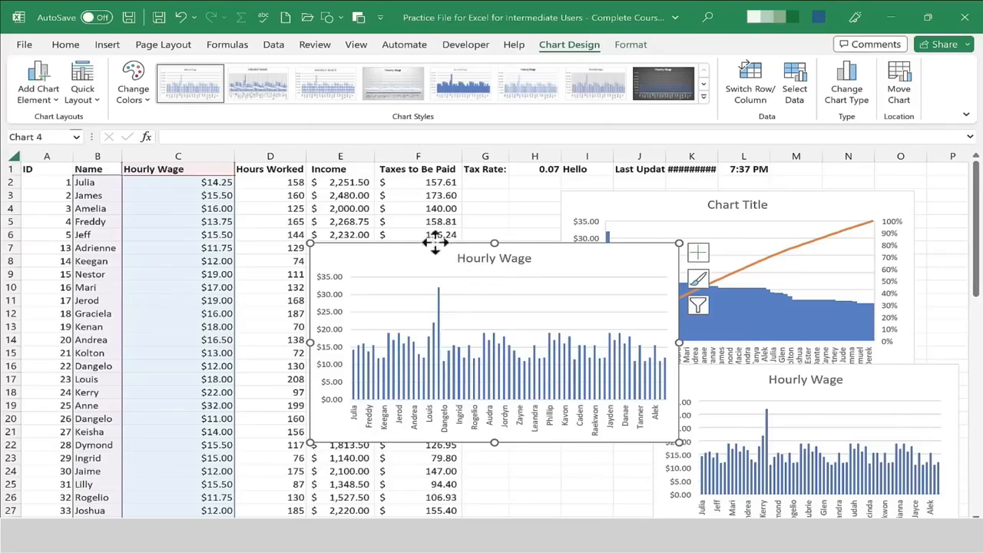
Delete the newly inserted default chart and shift the Hourly Wage column chart slightly left under the Pareto chart.
{"action": "left_click_drag", "start_coordinate": [438, 246], "coordinate": [373, 205]}
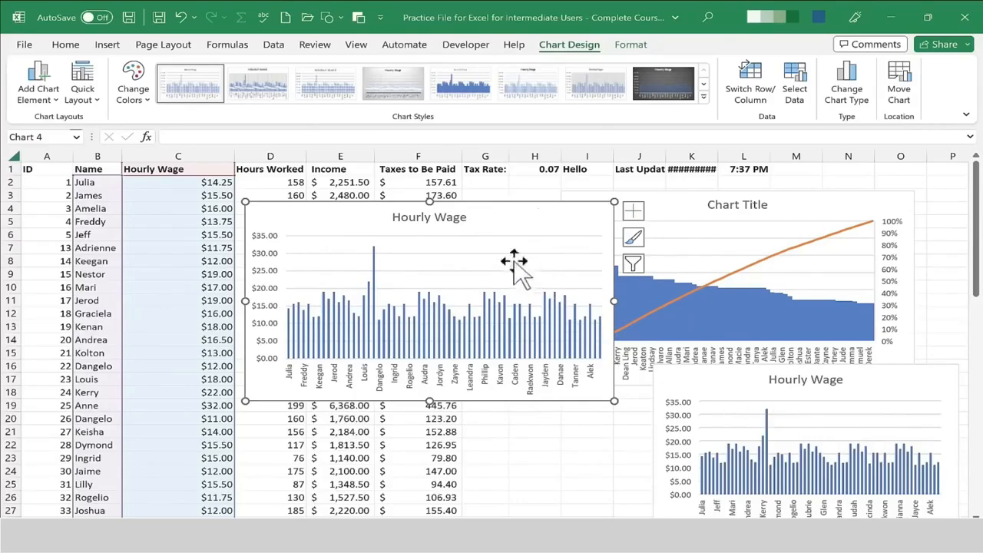
{"action": "key", "text": "Delete"}
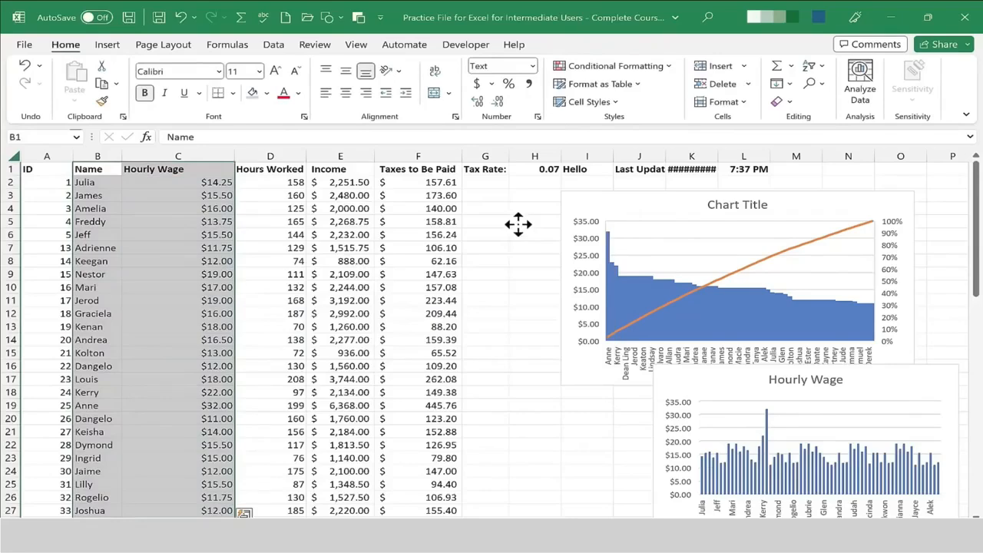
{"action": "left_click_drag", "start_coordinate": [707, 397], "coordinate": [671, 417]}
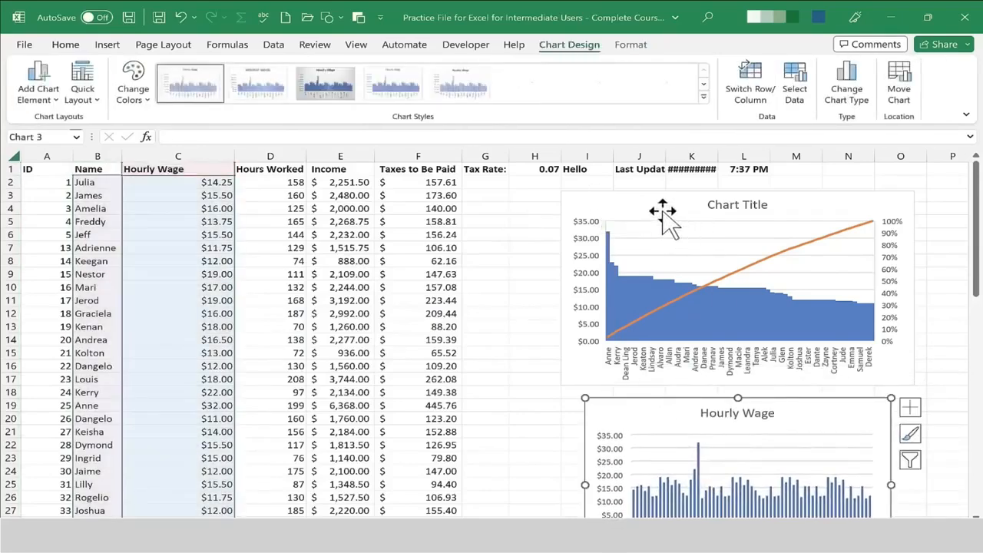
Try changing the Pareto chart to a pie chart, then undo the change.
{"action": "left_click", "coordinate": [686, 232]}
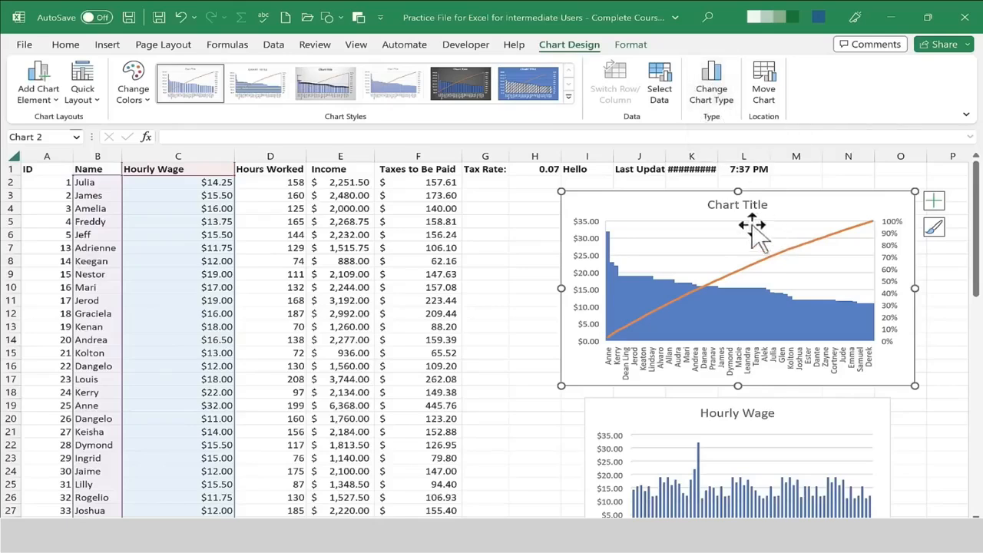
{"action": "left_click", "coordinate": [713, 100]}
{"action": "left_click", "coordinate": [289, 198]}
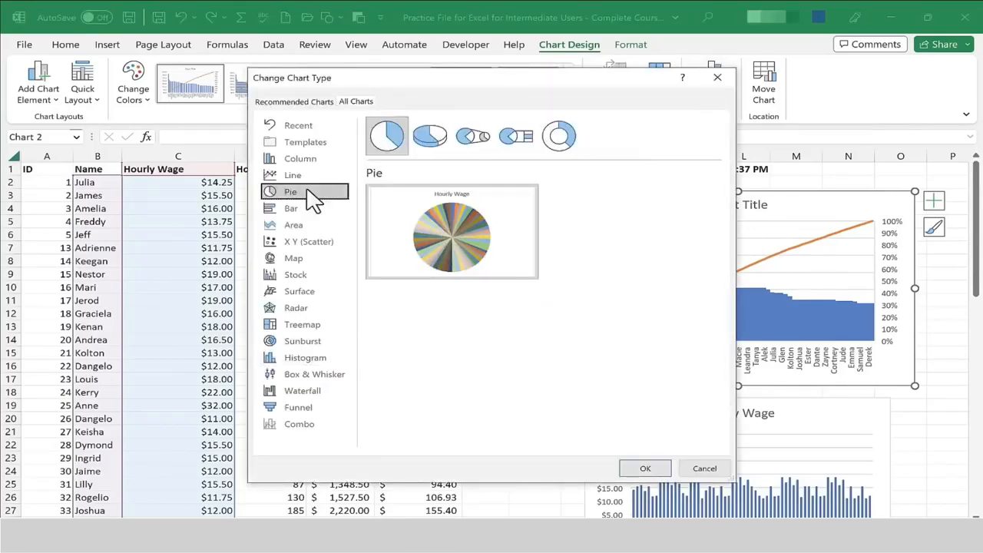
{"action": "double_click", "coordinate": [392, 139]}
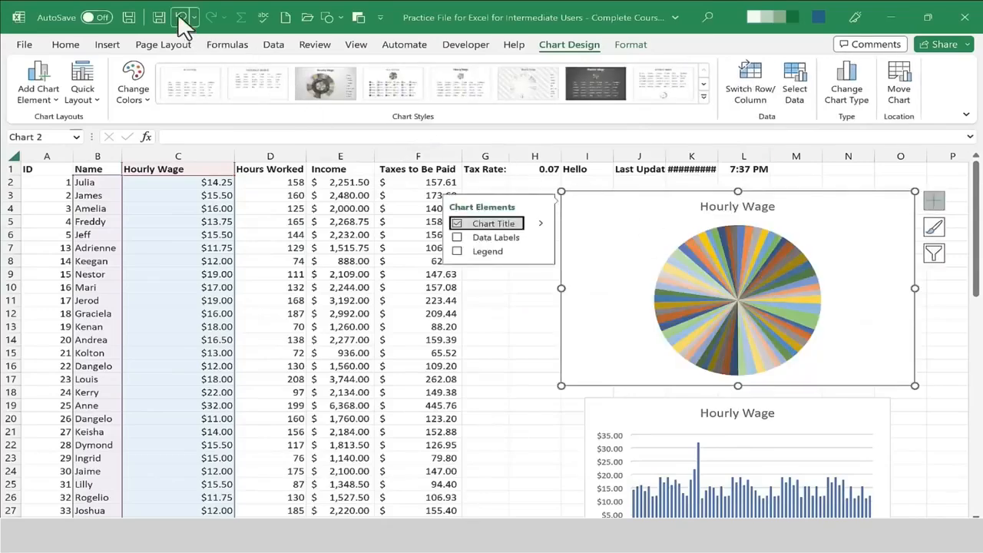
{"action": "left_click", "coordinate": [182, 26]}
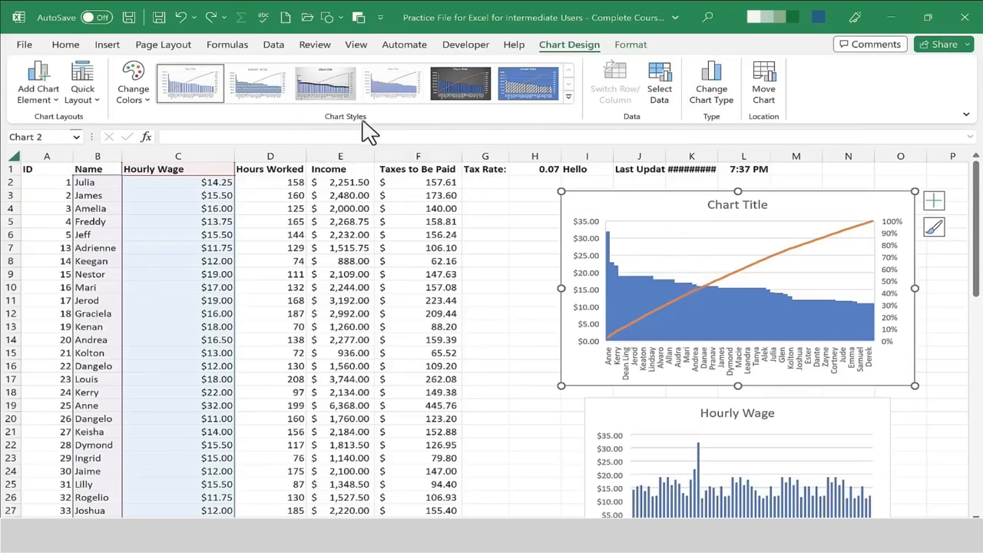
Try several chart styles on the Pareto chart, then undo all of them.
{"action": "left_click", "coordinate": [331, 91]}
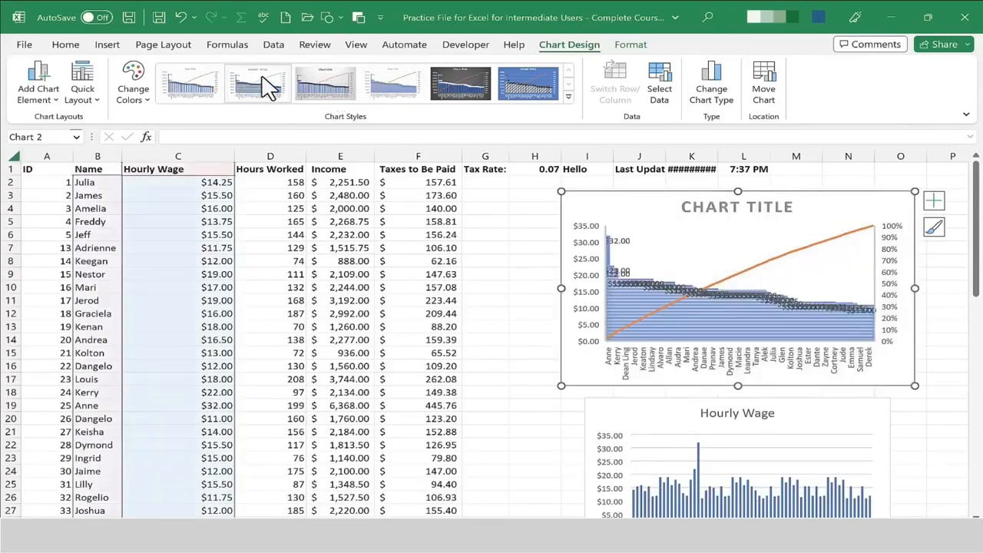
{"action": "left_click", "coordinate": [393, 84]}
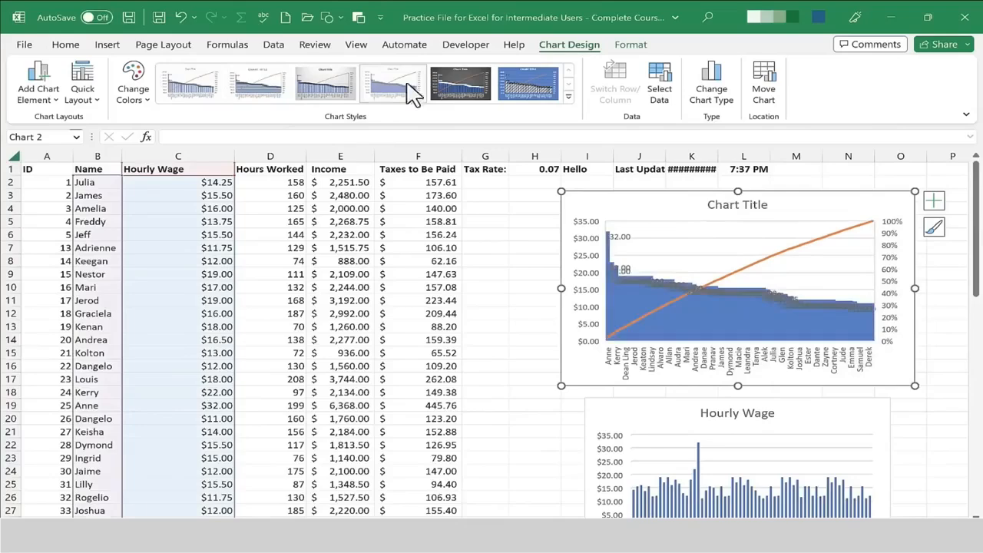
{"action": "left_click", "coordinate": [473, 91]}
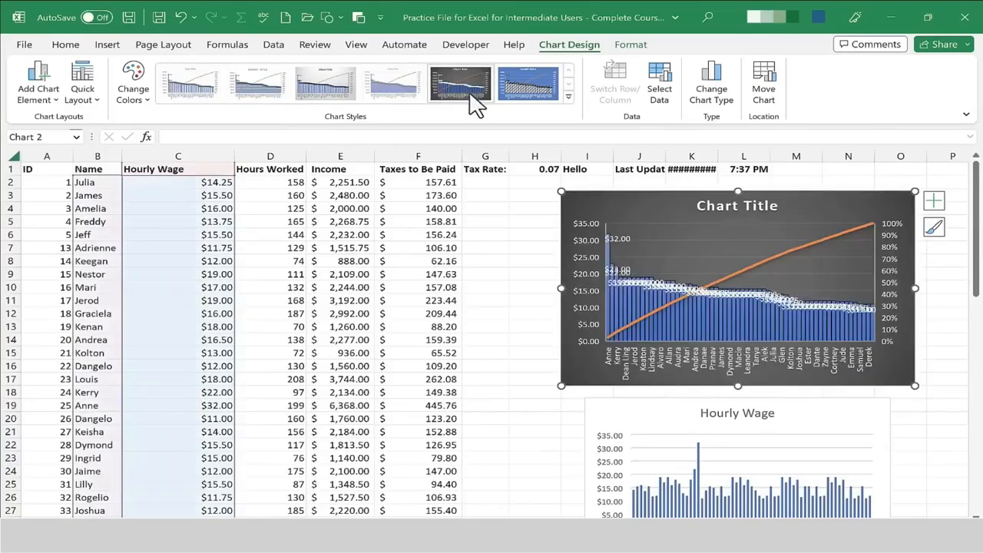
{"action": "left_click", "coordinate": [525, 80]}
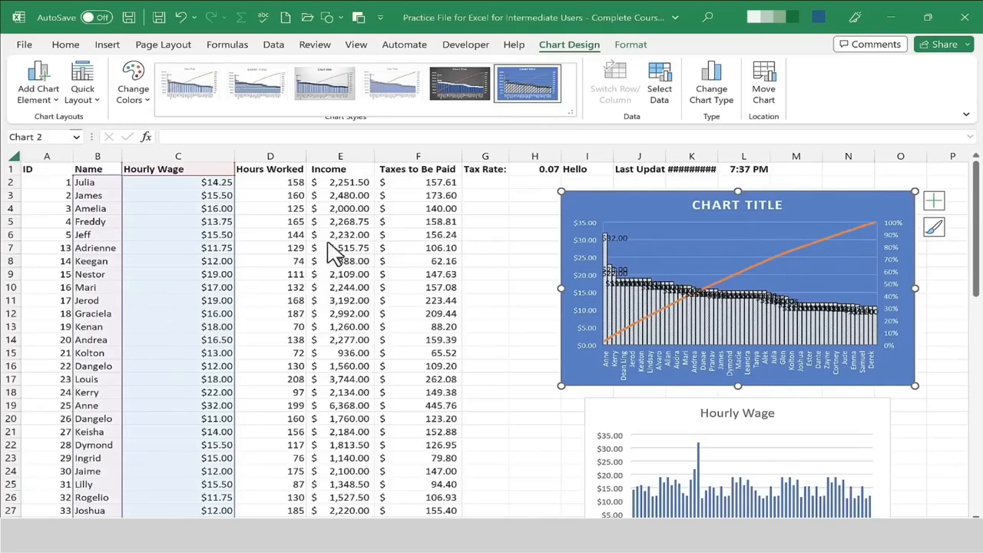
{"action": "key", "text": "ctrl+z"}
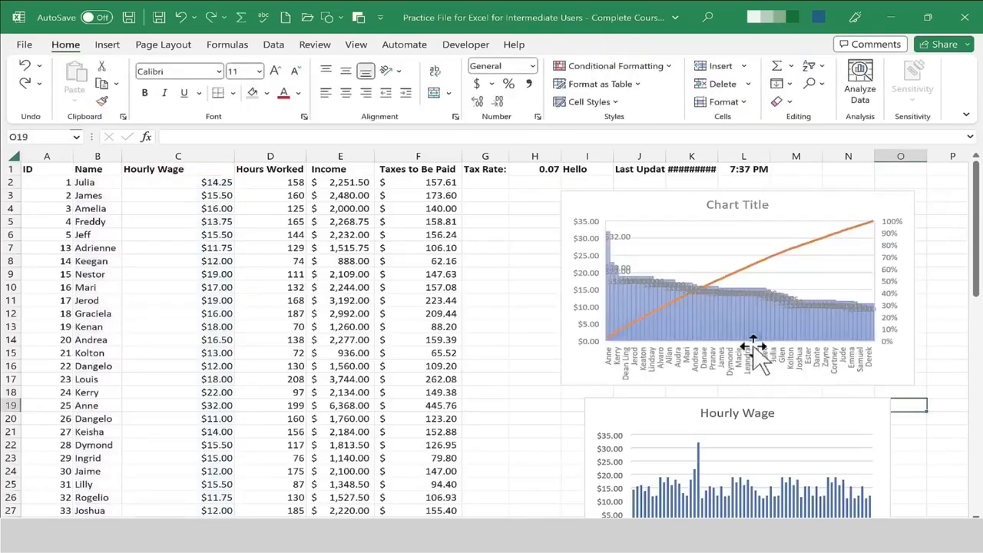
{"action": "key", "text": "ctrl+z"}
{"action": "key", "text": "ctrl+z"}
{"action": "key", "text": "ctrl+z"}
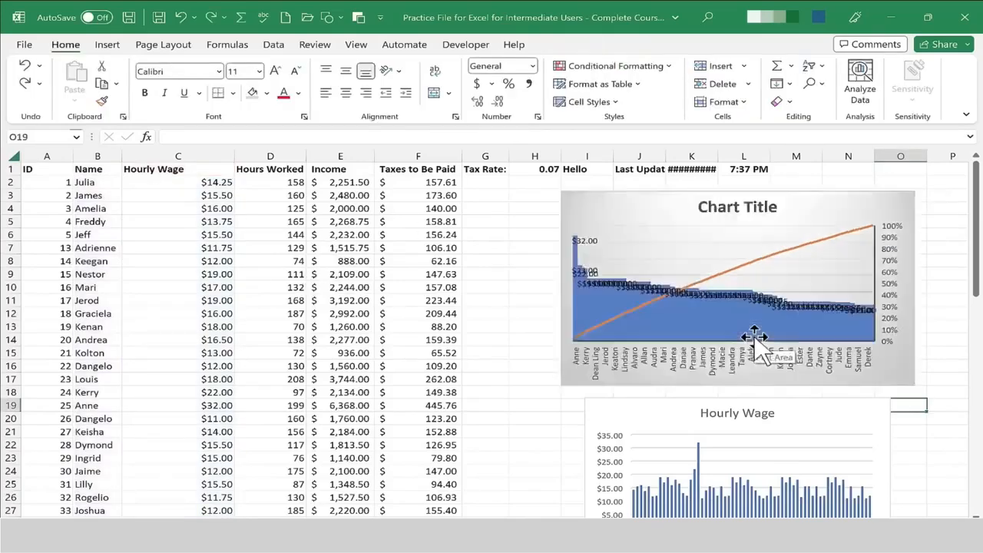
{"action": "key", "text": "ctrl+z"}
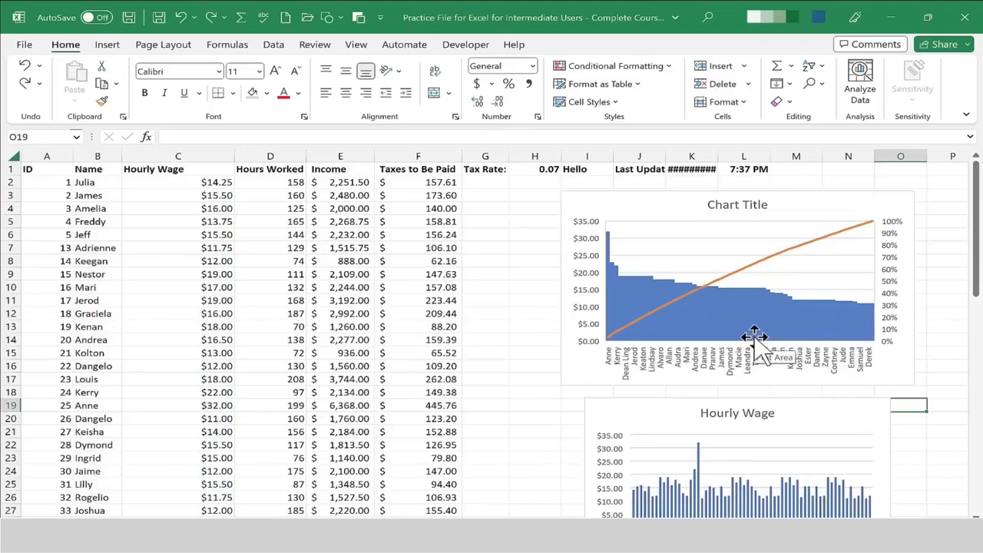
Apply chart Style 5 to the Pareto chart.
{"action": "left_click", "coordinate": [773, 263]}
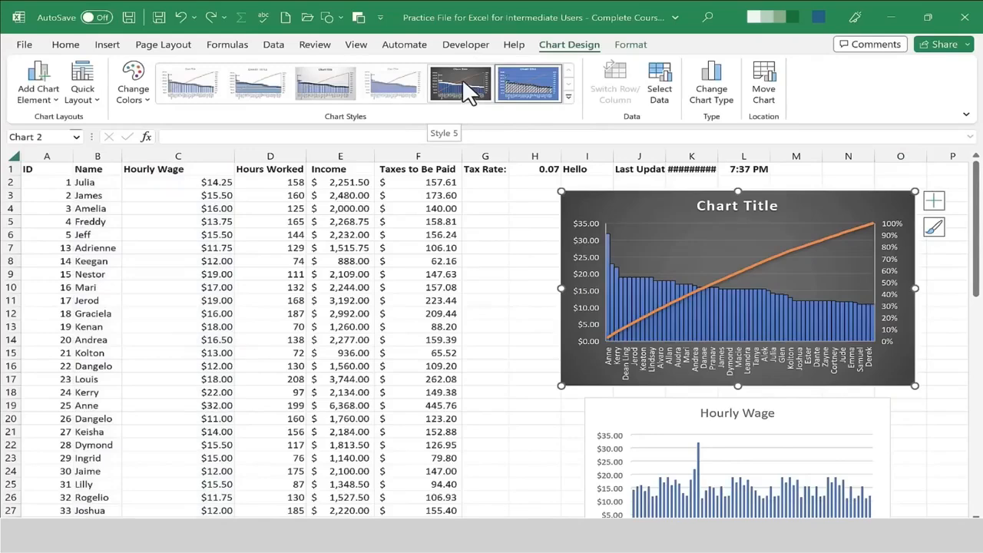
{"action": "left_click", "coordinate": [462, 77]}
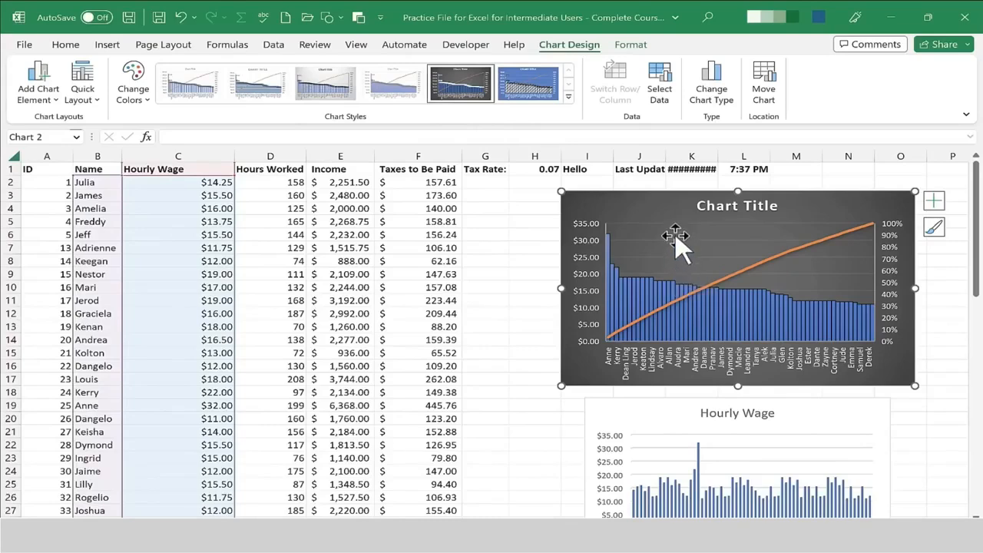
Try different color palettes on the Pareto chart, ending with the first Colorful palette.
{"action": "left_click", "coordinate": [133, 84]}
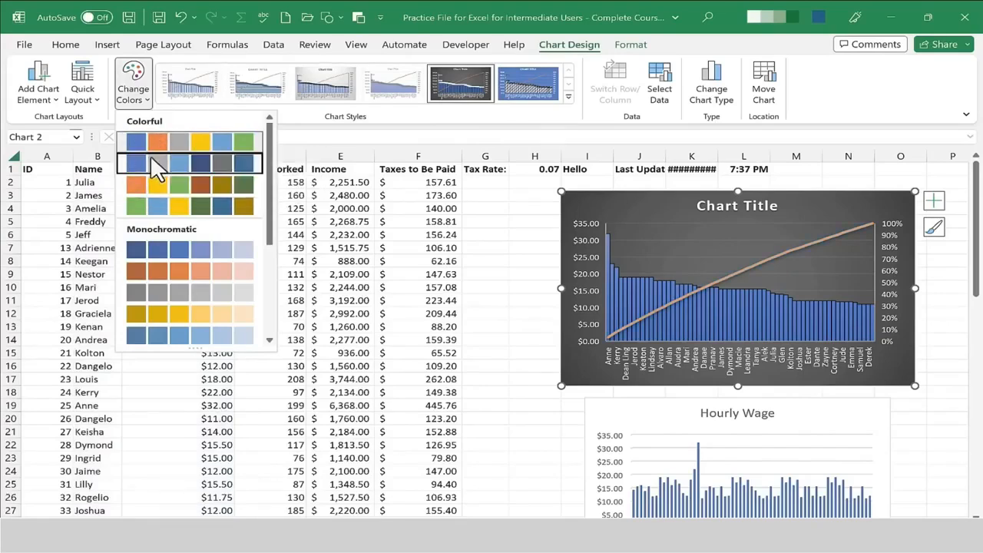
{"action": "left_click", "coordinate": [151, 158]}
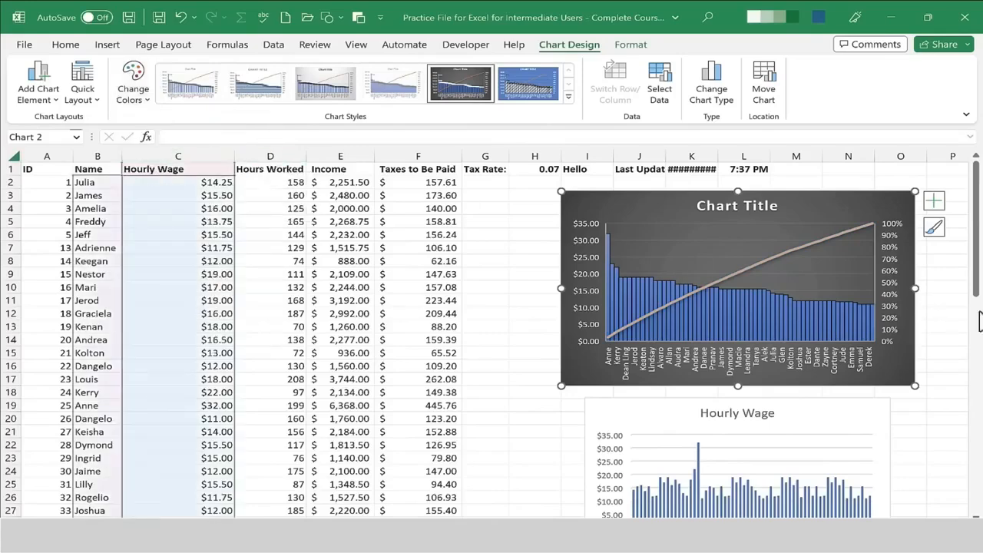
{"action": "left_click", "coordinate": [132, 104]}
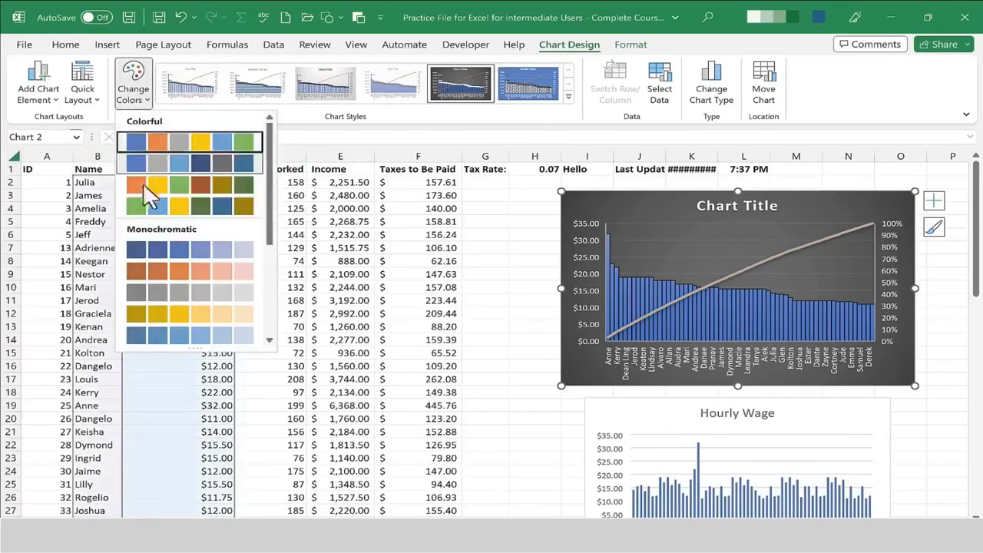
{"action": "left_click", "coordinate": [192, 258]}
{"action": "left_click", "coordinate": [134, 94]}
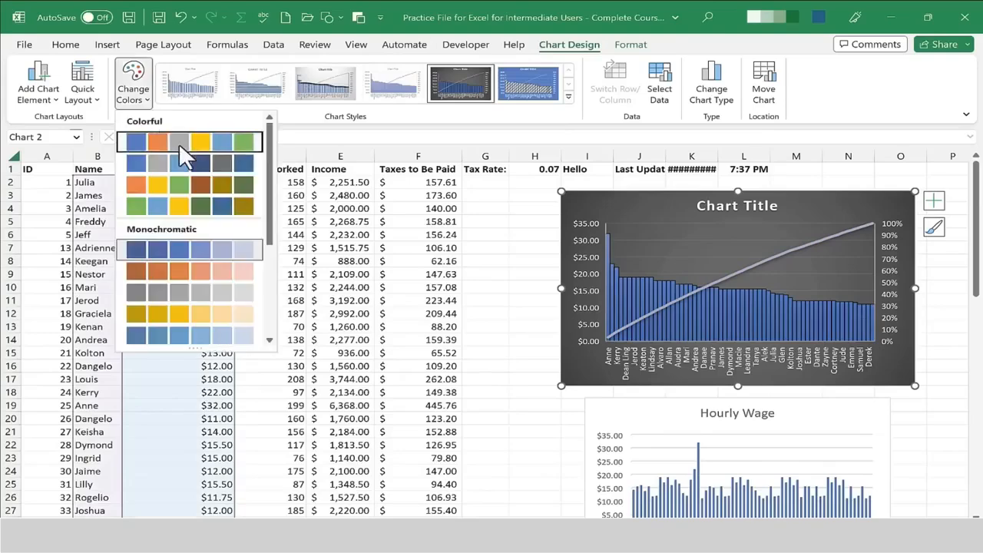
{"action": "left_click", "coordinate": [180, 145]}
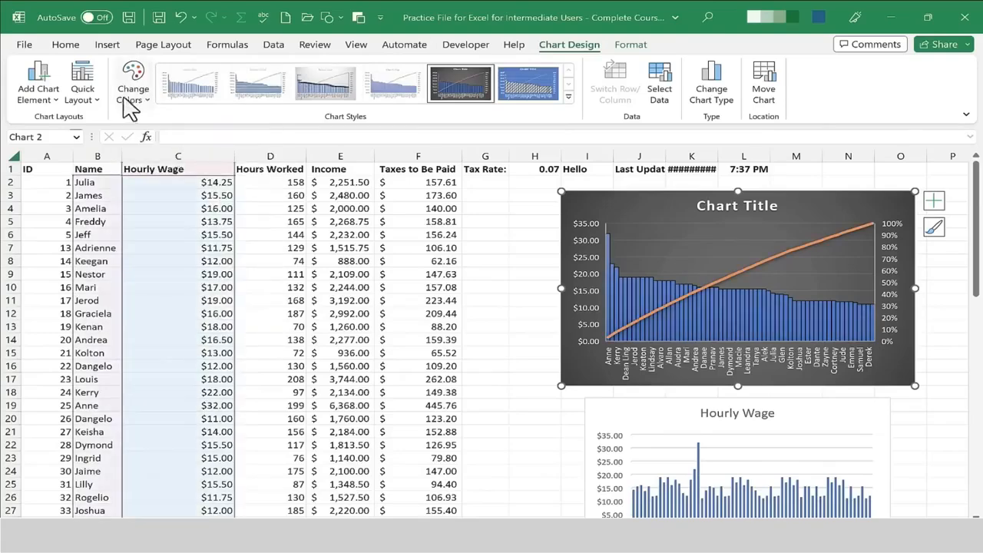
Try quick layouts on the Pareto chart, ending with Layout 1.
{"action": "left_click", "coordinate": [86, 108]}
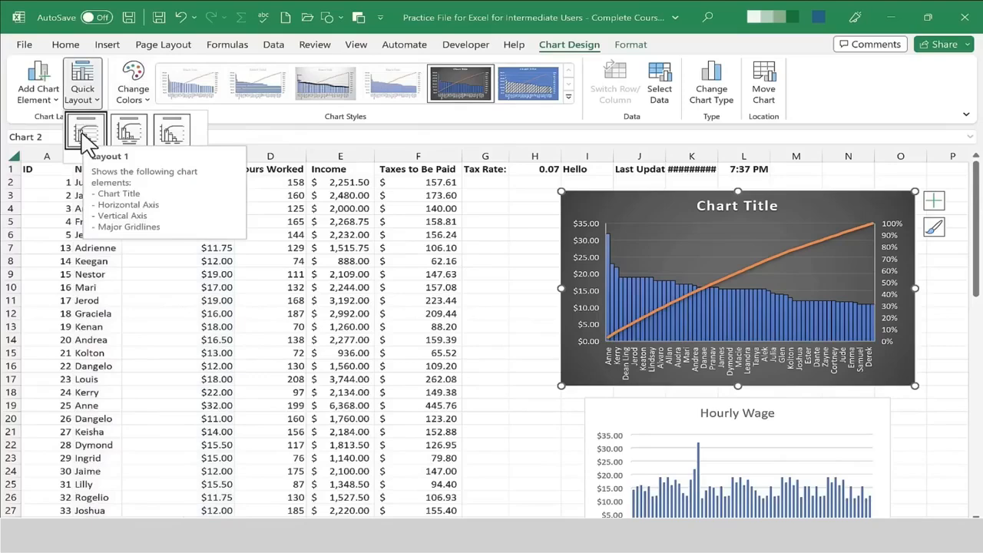
{"action": "left_click", "coordinate": [86, 133]}
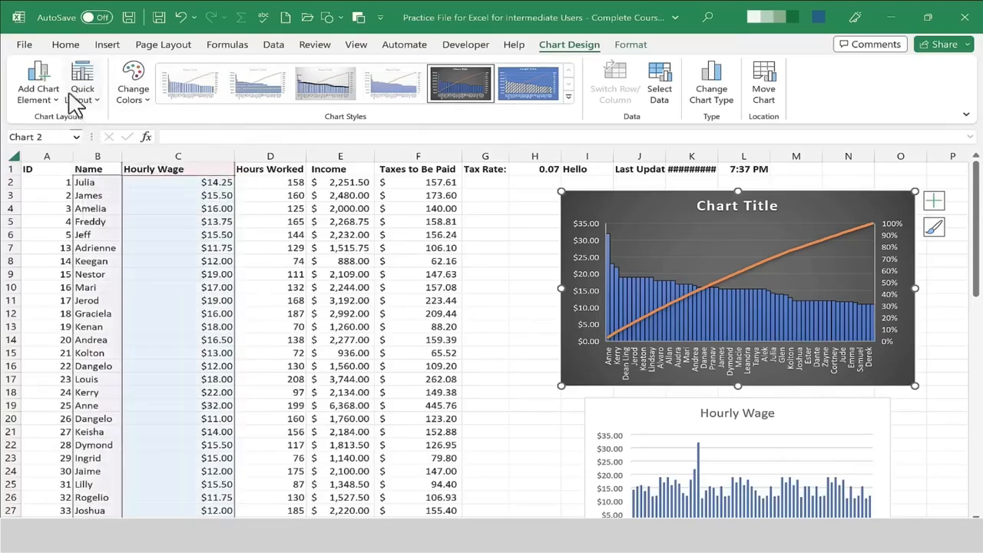
{"action": "left_click", "coordinate": [81, 98]}
{"action": "left_click", "coordinate": [136, 138]}
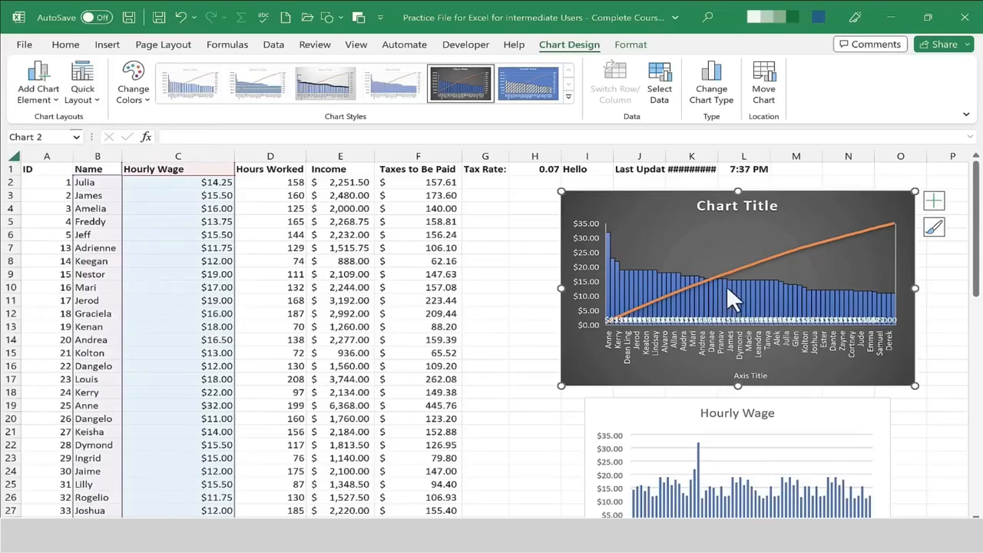
{"action": "left_click", "coordinate": [93, 102]}
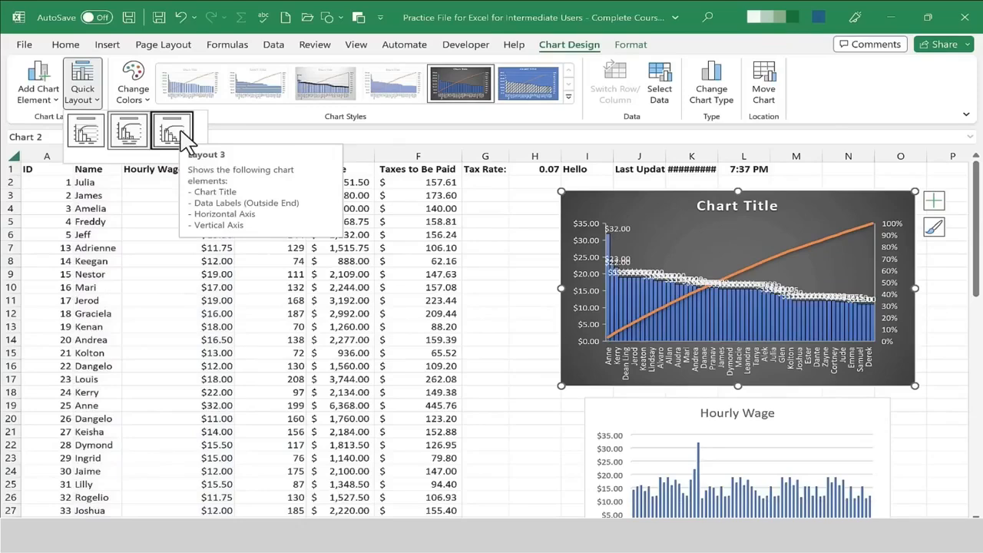
{"action": "left_click", "coordinate": [93, 140]}
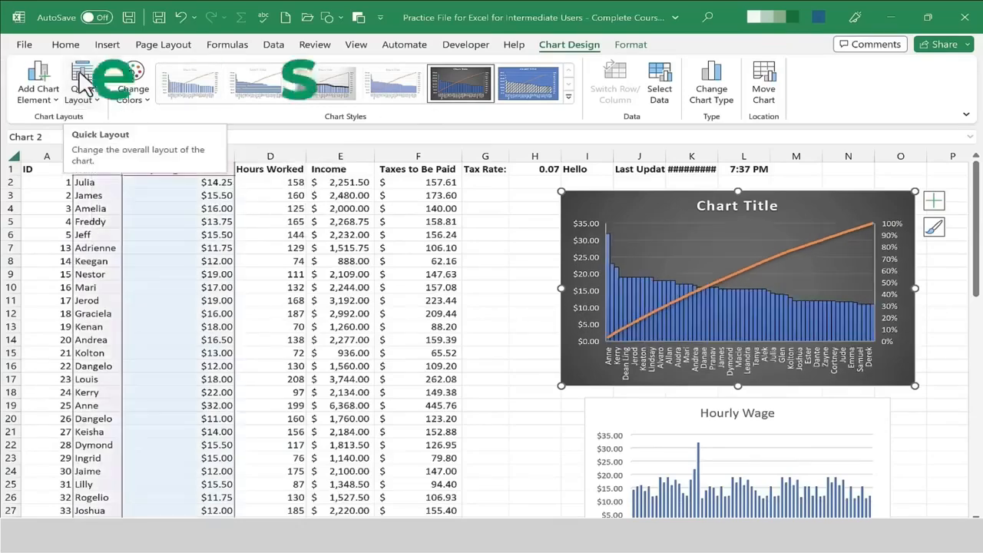
Rename the Pareto chart's title to Pareto Chart.
{"action": "left_click", "coordinate": [740, 205]}
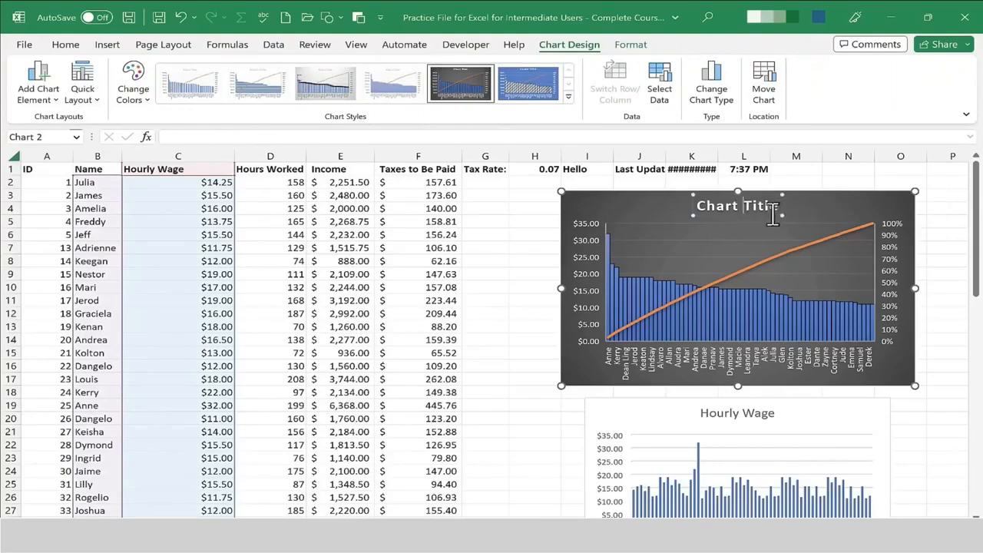
{"action": "left_click_drag", "start_coordinate": [771, 205], "coordinate": [657, 202]}
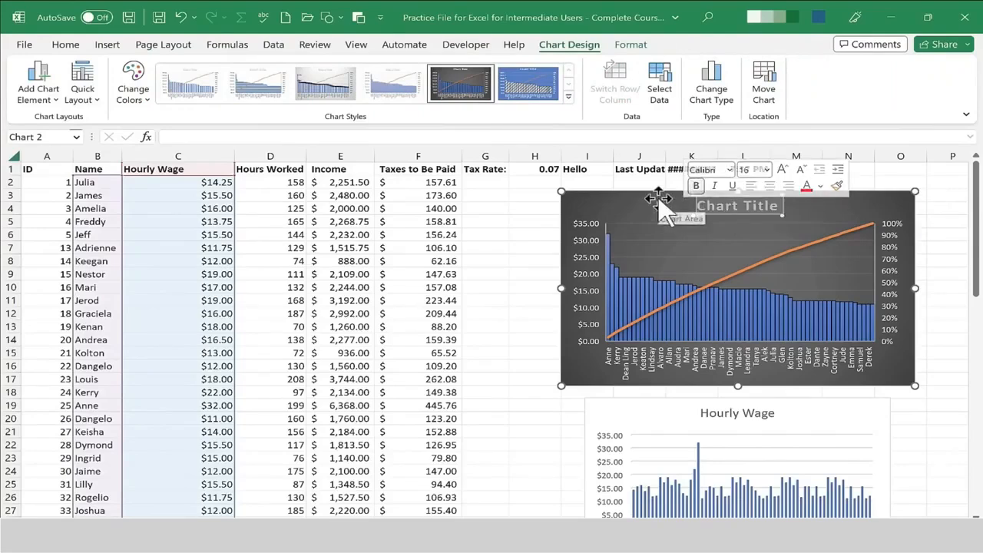
{"action": "type", "text": "Pareto Chart"}
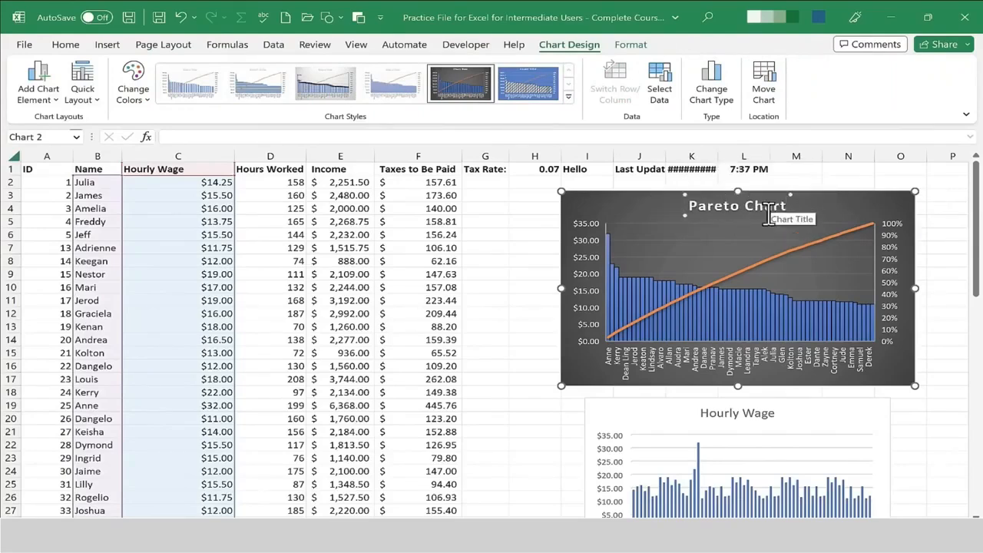
{"action": "left_click", "coordinate": [795, 182]}
{"action": "left_click", "coordinate": [759, 205]}
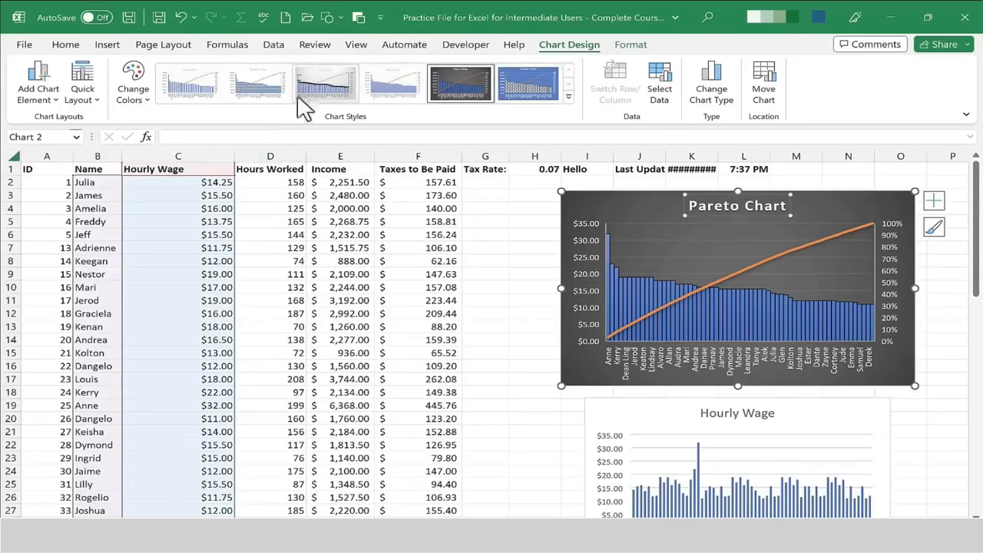
Try positioning the chart title as a Centered Overlay.
{"action": "left_click", "coordinate": [35, 98]}
{"action": "mouse_move", "coordinate": [97, 166]}
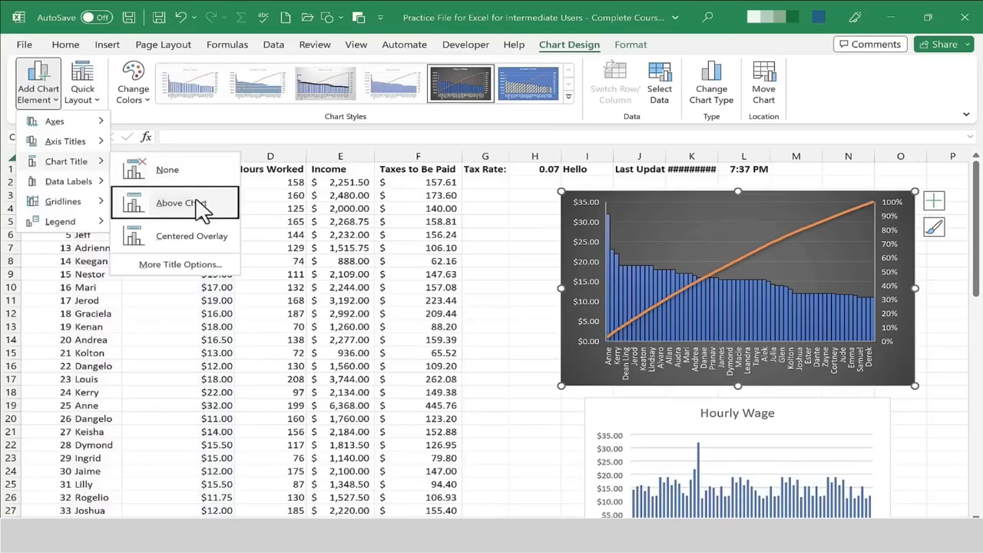
{"action": "left_click", "coordinate": [193, 237]}
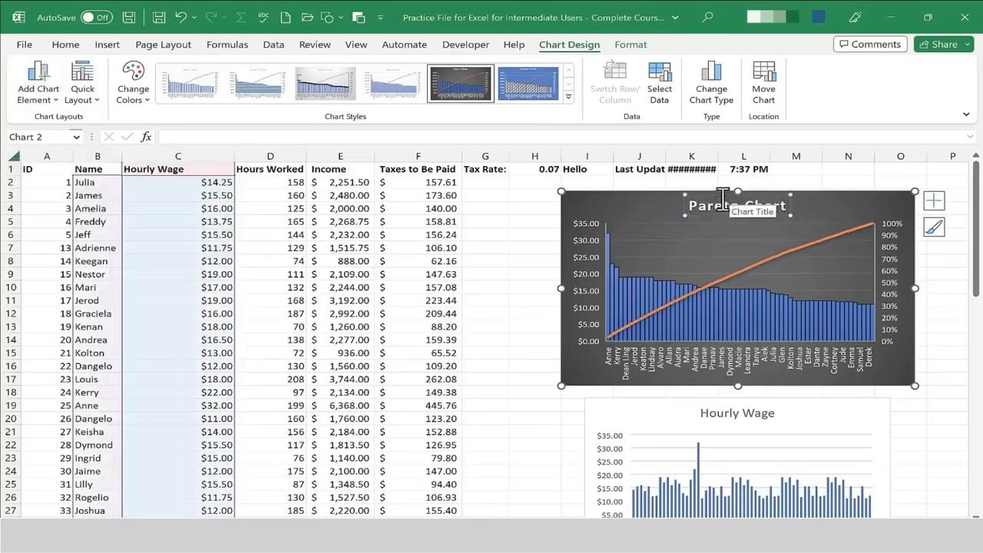
{"action": "left_click", "coordinate": [645, 206]}
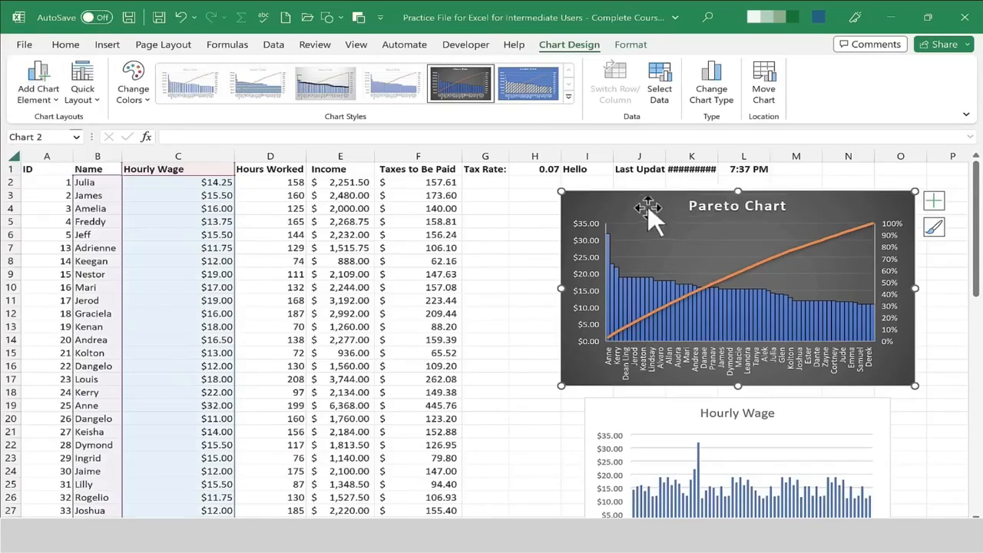
Add a primary vertical axis title to the Pareto chart and rename it Hourly Wage.
{"action": "left_click", "coordinate": [38, 93]}
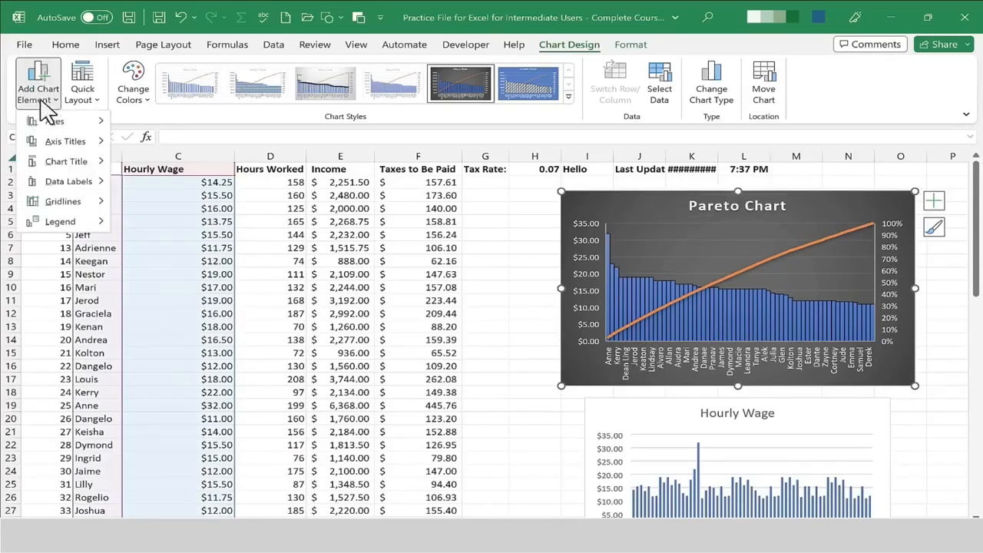
{"action": "mouse_move", "coordinate": [64, 124]}
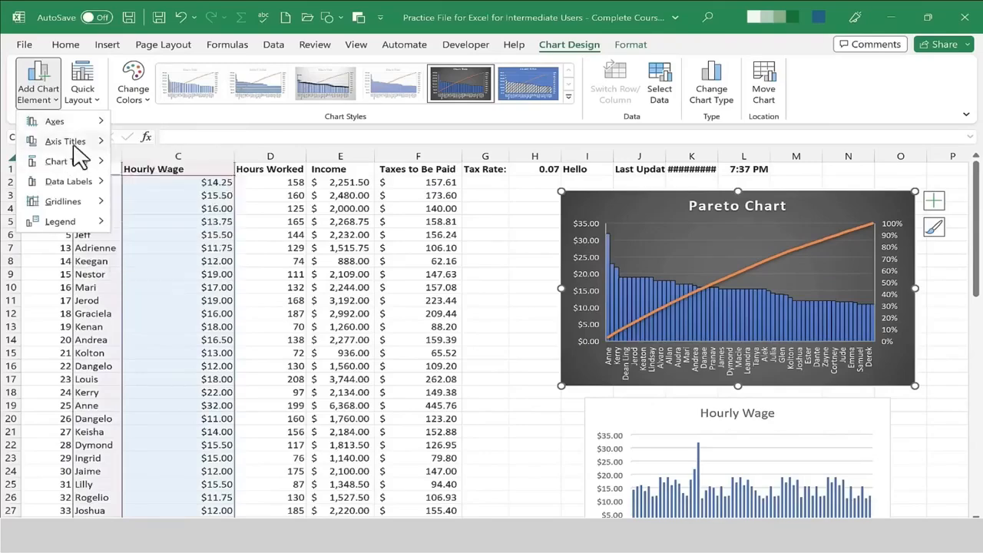
{"action": "mouse_move", "coordinate": [74, 145]}
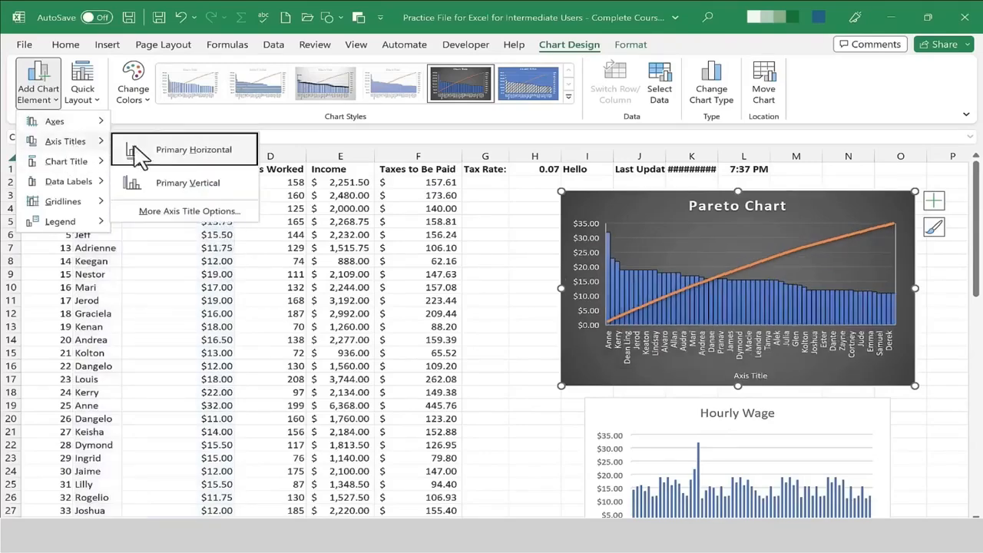
{"action": "left_click", "coordinate": [198, 193]}
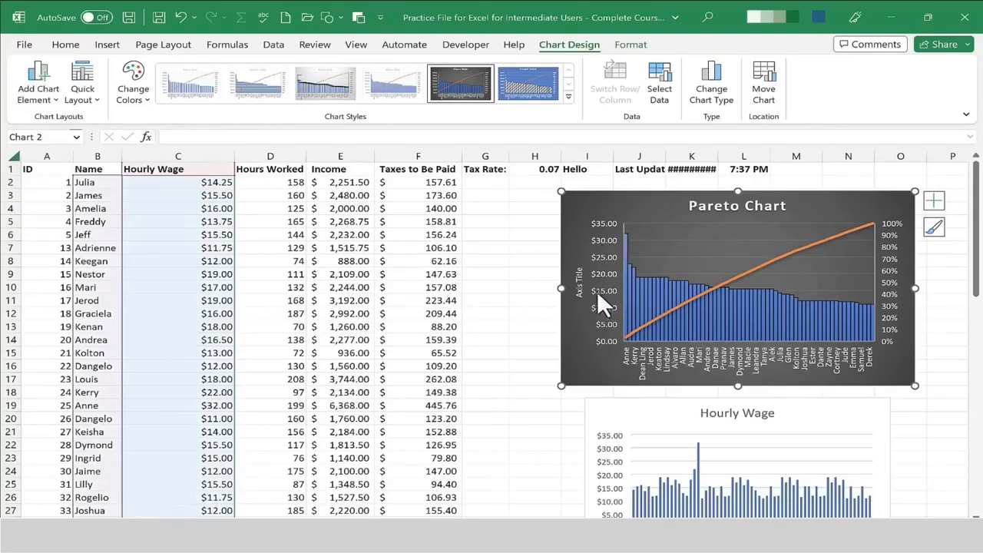
{"action": "left_click", "coordinate": [577, 276]}
{"action": "triple_click", "coordinate": [580, 287]}
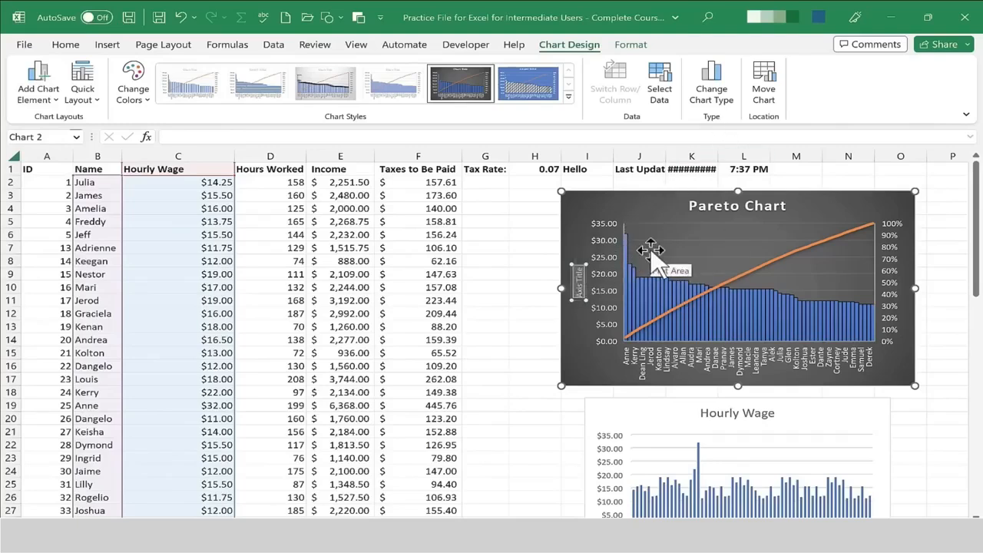
{"action": "type", "text": "Hourly"}
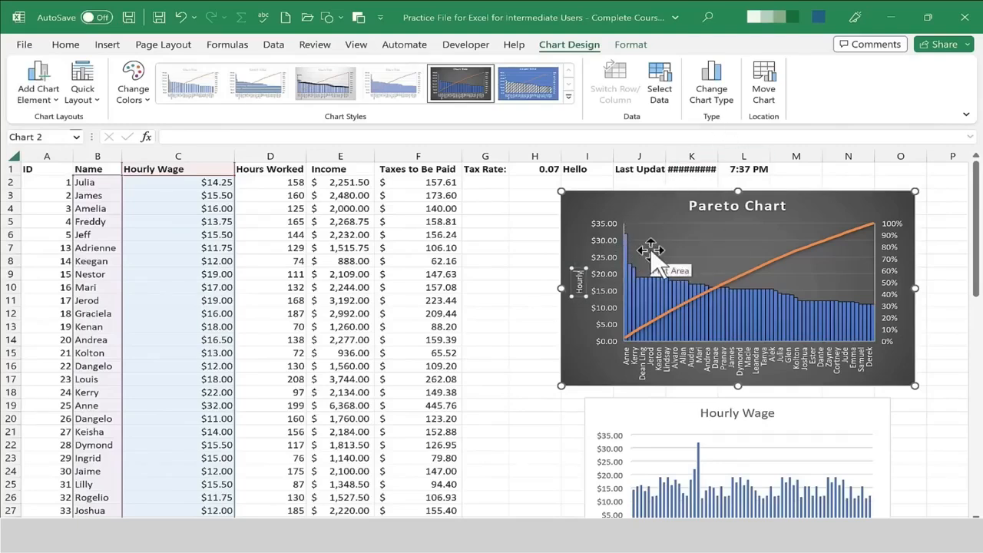
{"action": "type", "text": " Wage"}
{"action": "left_click", "coordinate": [645, 211]}
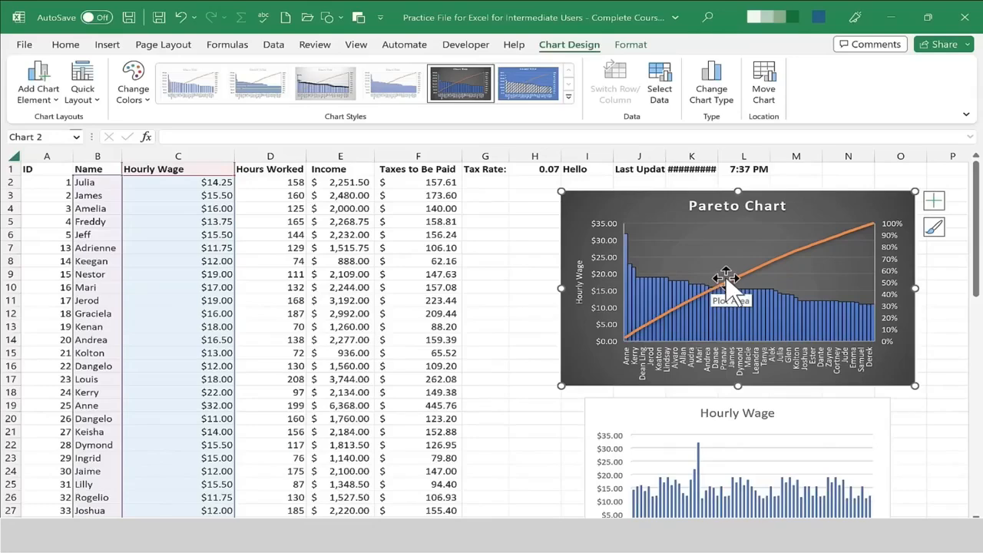
Preview data label and legend position options for the Pareto chart without applying them.
{"action": "left_click", "coordinate": [38, 89]}
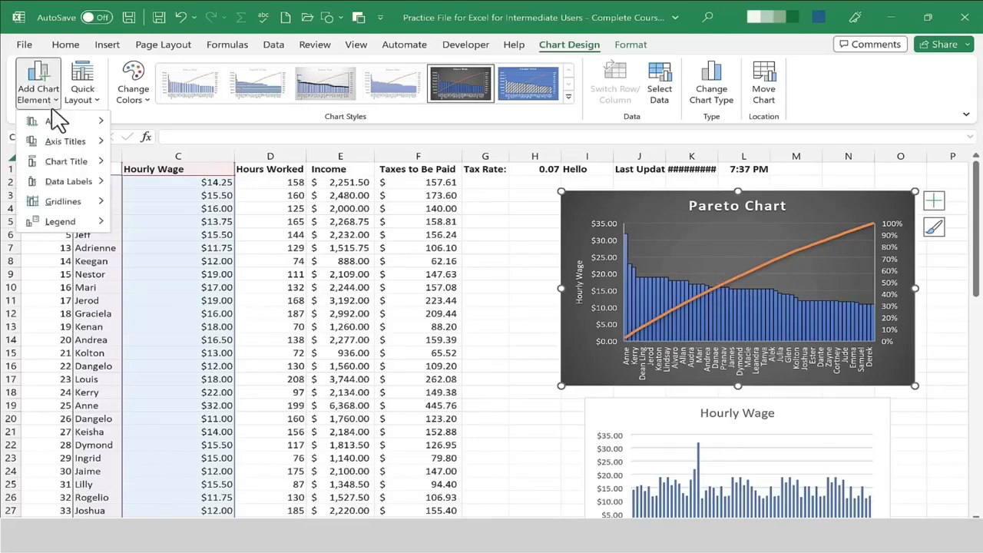
{"action": "mouse_move", "coordinate": [82, 201]}
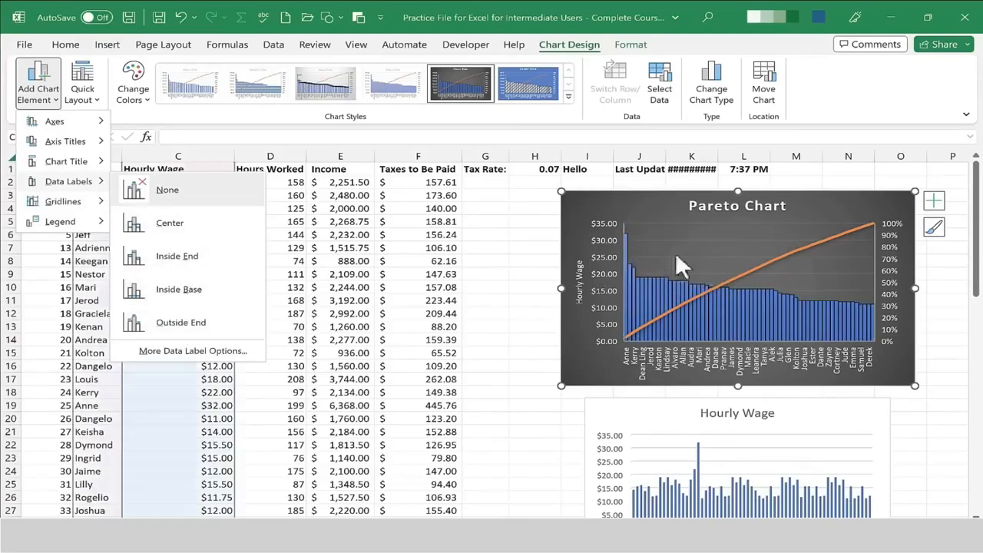
{"action": "left_click", "coordinate": [54, 99]}
{"action": "left_click", "coordinate": [57, 100]}
{"action": "mouse_move", "coordinate": [92, 226]}
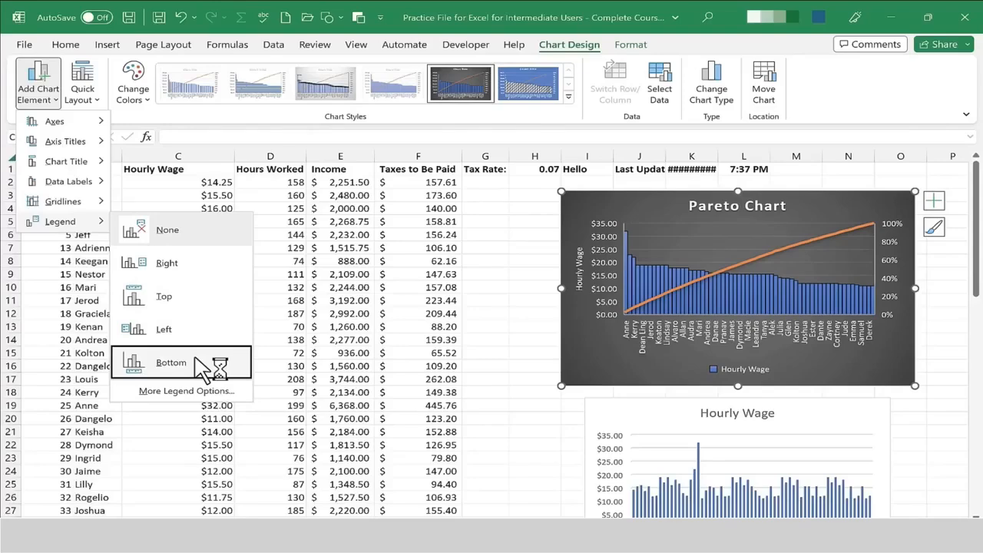
{"action": "left_click", "coordinate": [626, 198]}
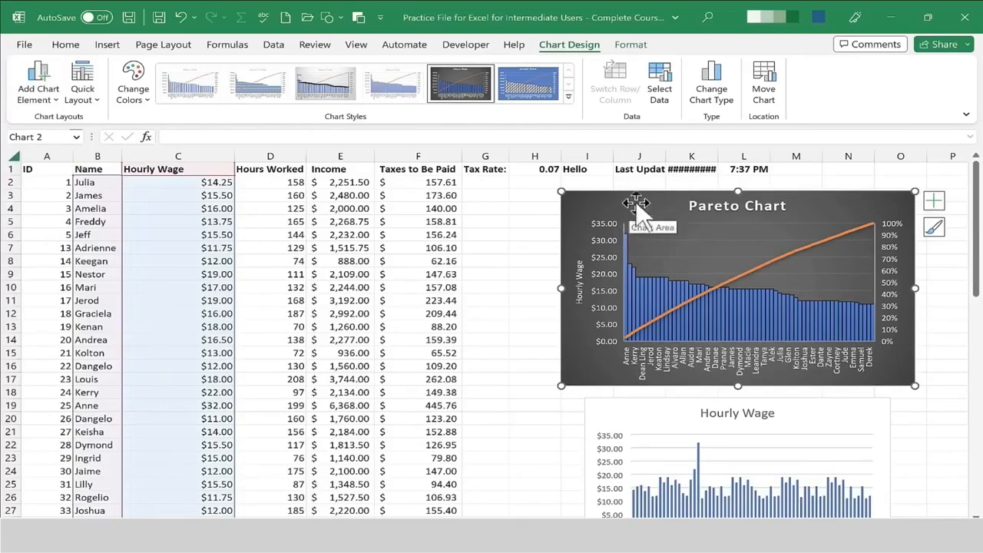
Try an orange shape fill on the Pareto chart area, then undo it.
{"action": "left_click", "coordinate": [630, 46]}
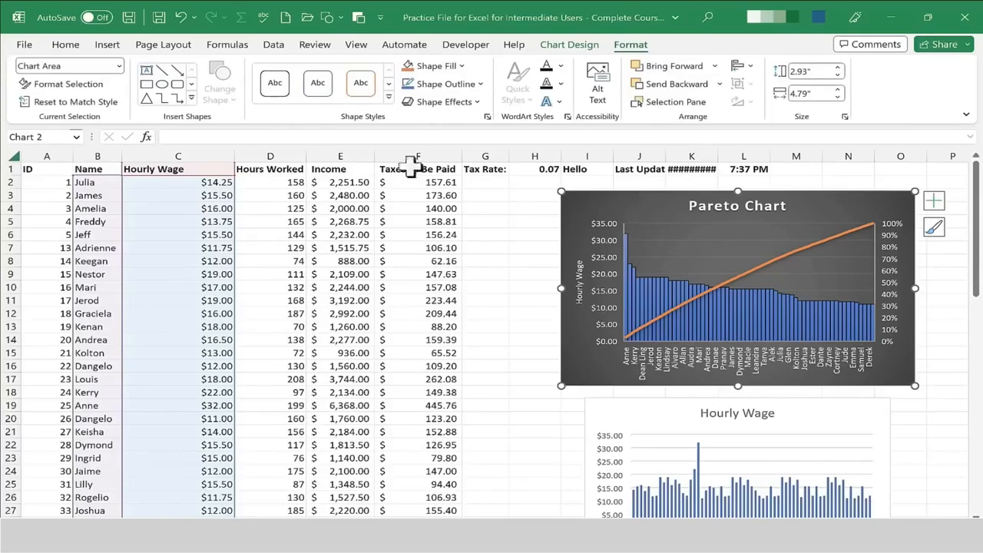
{"action": "left_click", "coordinate": [452, 66]}
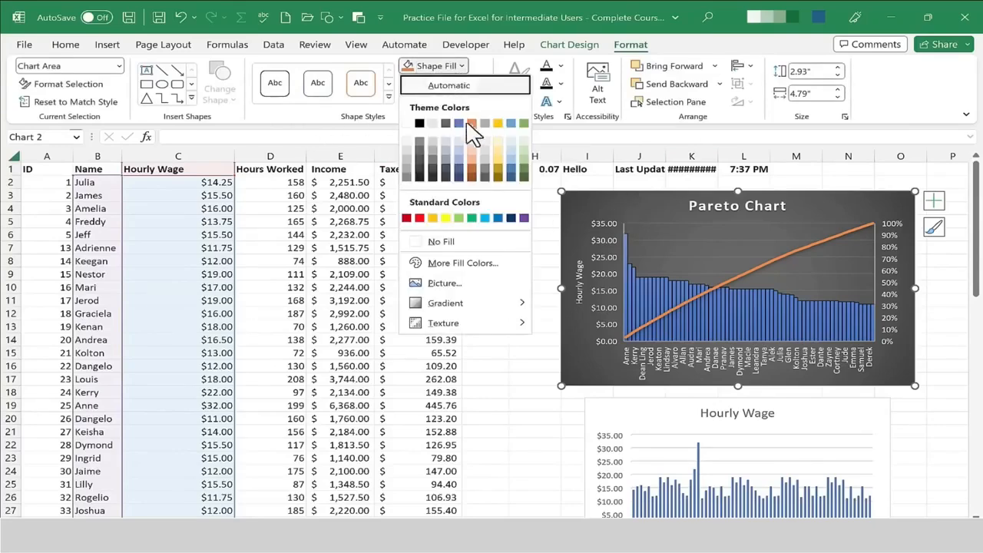
{"action": "left_click", "coordinate": [470, 121]}
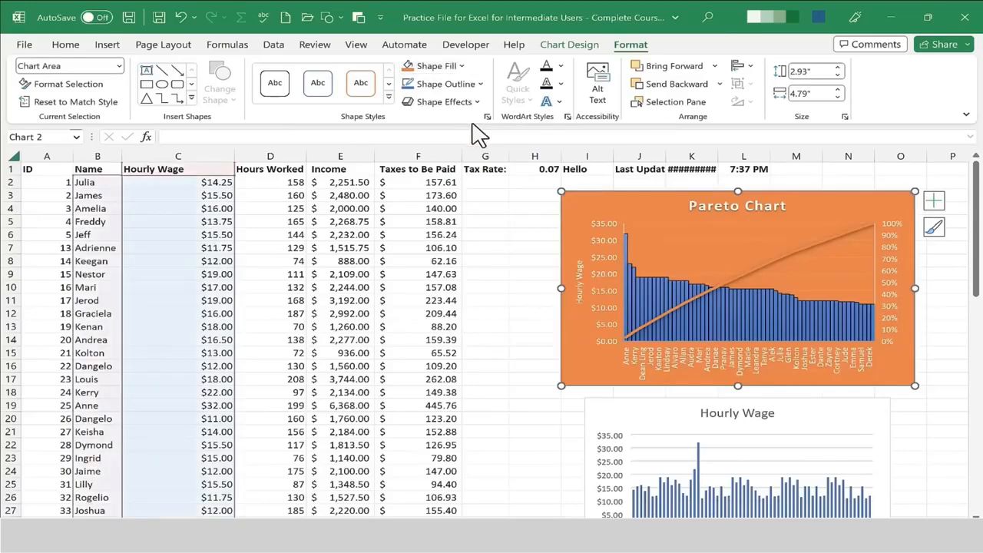
{"action": "key", "text": "ctrl+z"}
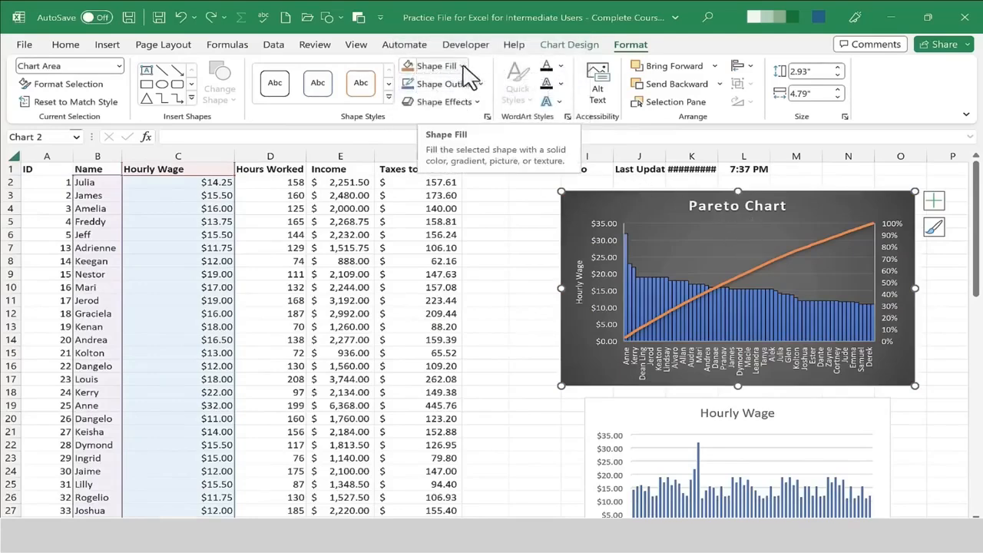
{"action": "left_click", "coordinate": [569, 45]}
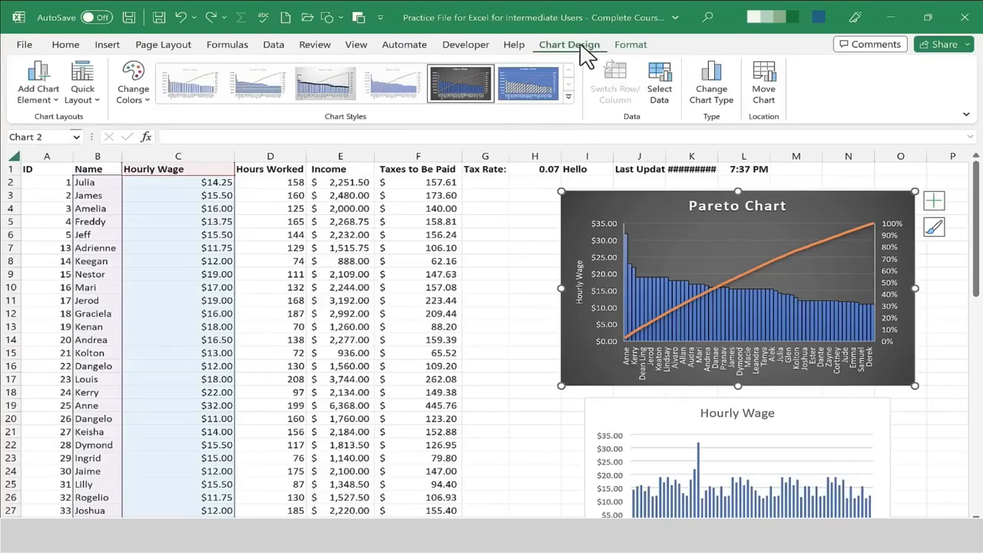
Apply a blue glow shape effect to the Pareto chart area.
{"action": "left_click", "coordinate": [636, 49]}
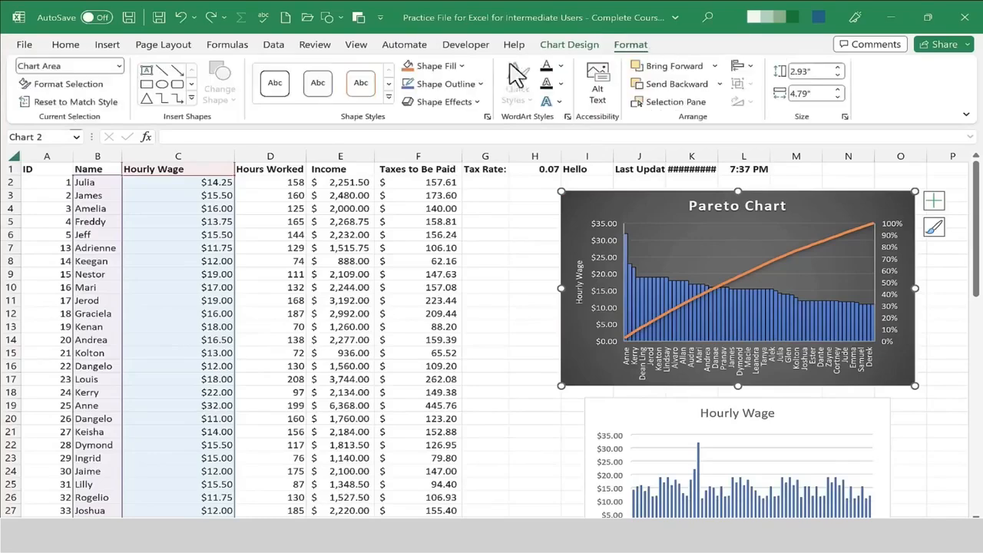
{"action": "left_click", "coordinate": [462, 104]}
{"action": "mouse_move", "coordinate": [437, 233]}
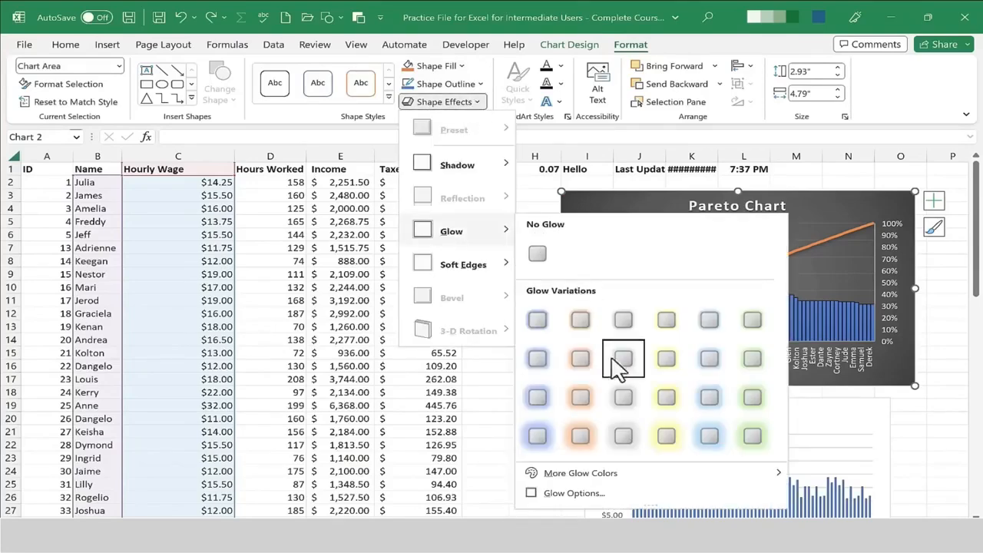
{"action": "left_click", "coordinate": [541, 391]}
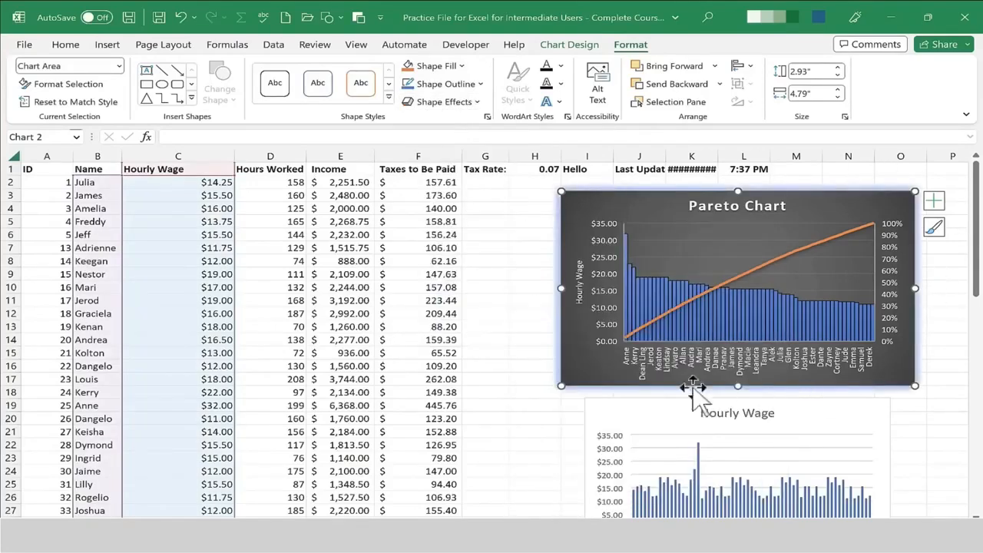
{"action": "left_click", "coordinate": [535, 275]}
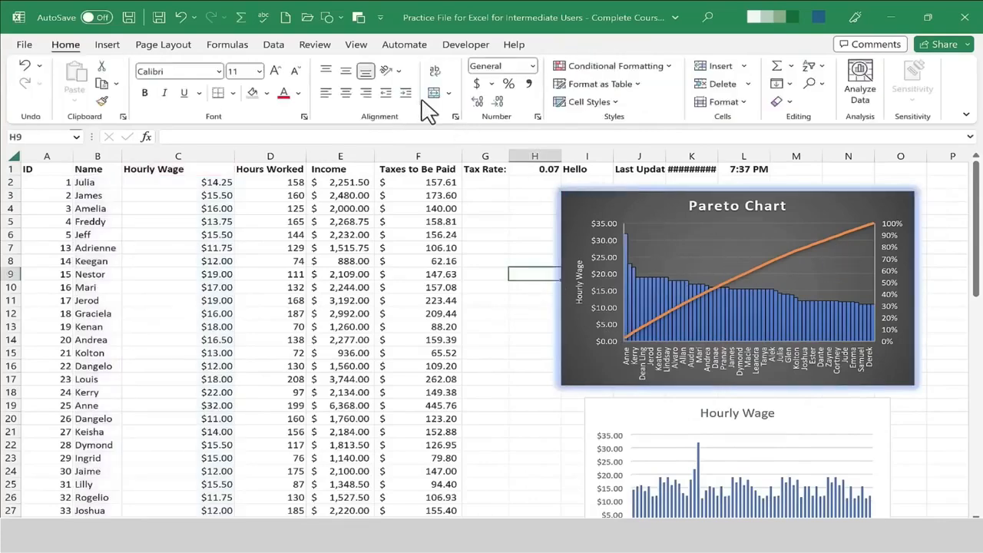
Try a text outline on the Pareto chart title, then undo it.
{"action": "left_click", "coordinate": [662, 201]}
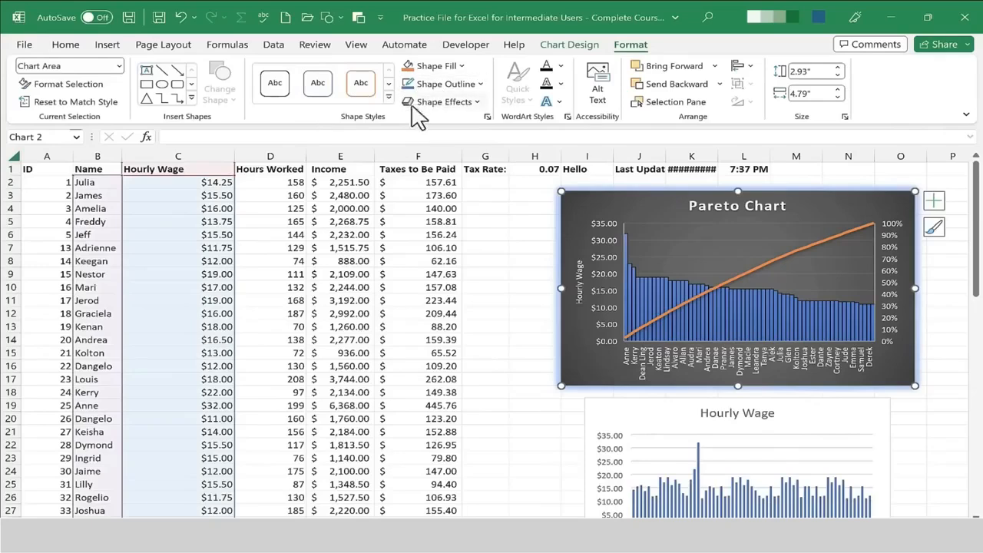
{"action": "left_click", "coordinate": [759, 215]}
{"action": "left_click", "coordinate": [714, 232]}
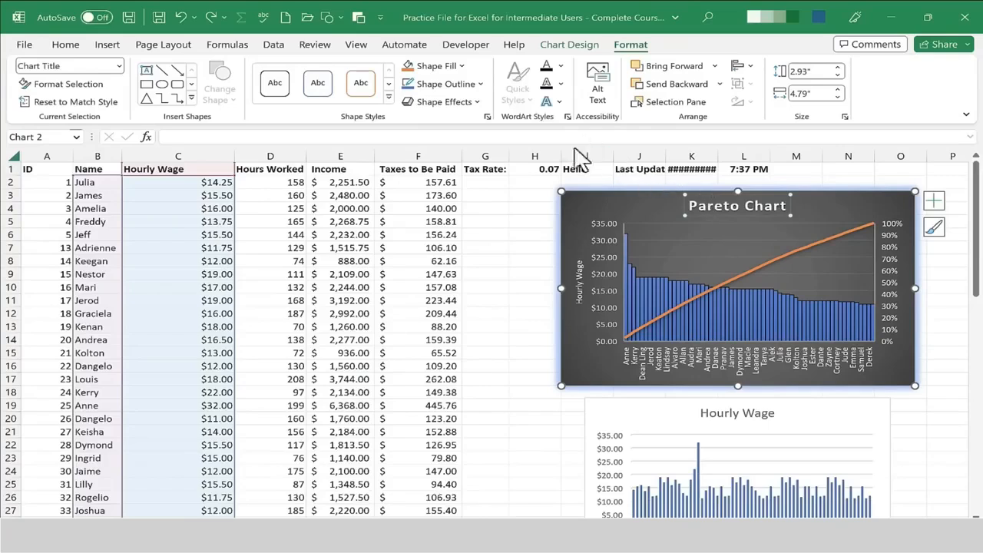
{"action": "left_click", "coordinate": [548, 84]}
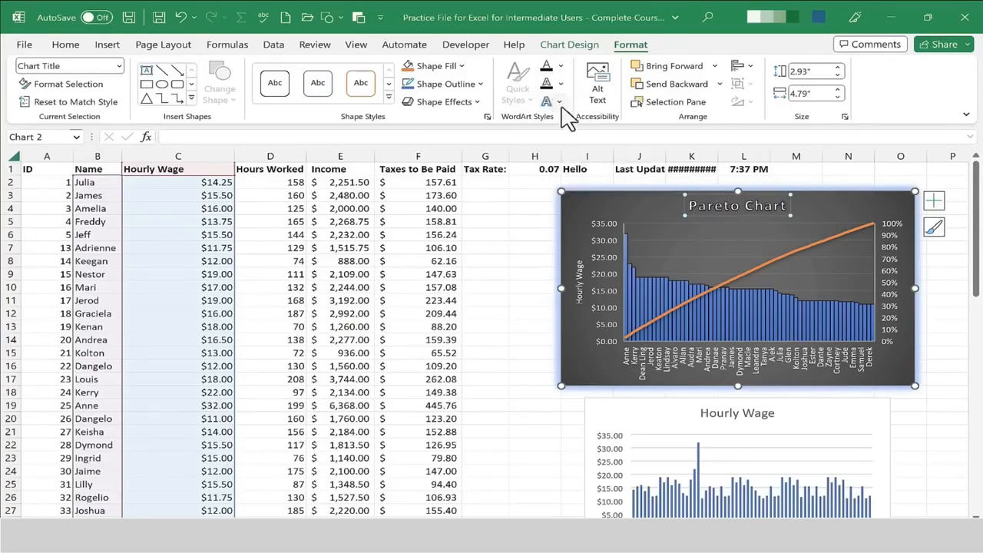
{"action": "key", "text": "ctrl+z"}
Apply a reflection text effect to the Pareto chart title.
{"action": "mouse_move", "coordinate": [598, 164]}
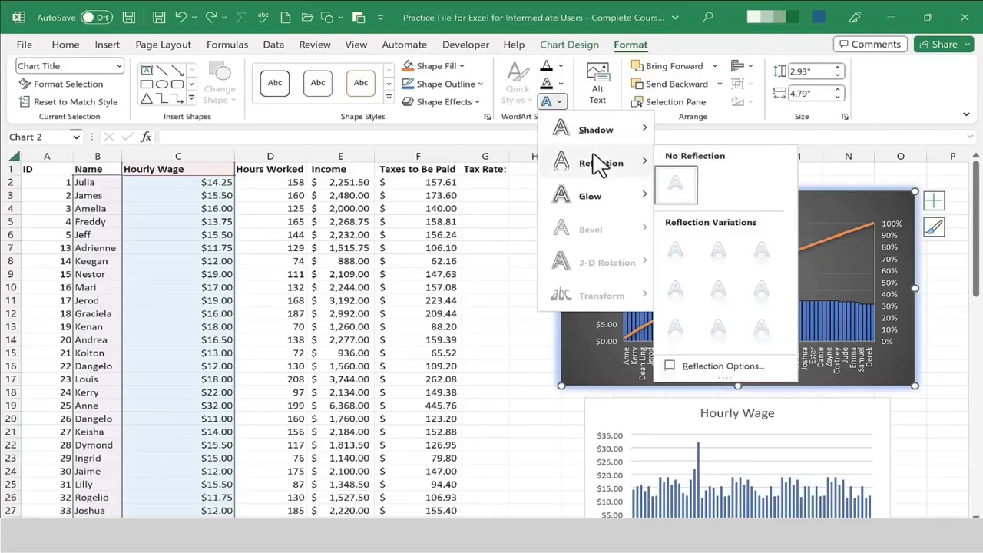
{"action": "left_click", "coordinate": [717, 249]}
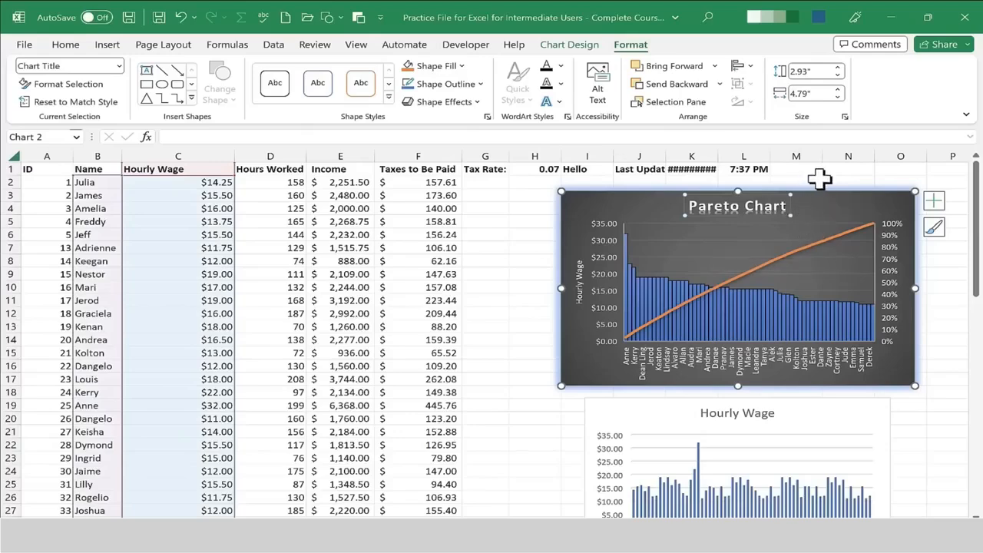
{"action": "left_click", "coordinate": [820, 179]}
Add a text box reading Employee Wages inside the chart and move it to the chart's top-left corner.
{"action": "left_click", "coordinate": [740, 244]}
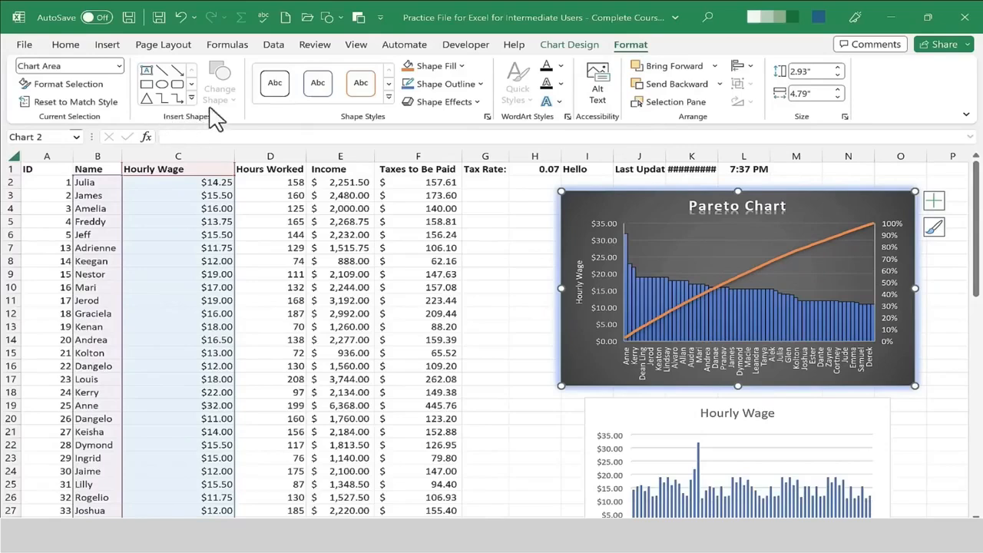
{"action": "left_click", "coordinate": [146, 72]}
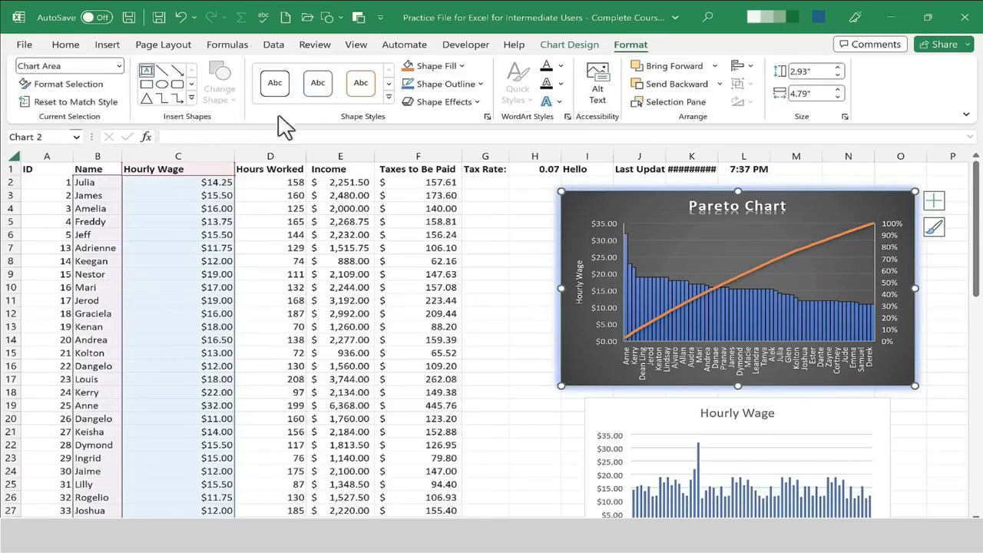
{"action": "left_click_drag", "start_coordinate": [798, 202], "coordinate": [849, 218]}
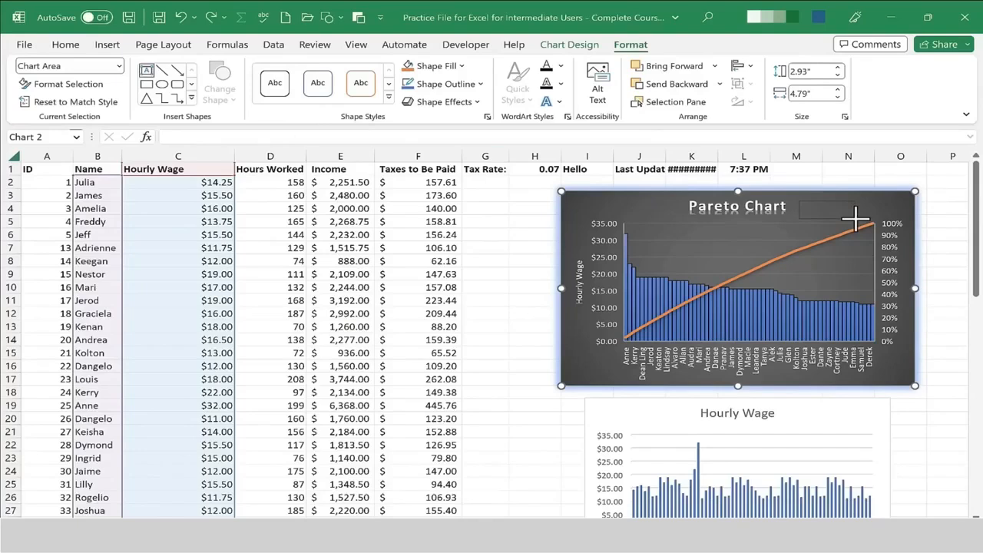
{"action": "left_click_drag", "start_coordinate": [855, 218], "coordinate": [854, 219]}
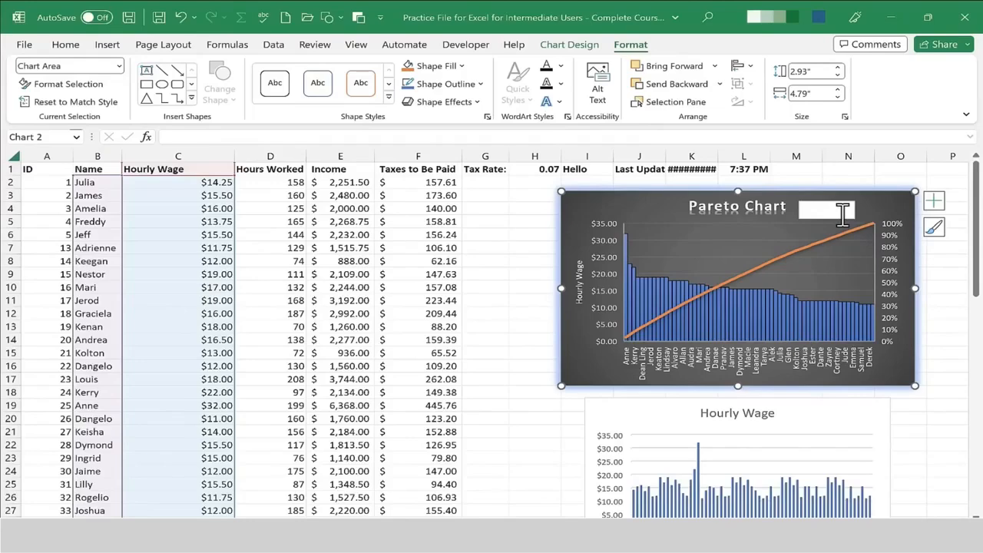
{"action": "left_click", "coordinate": [843, 215]}
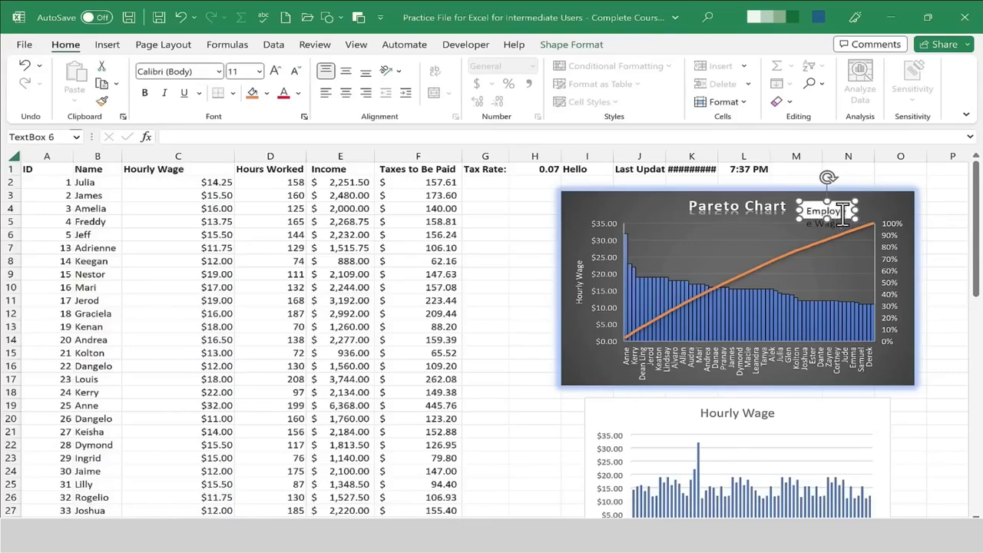
{"action": "left_click", "coordinate": [867, 215]}
{"action": "left_click", "coordinate": [858, 221]}
{"action": "left_click_drag", "start_coordinate": [857, 210], "coordinate": [900, 210]}
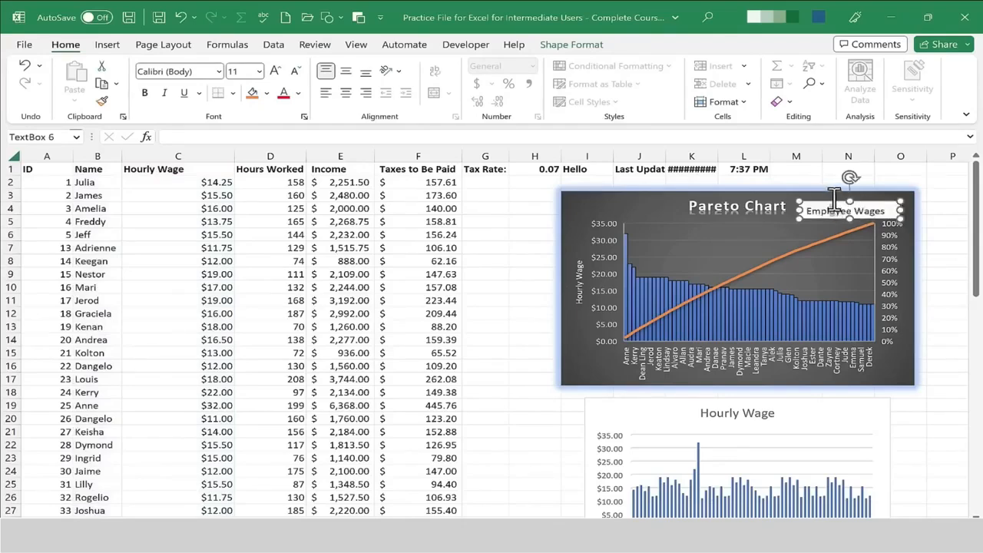
{"action": "left_click_drag", "start_coordinate": [831, 201], "coordinate": [605, 196]}
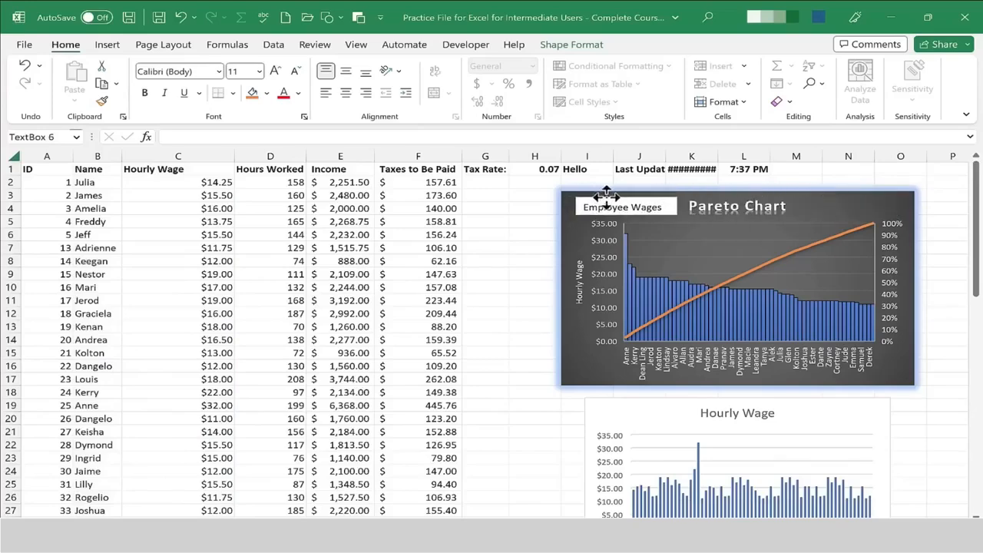
{"action": "left_click", "coordinate": [816, 208]}
Draw a straight arrow inside the Pareto chart pointing at the cumulative line, and give it a gold 4½ pt outline.
{"action": "left_click", "coordinate": [630, 47]}
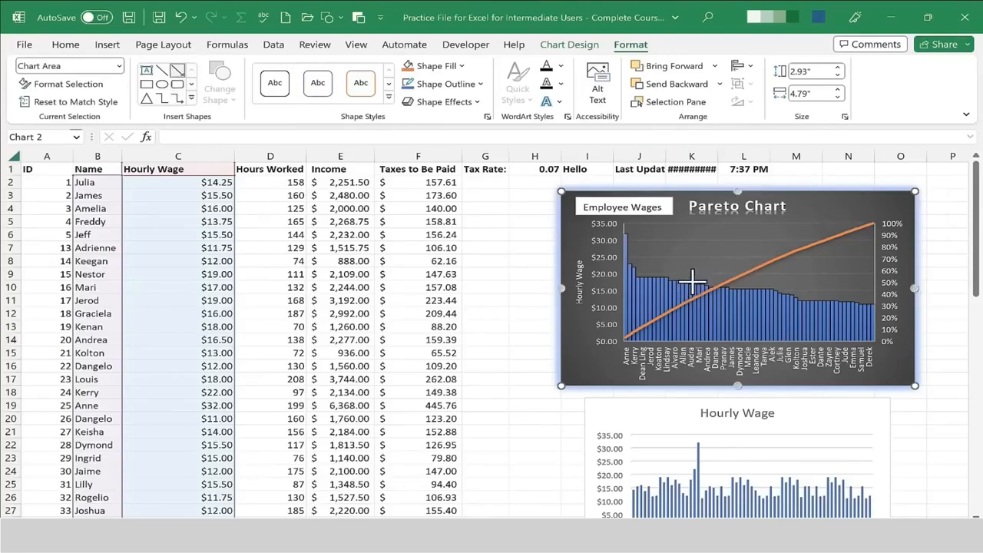
{"action": "left_click", "coordinate": [747, 256]}
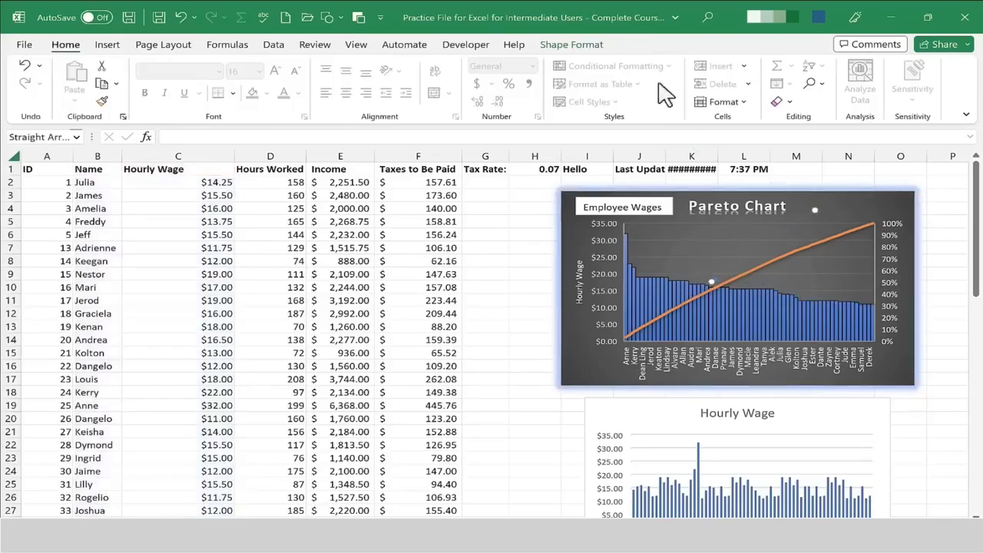
{"action": "left_click", "coordinate": [572, 47]}
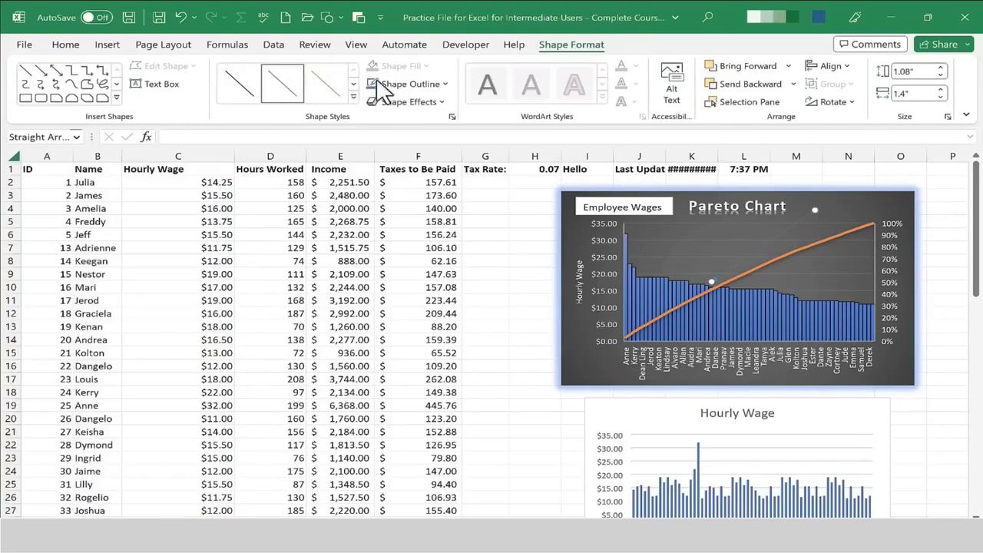
{"action": "left_click", "coordinate": [446, 84]}
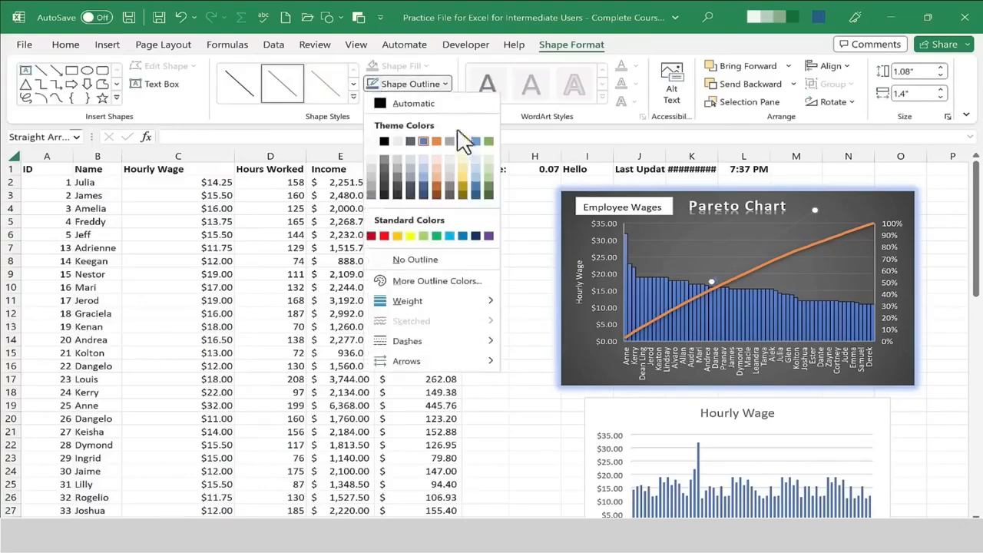
{"action": "mouse_move", "coordinate": [484, 301]}
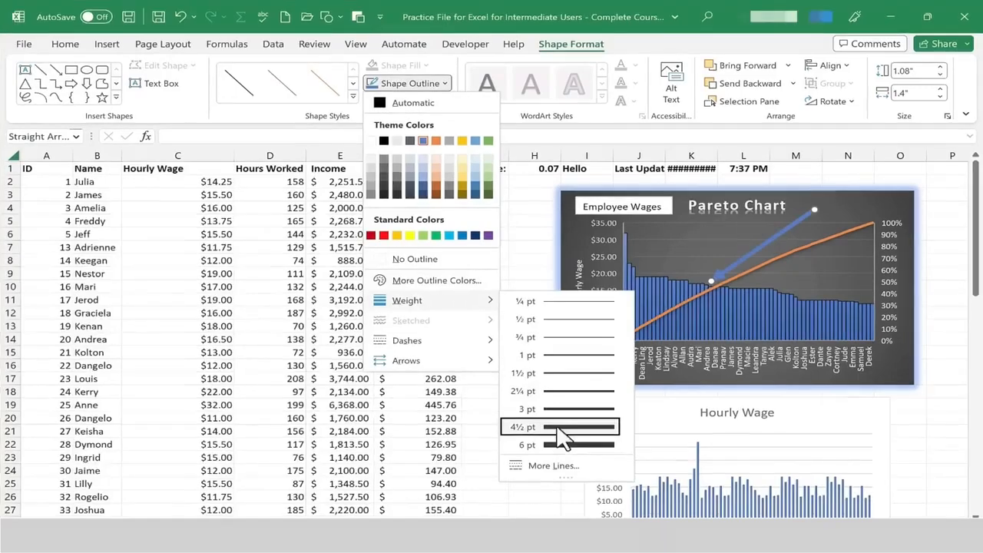
{"action": "left_click", "coordinate": [559, 430]}
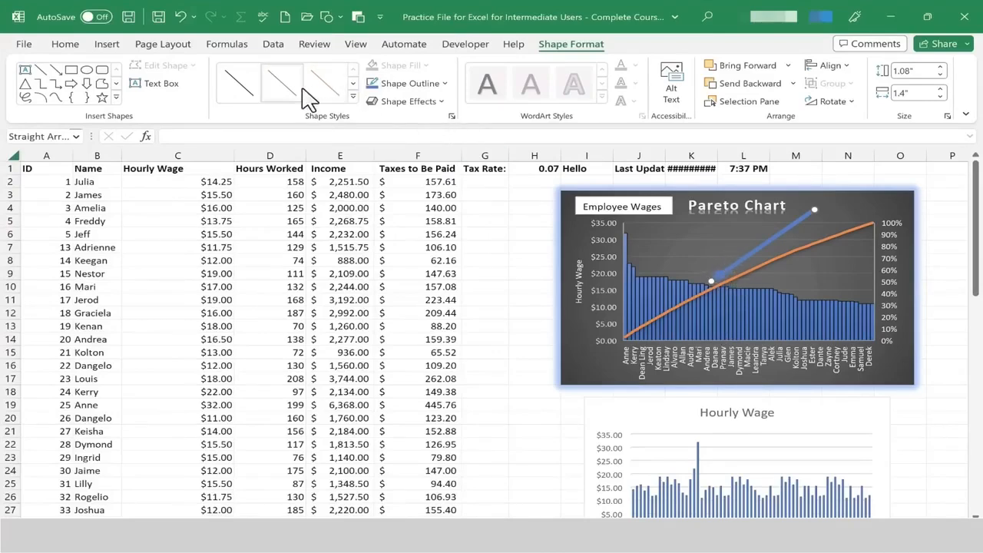
{"action": "left_click", "coordinate": [372, 85]}
{"action": "mouse_move", "coordinate": [472, 302]}
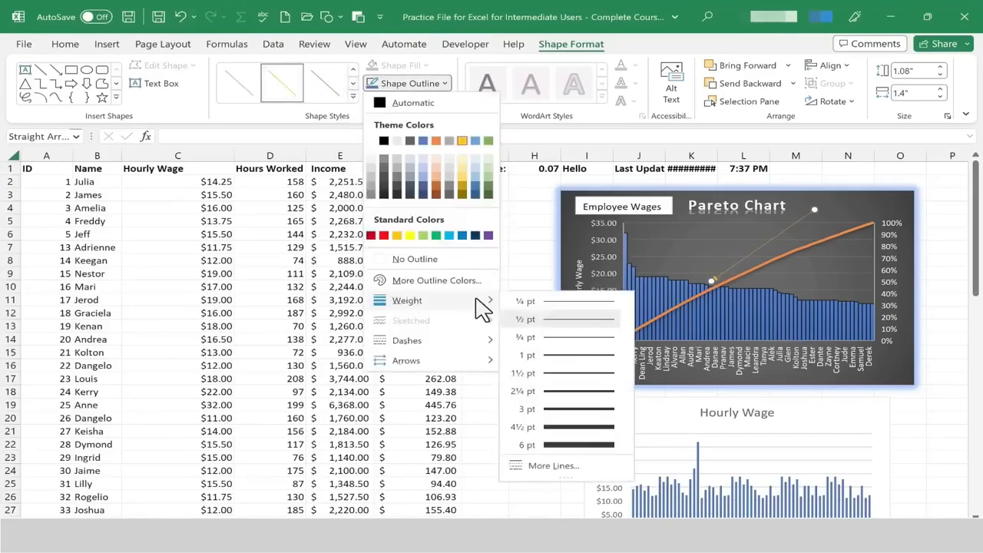
{"action": "left_click", "coordinate": [593, 428]}
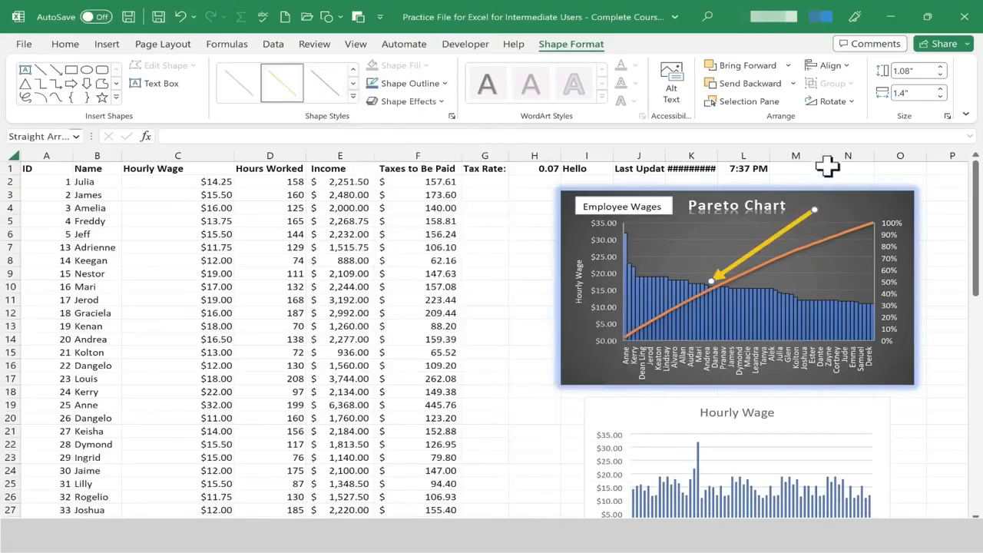
Open the formatting options for the Pareto chart's primary vertical axis and set its maximum bound to 60.
{"action": "left_click", "coordinate": [832, 173]}
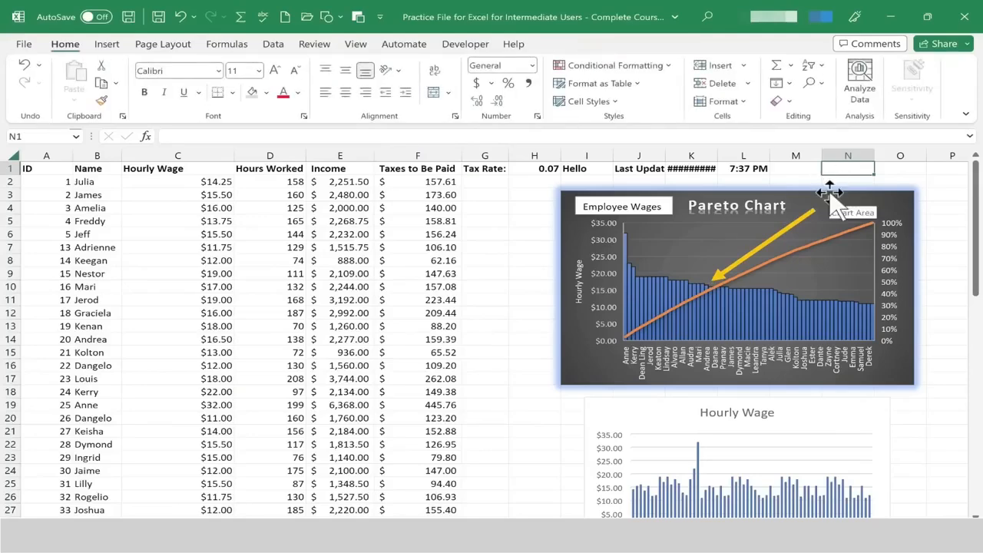
{"action": "left_click", "coordinate": [831, 203]}
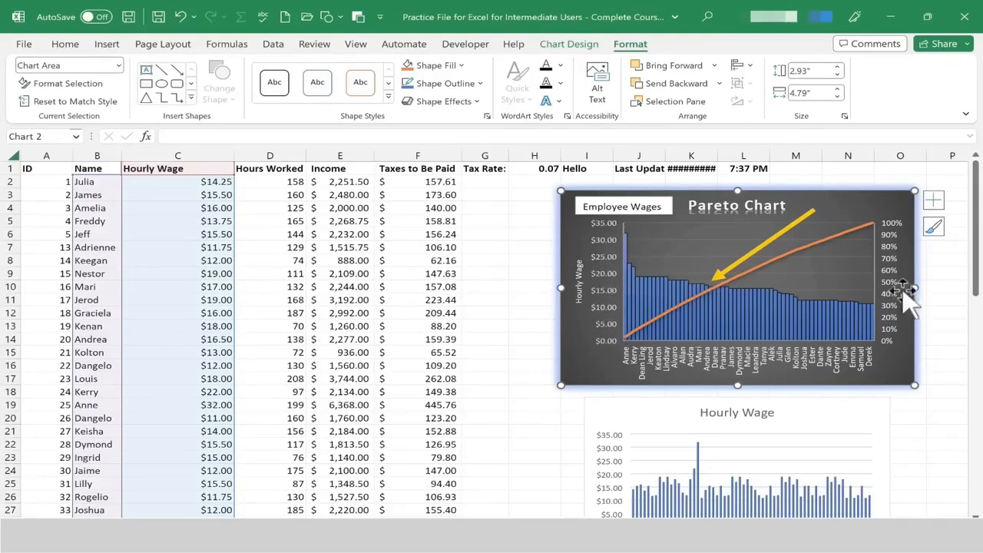
{"action": "left_click", "coordinate": [602, 294]}
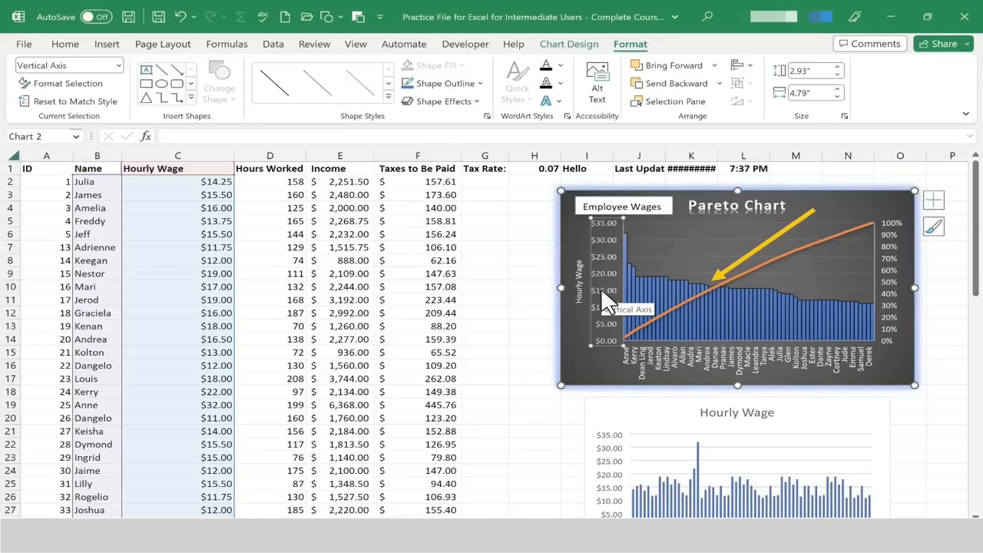
{"action": "right_click", "coordinate": [600, 287]}
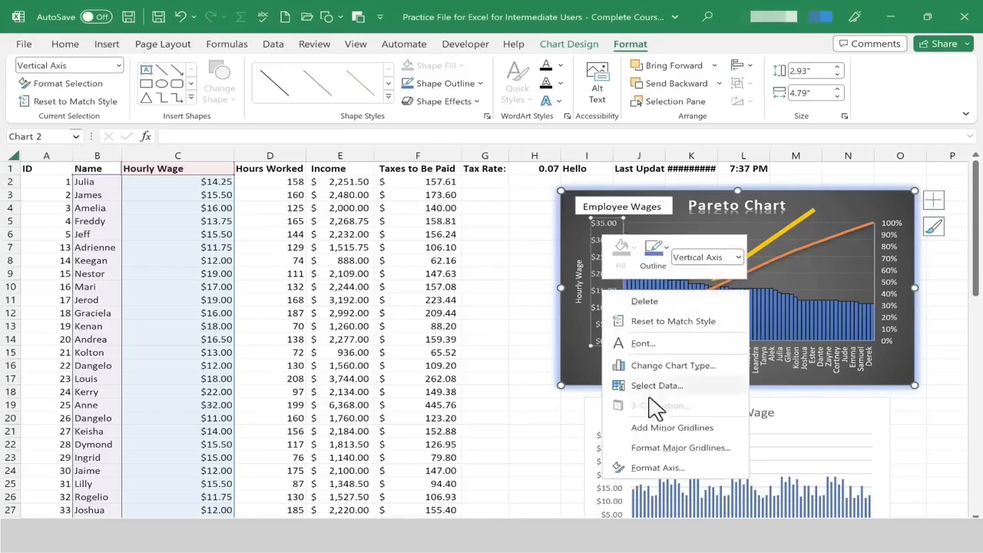
{"action": "left_click", "coordinate": [687, 469]}
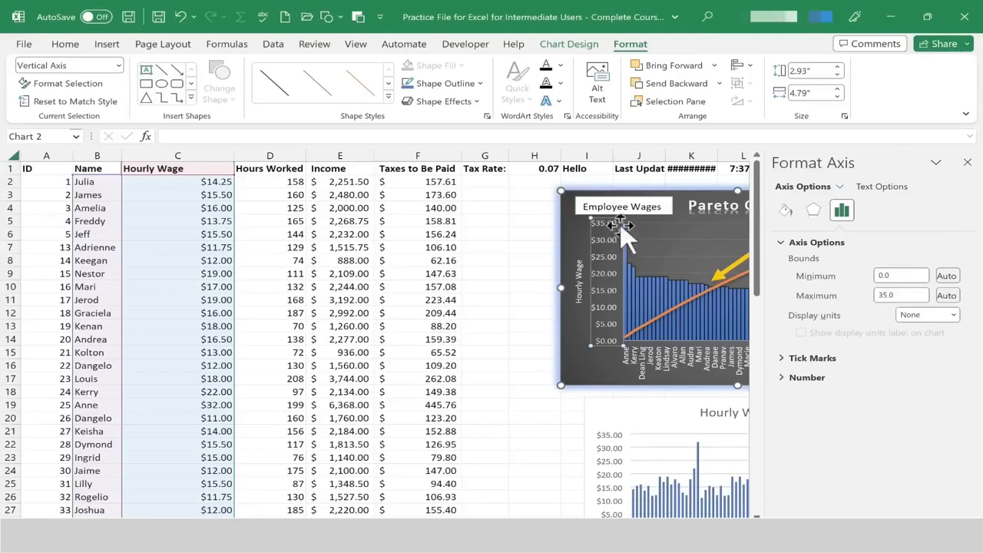
{"action": "double_click", "coordinate": [905, 295]}
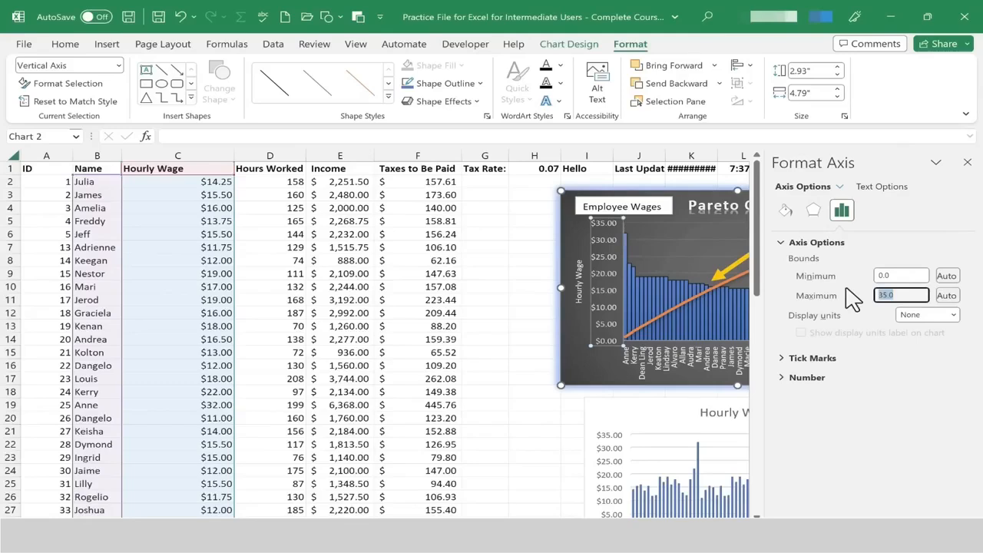
{"action": "type", "text": "34"}
{"action": "key", "text": "Return"}
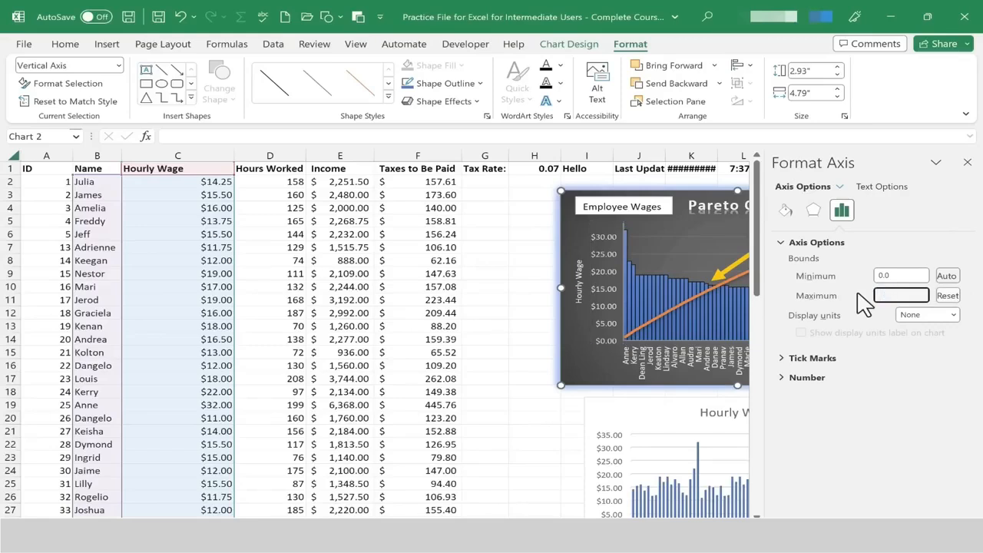
{"action": "type", "text": "60"}
{"action": "key", "text": "Return"}
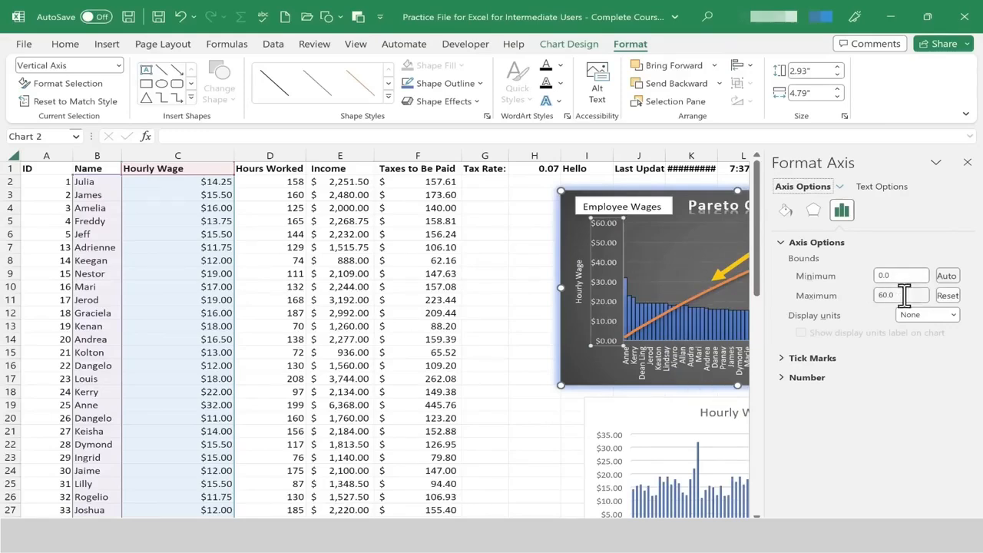
Set the primary vertical axis maximum bound to 35.
{"action": "left_click_drag", "start_coordinate": [905, 294], "coordinate": [878, 294]}
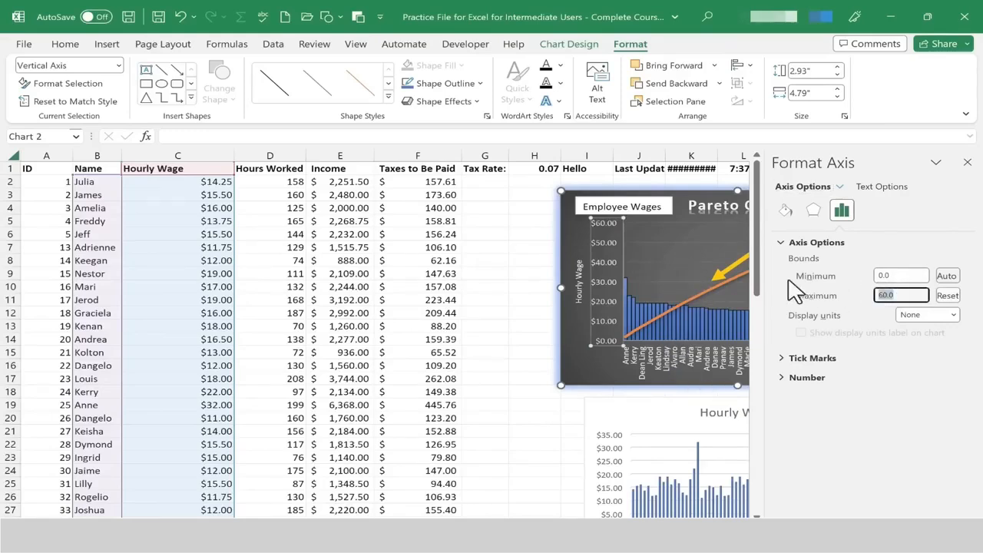
{"action": "type", "text": "35"}
{"action": "key", "text": "BackSpace"}
{"action": "key", "text": "BackSpace"}
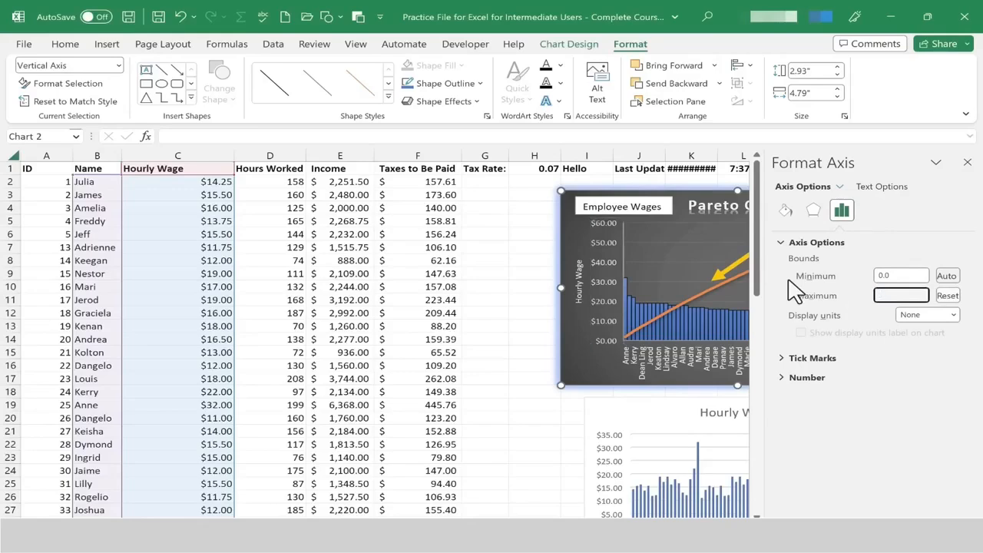
{"action": "type", "text": "35"}
{"action": "key", "text": "Return"}
Set the primary vertical axis minimum bound to 10 and close the axis formatting pane.
{"action": "left_click_drag", "start_coordinate": [906, 276], "coordinate": [878, 277]}
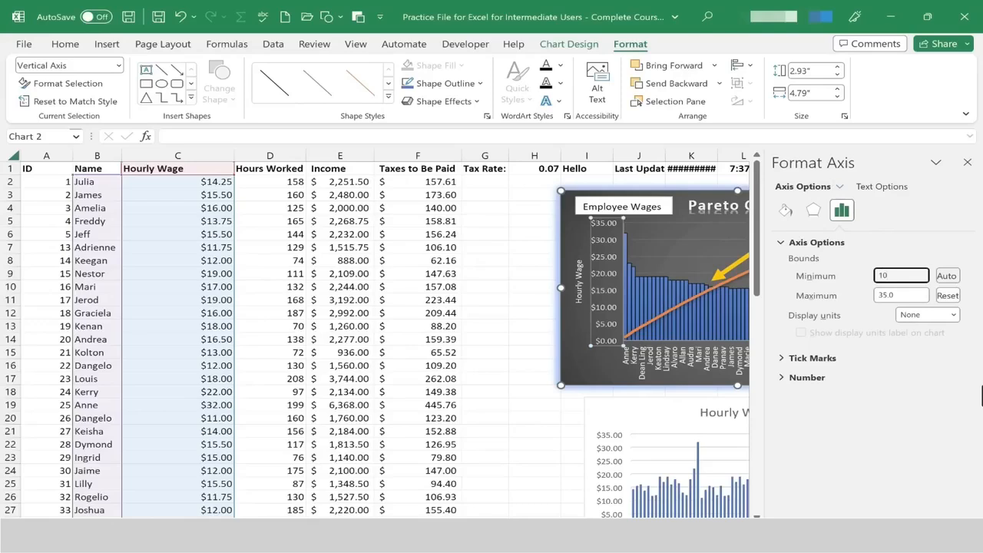
{"action": "type", "text": "10"}
{"action": "key", "text": "Return"}
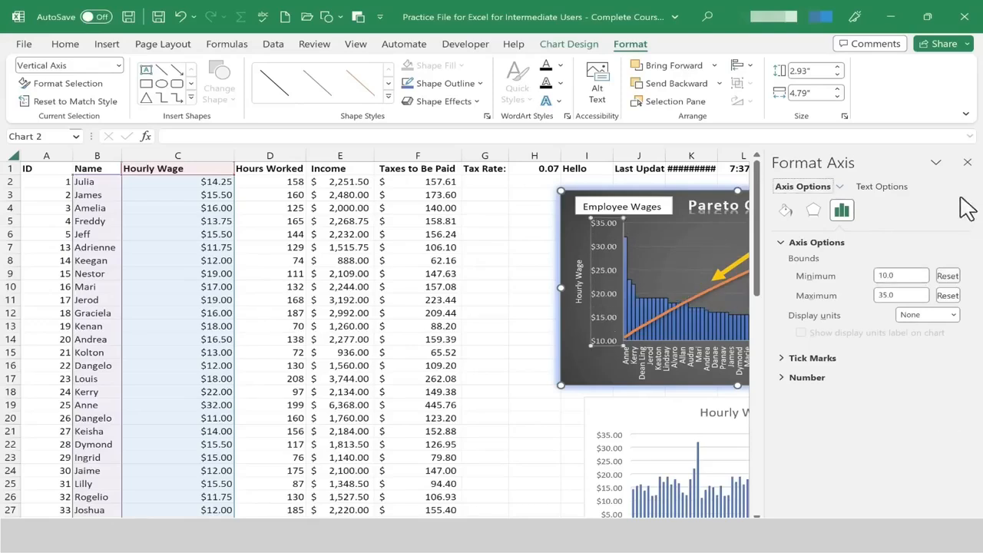
{"action": "left_click", "coordinate": [966, 163]}
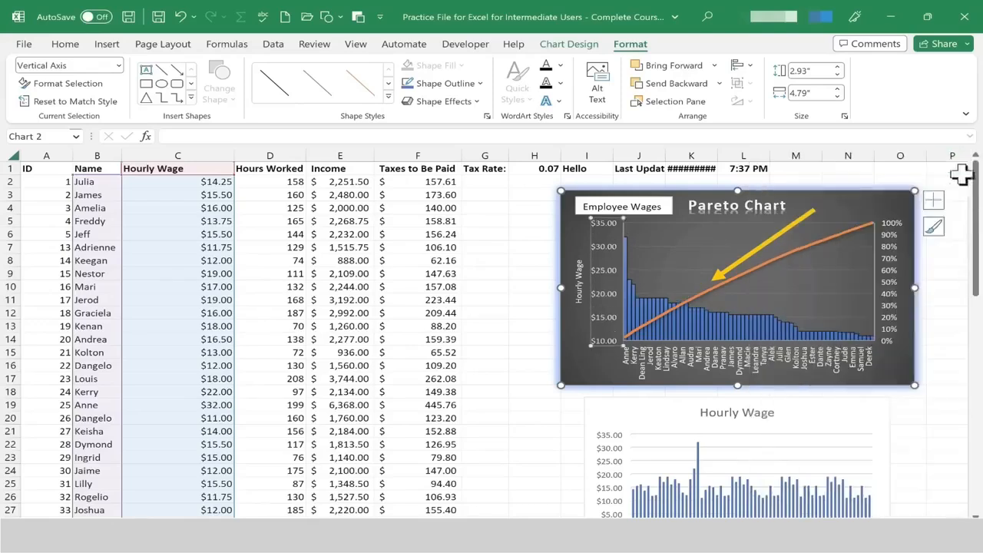
{"action": "right_click", "coordinate": [890, 261]}
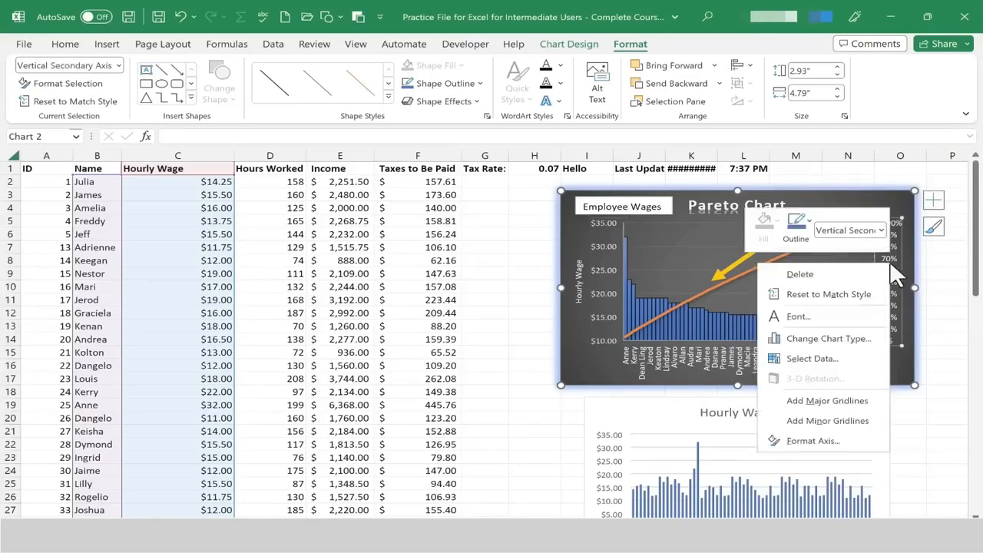
{"action": "left_click", "coordinate": [802, 441]}
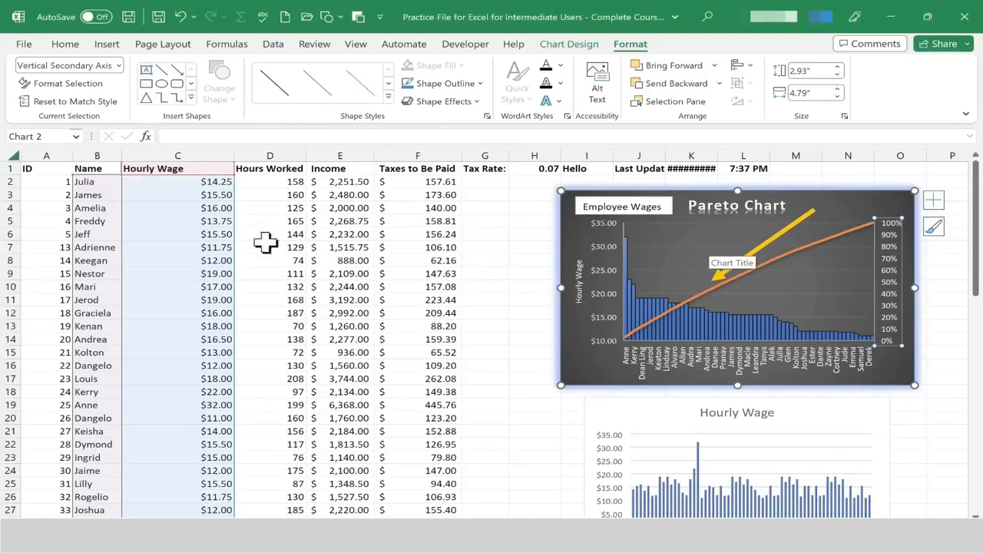
{"action": "left_click", "coordinate": [505, 263]}
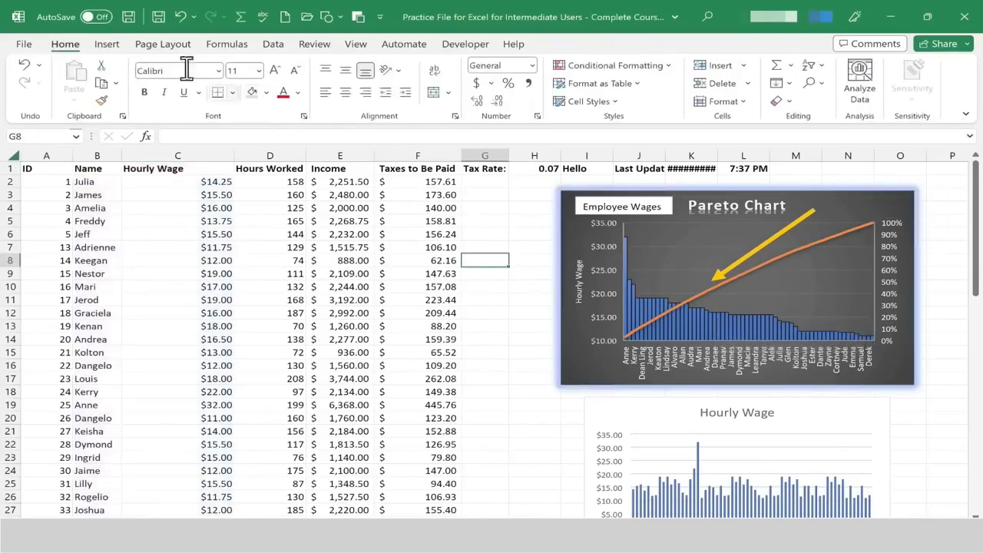
Insert an online picture of a green dollar sign found by searching for Dollar.
{"action": "left_click", "coordinate": [108, 46]}
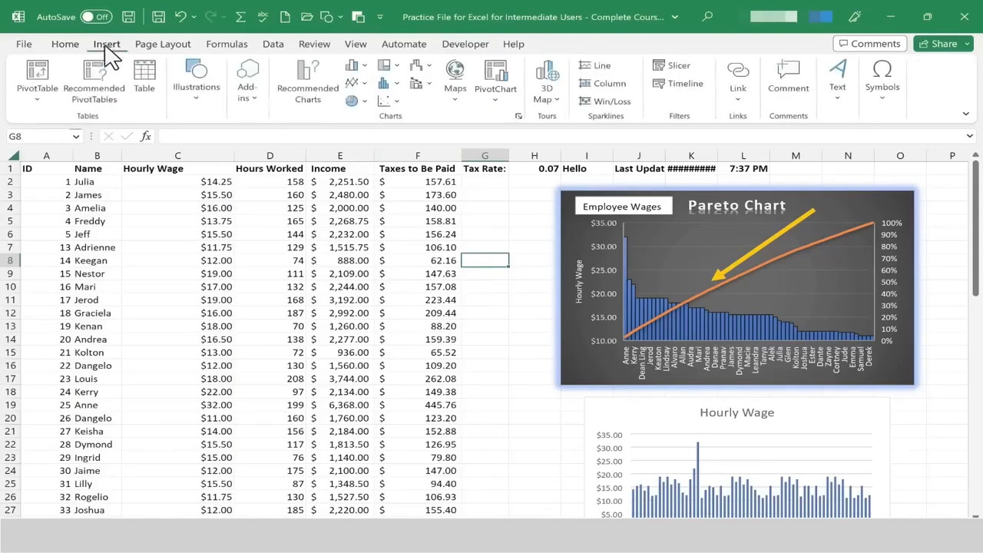
{"action": "left_click", "coordinate": [204, 101]}
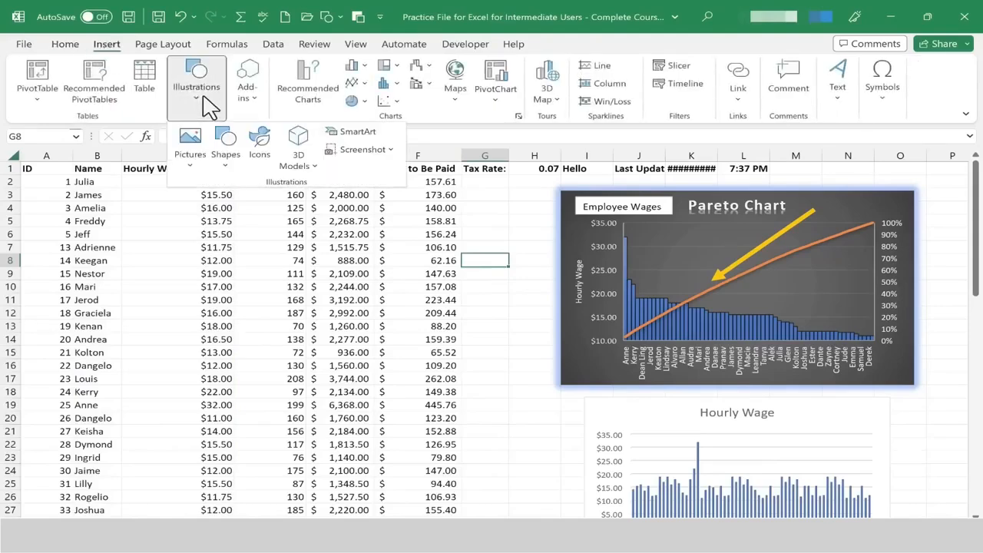
{"action": "left_click", "coordinate": [192, 163]}
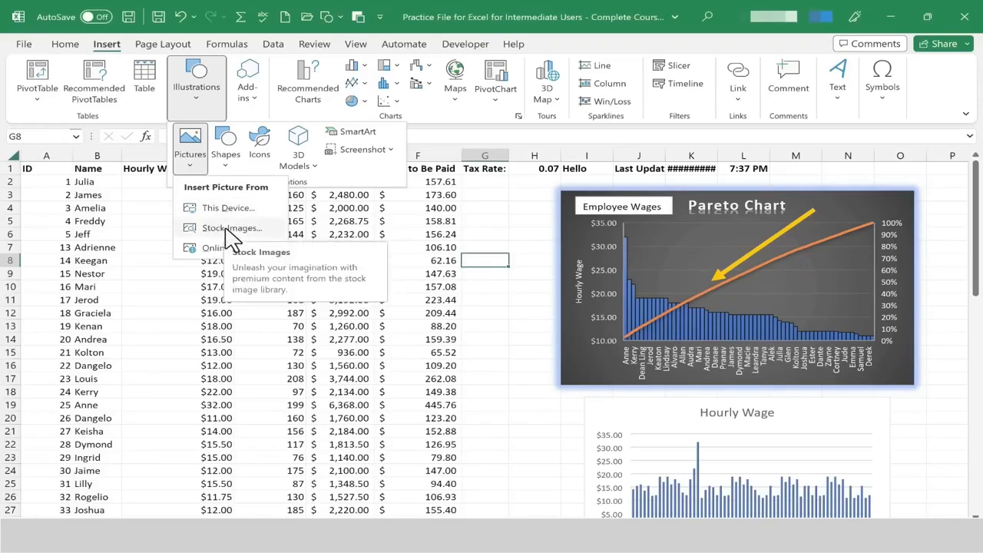
{"action": "left_click", "coordinate": [211, 249]}
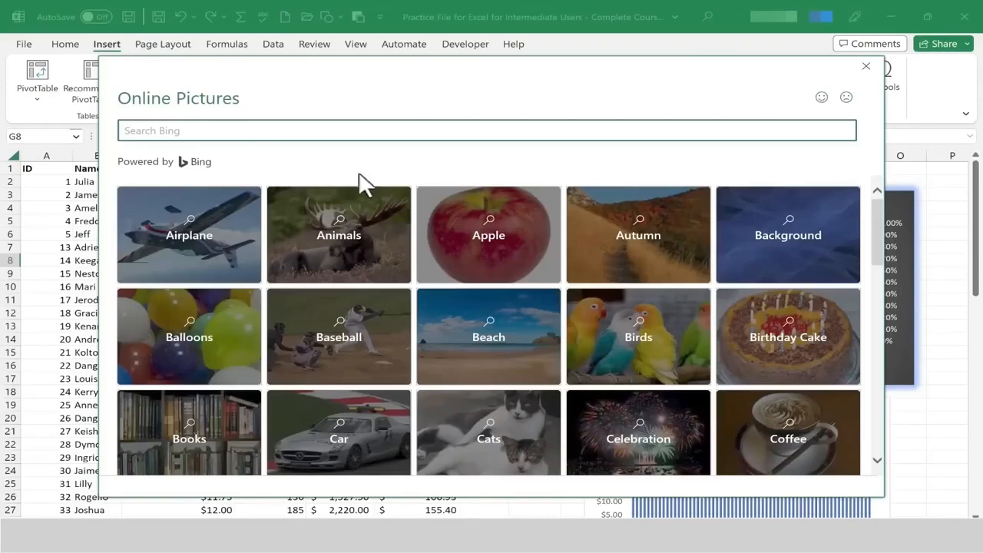
{"action": "left_click", "coordinate": [224, 131]}
{"action": "type", "text": "Dollar"}
{"action": "key", "text": "Return"}
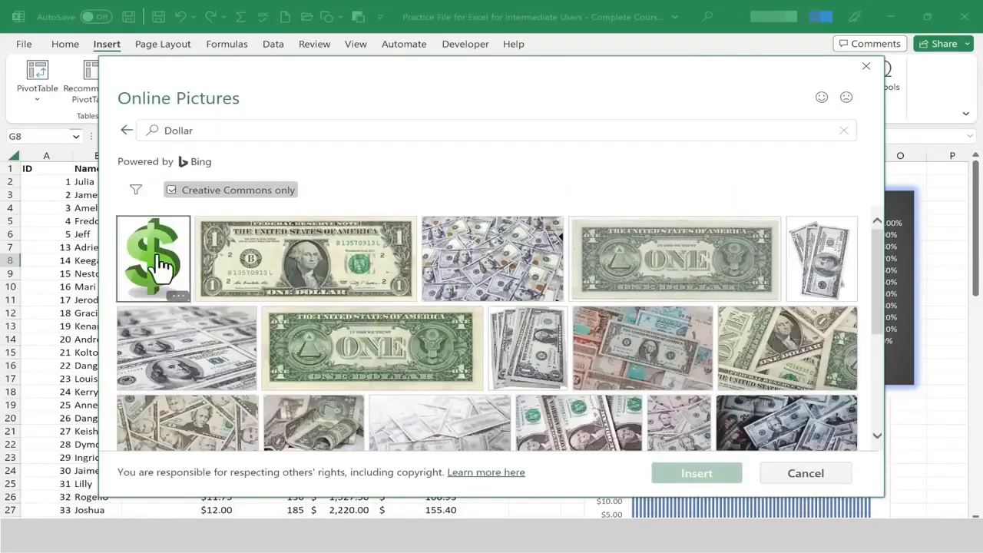
{"action": "left_click", "coordinate": [160, 266]}
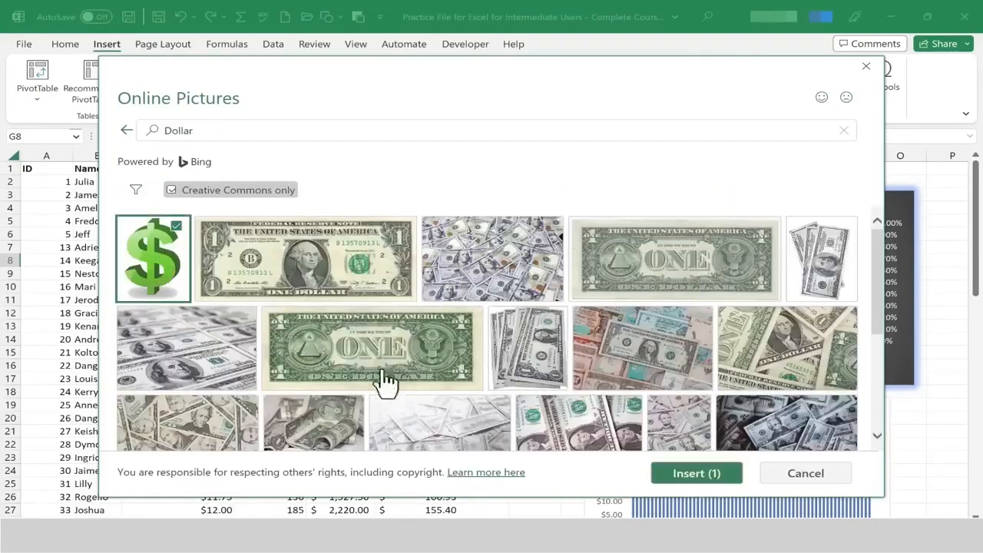
{"action": "left_click", "coordinate": [709, 480]}
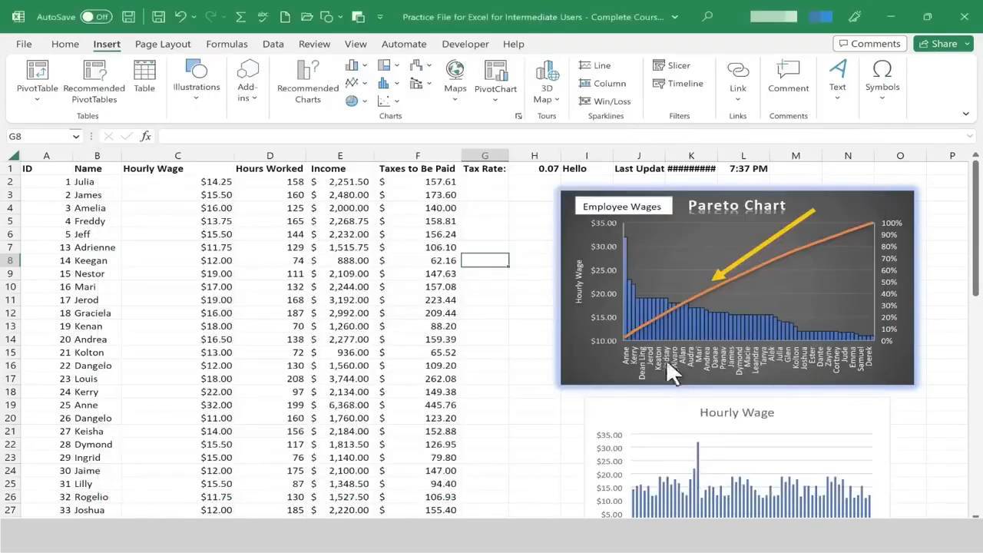
Shrink the dollar-sign picture and place it in the chart's top-left corner below the Employee Wages text box.
{"action": "left_click_drag", "start_coordinate": [745, 351], "coordinate": [334, 198]}
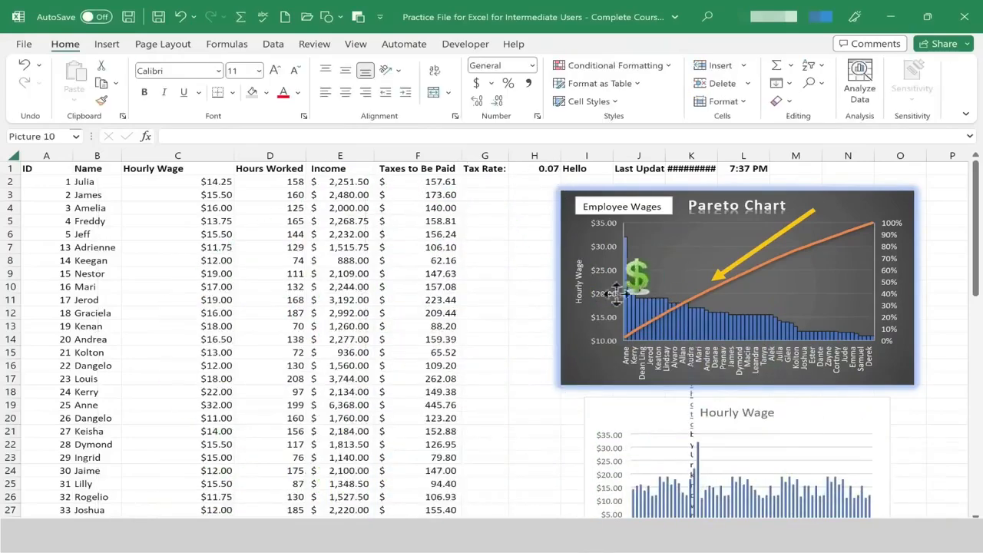
{"action": "left_click_drag", "start_coordinate": [575, 274], "coordinate": [576, 237]}
Insert a text box reading "Look at this chart!!" and place it just left of the Pareto chart.
{"action": "left_click", "coordinate": [649, 216]}
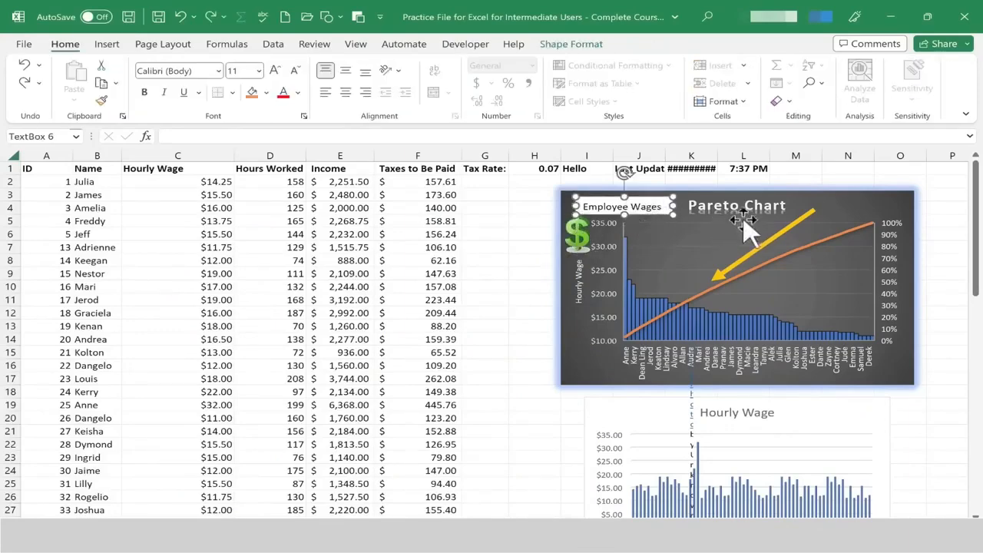
{"action": "left_click", "coordinate": [107, 44]}
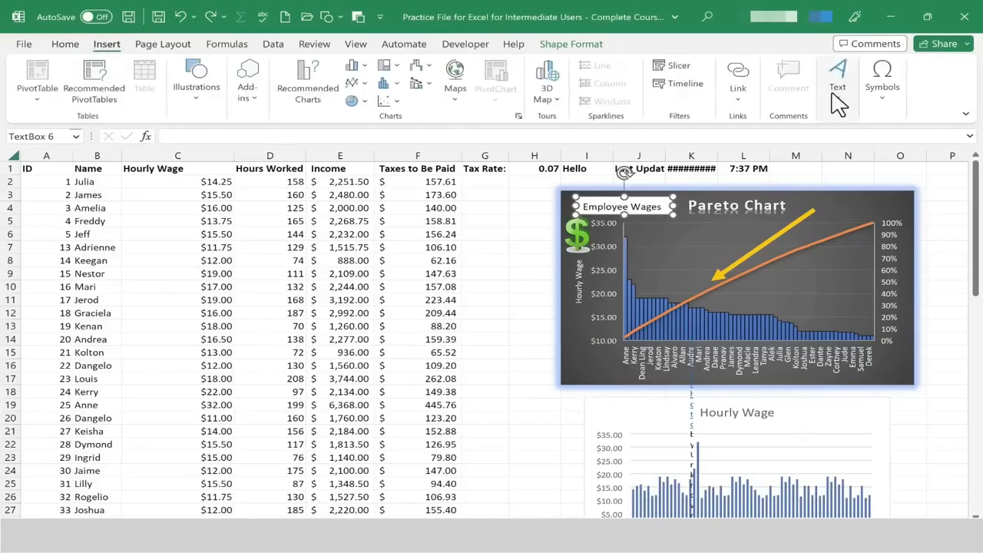
{"action": "left_click", "coordinate": [836, 90]}
{"action": "left_click", "coordinate": [803, 136]}
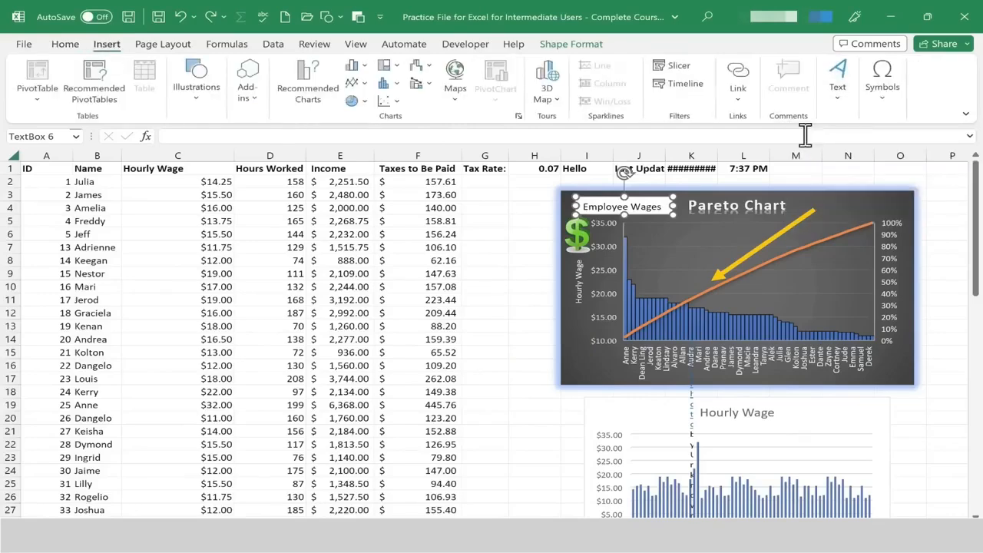
{"action": "left_click", "coordinate": [266, 230]}
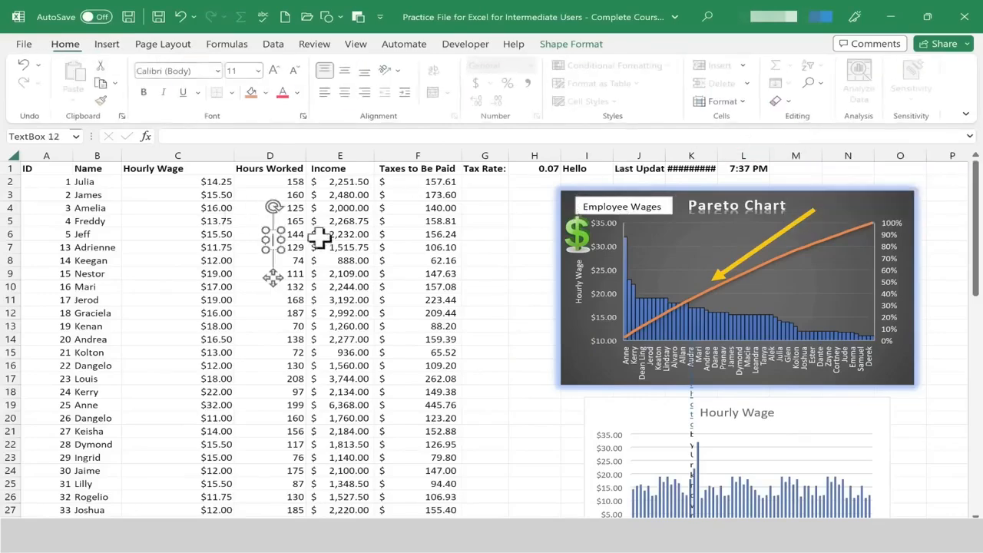
{"action": "left_click_drag", "start_coordinate": [280, 240], "coordinate": [433, 239]}
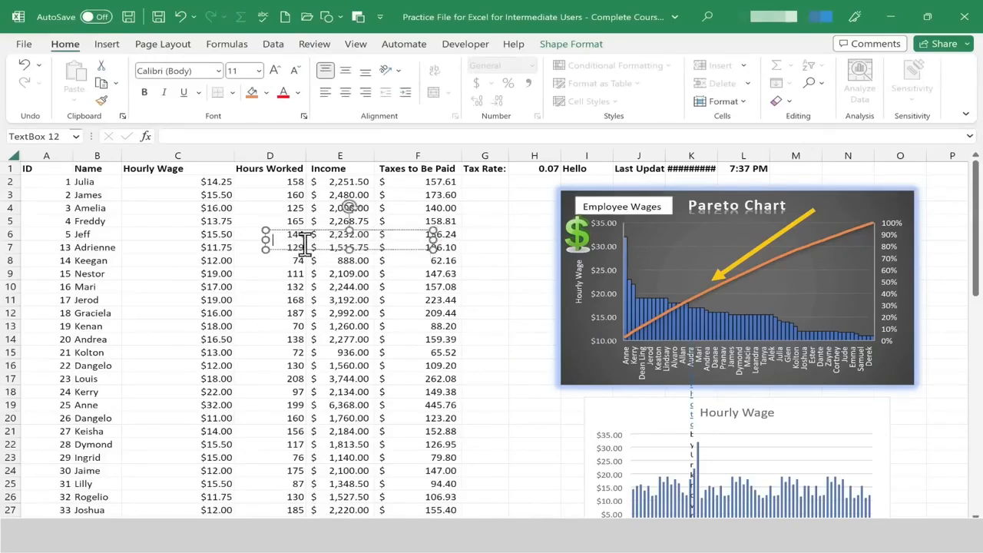
{"action": "type", "text": "Look at this chart!!"}
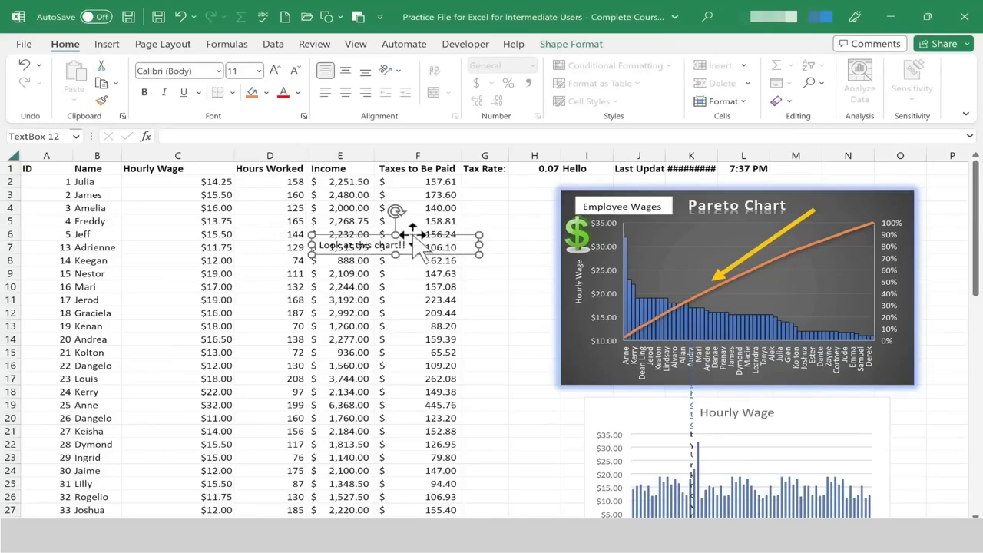
{"action": "left_click_drag", "start_coordinate": [413, 238], "coordinate": [499, 271]}
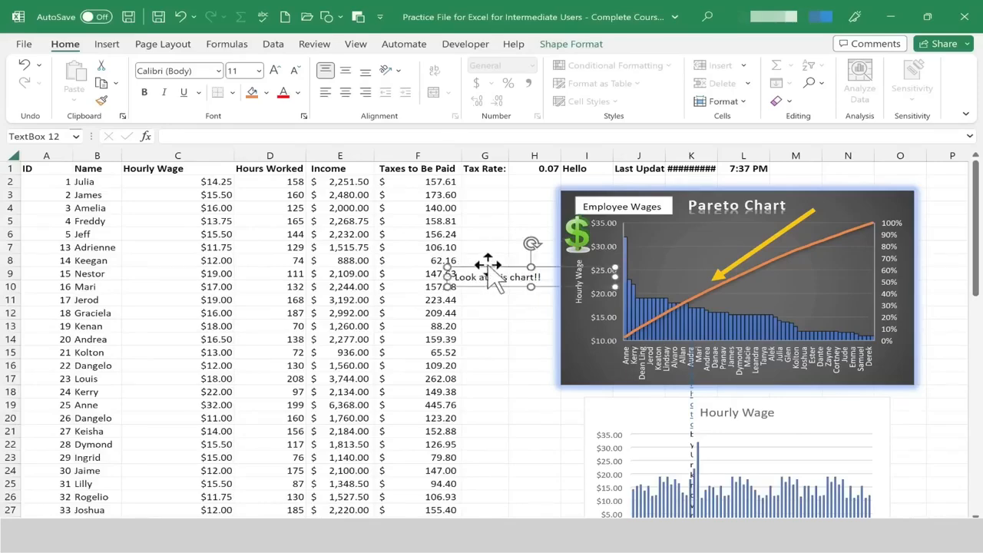
Insert WordArt in the orange fill and outline style reading "Employees need a raise".
{"action": "left_click", "coordinate": [106, 43]}
{"action": "left_click", "coordinate": [837, 77]}
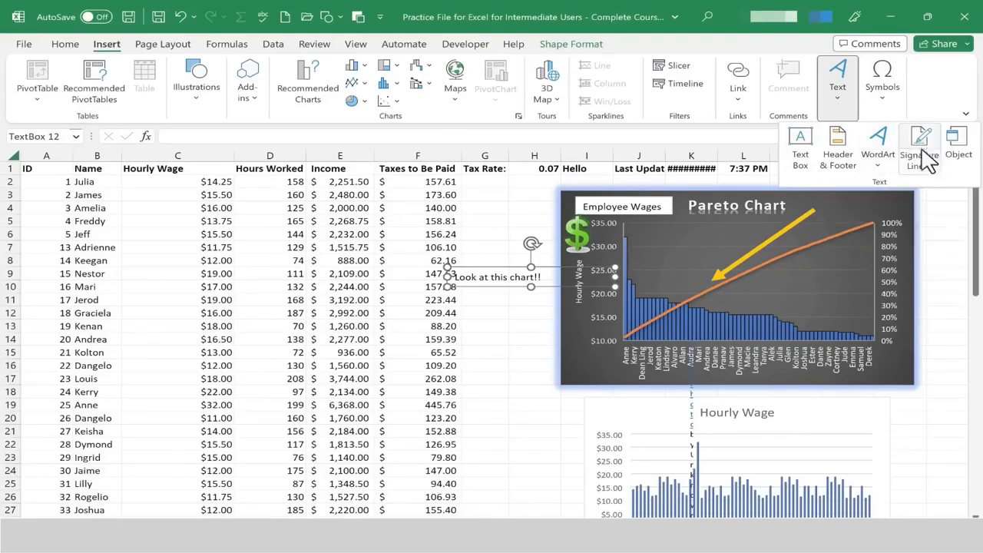
{"action": "left_click", "coordinate": [877, 165]}
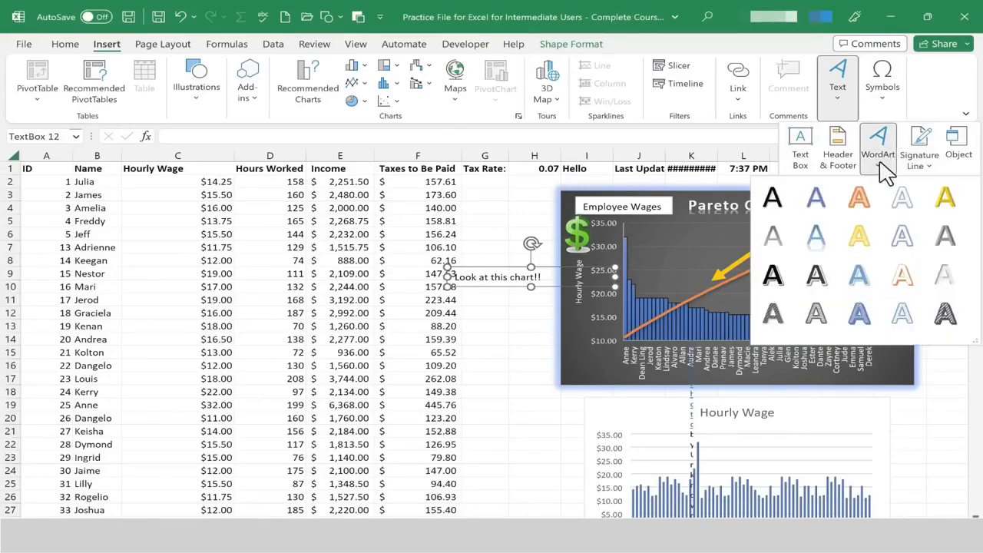
{"action": "left_click", "coordinate": [859, 201]}
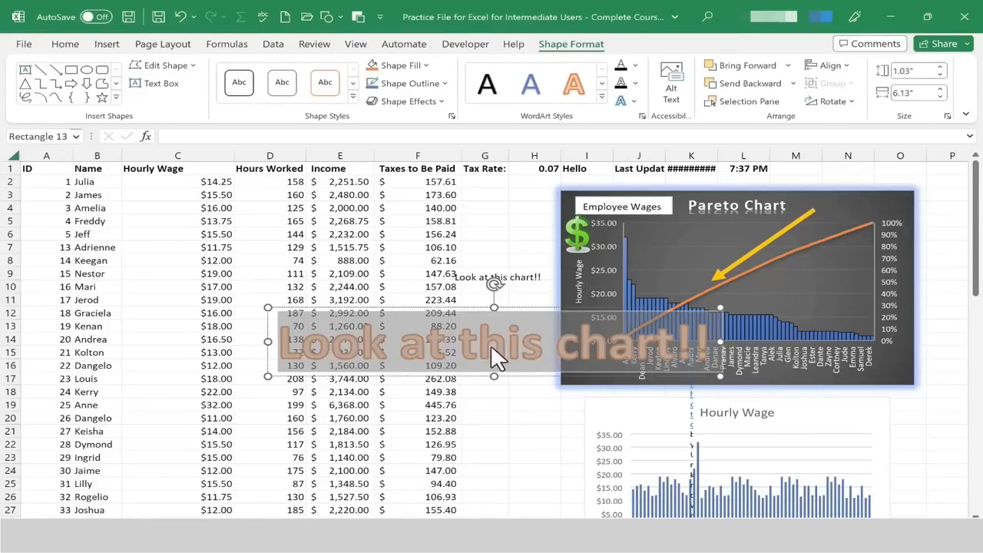
{"action": "type", "text": "Employees need a raise"}
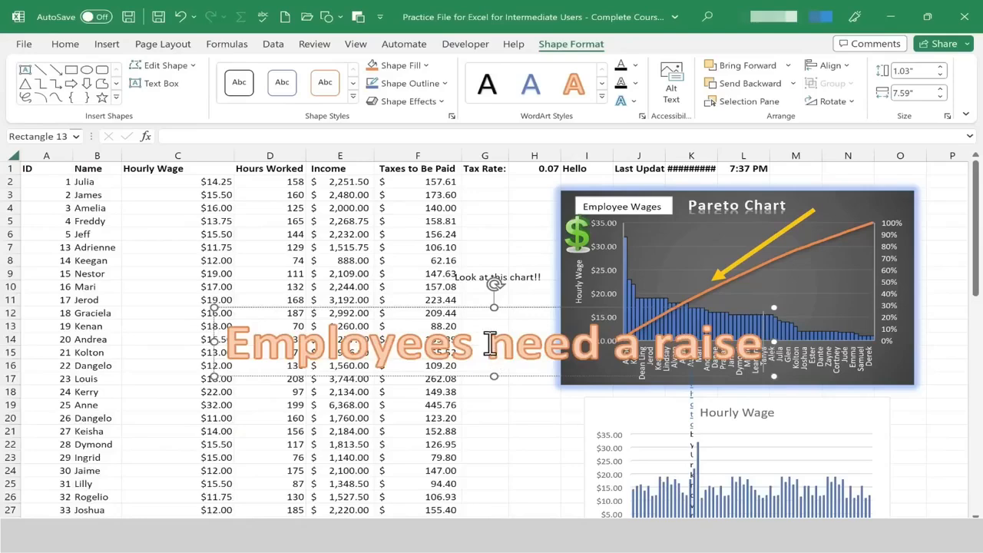
Set the WordArt text size to 20 and move it just below the Pareto chart.
{"action": "triple_click", "coordinate": [489, 343]}
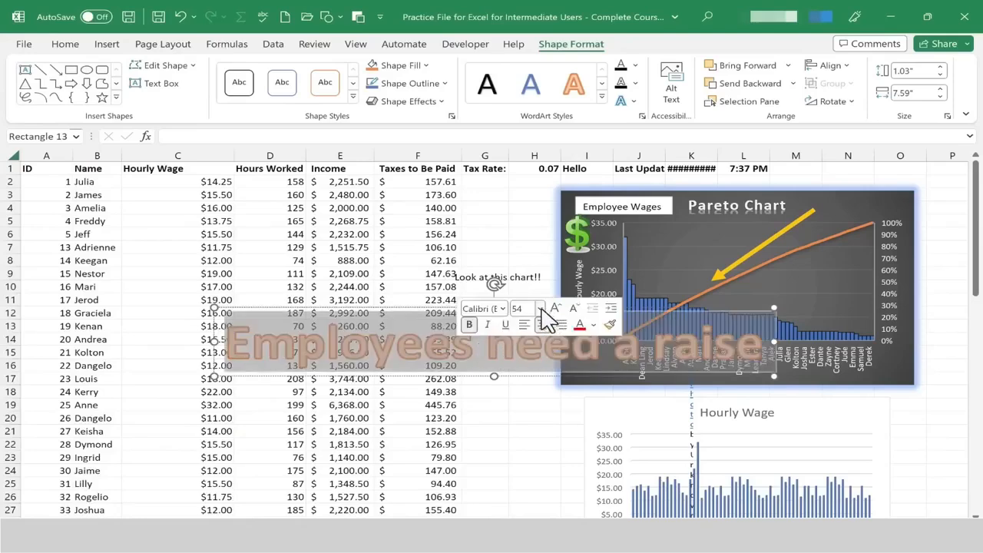
{"action": "left_click", "coordinate": [522, 308]}
{"action": "type", "text": "20"}
{"action": "key", "text": "Return"}
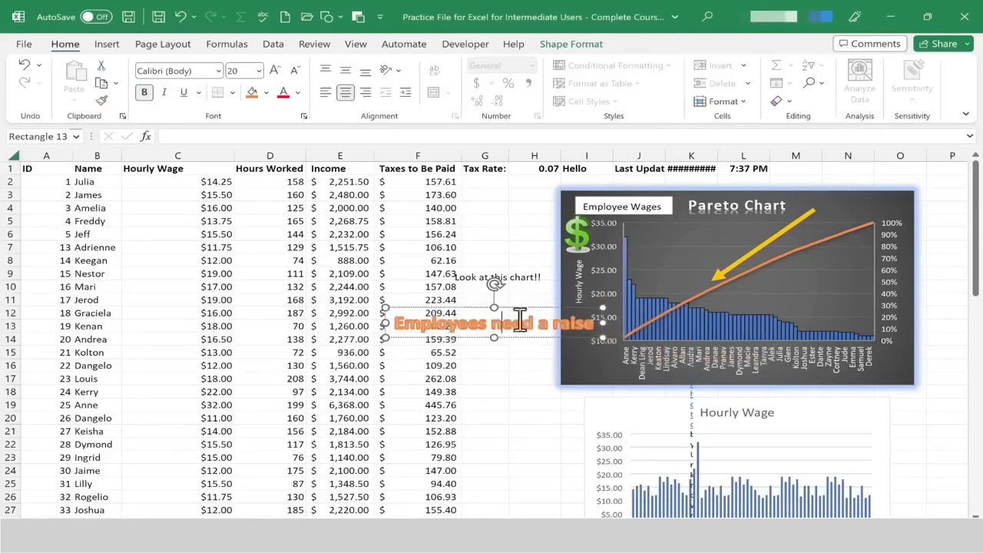
{"action": "left_click_drag", "start_coordinate": [517, 309], "coordinate": [757, 379]}
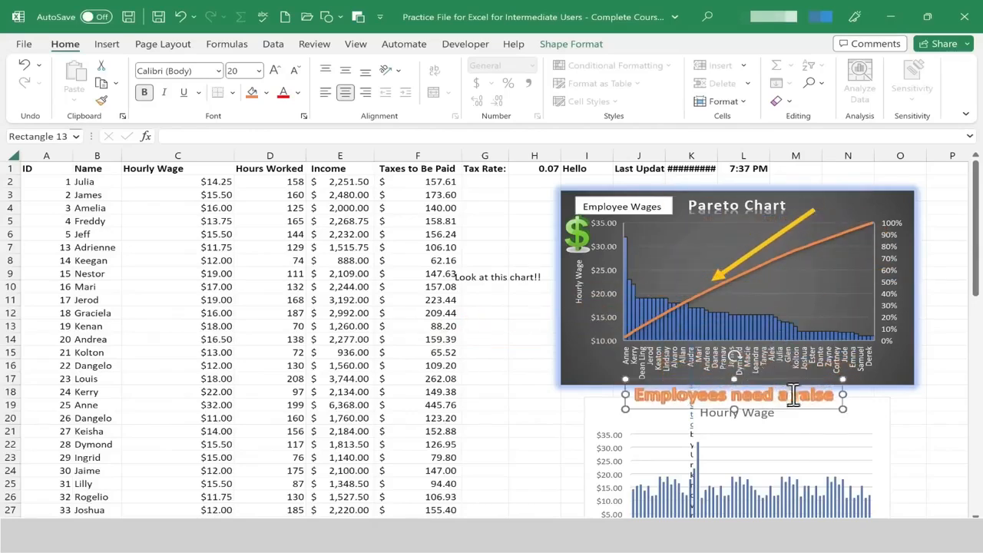
{"action": "left_click", "coordinate": [584, 45]}
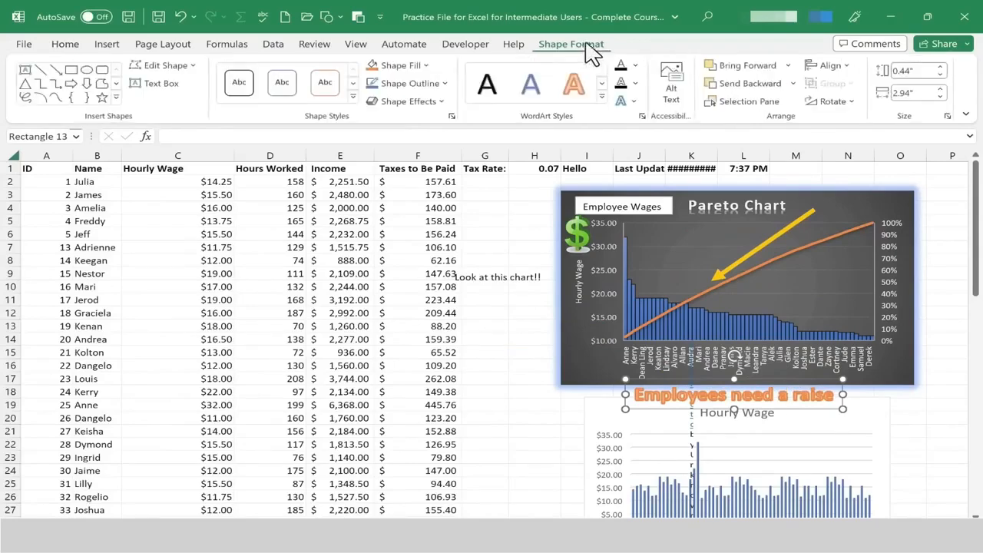
{"action": "left_click", "coordinate": [108, 44]}
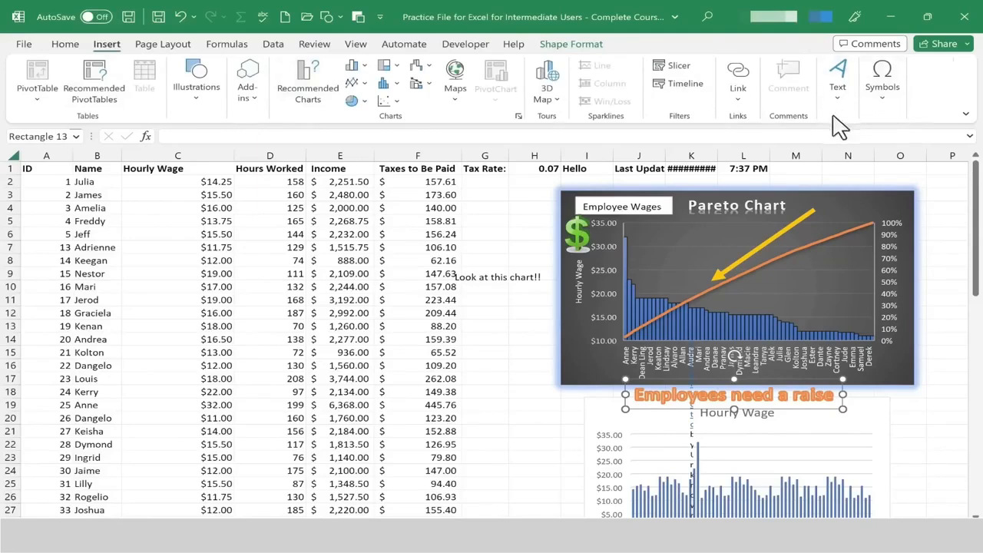
{"action": "left_click", "coordinate": [838, 81]}
{"action": "key", "text": "Escape"}
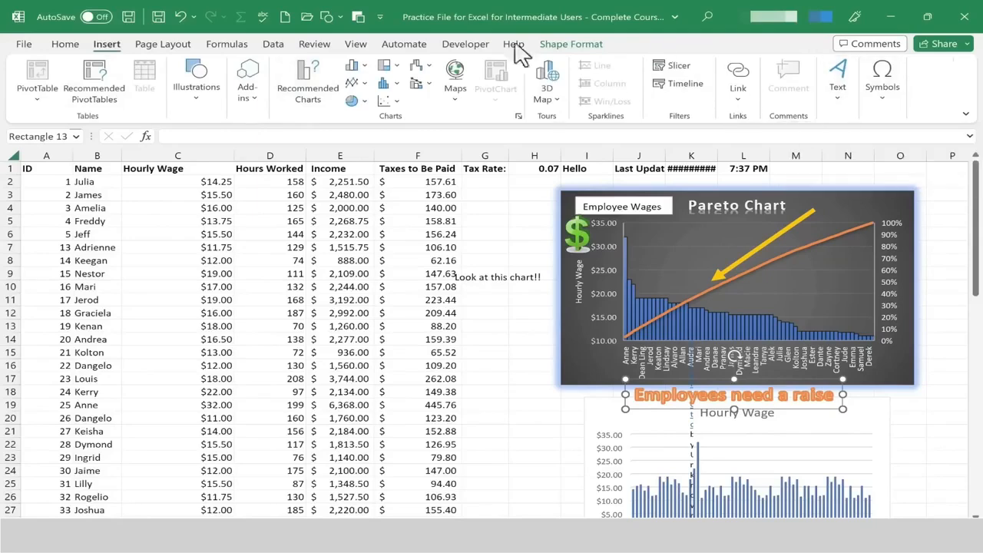
Insert an Organization Chart SmartArt graphic from the Hierarchy category.
{"action": "left_click", "coordinate": [200, 101]}
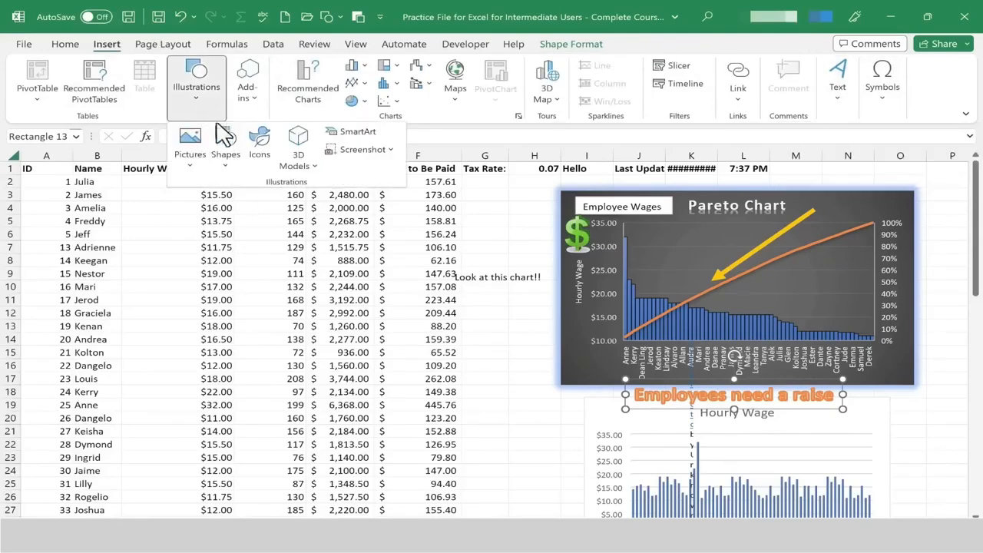
{"action": "left_click", "coordinate": [355, 134]}
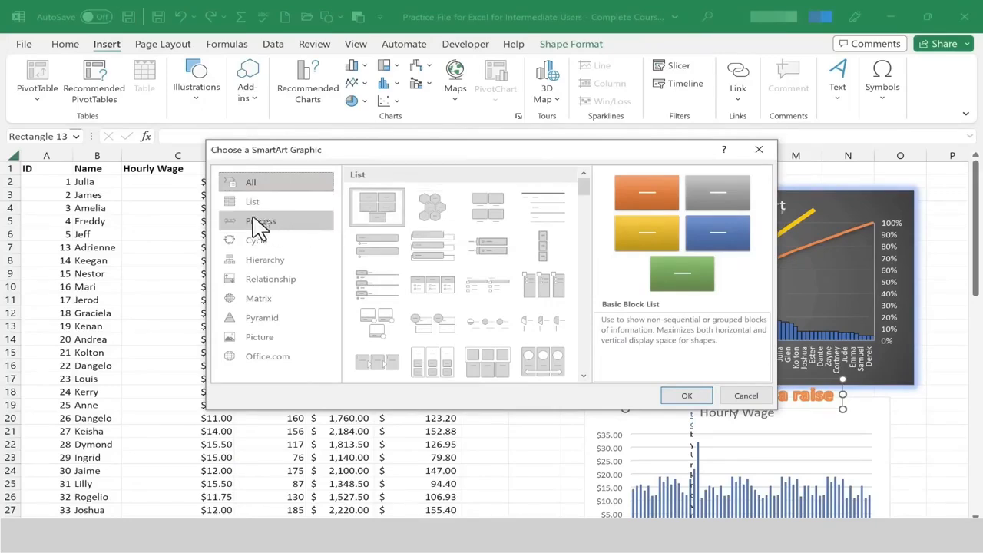
{"action": "left_click", "coordinate": [275, 261]}
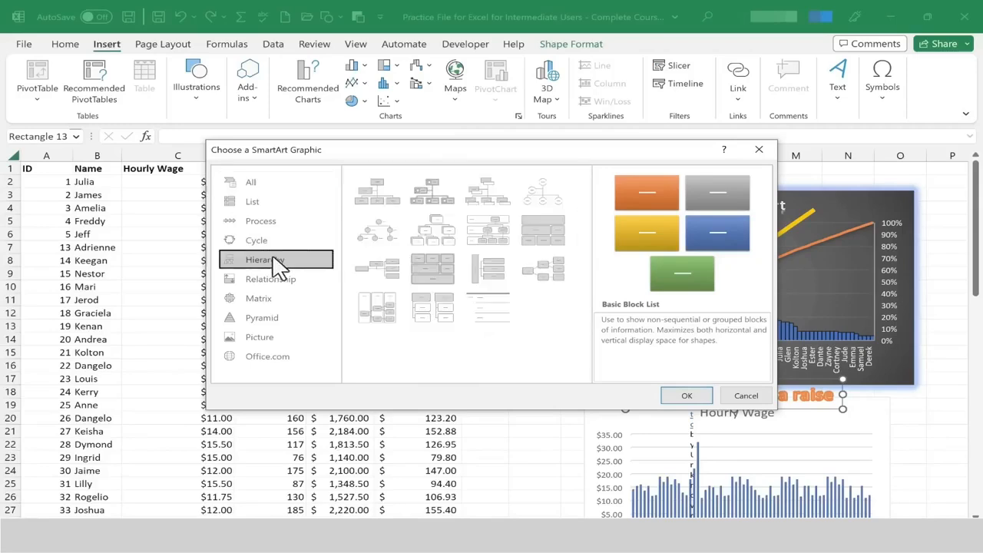
{"action": "left_click", "coordinate": [381, 202]}
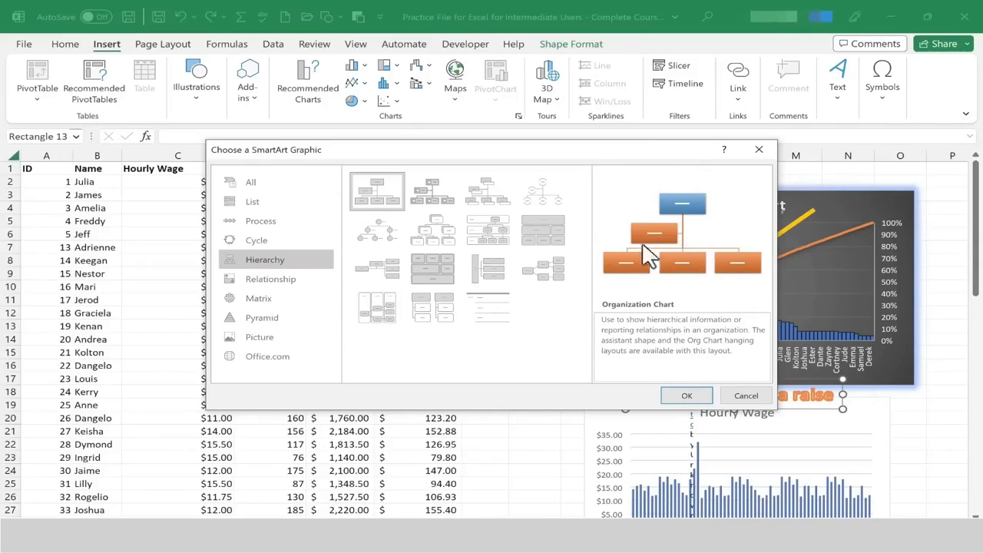
{"action": "left_click", "coordinate": [311, 300]}
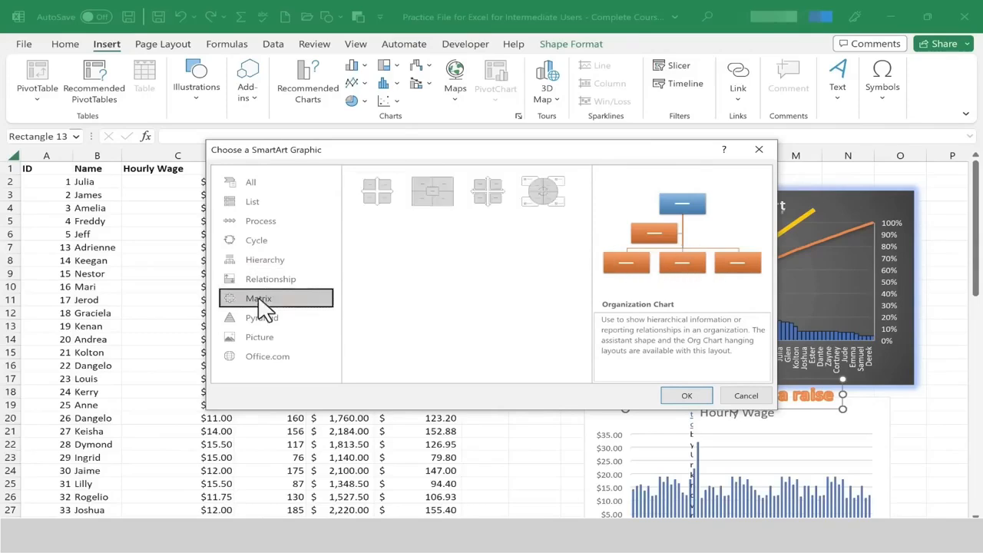
{"action": "left_click", "coordinate": [266, 329]}
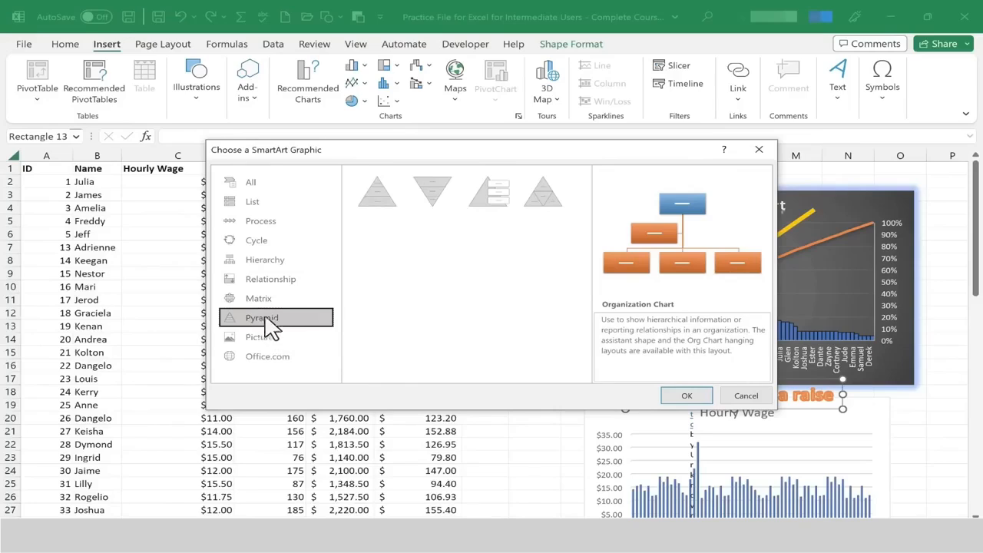
{"action": "left_click", "coordinate": [273, 223]}
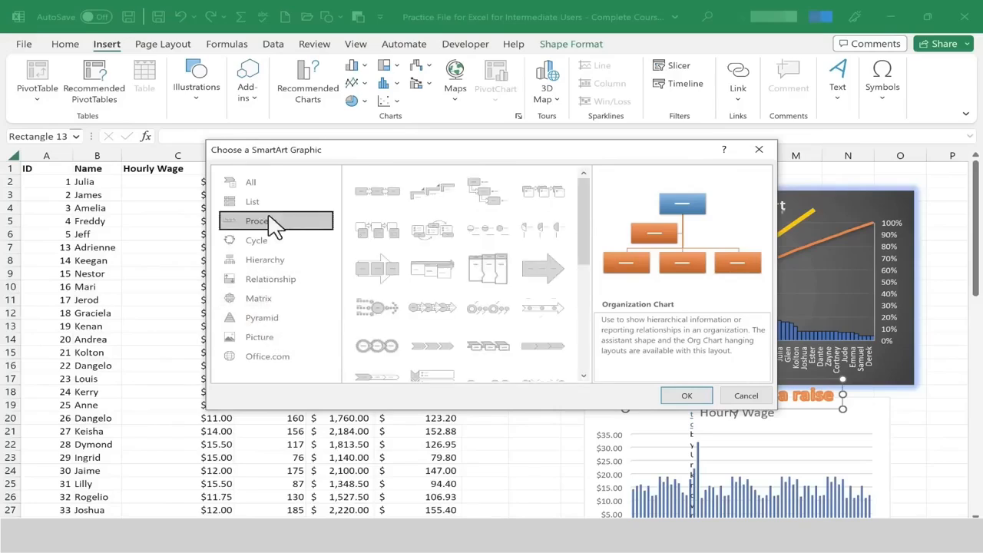
{"action": "left_click", "coordinate": [260, 205]}
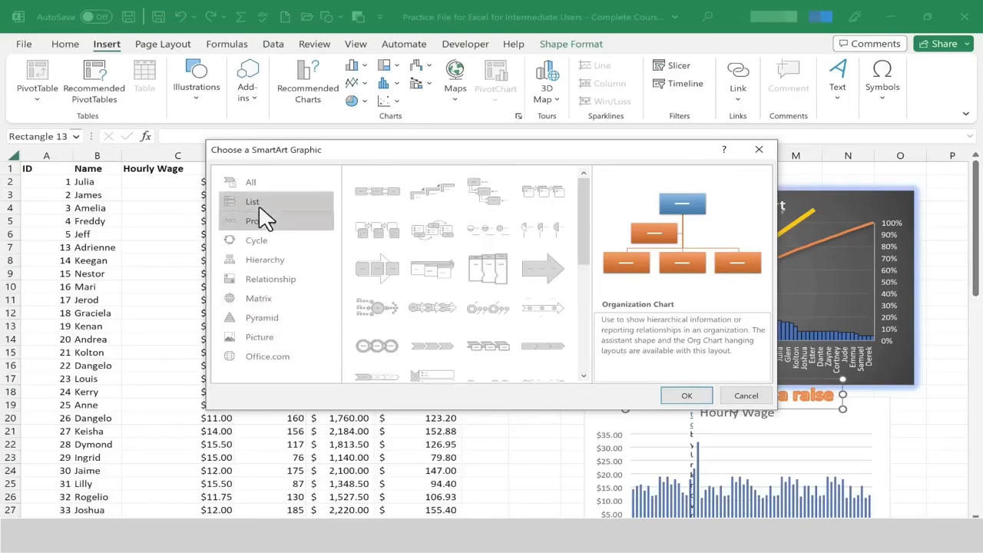
{"action": "left_click", "coordinate": [277, 259]}
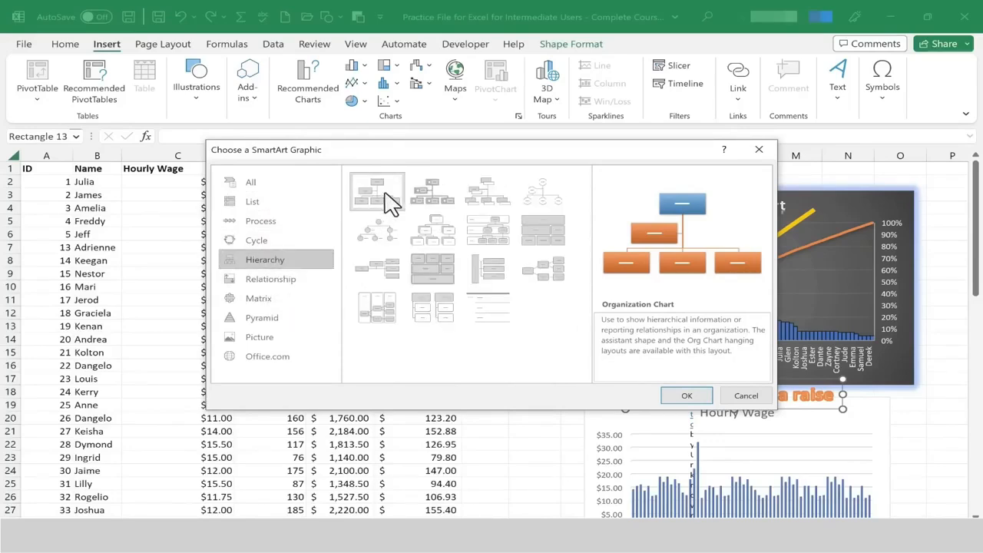
{"action": "left_click", "coordinate": [686, 396]}
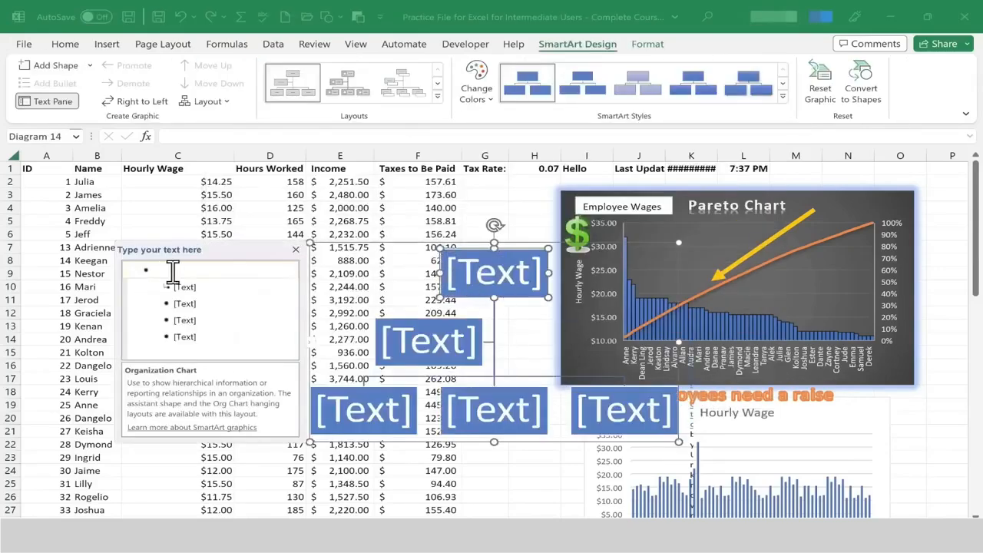
Label the org chart boxes CEO, Department Manager, Employee1, Employee2 and Employee3.
{"action": "type", "text": "CEO"}
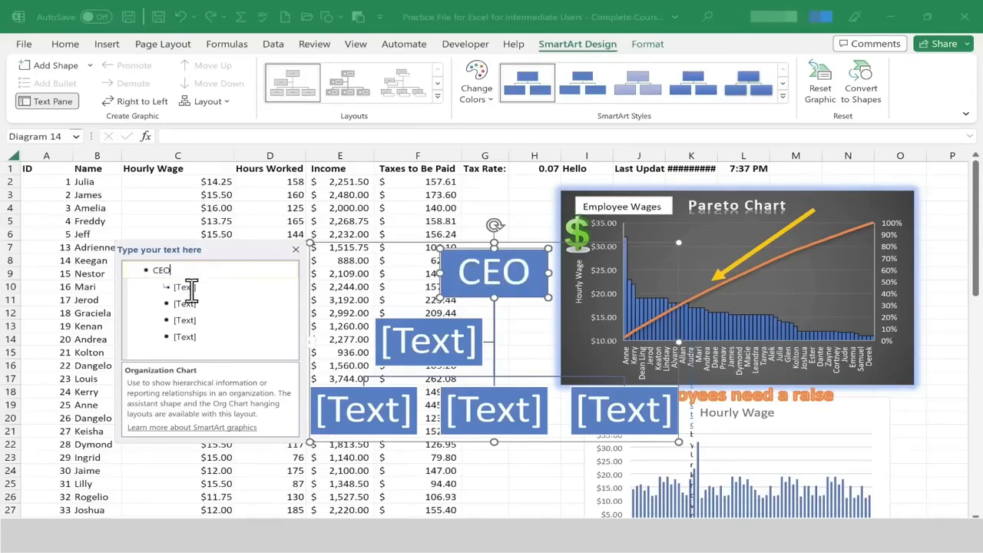
{"action": "left_click", "coordinate": [193, 287]}
{"action": "type", "text": "Department Manager"}
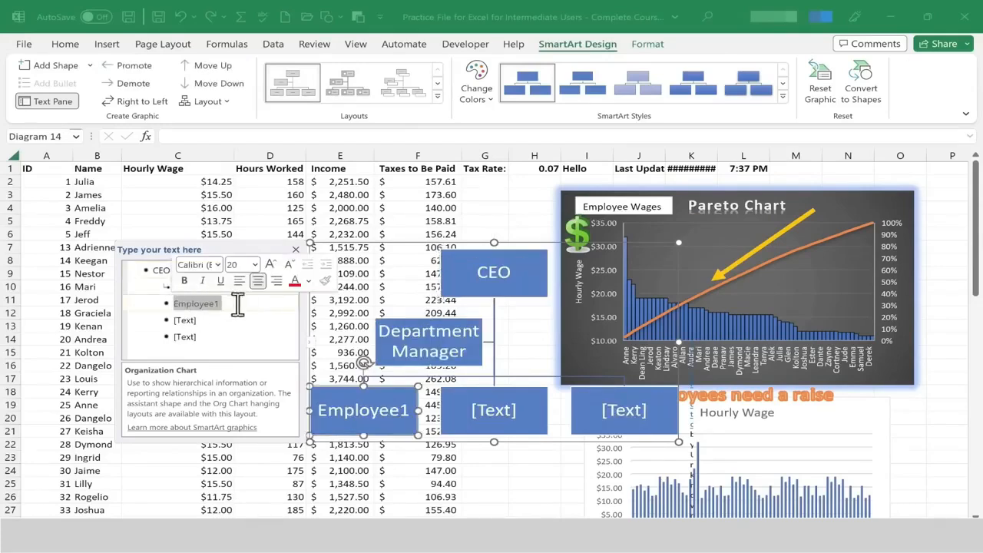
{"action": "left_click", "coordinate": [230, 321]}
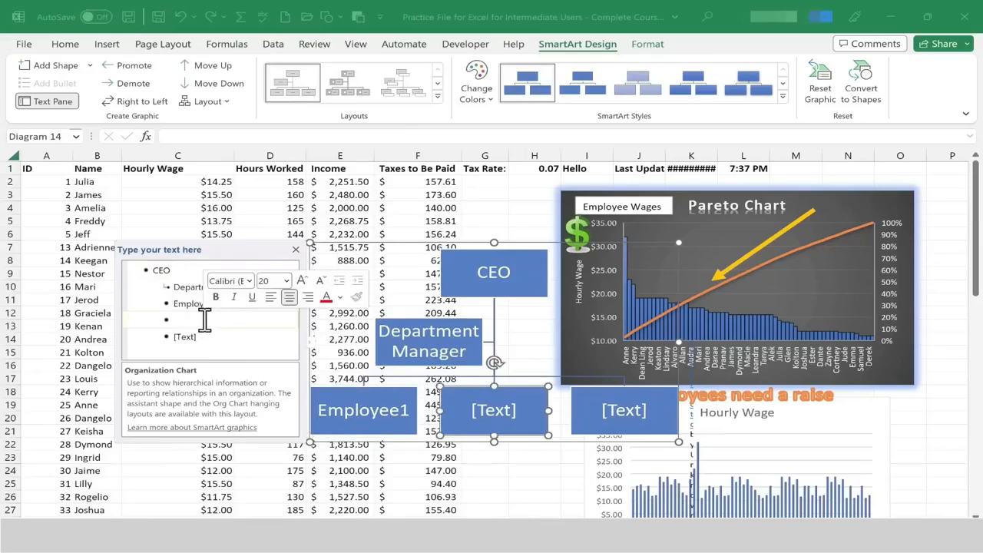
{"action": "type", "text": "Employee1"}
{"action": "key", "text": "BackSpace"}
{"action": "type", "text": "2"}
{"action": "left_click", "coordinate": [226, 338]}
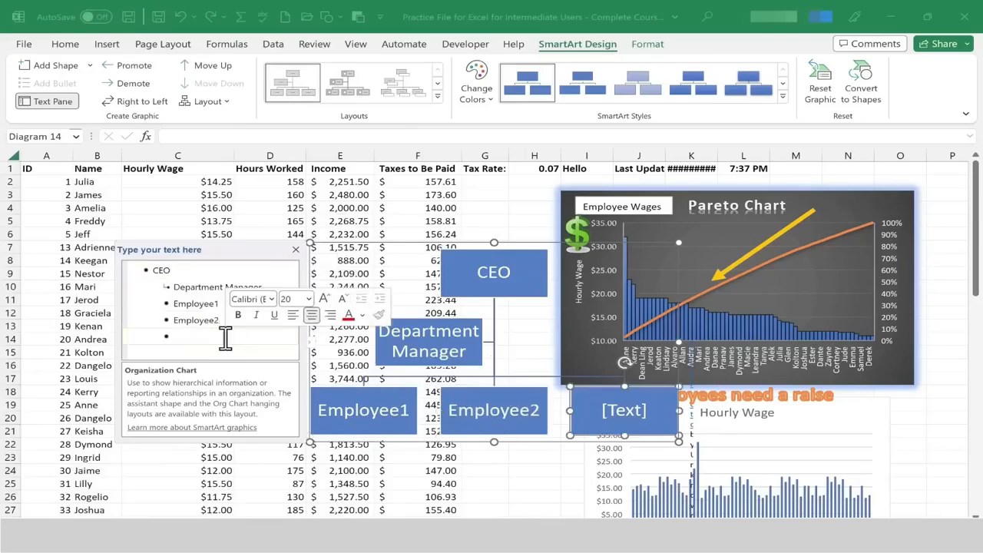
{"action": "type", "text": "Employee1"}
{"action": "type", "text": "3"}
{"action": "key", "text": "Return"}
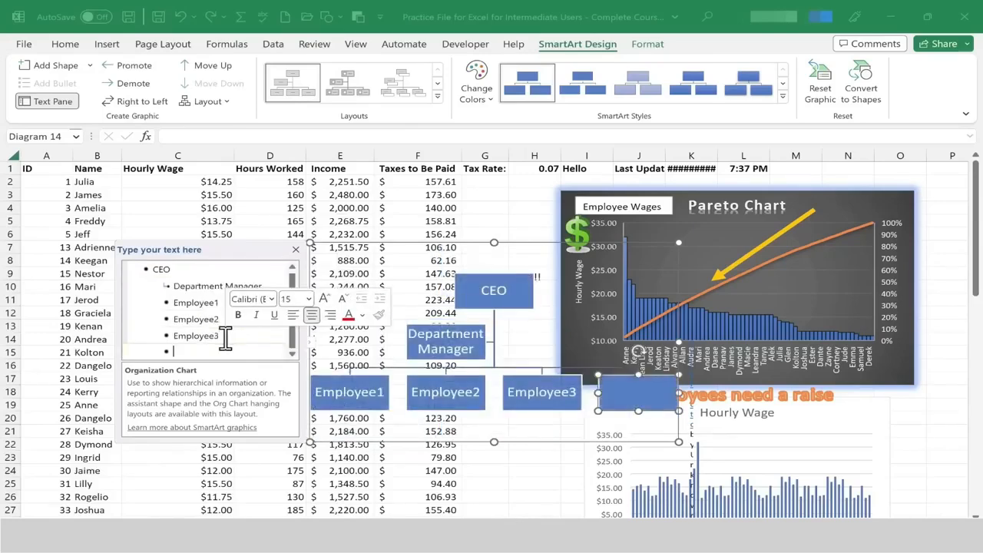
{"action": "key", "text": "BackSpace"}
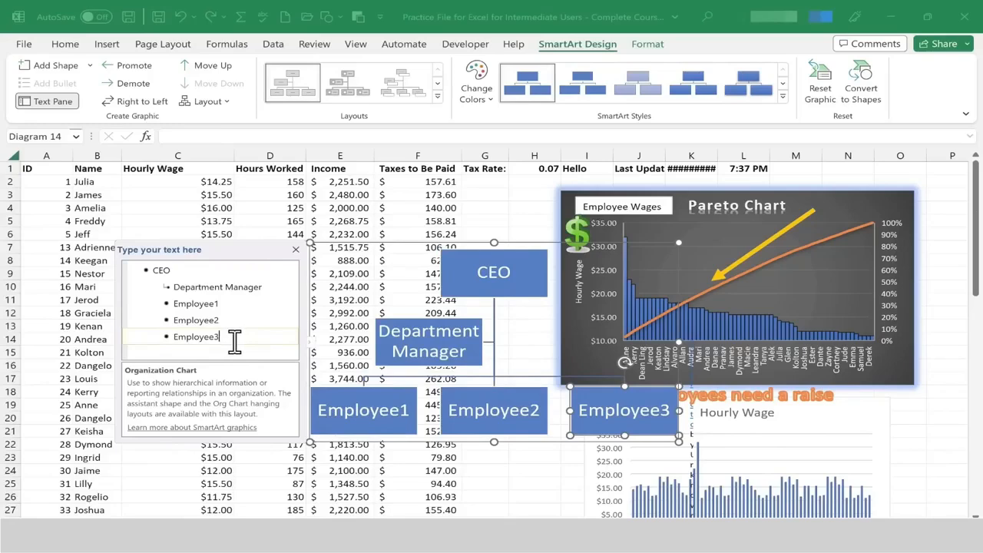
Add a new top-level blank shape to the org chart and nudge it slightly.
{"action": "key", "text": "Return"}
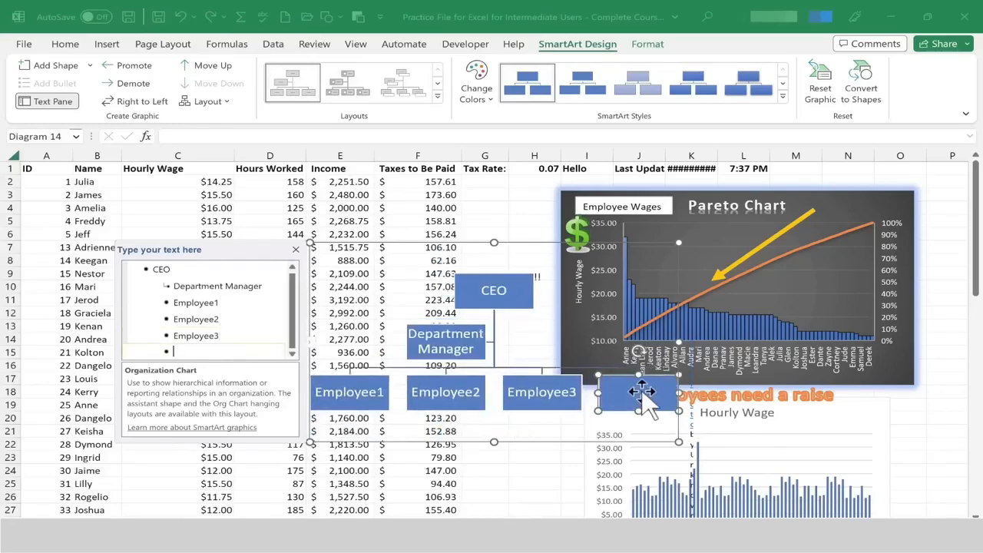
{"action": "left_click", "coordinate": [202, 351]}
{"action": "key", "text": "shift+Tab"}
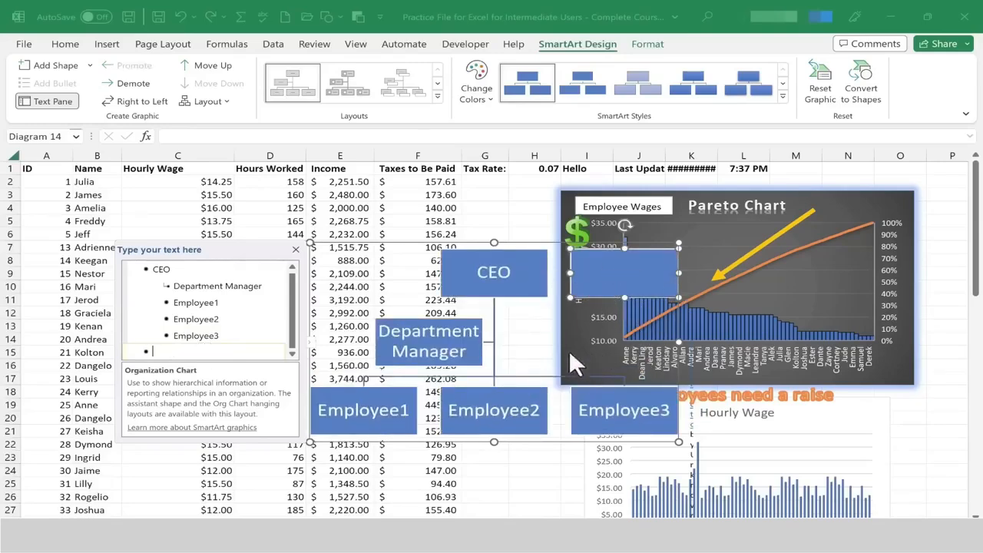
{"action": "left_click_drag", "start_coordinate": [597, 280], "coordinate": [623, 296]}
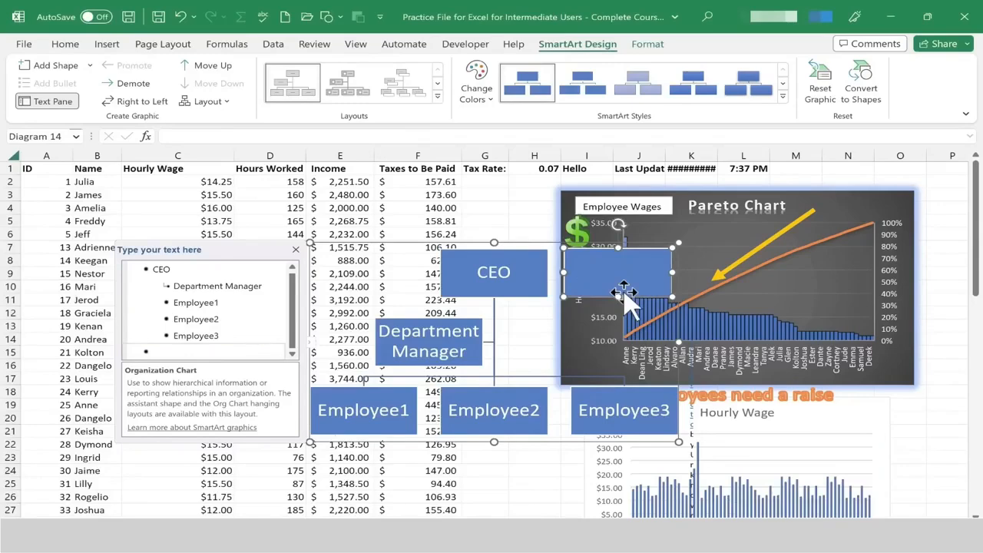
Close the SmartArt text pane and move the org chart below and right of the Pareto chart.
{"action": "left_click", "coordinate": [295, 250]}
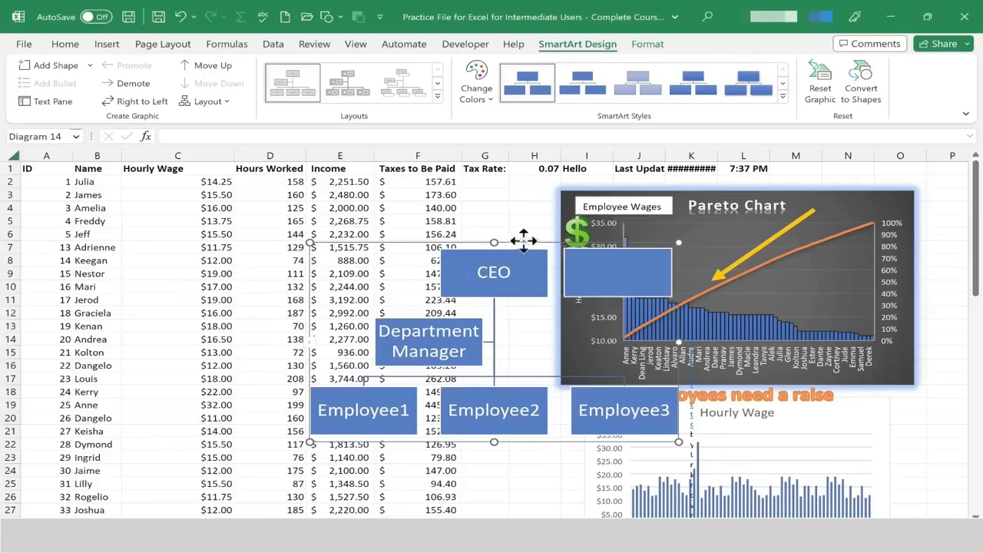
{"action": "left_click_drag", "start_coordinate": [522, 242], "coordinate": [939, 410]}
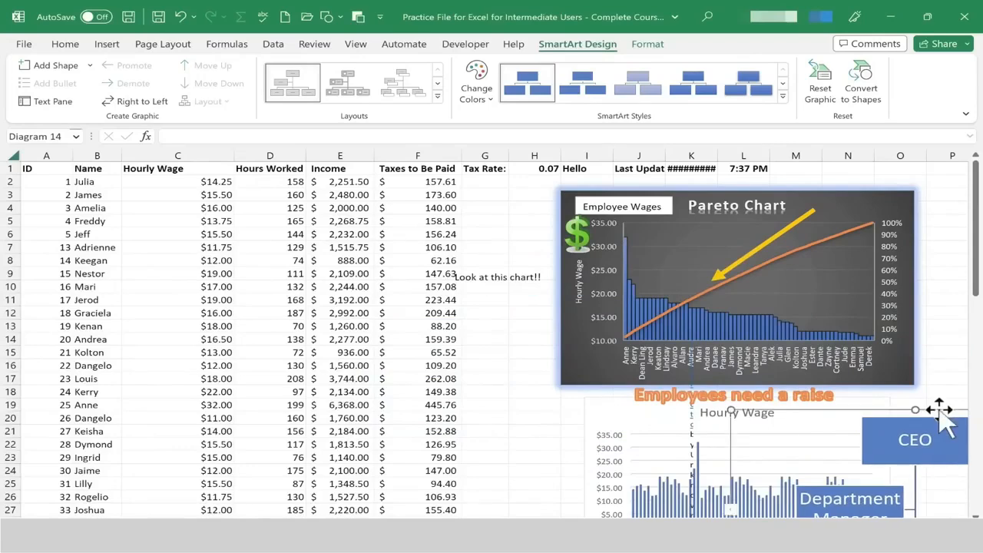